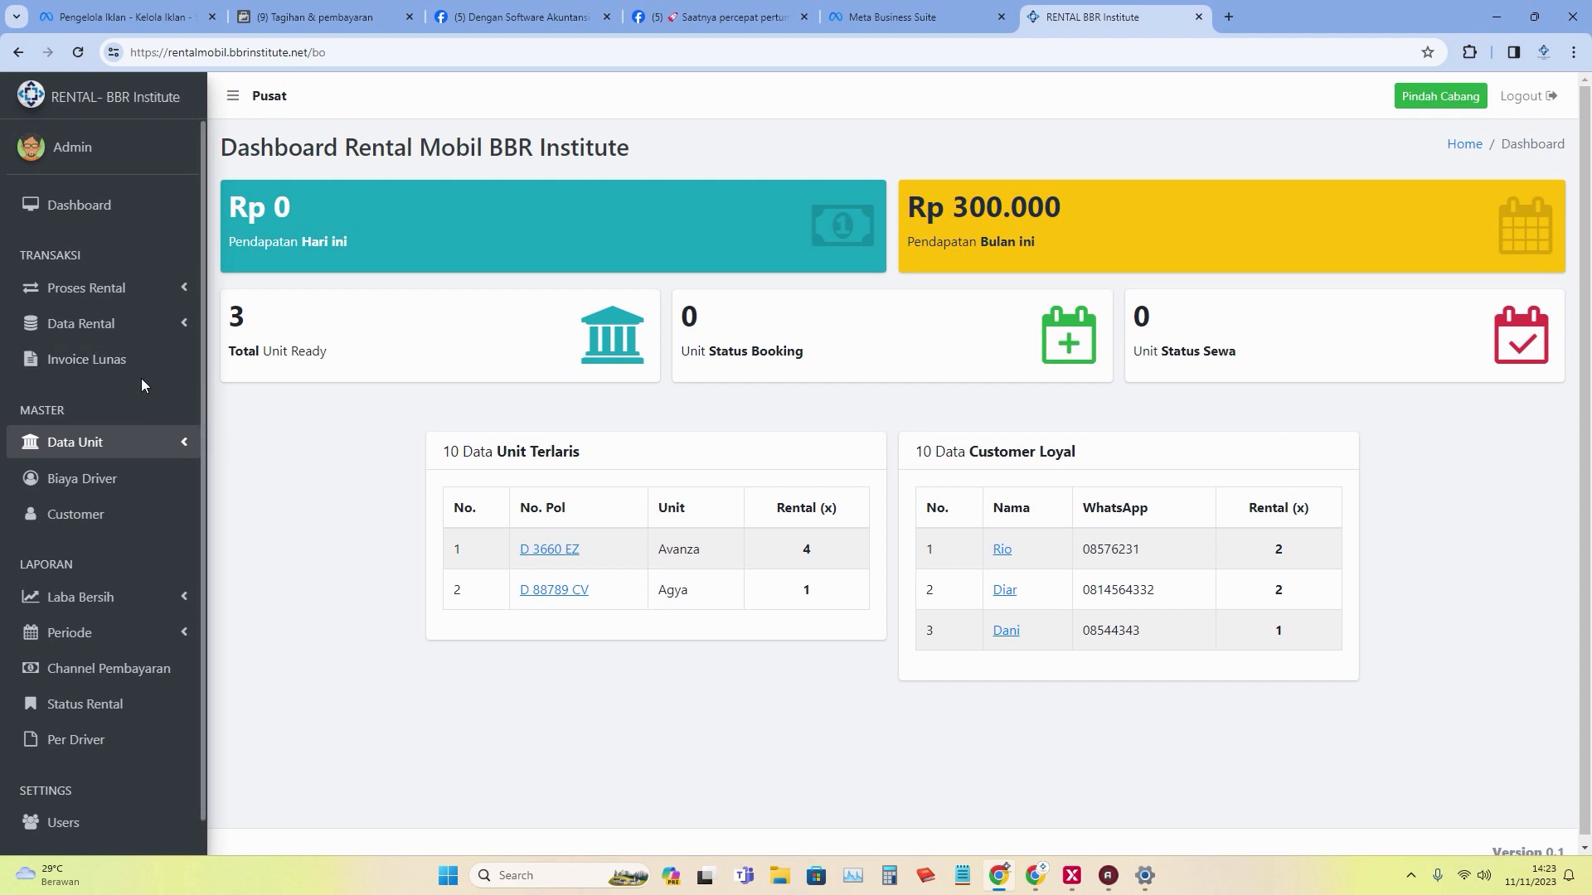
Browse the Customer, Biaya Driver, Kategori Merek, Kategori Harga and Unit Kendaraan master lists.
click(157, 519)
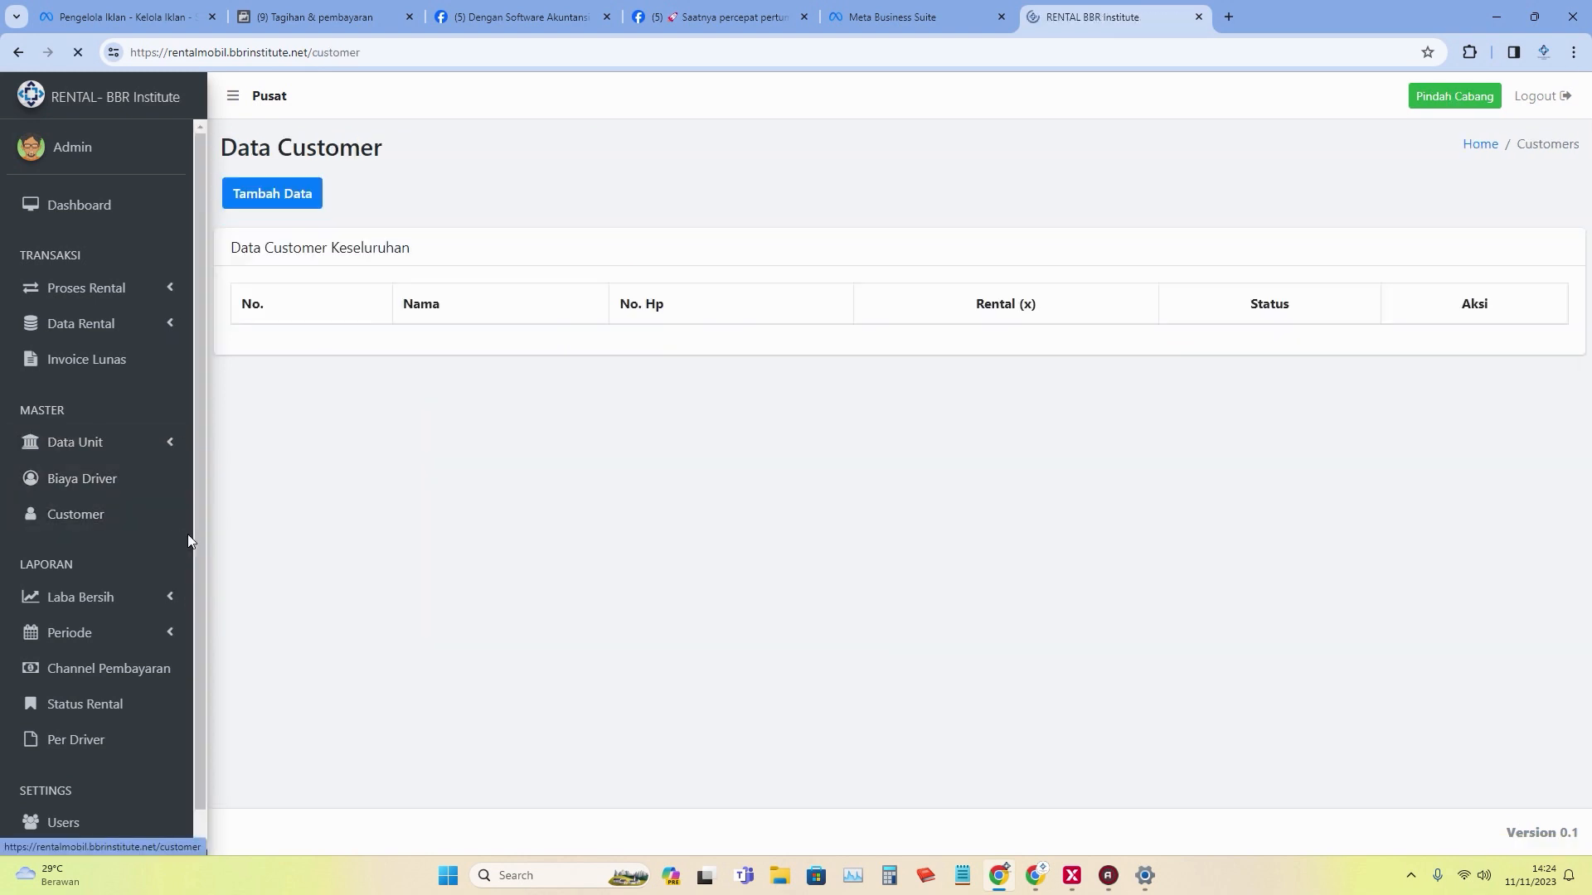
click(149, 483)
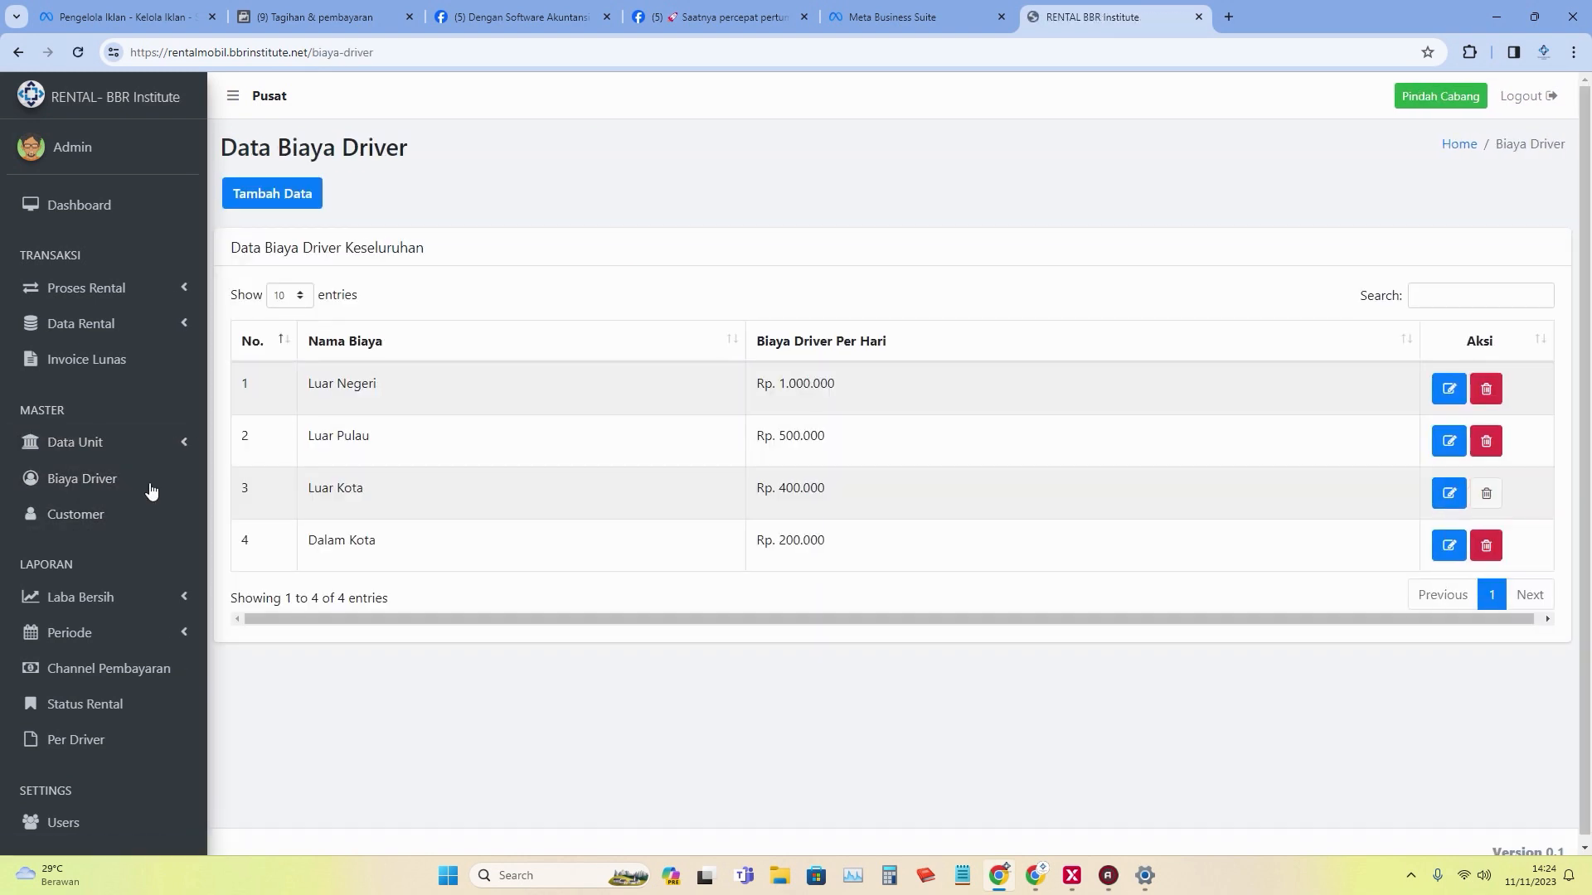
click(158, 444)
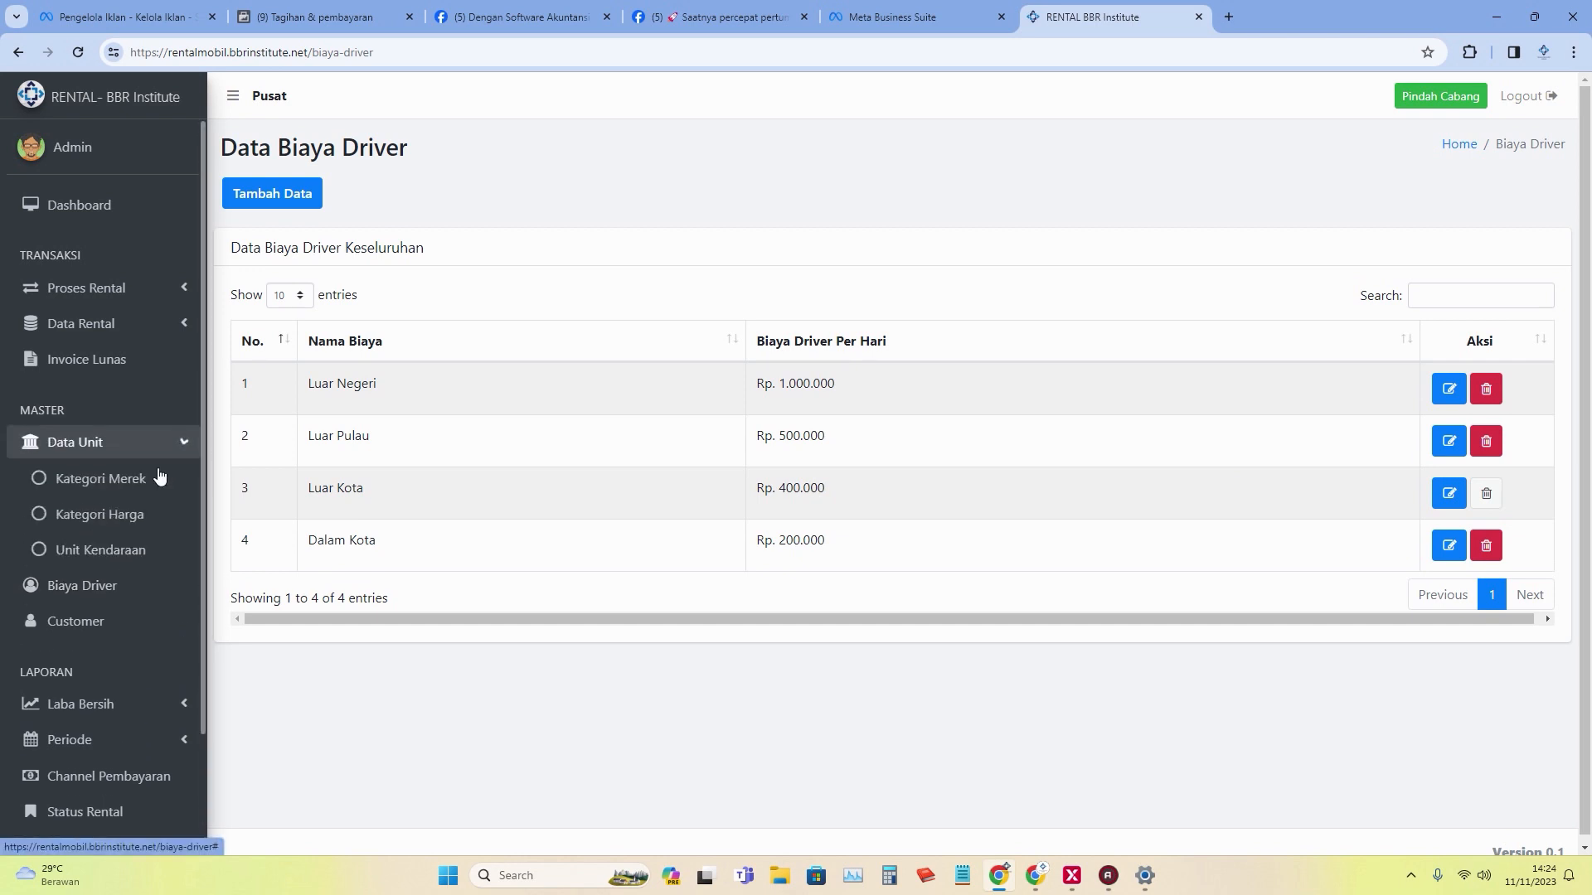
click(159, 477)
click(168, 445)
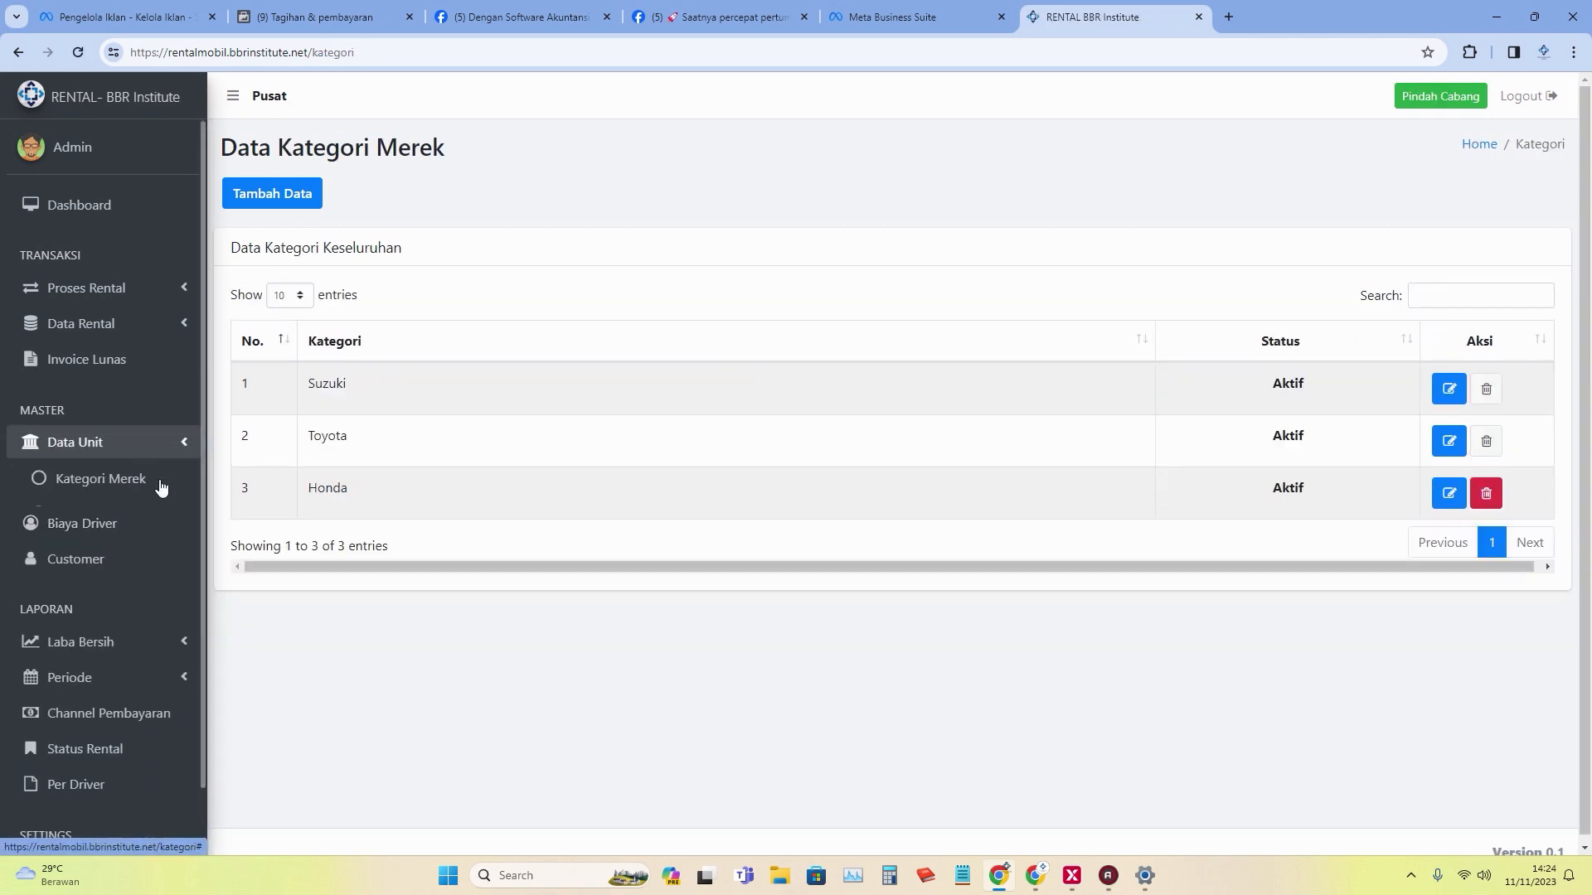
click(153, 514)
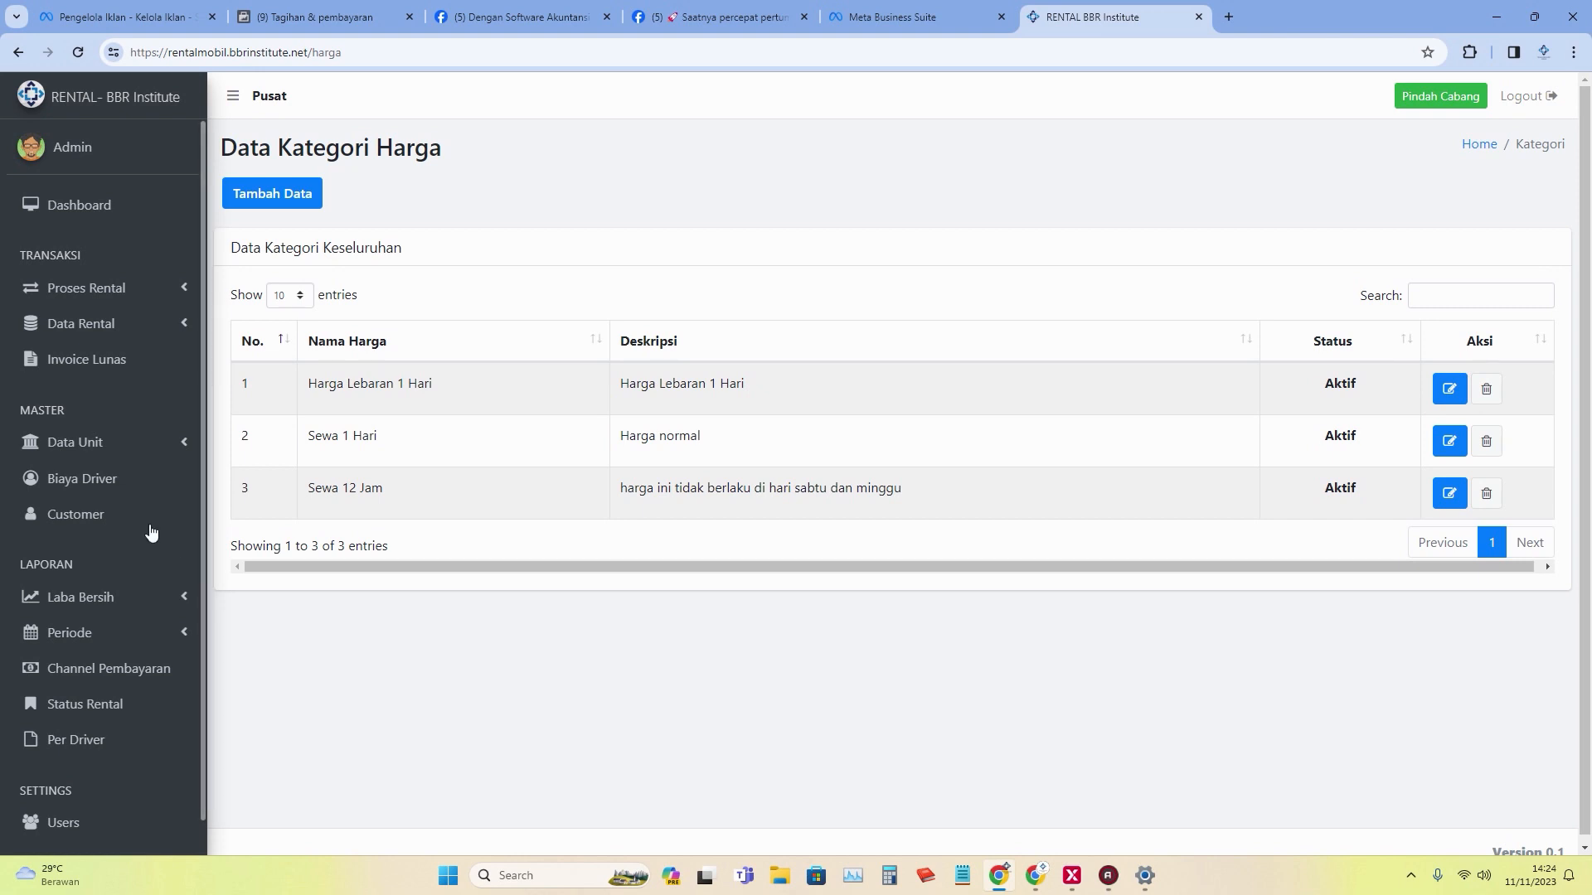
click(153, 448)
click(146, 559)
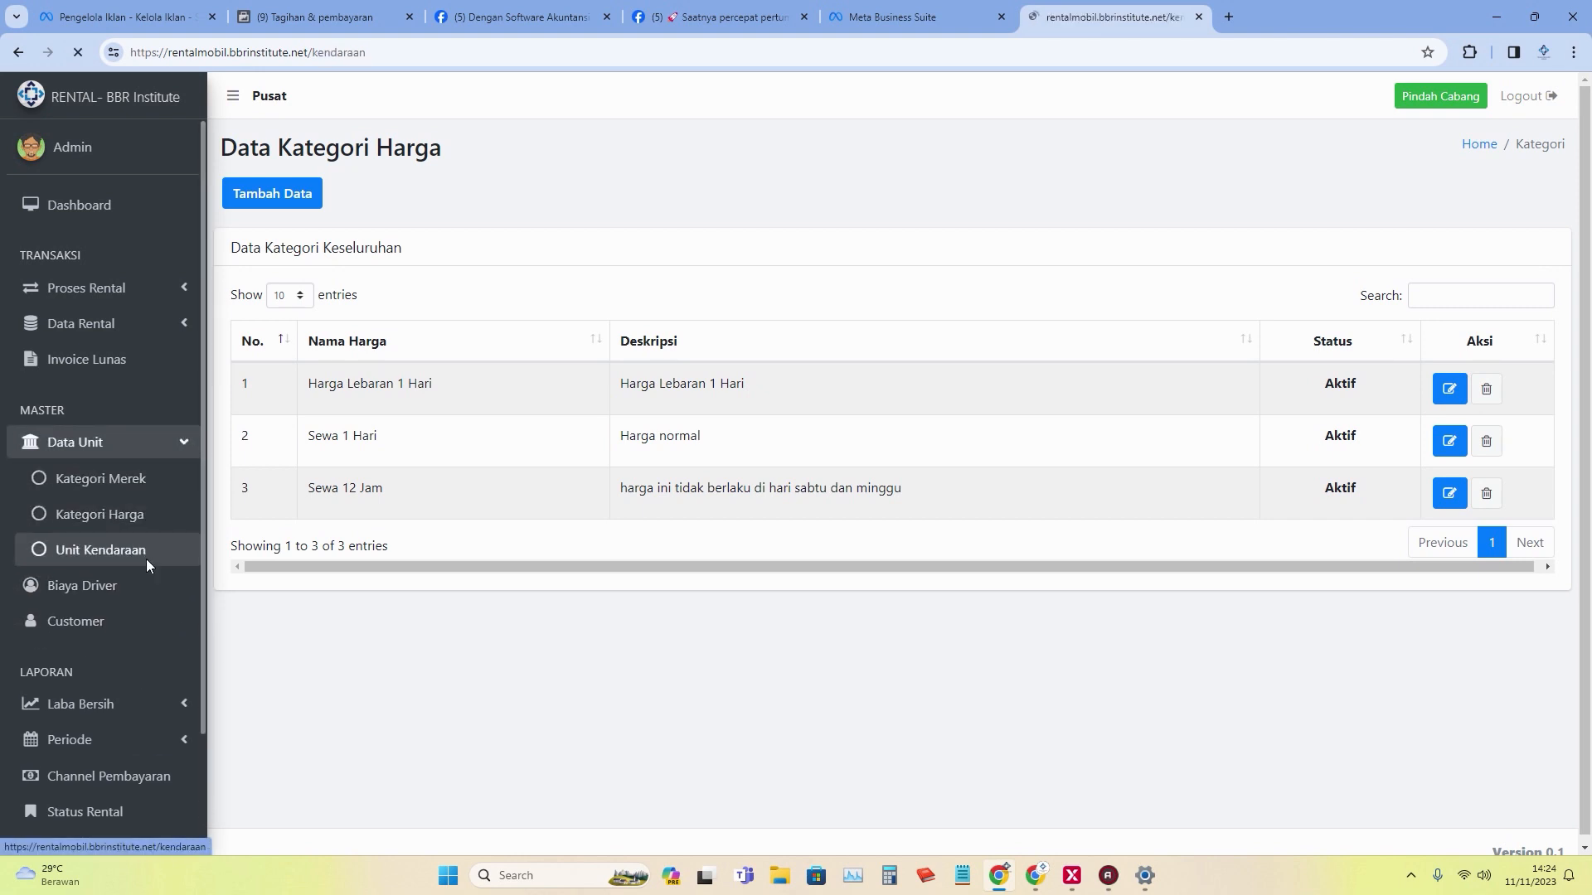
Browse the Laba Bersih, Periode, Channel Pembayaran and Per Driver reports, then Users and Perusahaan.
click(132, 595)
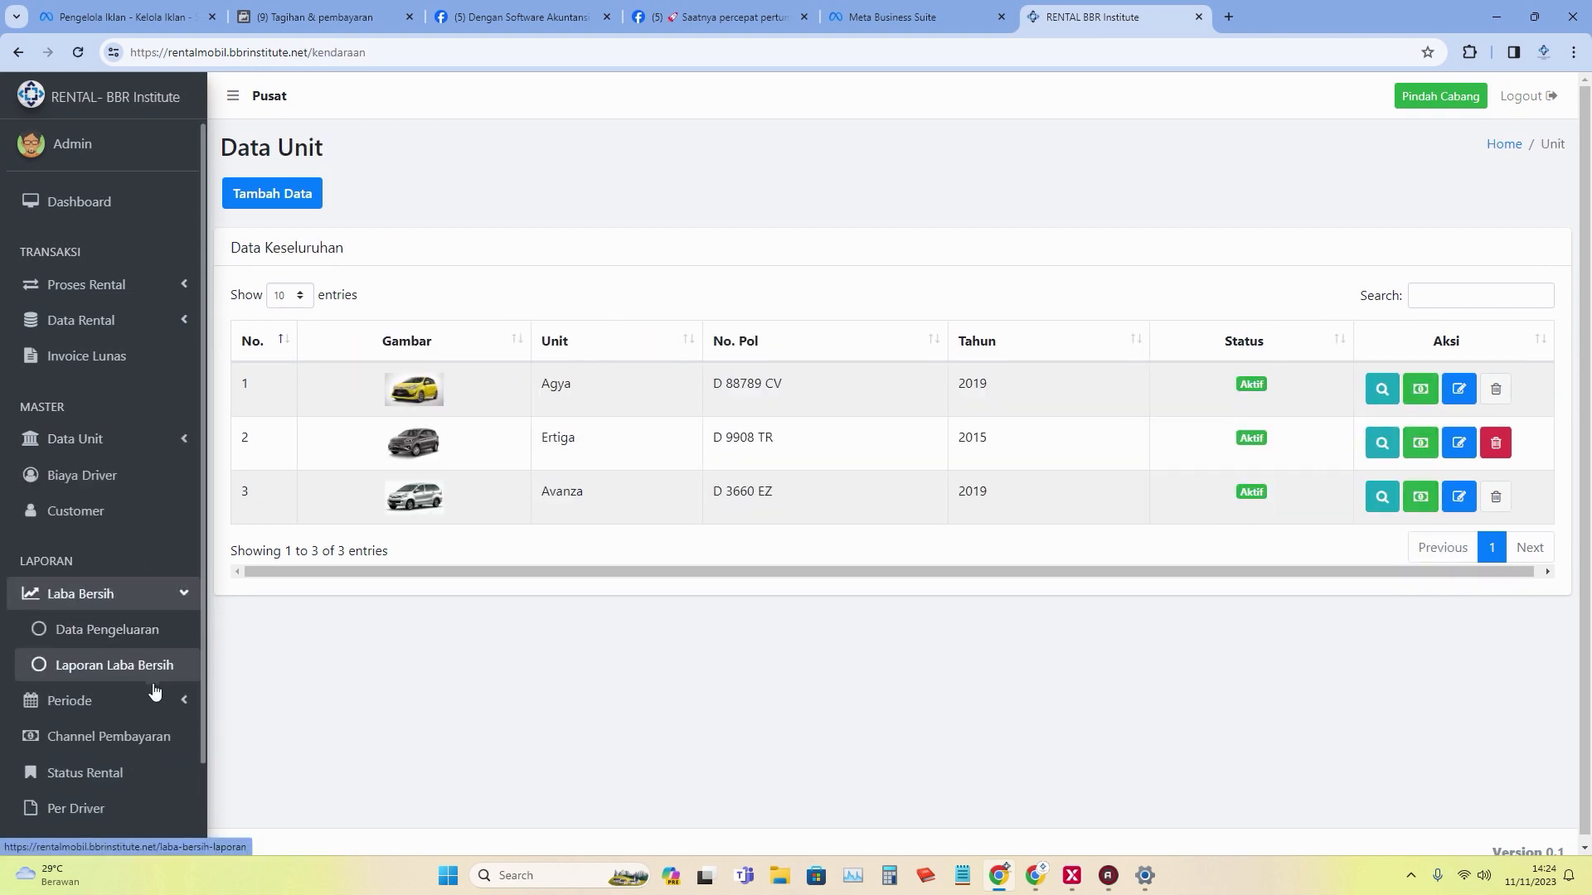
scroll(155, 690, down, 1)
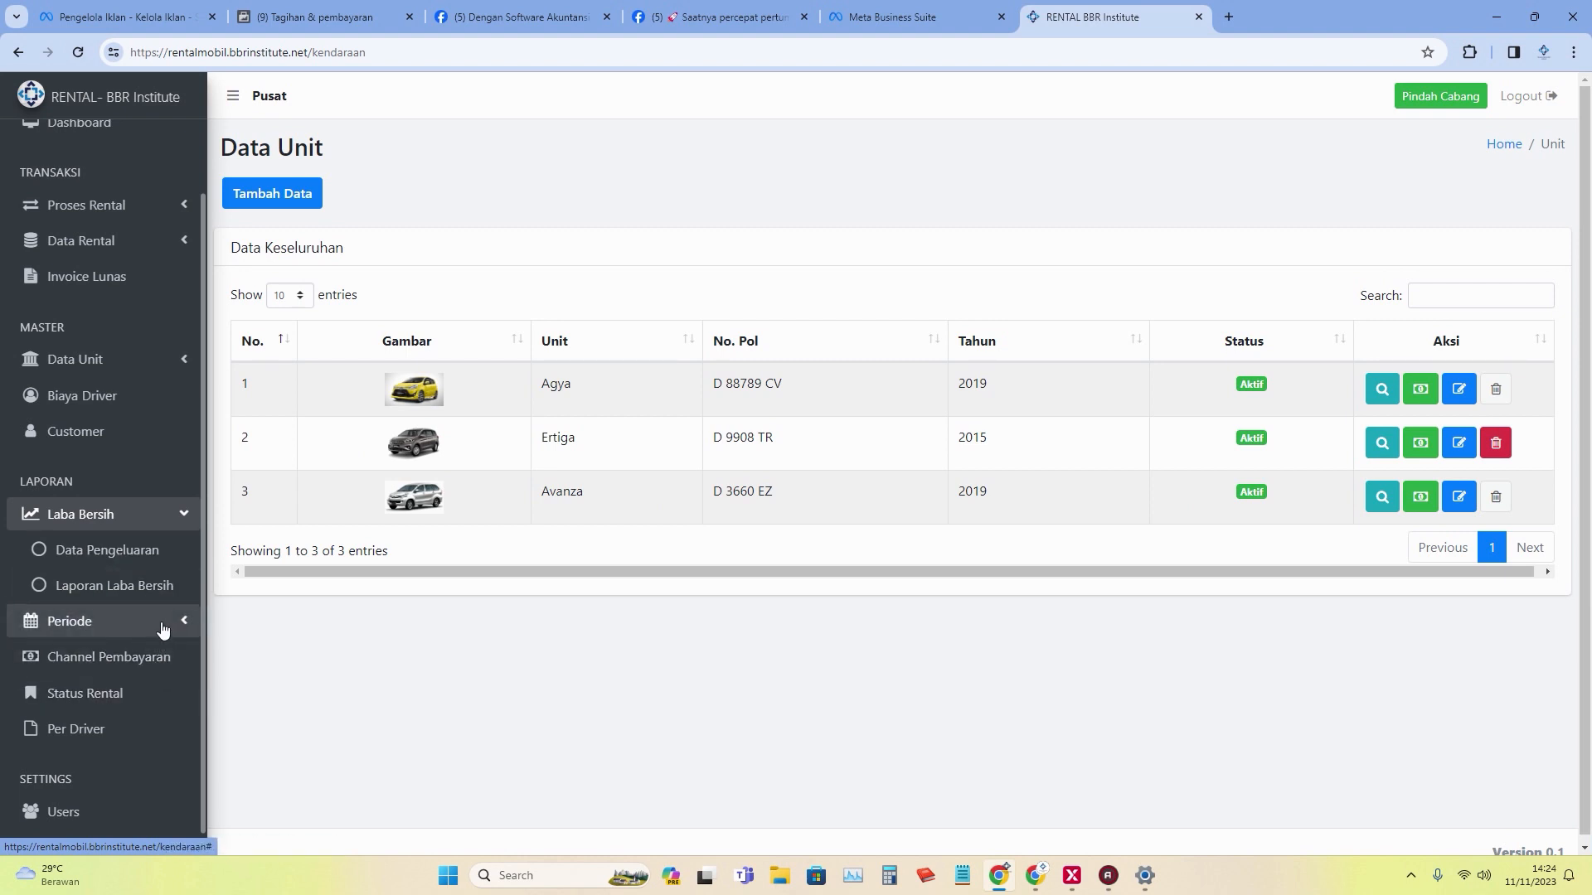
click(163, 630)
scroll(163, 710, down, 1)
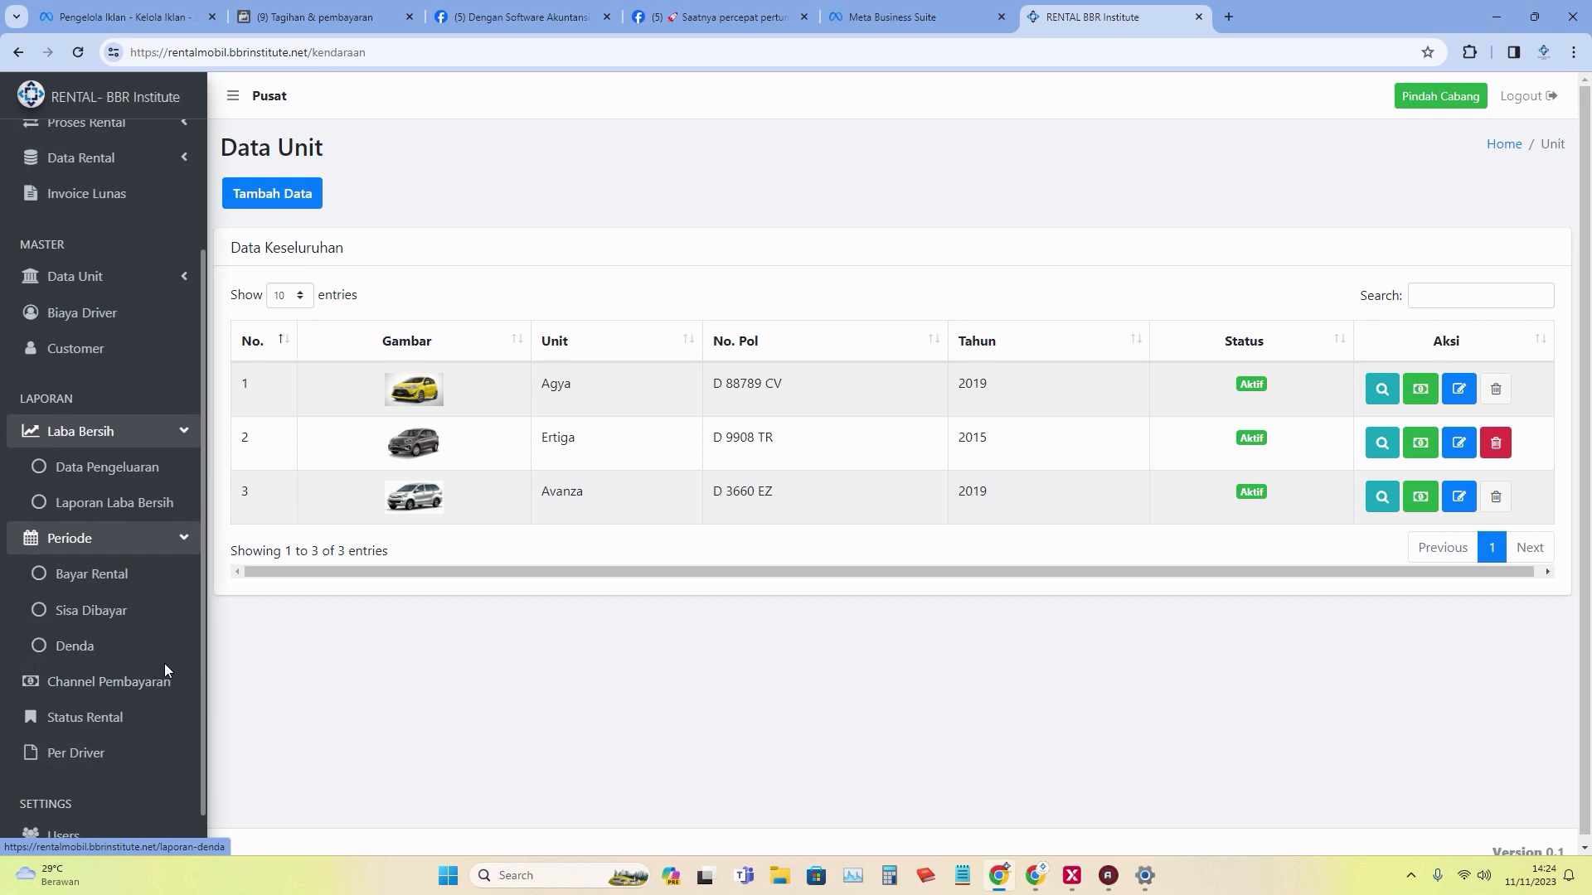
click(164, 692)
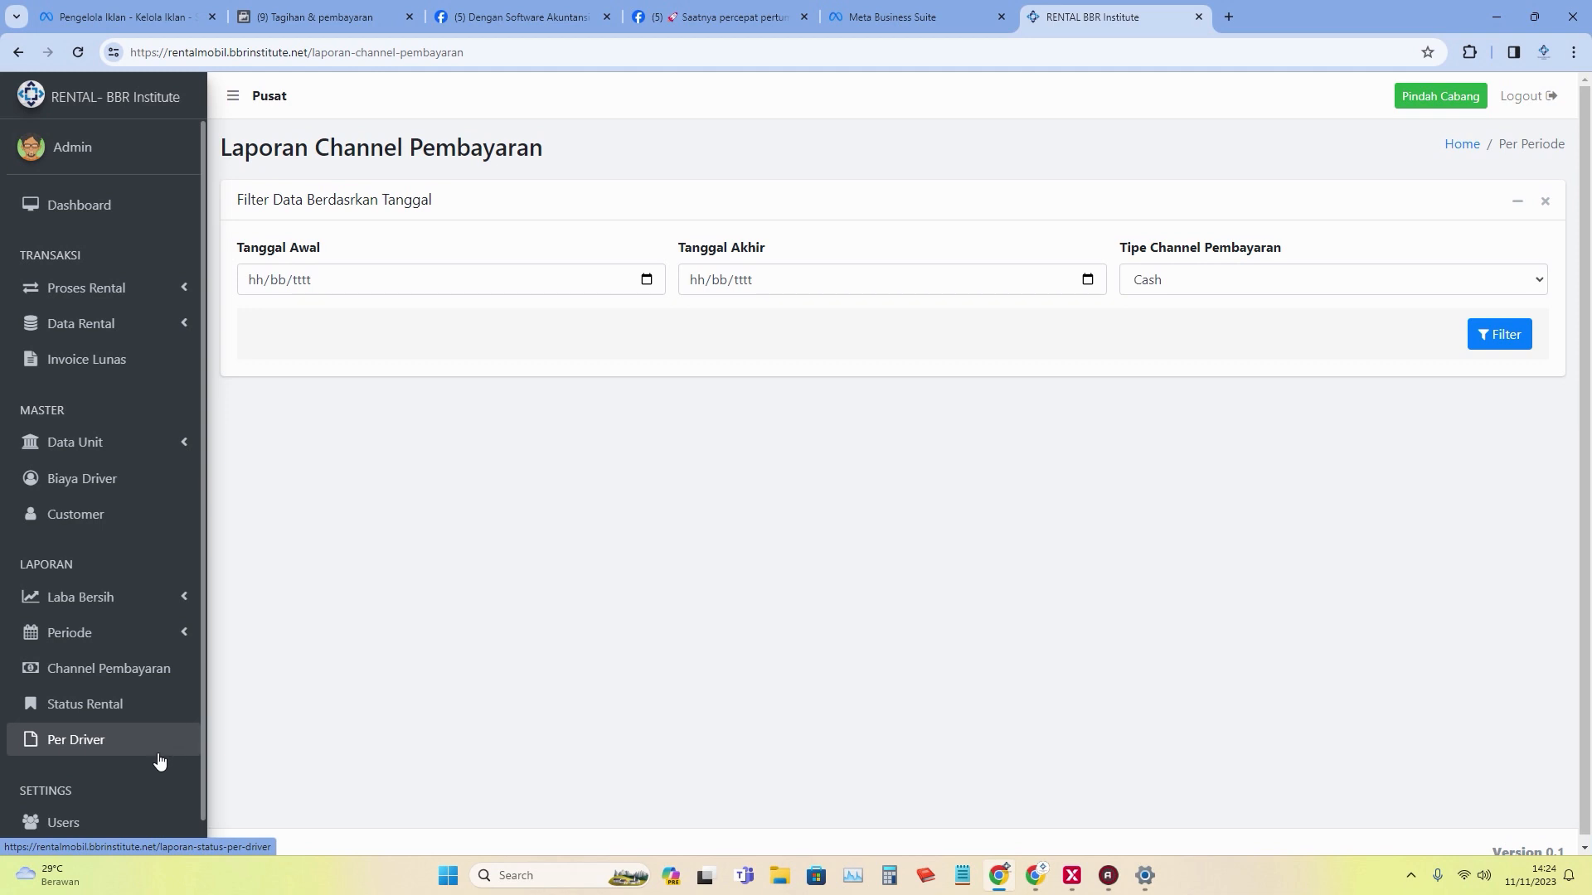
scroll(158, 756, down, 1)
click(142, 728)
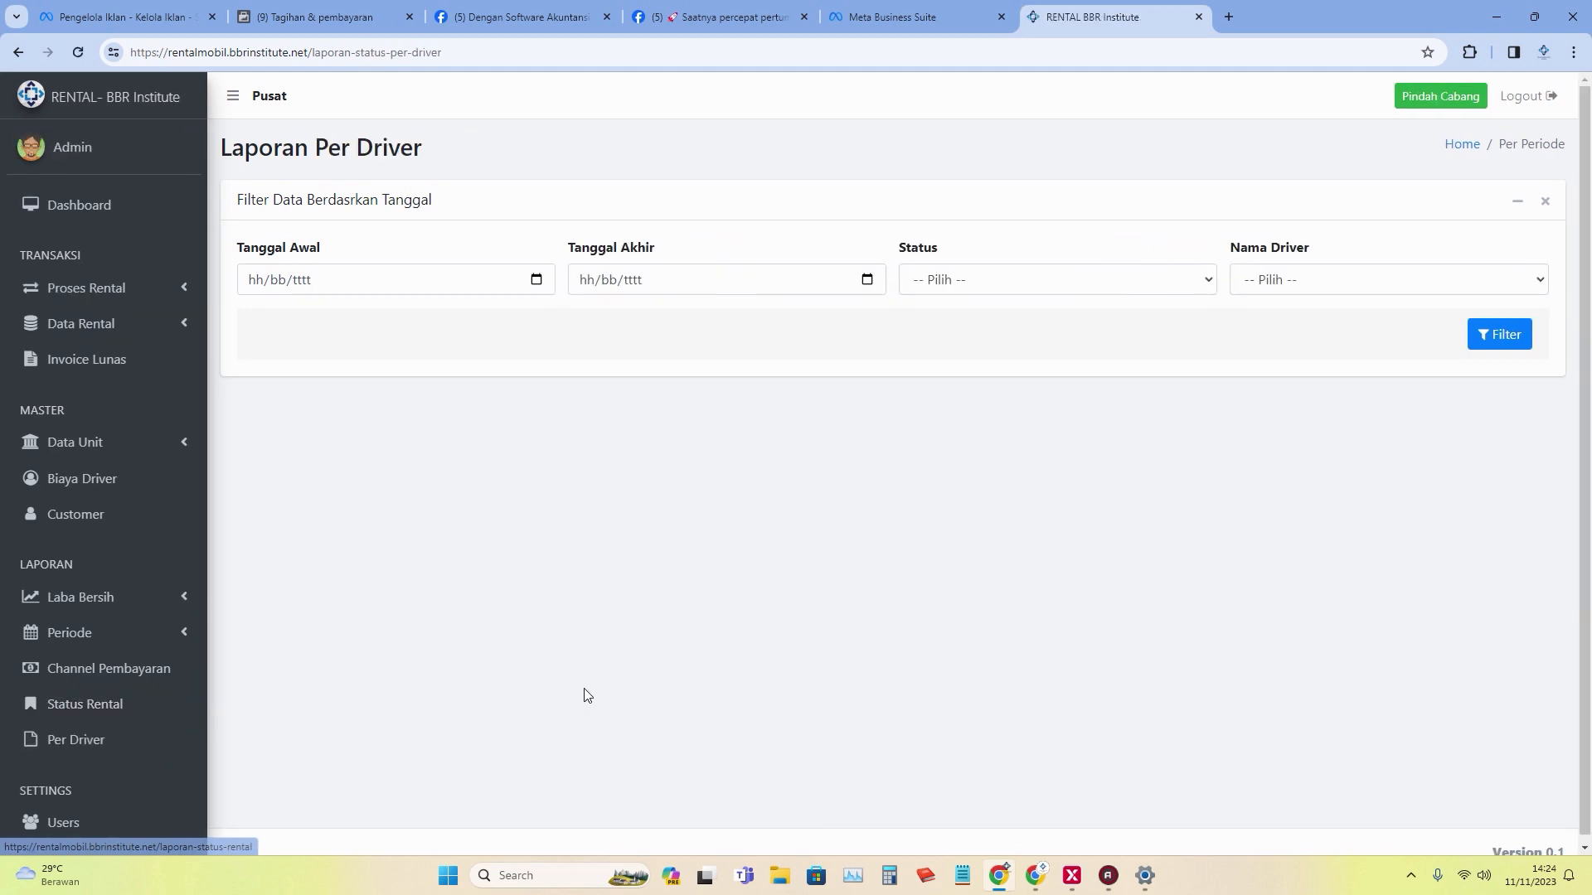
click(93, 816)
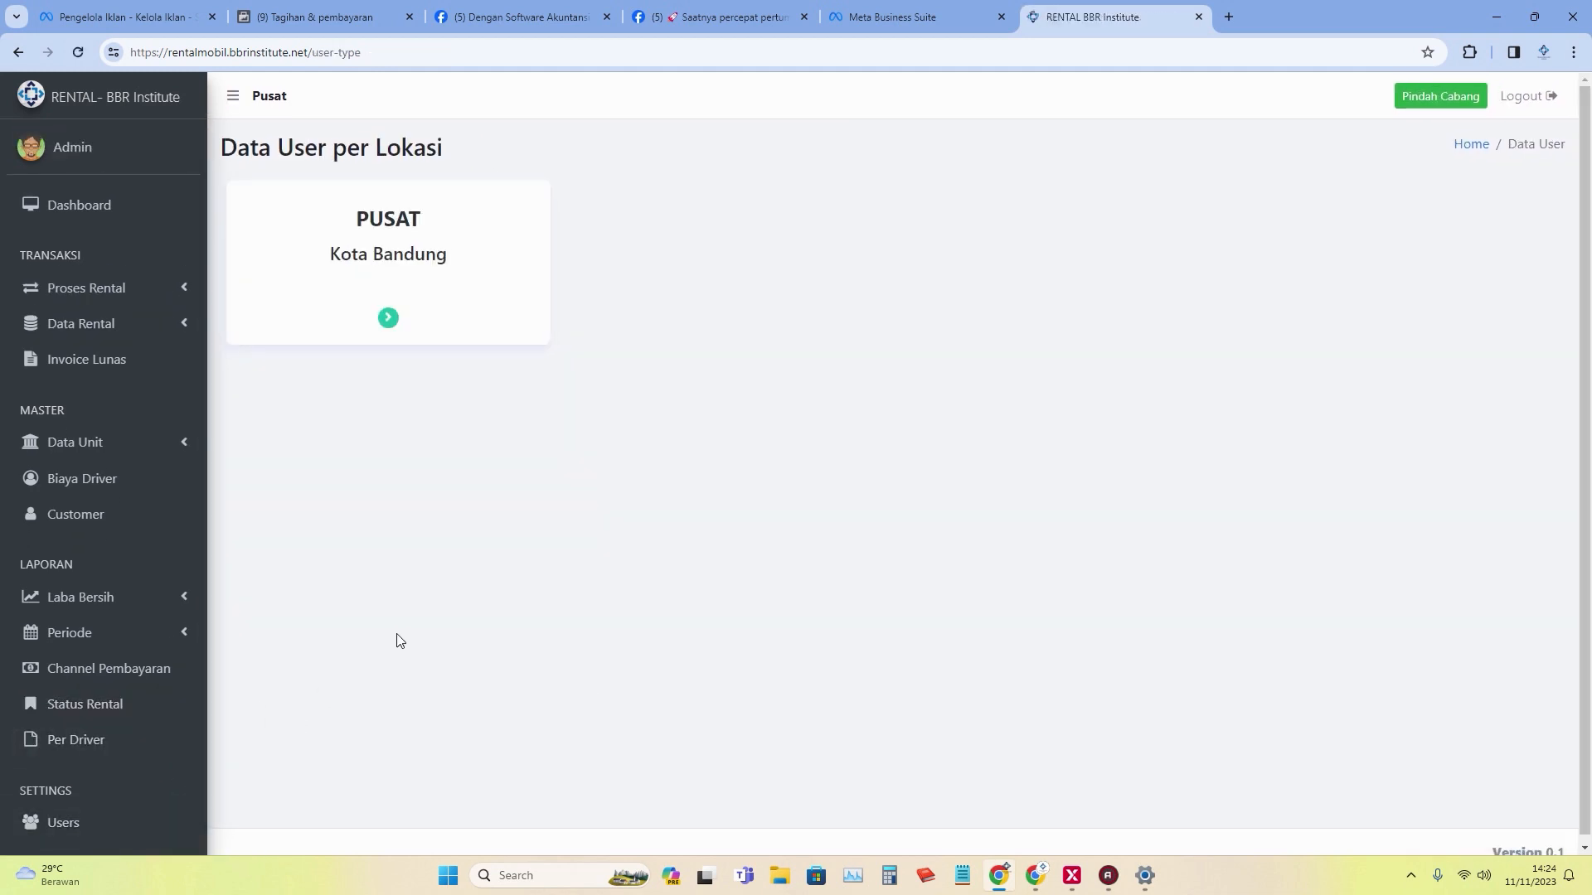
scroll(133, 783, down, 1)
click(137, 831)
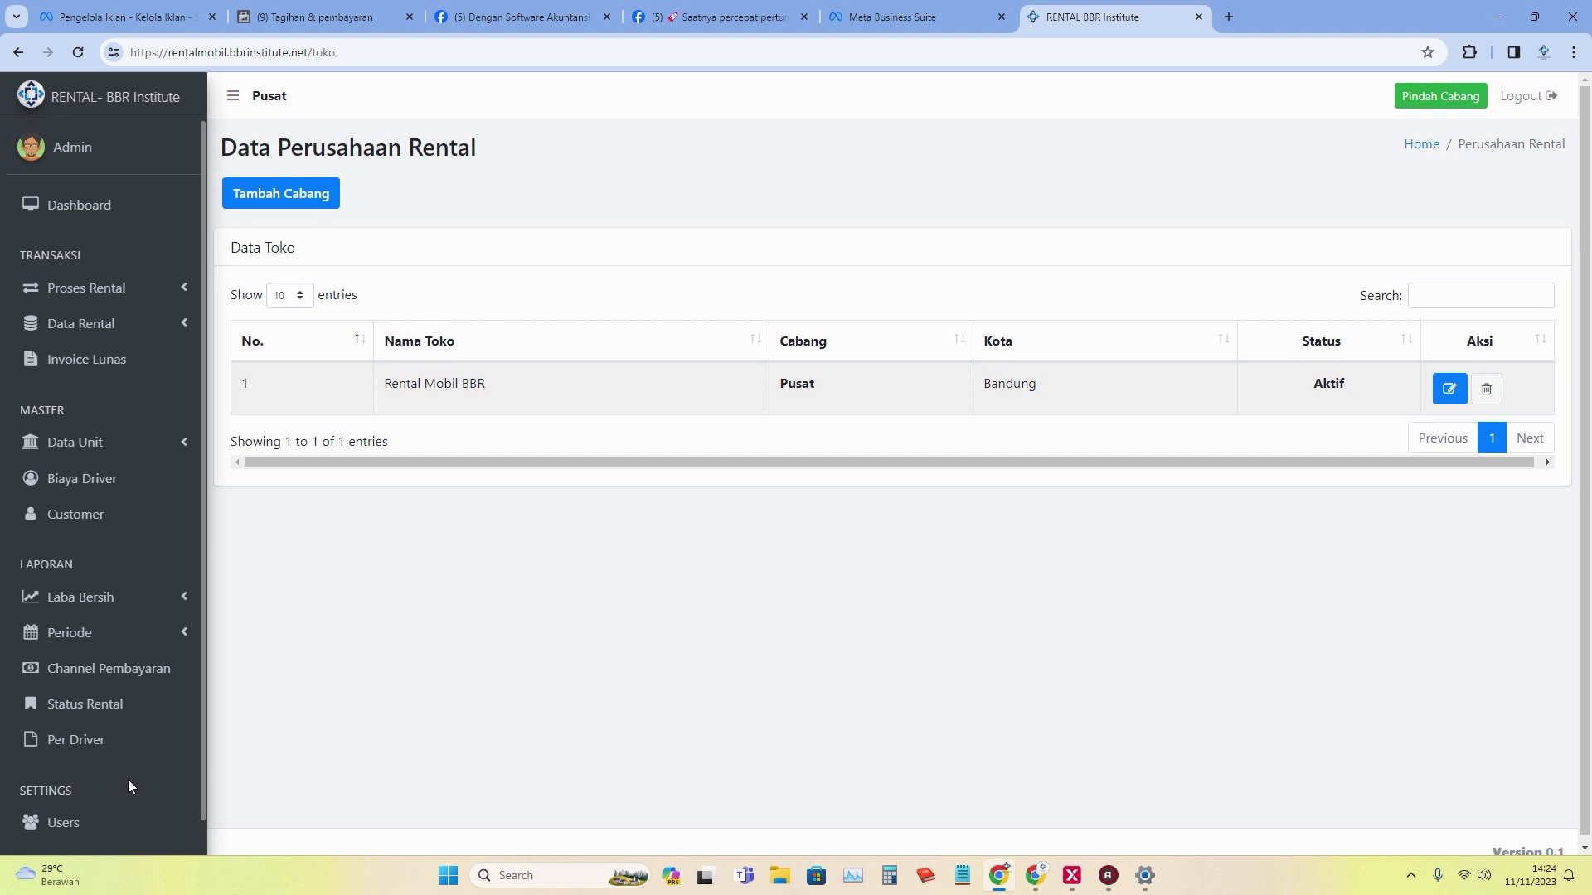
Expand Proses Rental and Data Unit, then open Kategori Merek listing Suzuki, Toyota and Honda.
click(115, 293)
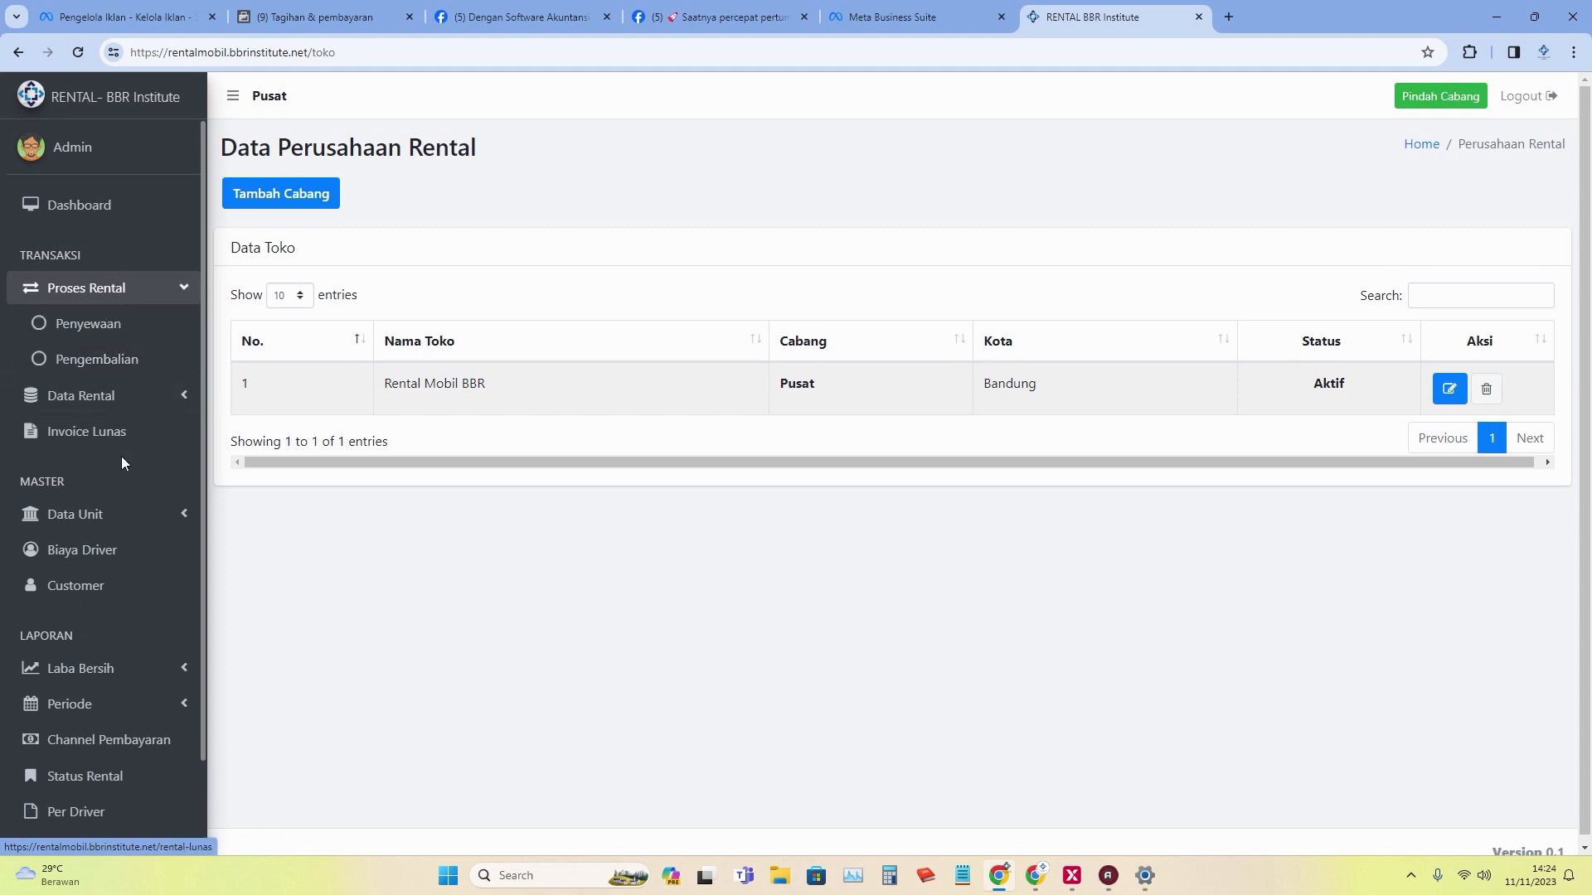
click(154, 516)
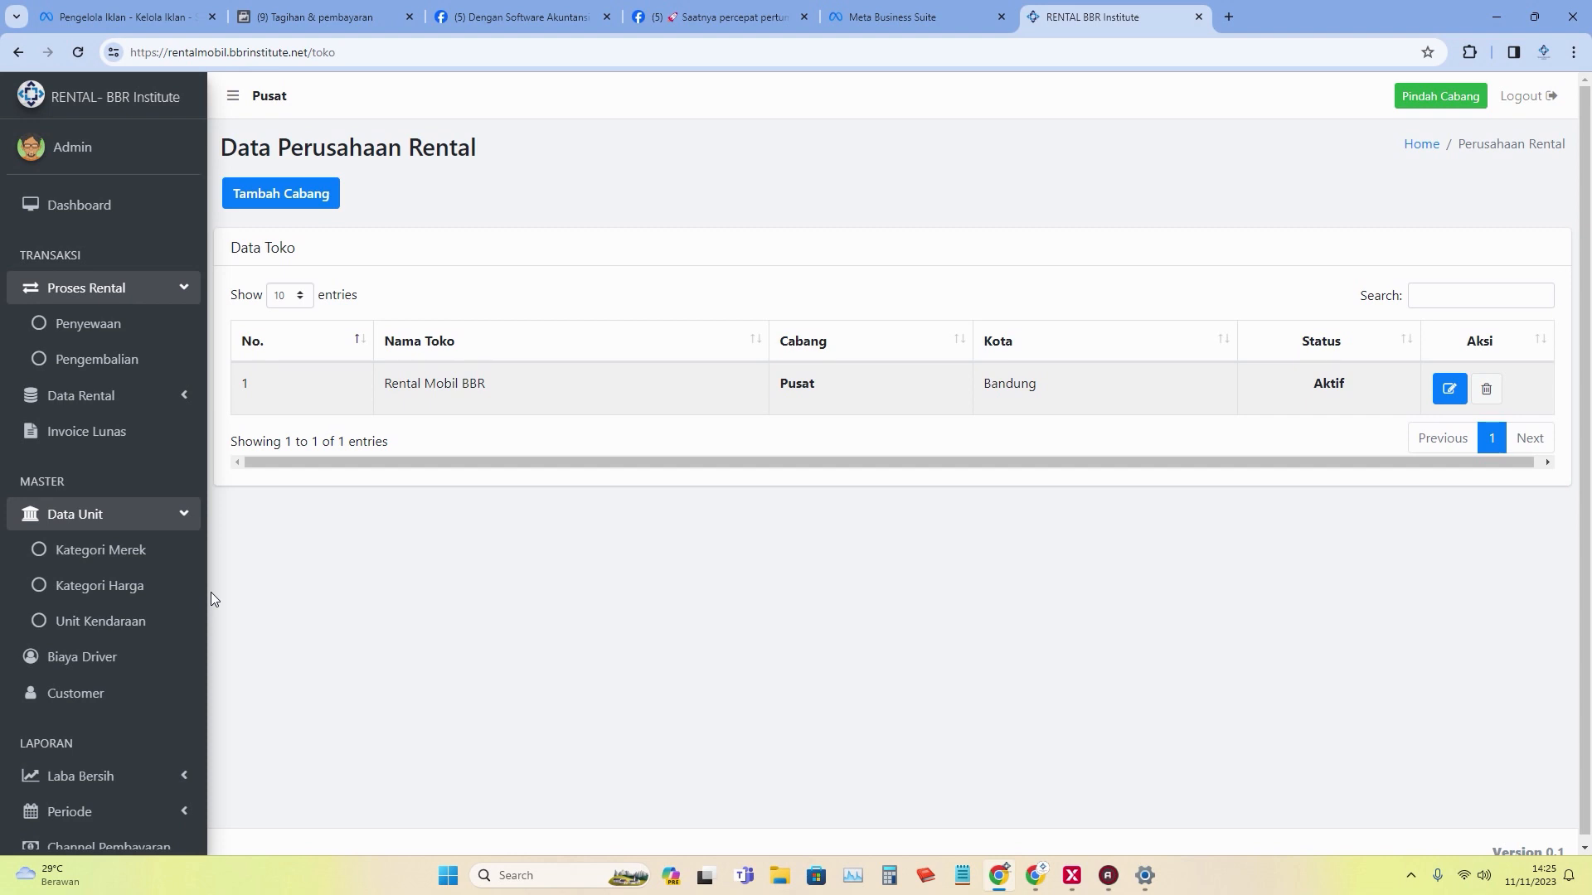
click(153, 552)
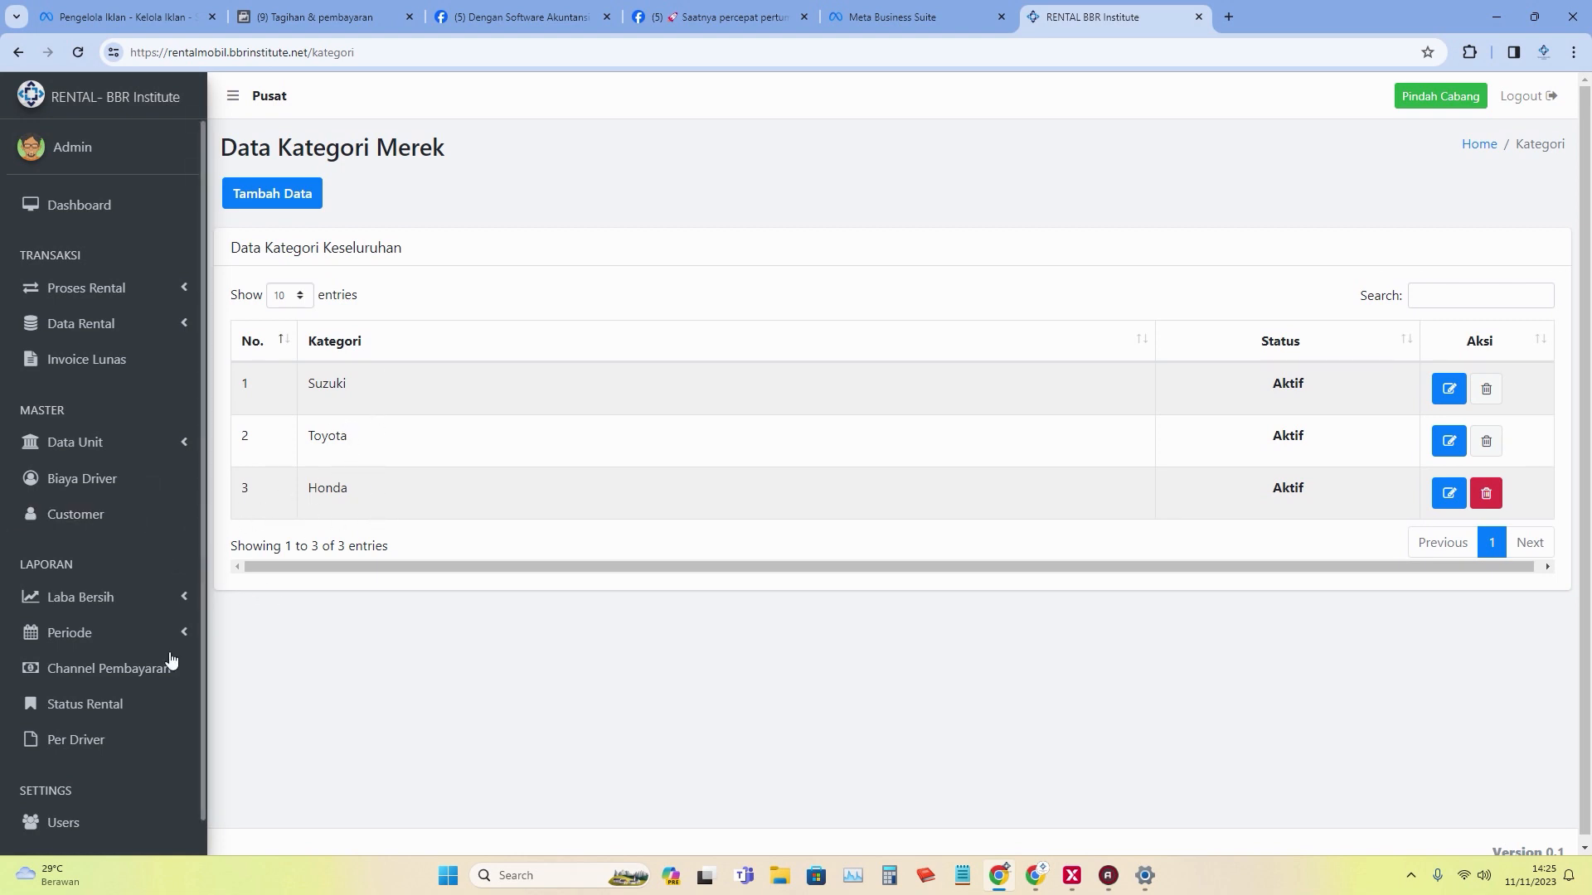
click(129, 452)
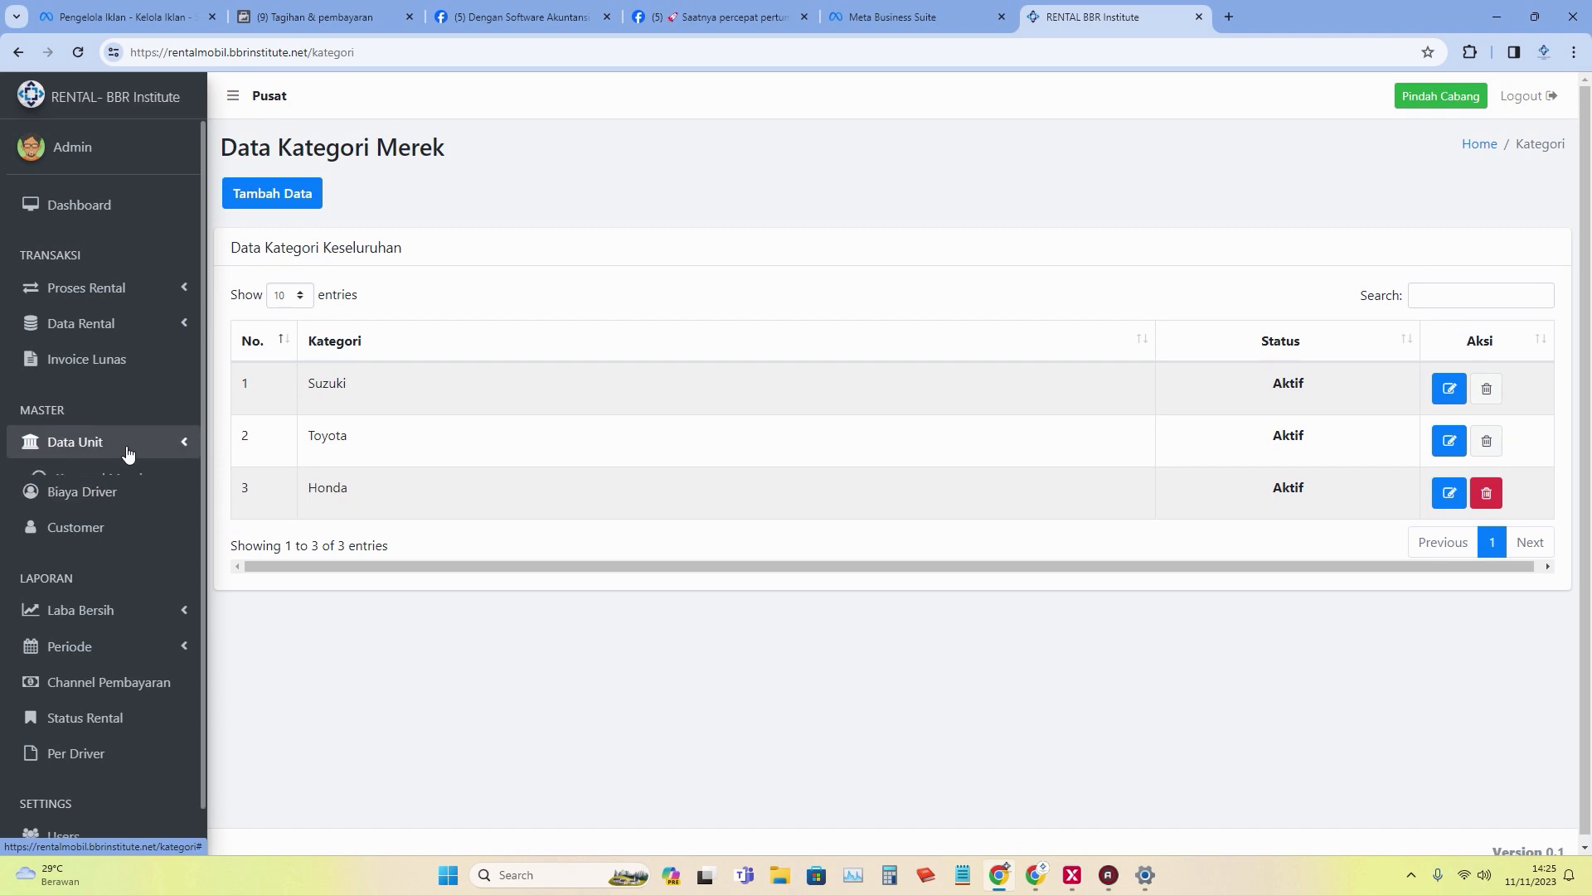
click(146, 516)
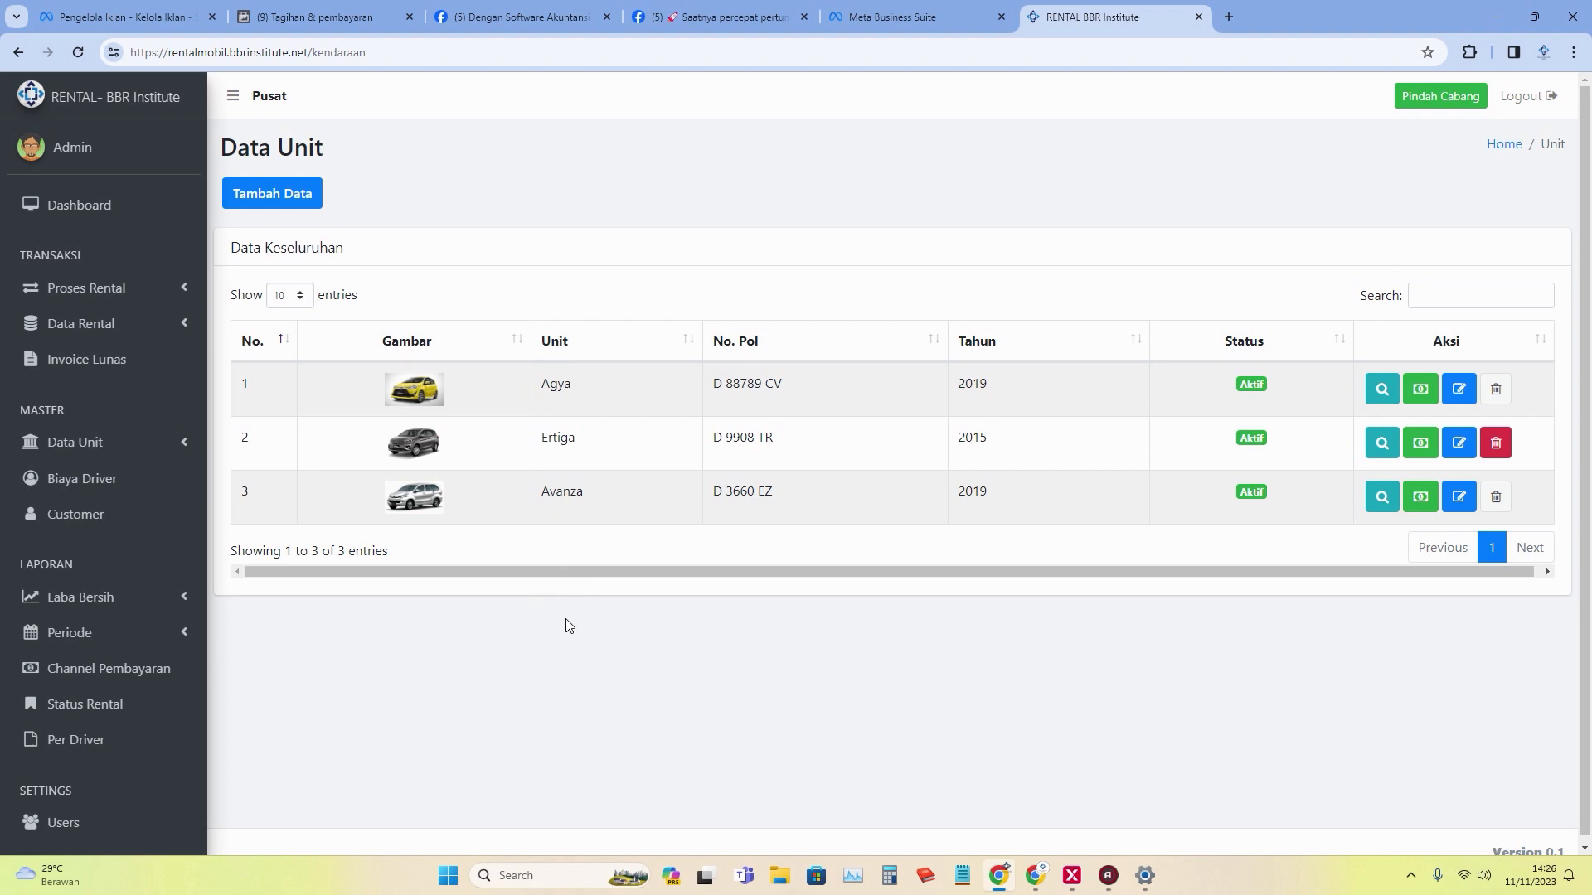
click(192, 452)
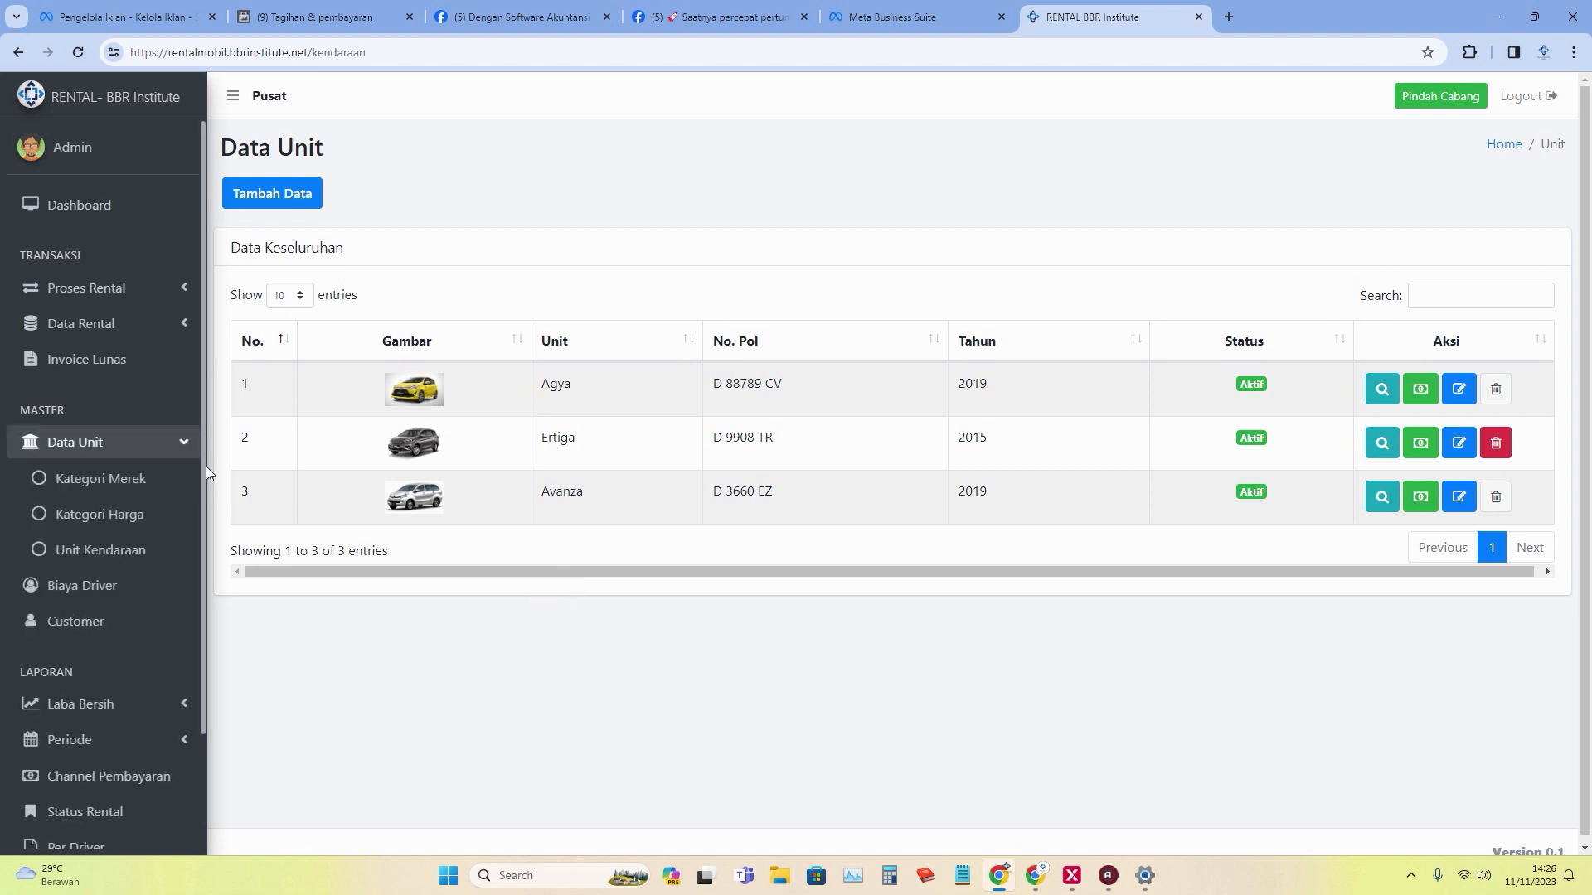
click(176, 479)
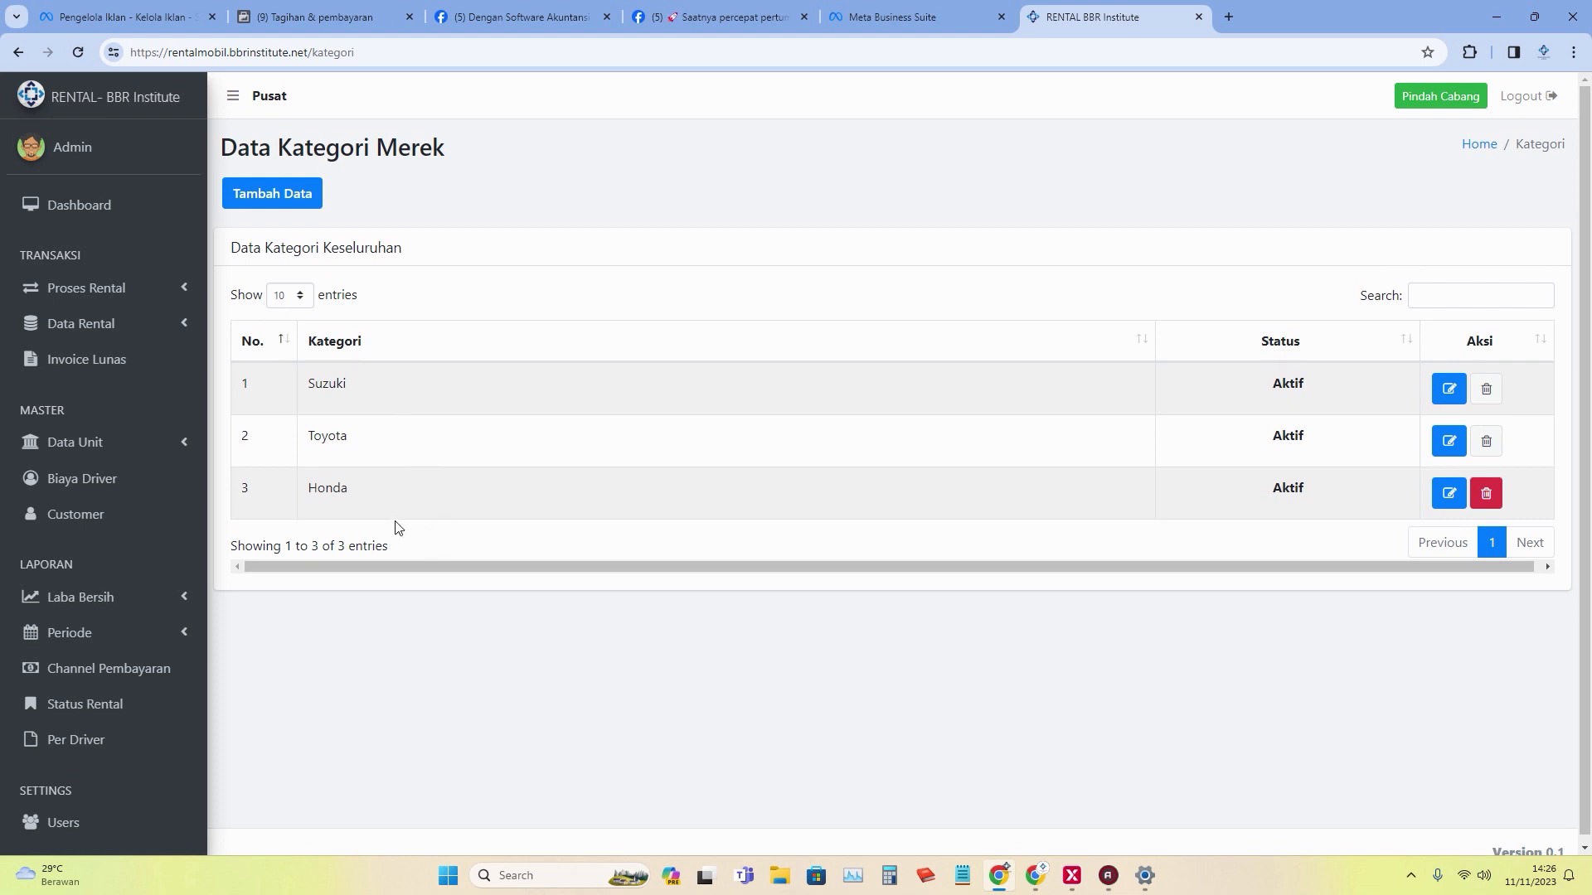
Start a new brand category named 'Mitshubishi' and open a new Google tab beside it.
click(276, 199)
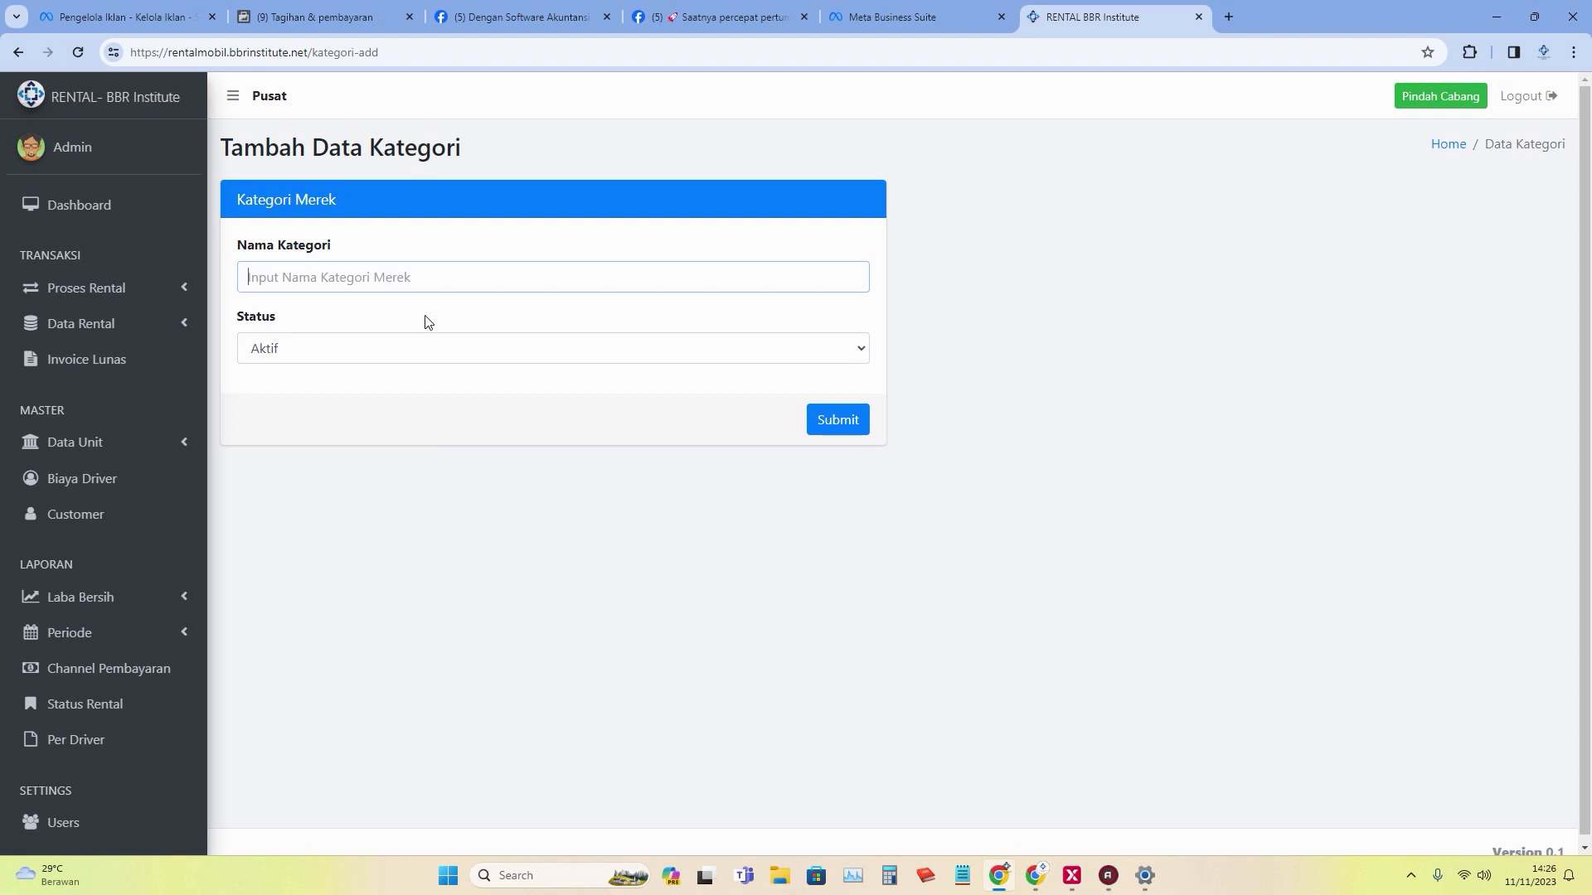
text(Mits)
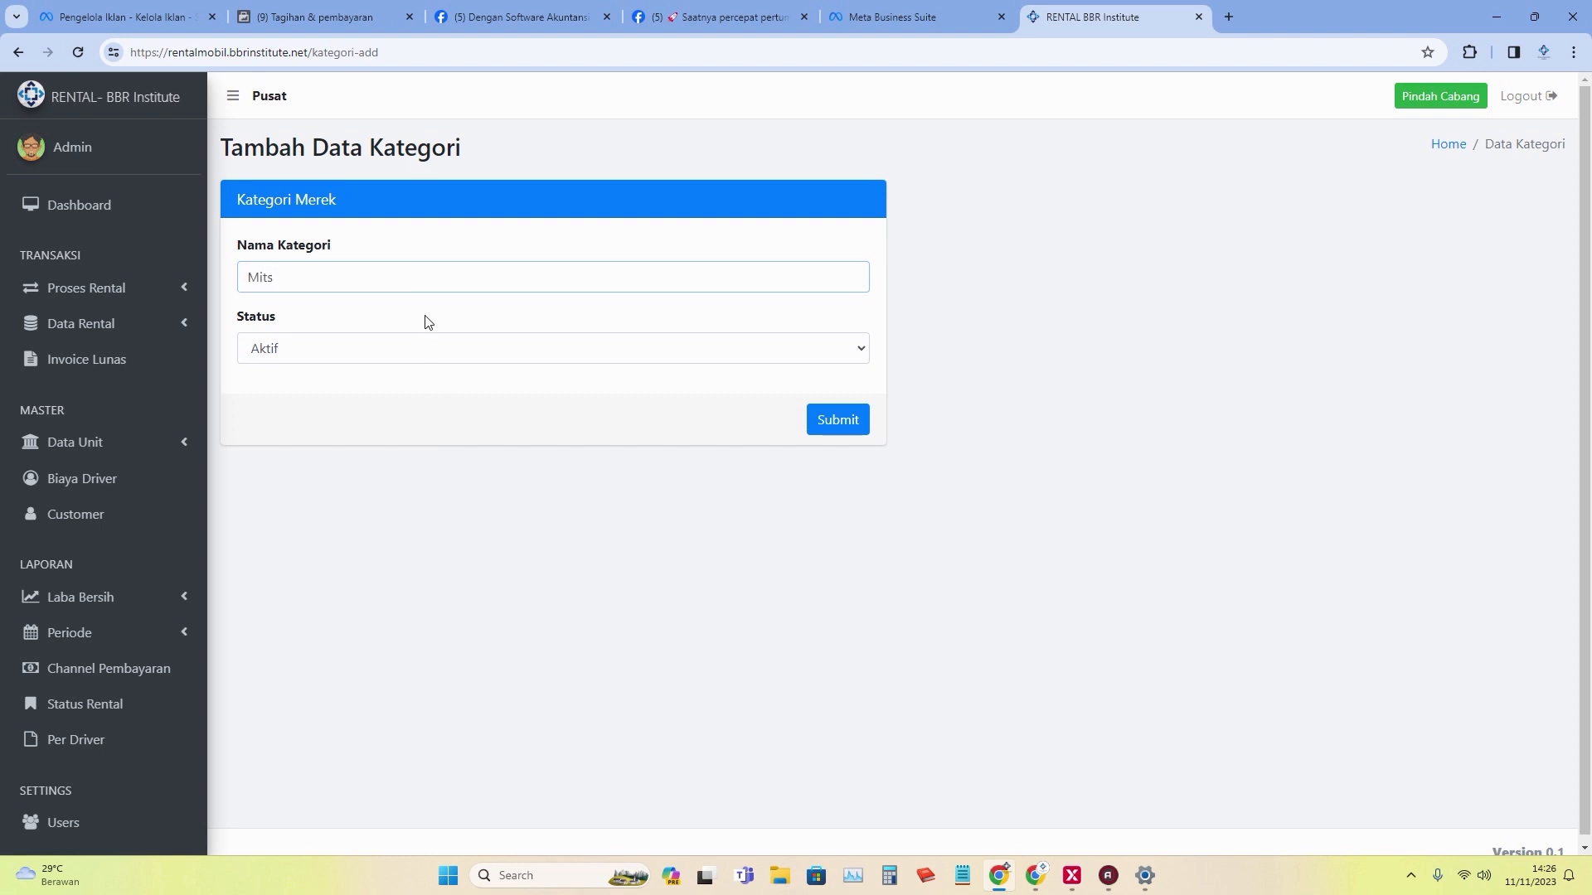
text(hubishi)
click(1228, 17)
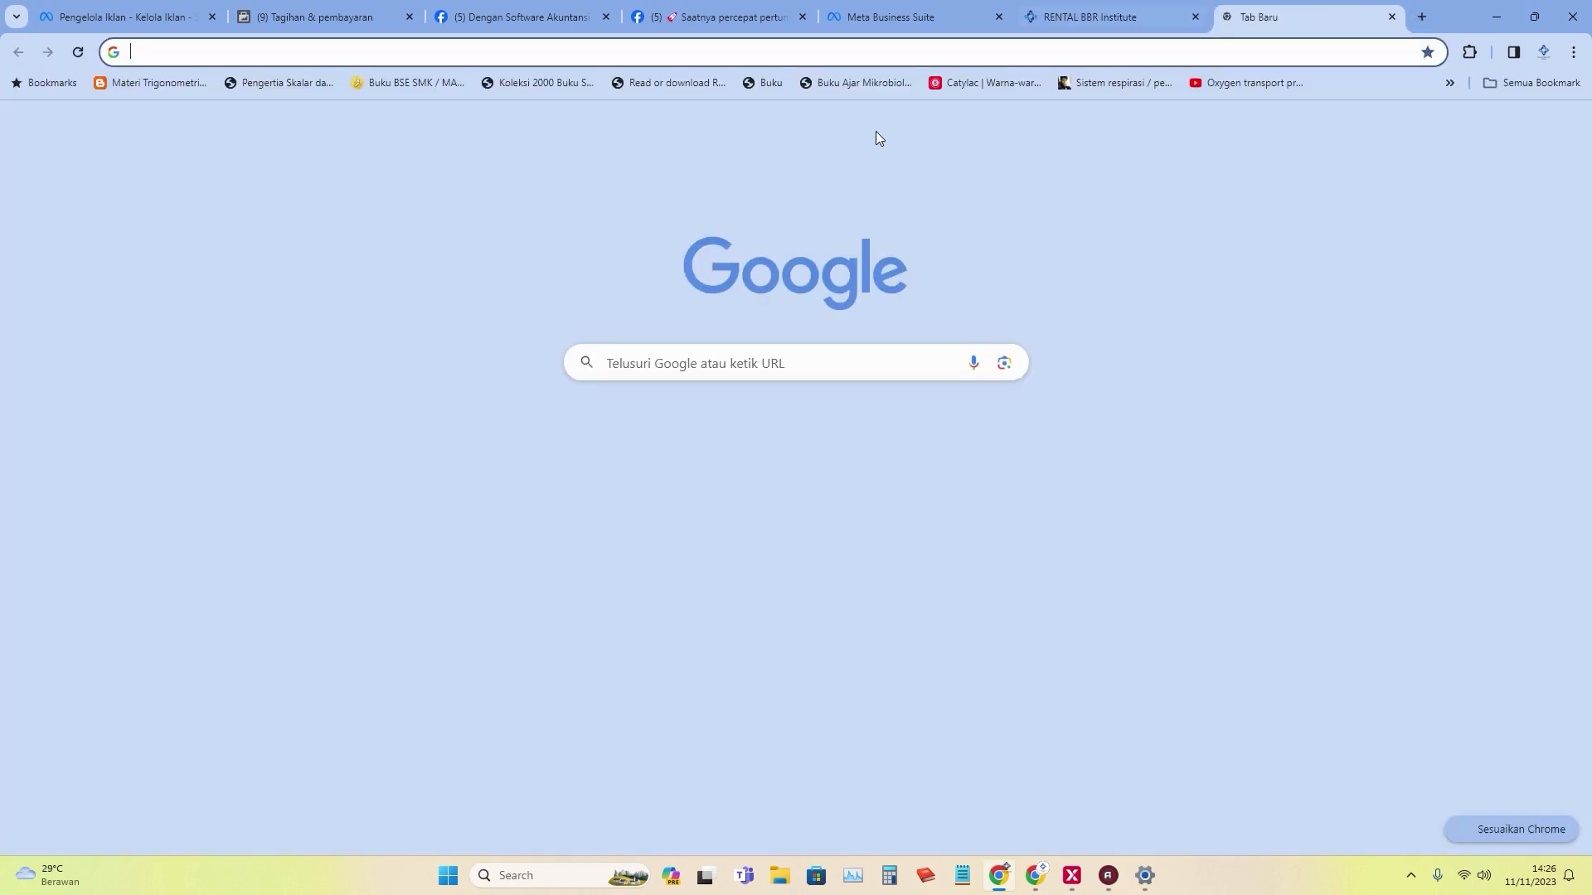
Search Google for 'mitsubishi xpander' and select the query text to copy it.
click(683, 361)
text(mits)
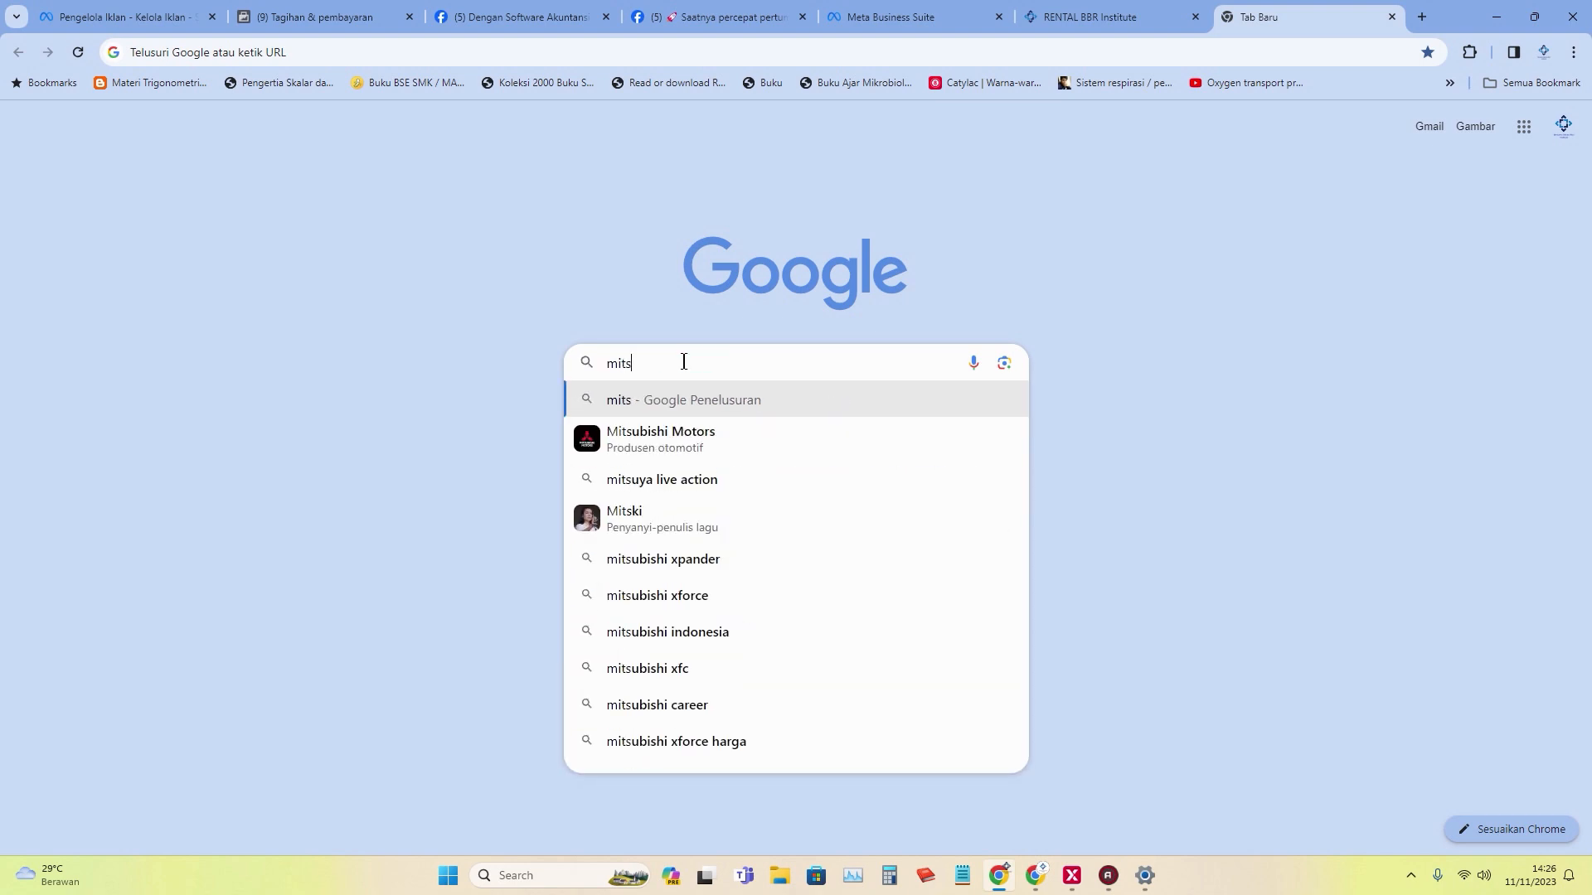
text(u)
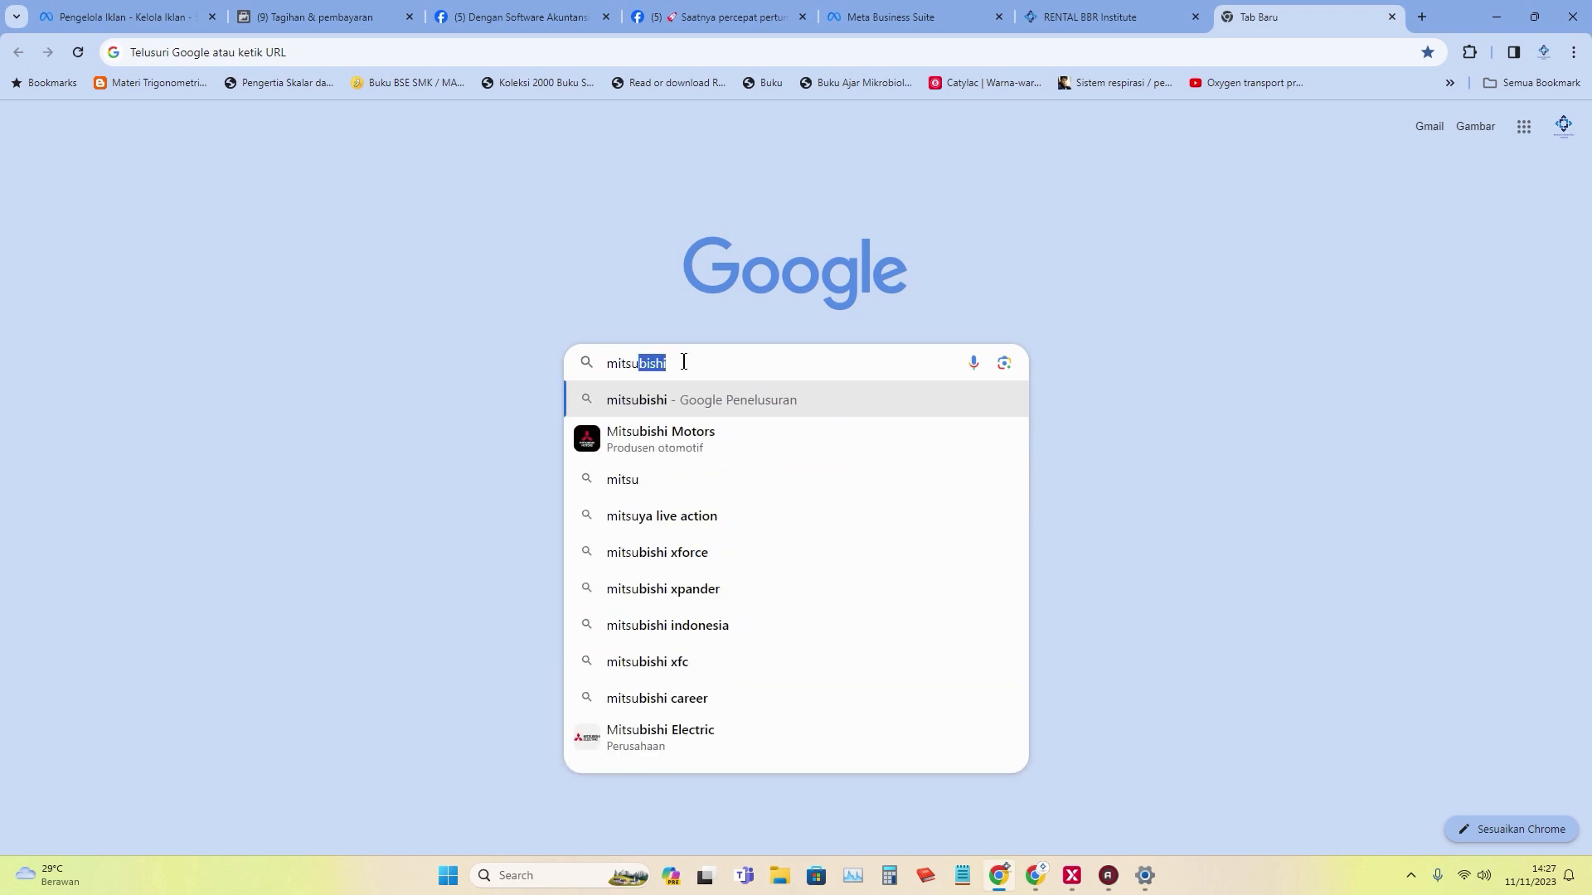
text(b)
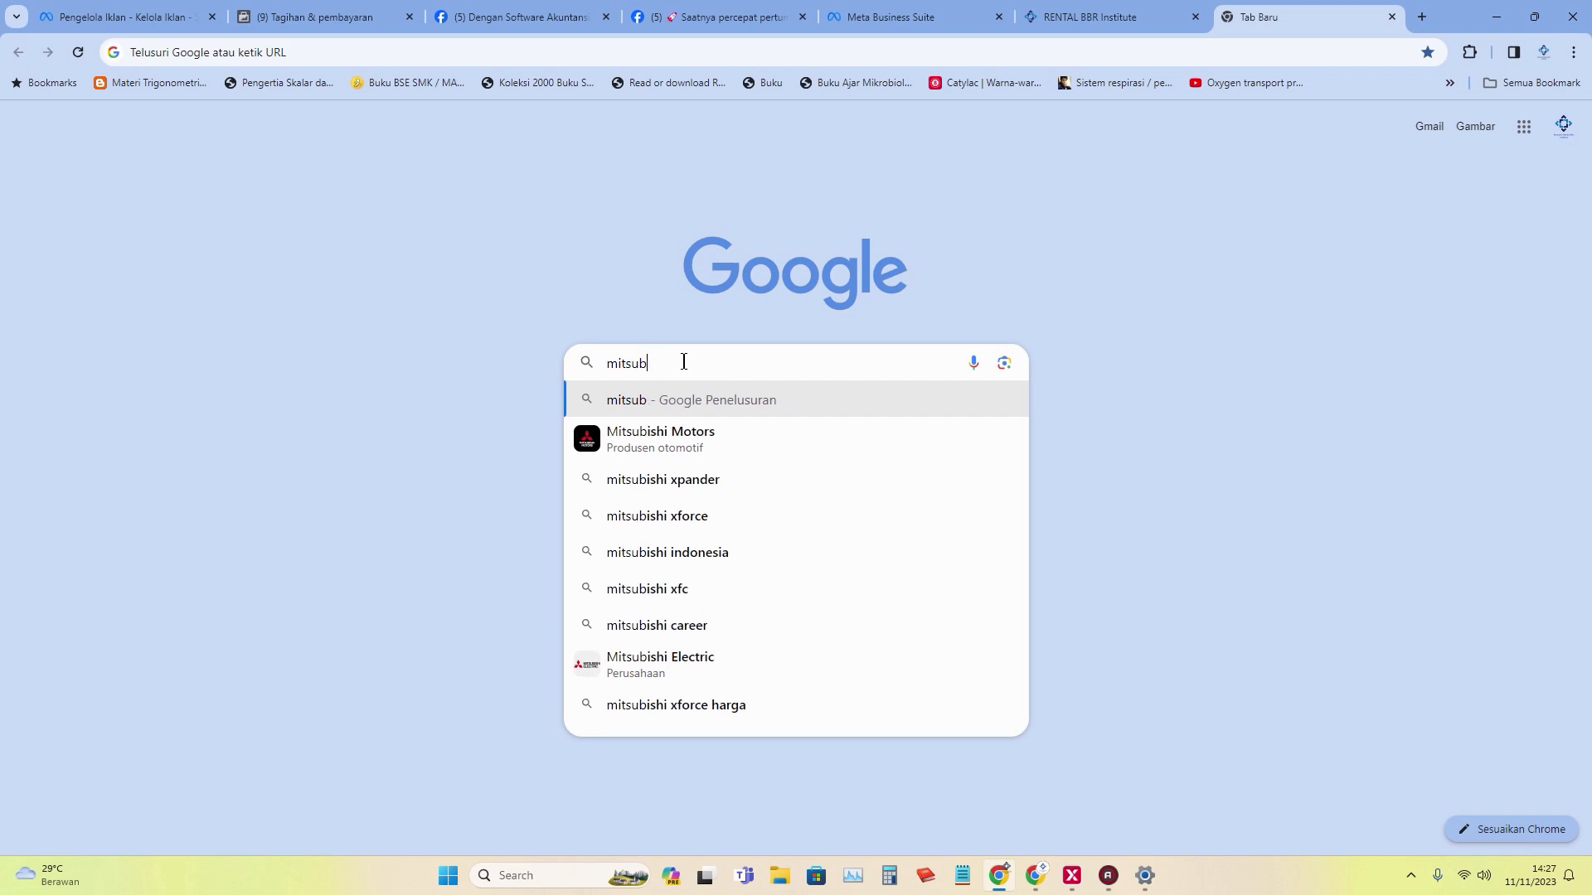
text(ishi)
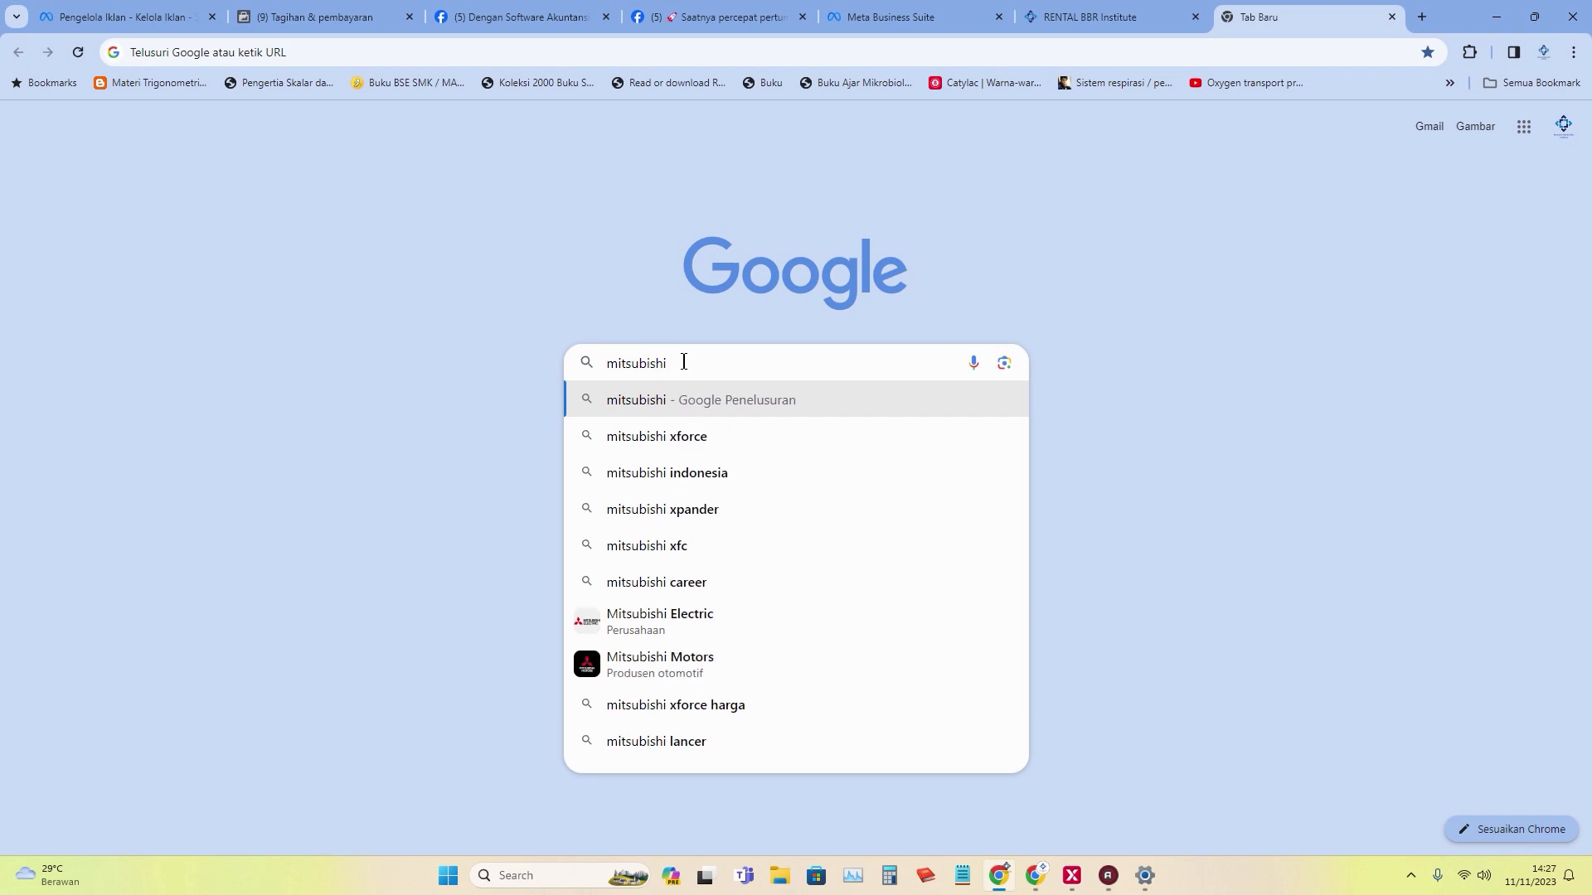
click(721, 502)
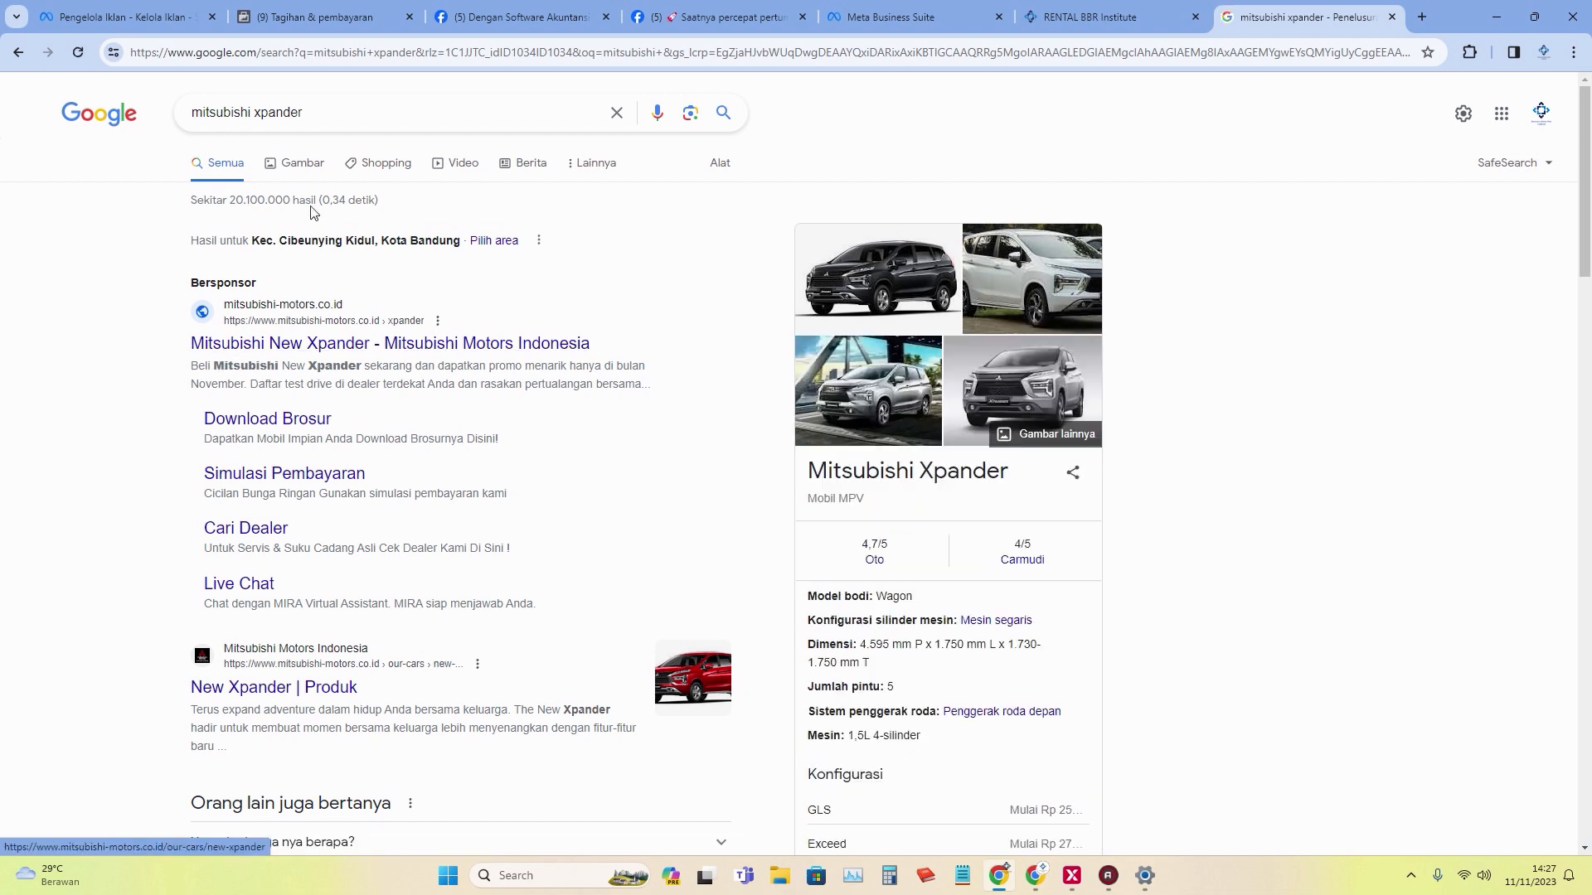
drag(328, 120, 189, 121)
key(ctrl+c)
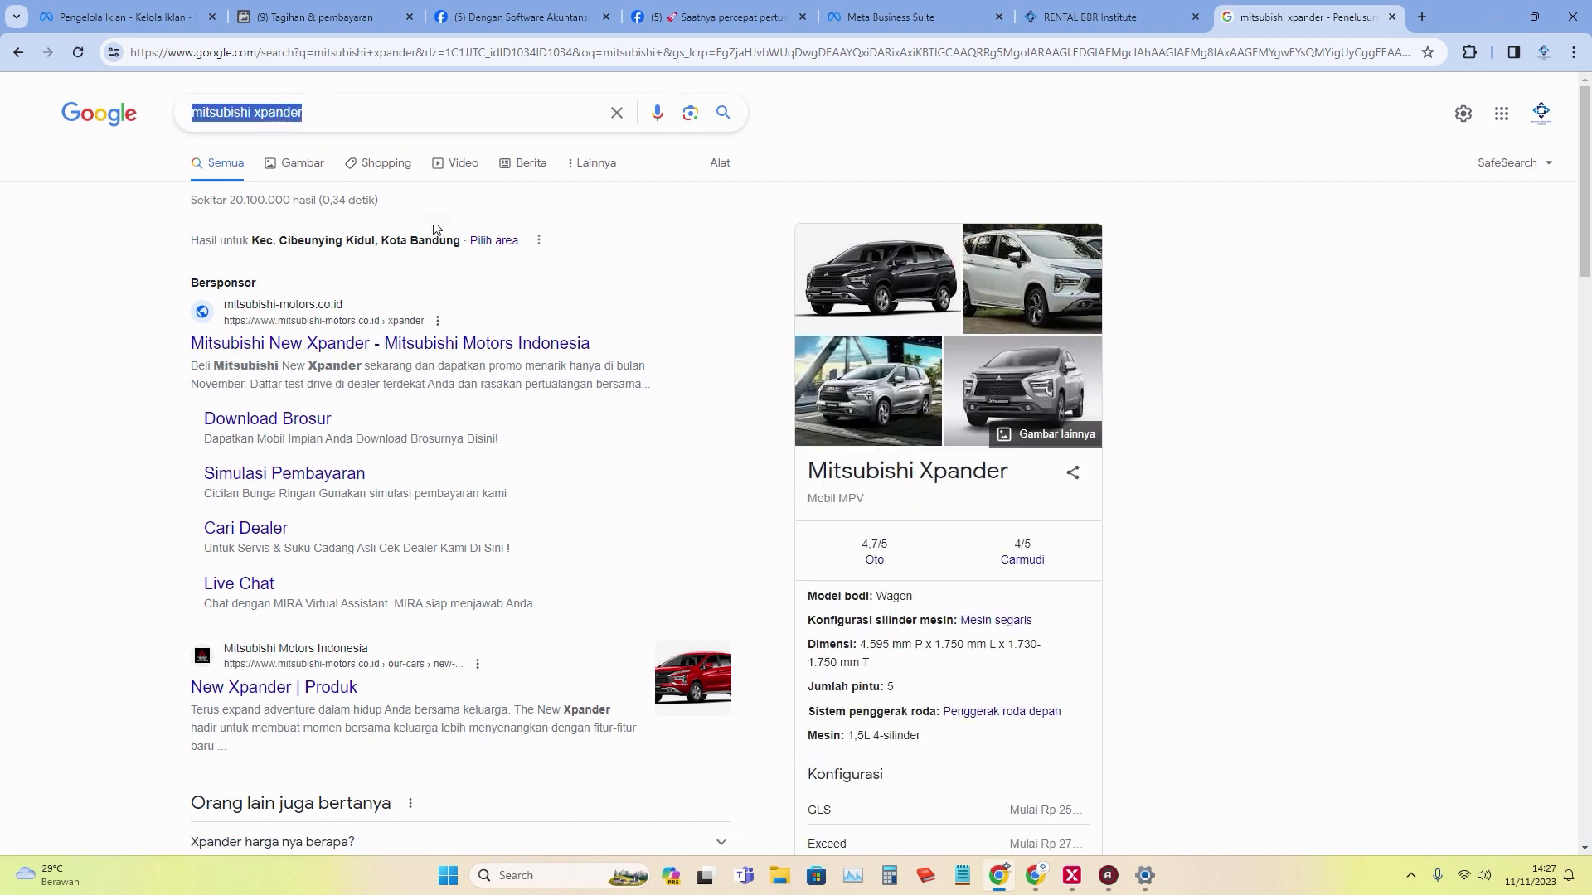
Correct the brand category name to 'Mitsubishi', save it, and open the Unit Kendaraan list.
click(1094, 16)
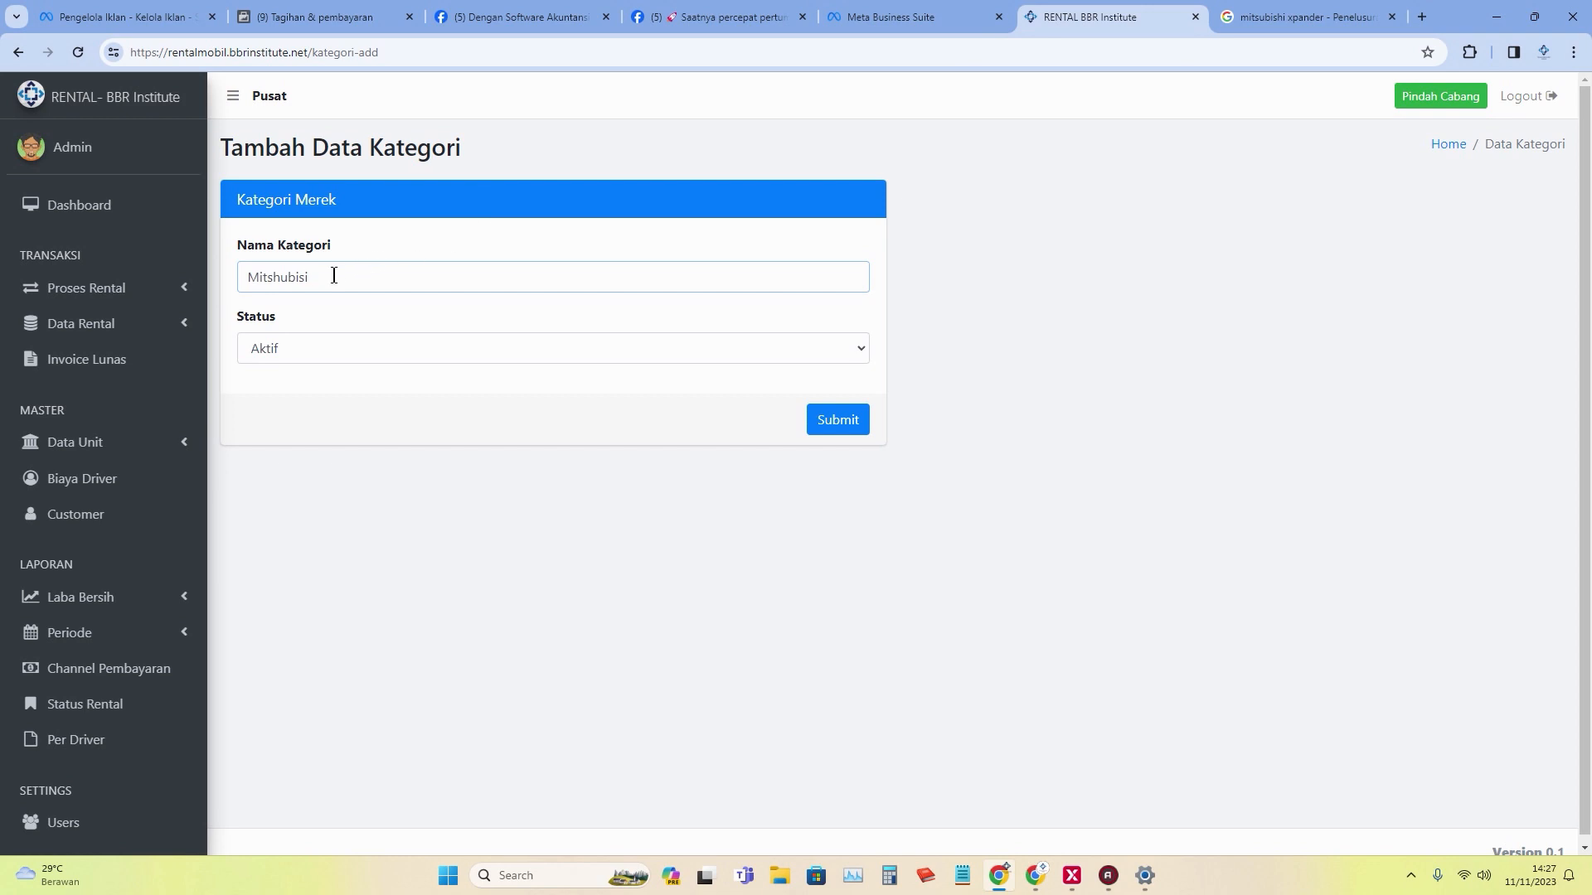
drag(334, 276, 226, 289)
key(ctrl+v)
drag(359, 279, 315, 278)
key(BackSpace)
click(256, 280)
key(BackSpace)
text(M)
click(834, 431)
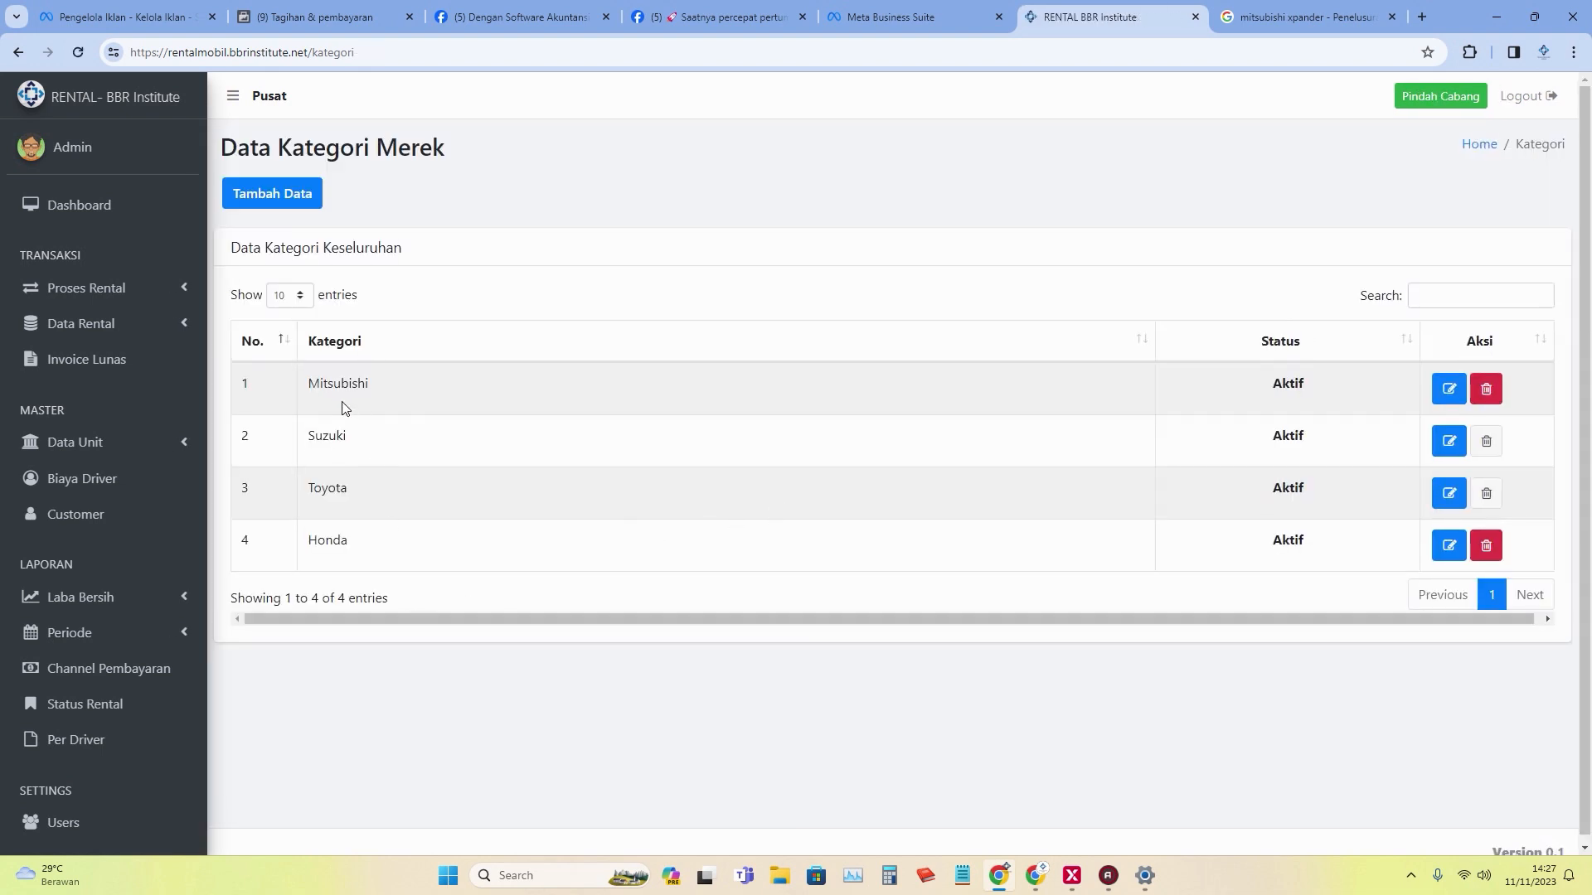
click(110, 449)
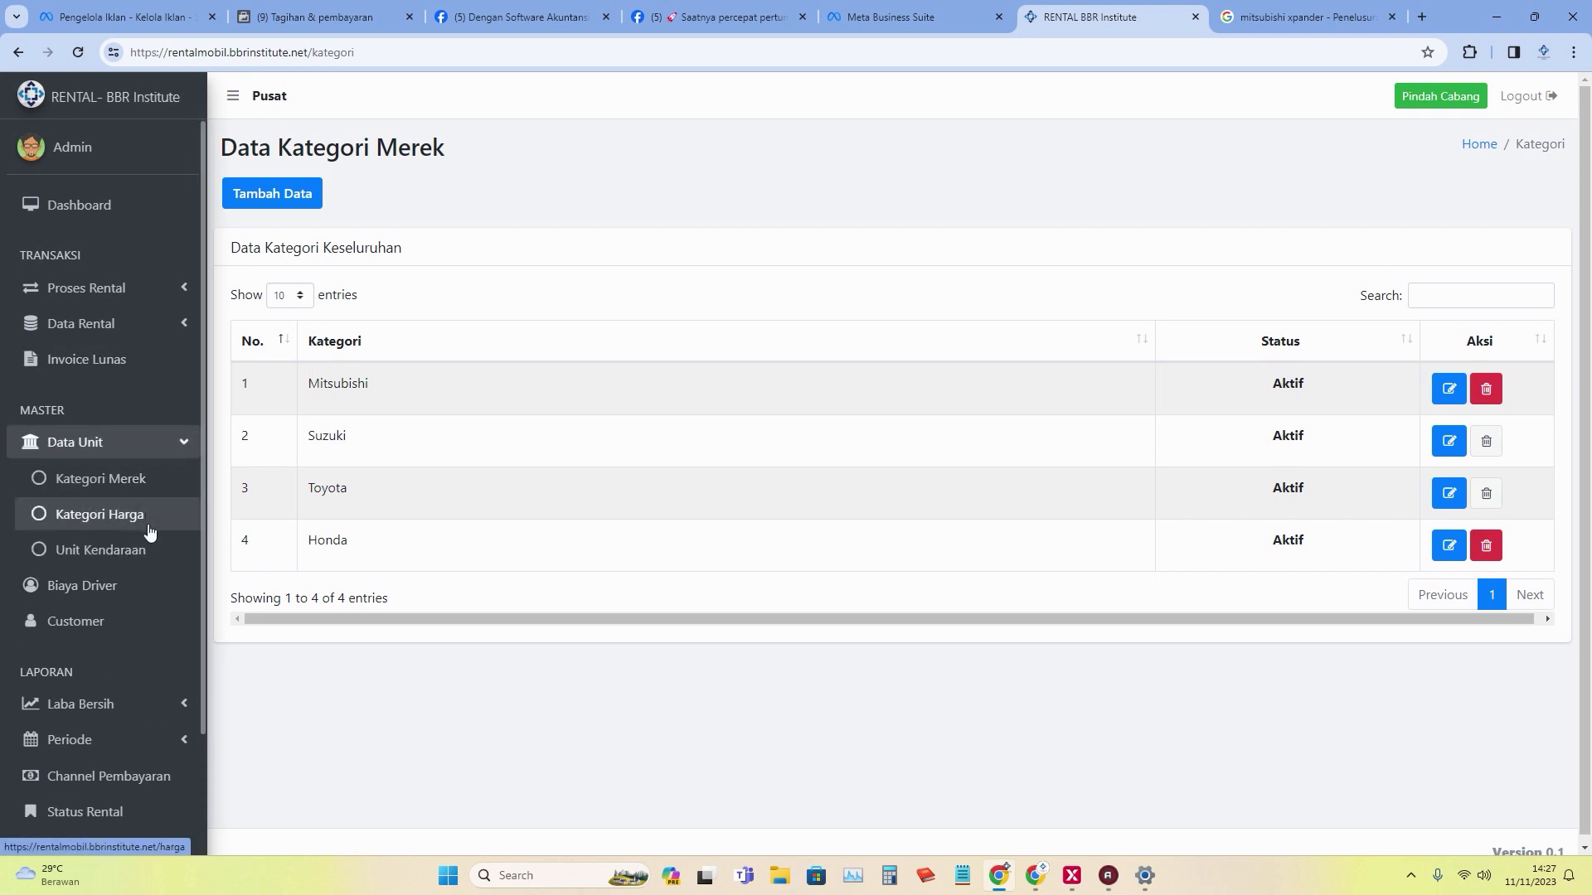
click(162, 563)
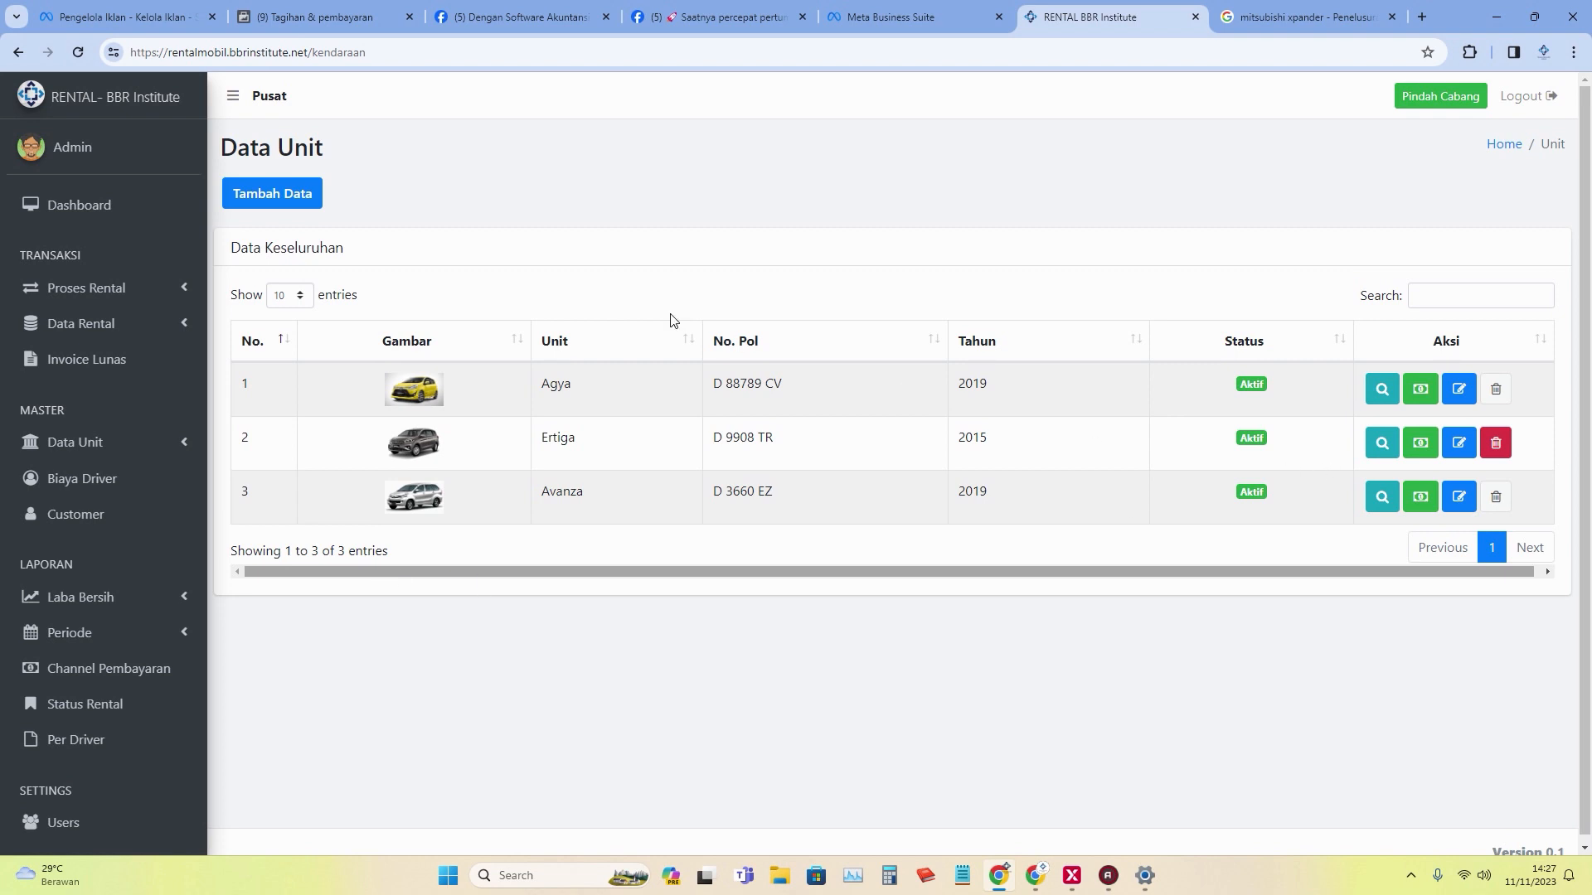
Start a new vehicle unit named 'Mitsubishi Xpander' from the pasted search text.
click(274, 202)
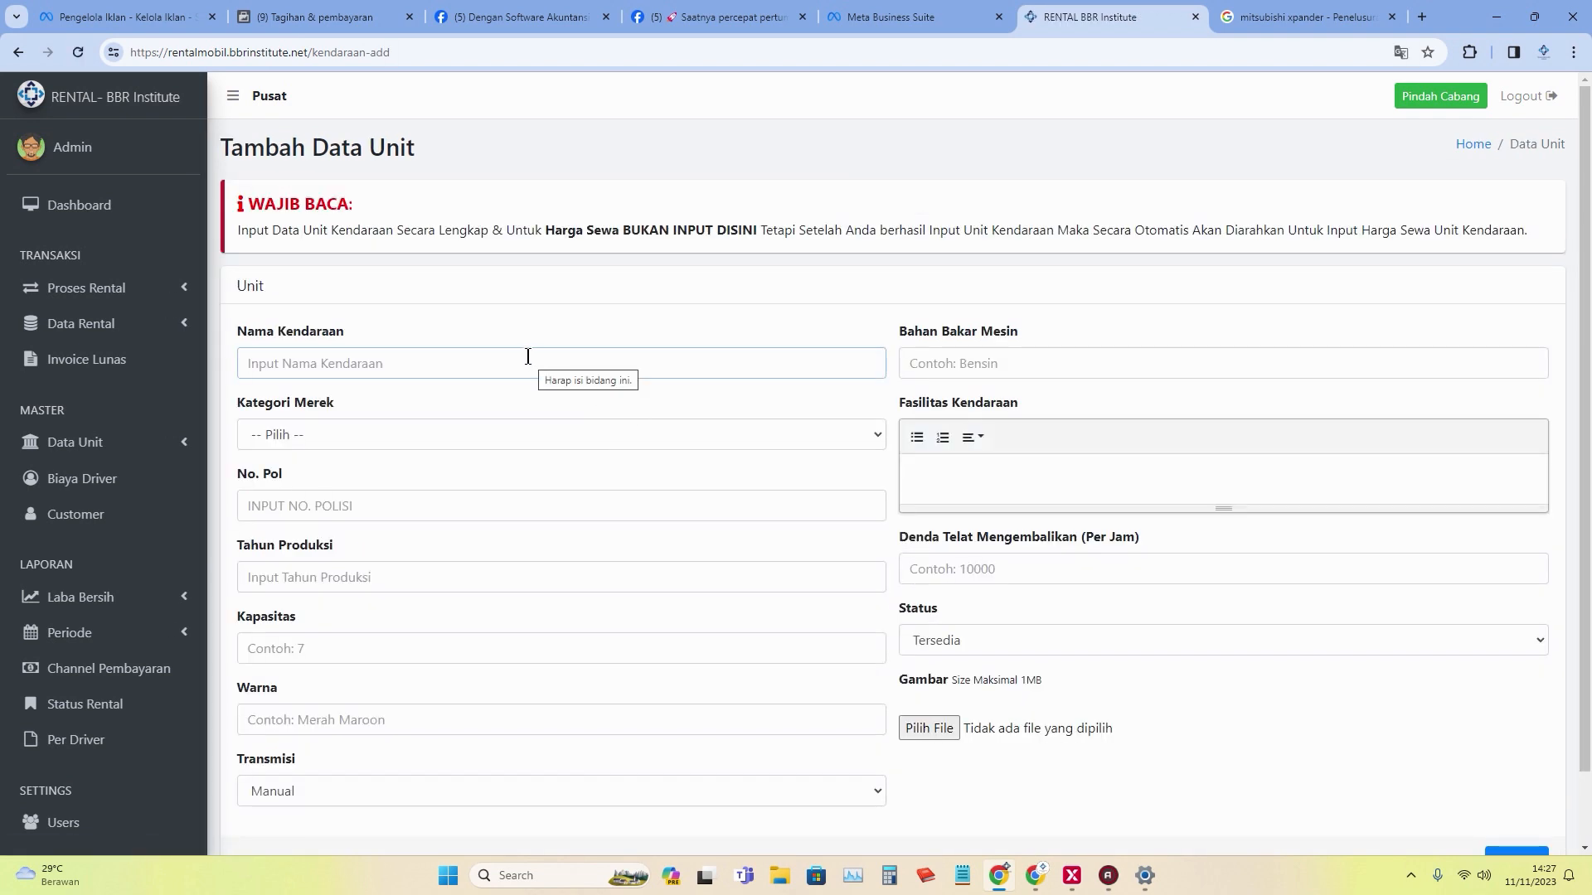
key(ctrl+v)
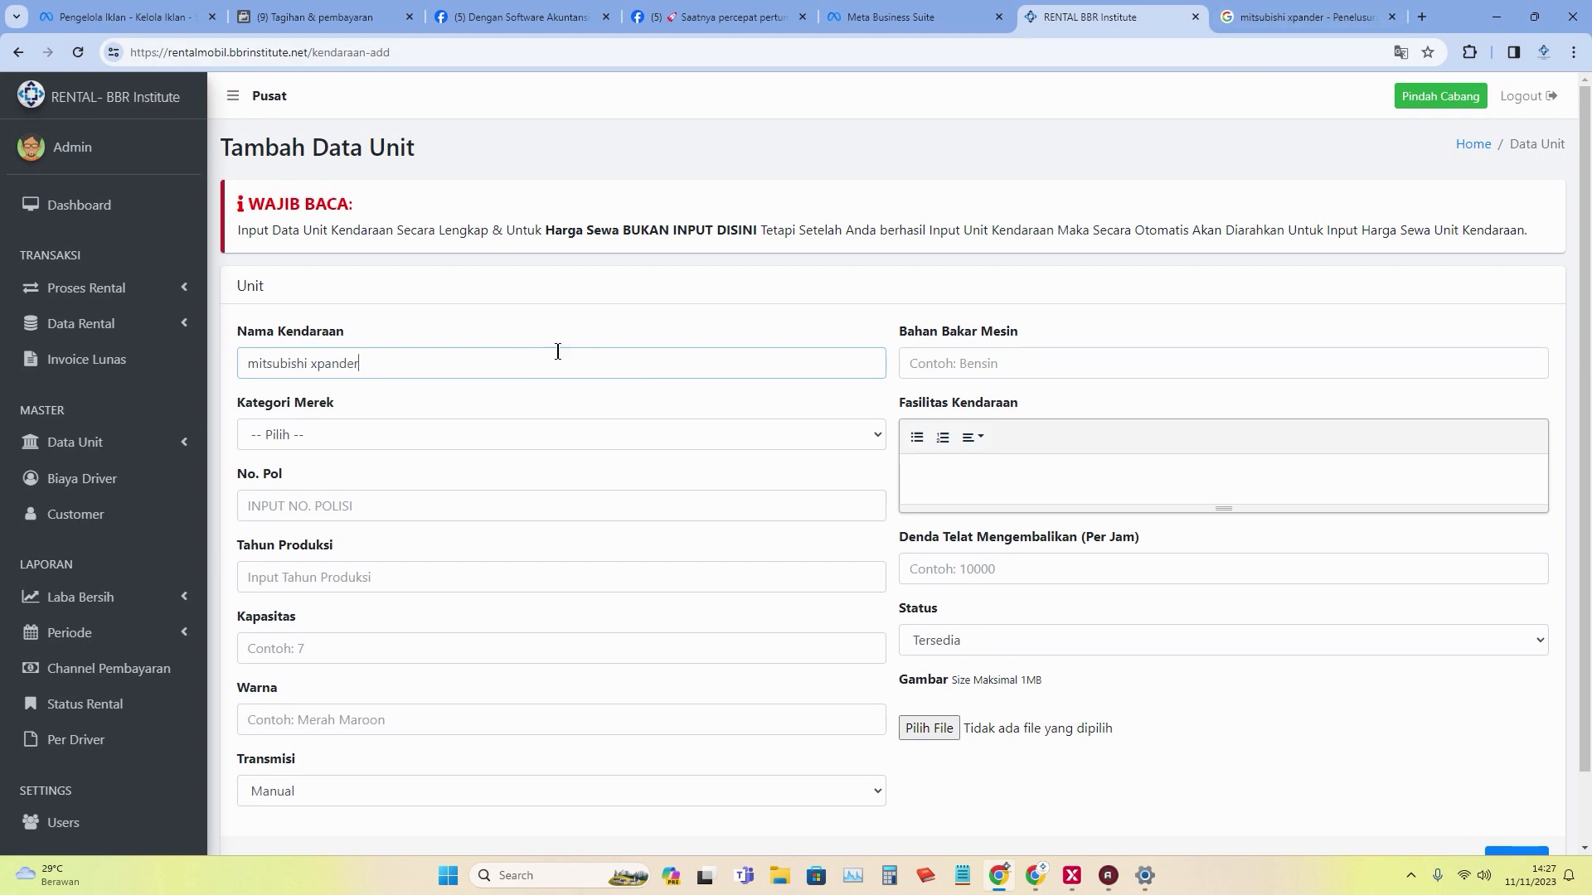
click(260, 366)
key(BackSpace)
text(M)
click(317, 365)
key(BackSpace)
text(X)
Set brand Mitsubishi, plate D 88734 DF, production year 2022 and capacity 7.
click(370, 433)
click(360, 472)
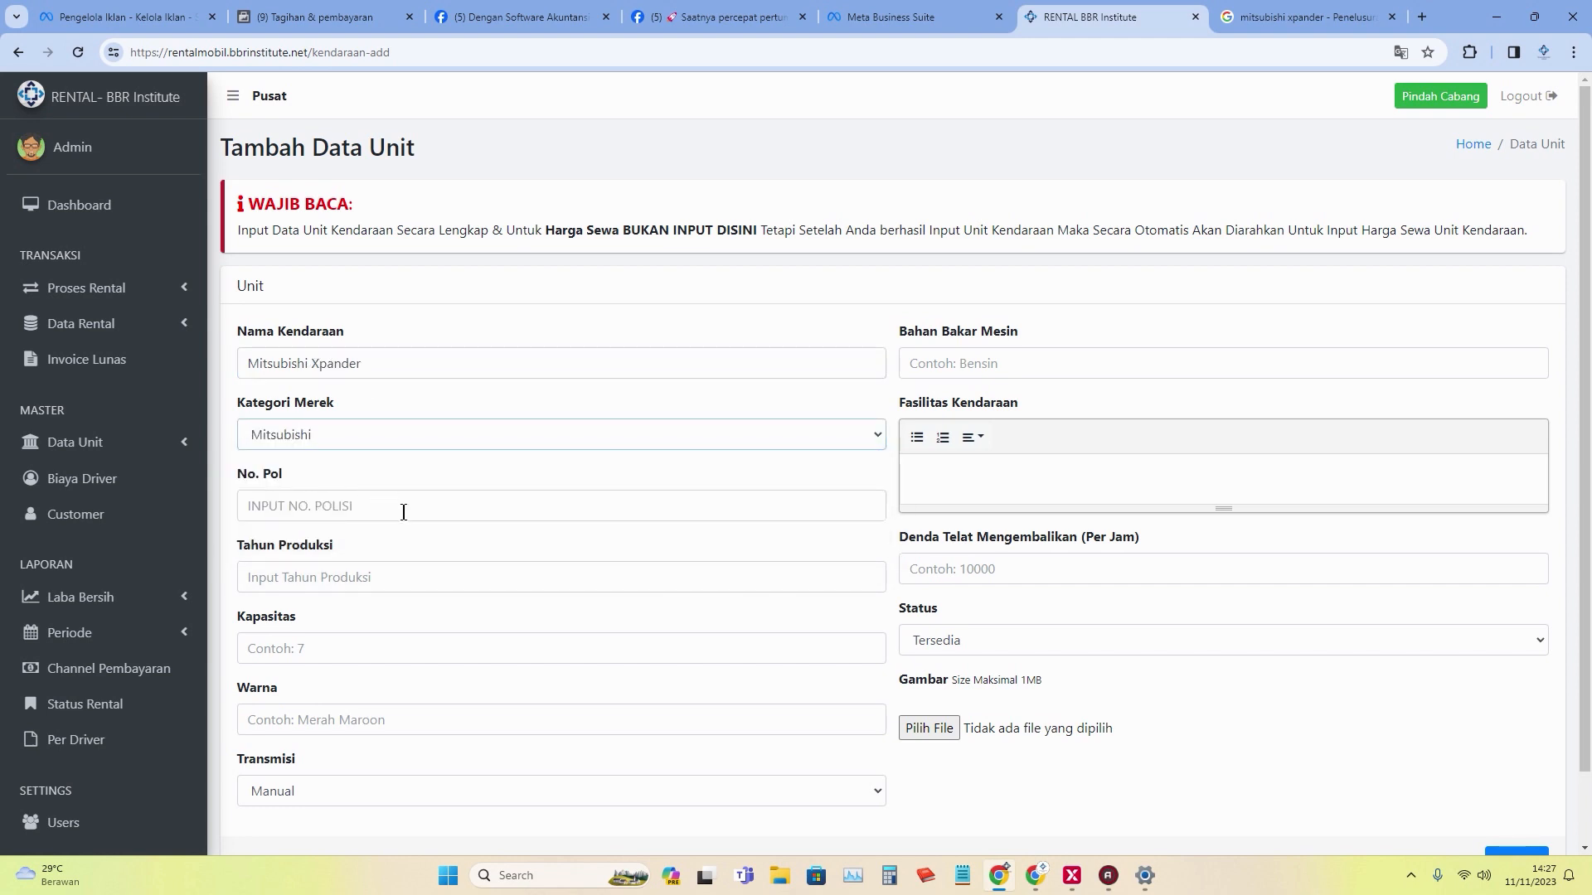
click(401, 512)
text(D)
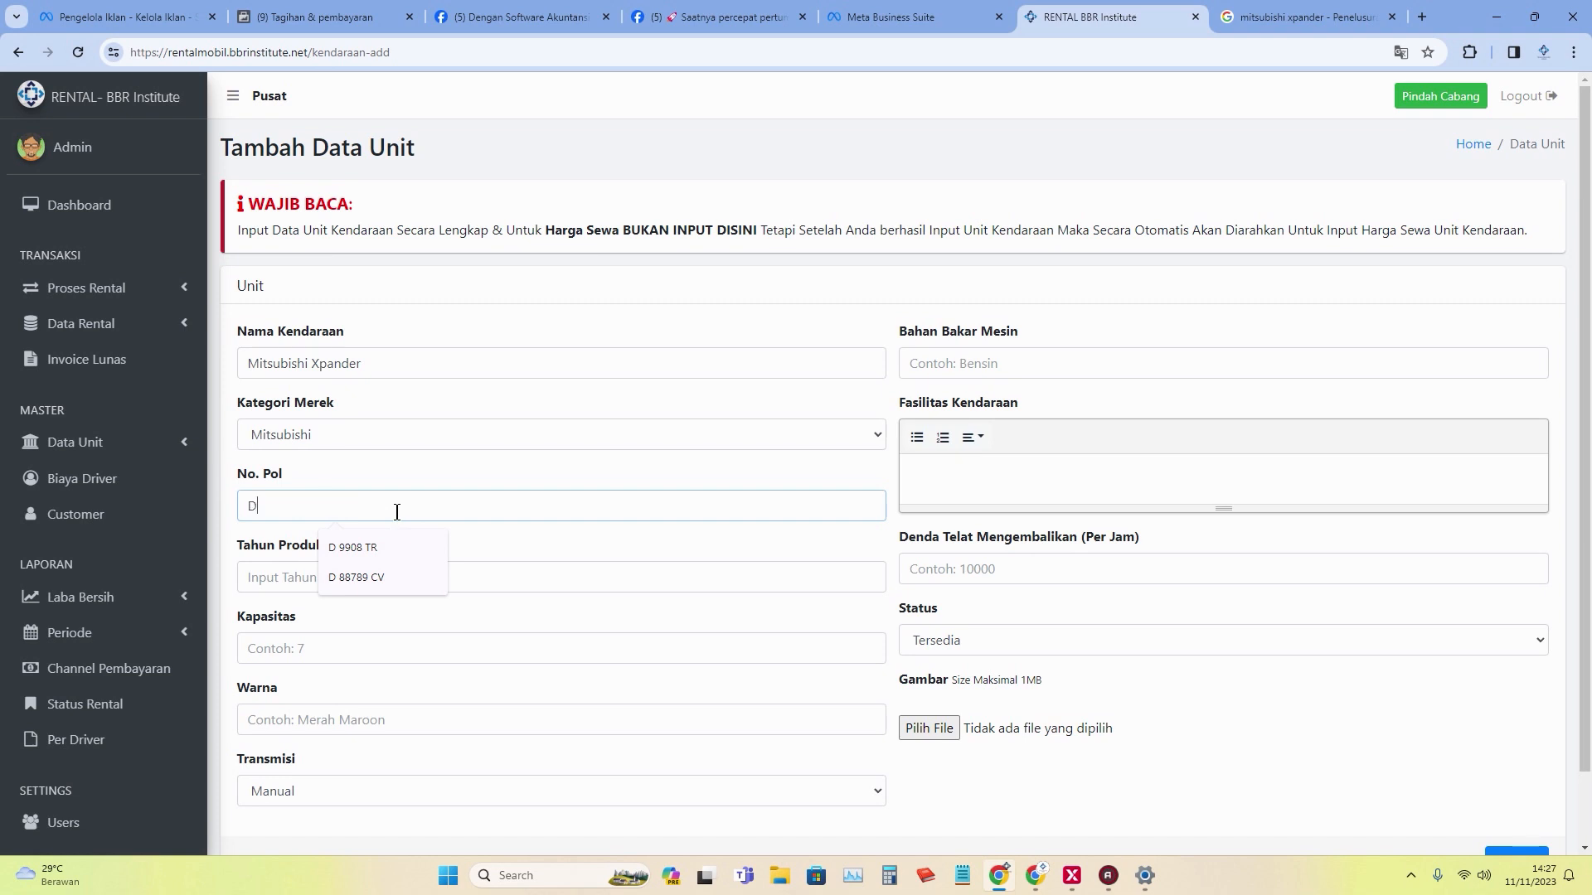
text( 8)
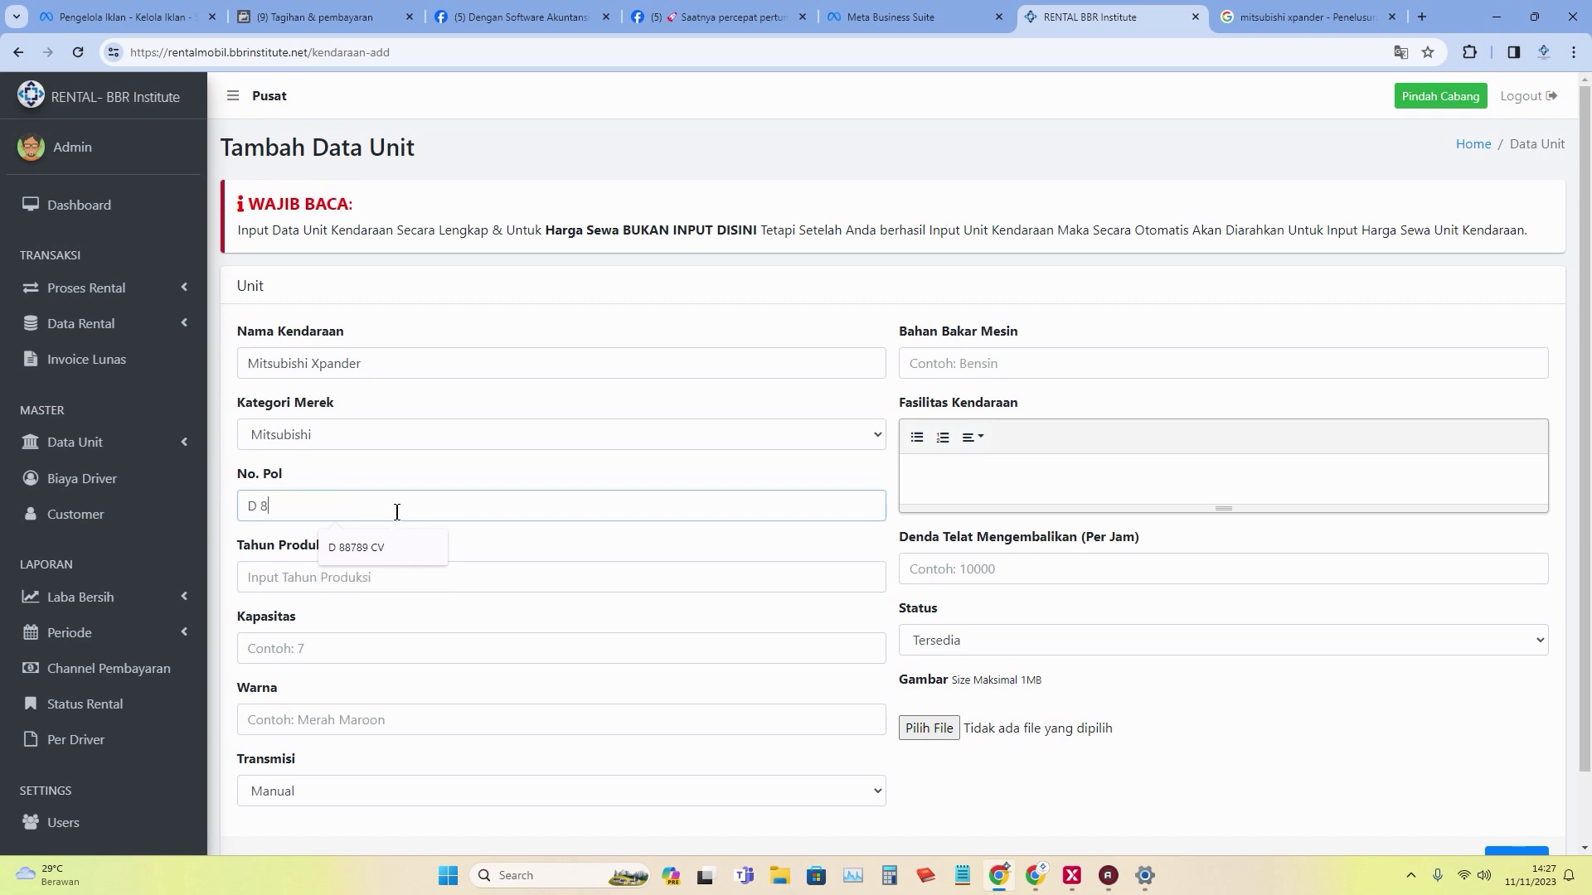
text(8734 DF)
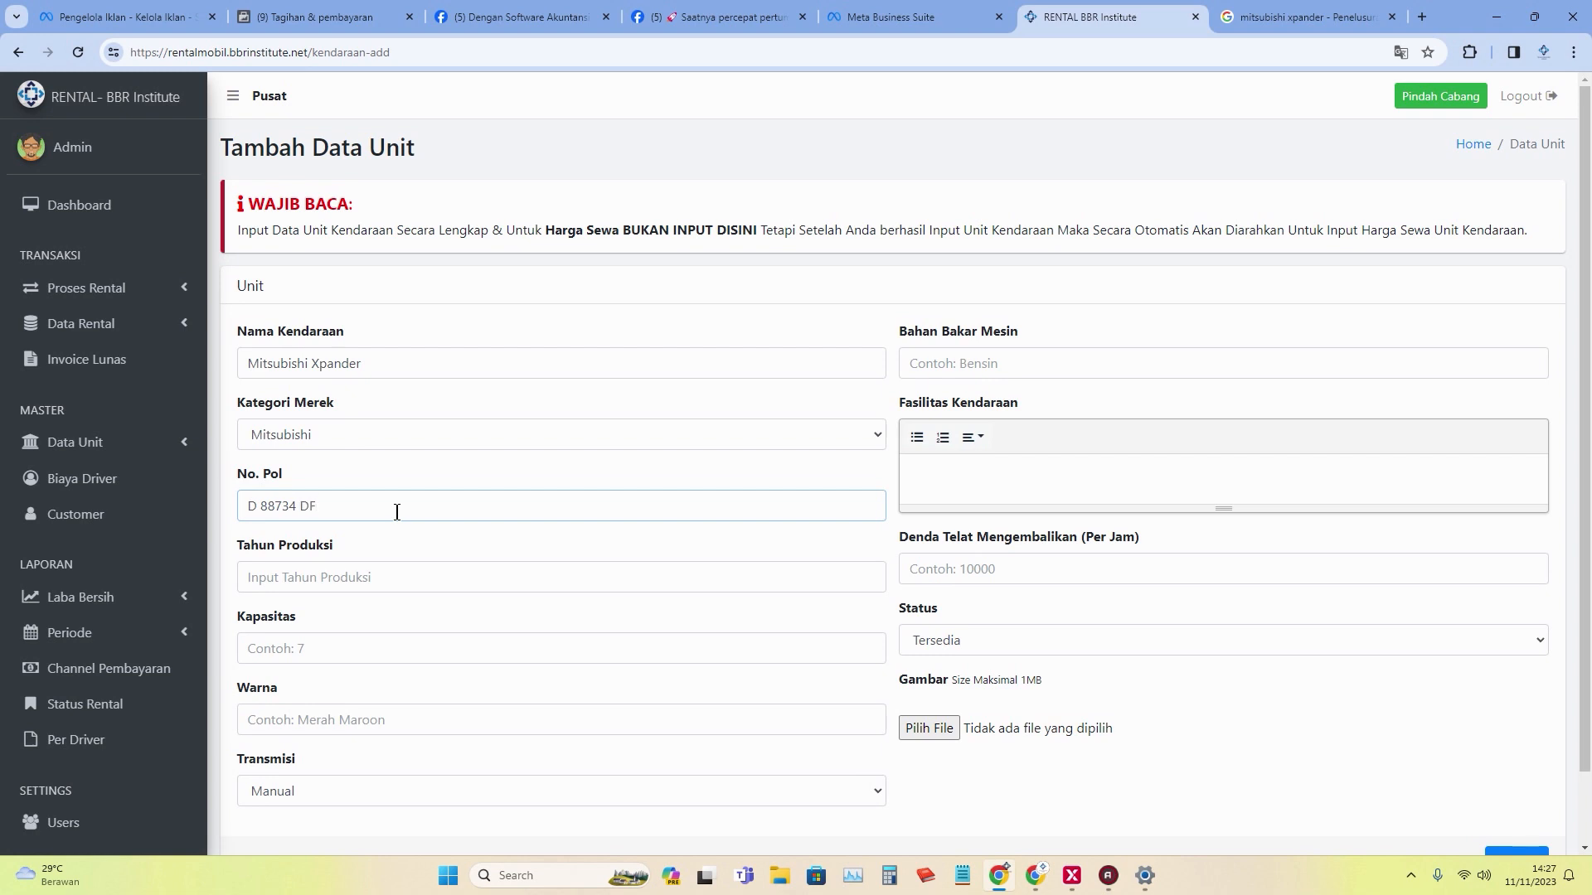
click(420, 579)
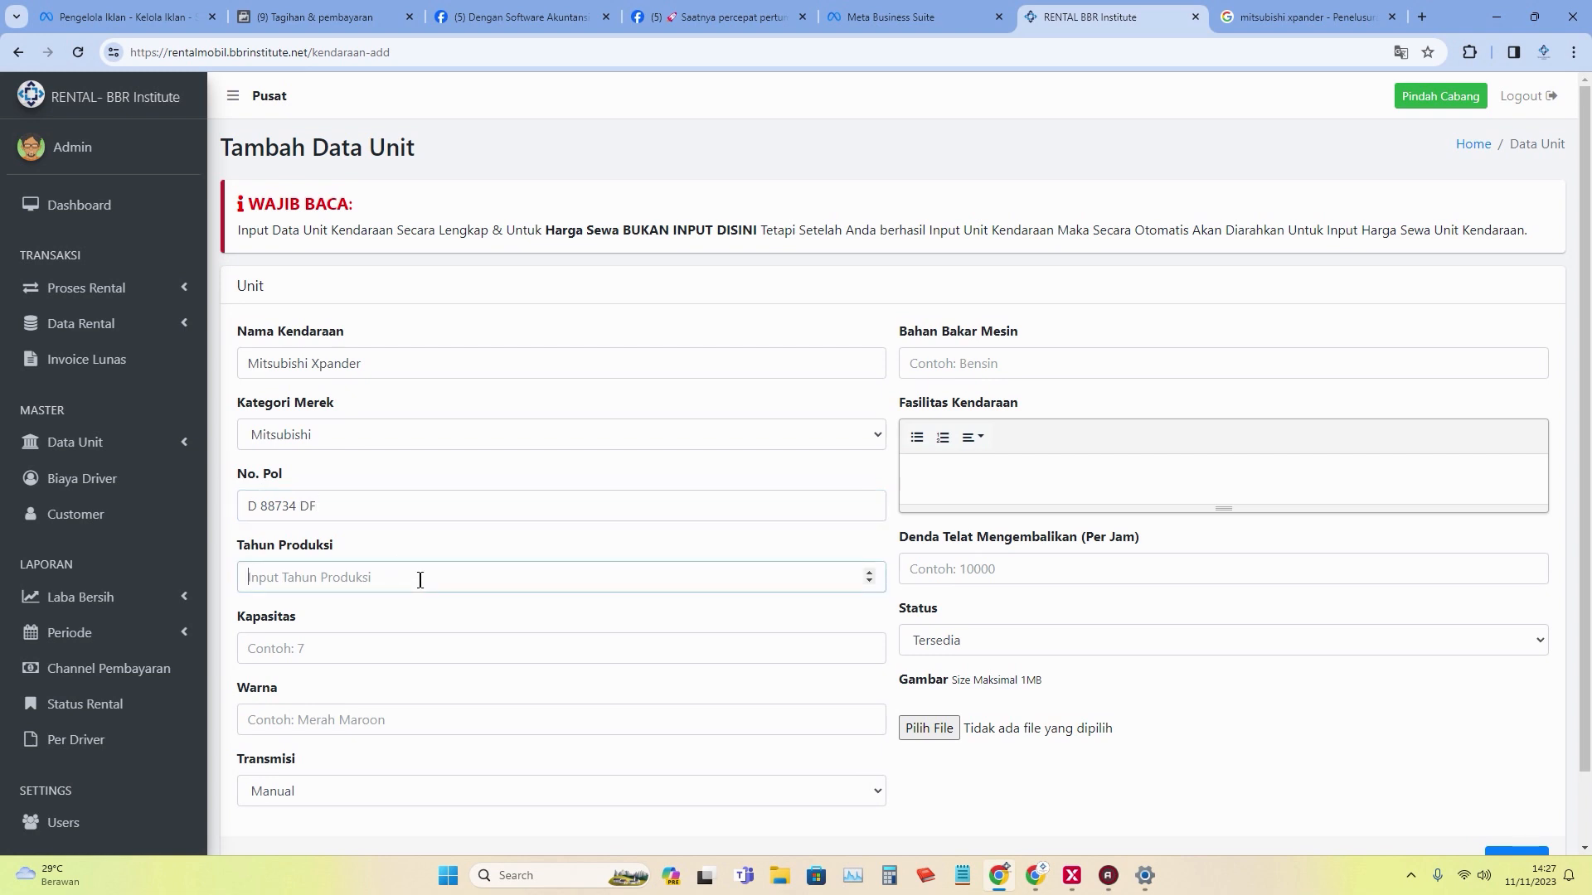
text(2022)
click(392, 638)
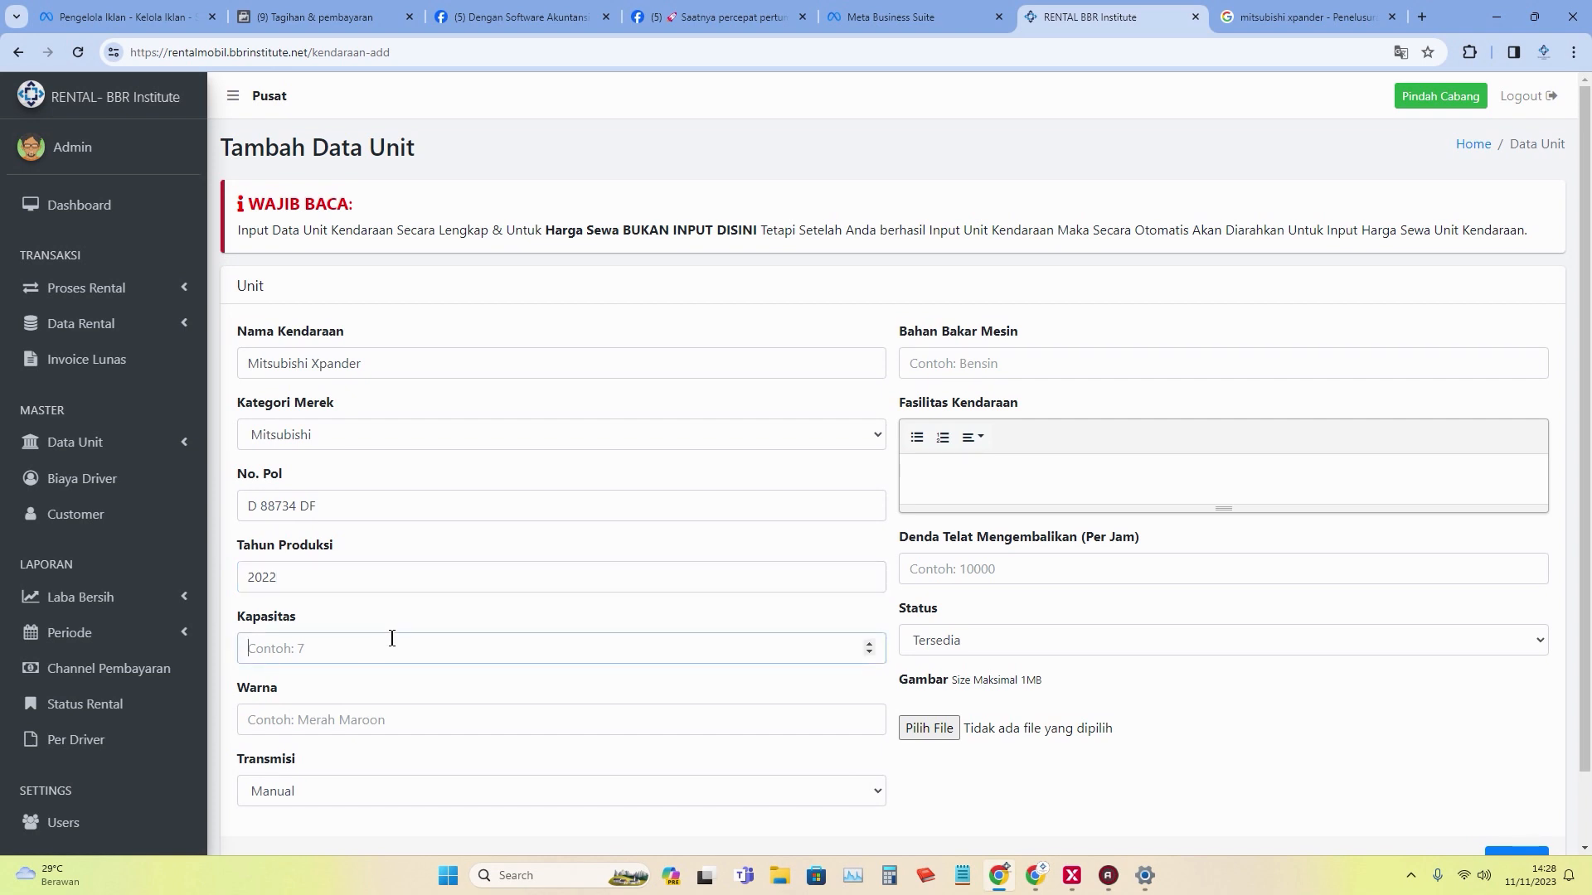
text(7)
click(412, 729)
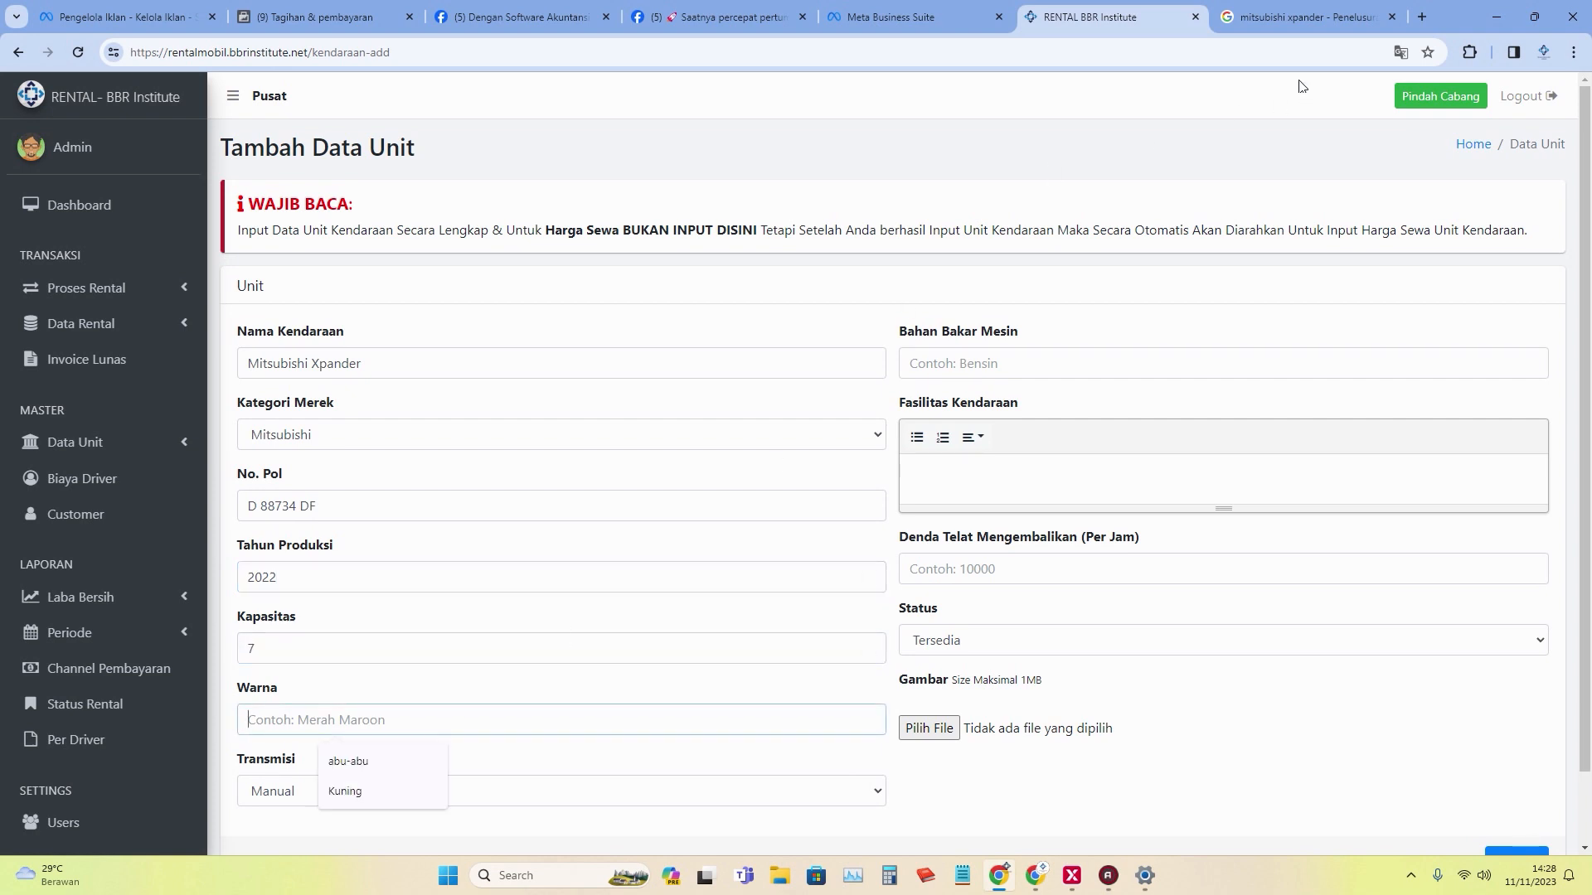
click(1278, 20)
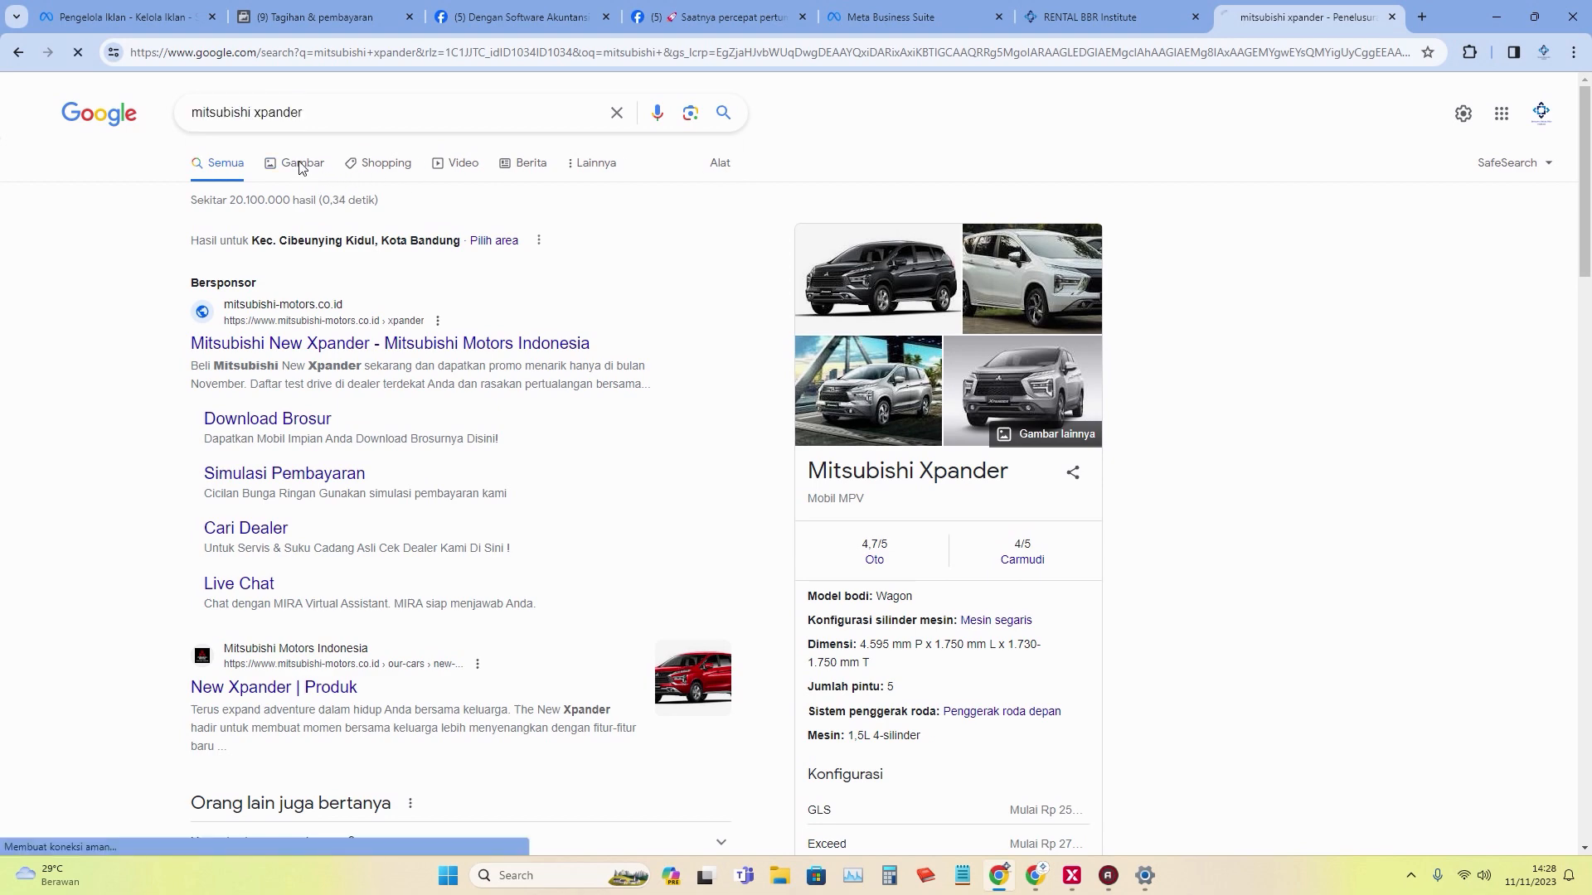
Save a white Xpander Cross image from Google Images as xpander.jpeg in Software Keuangan Rental.
click(301, 164)
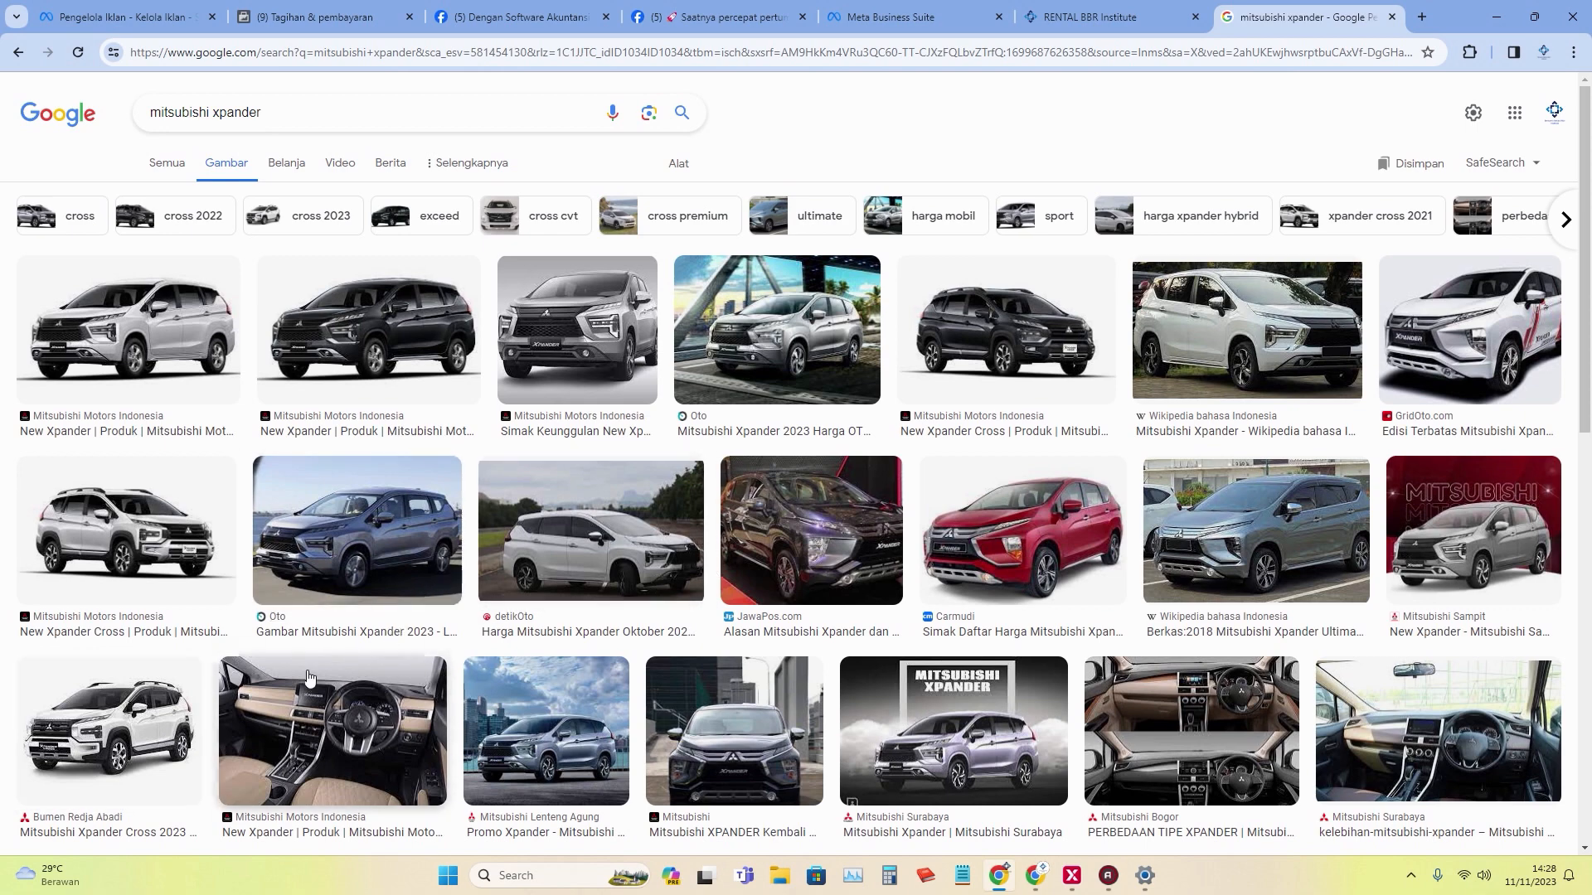
click(99, 723)
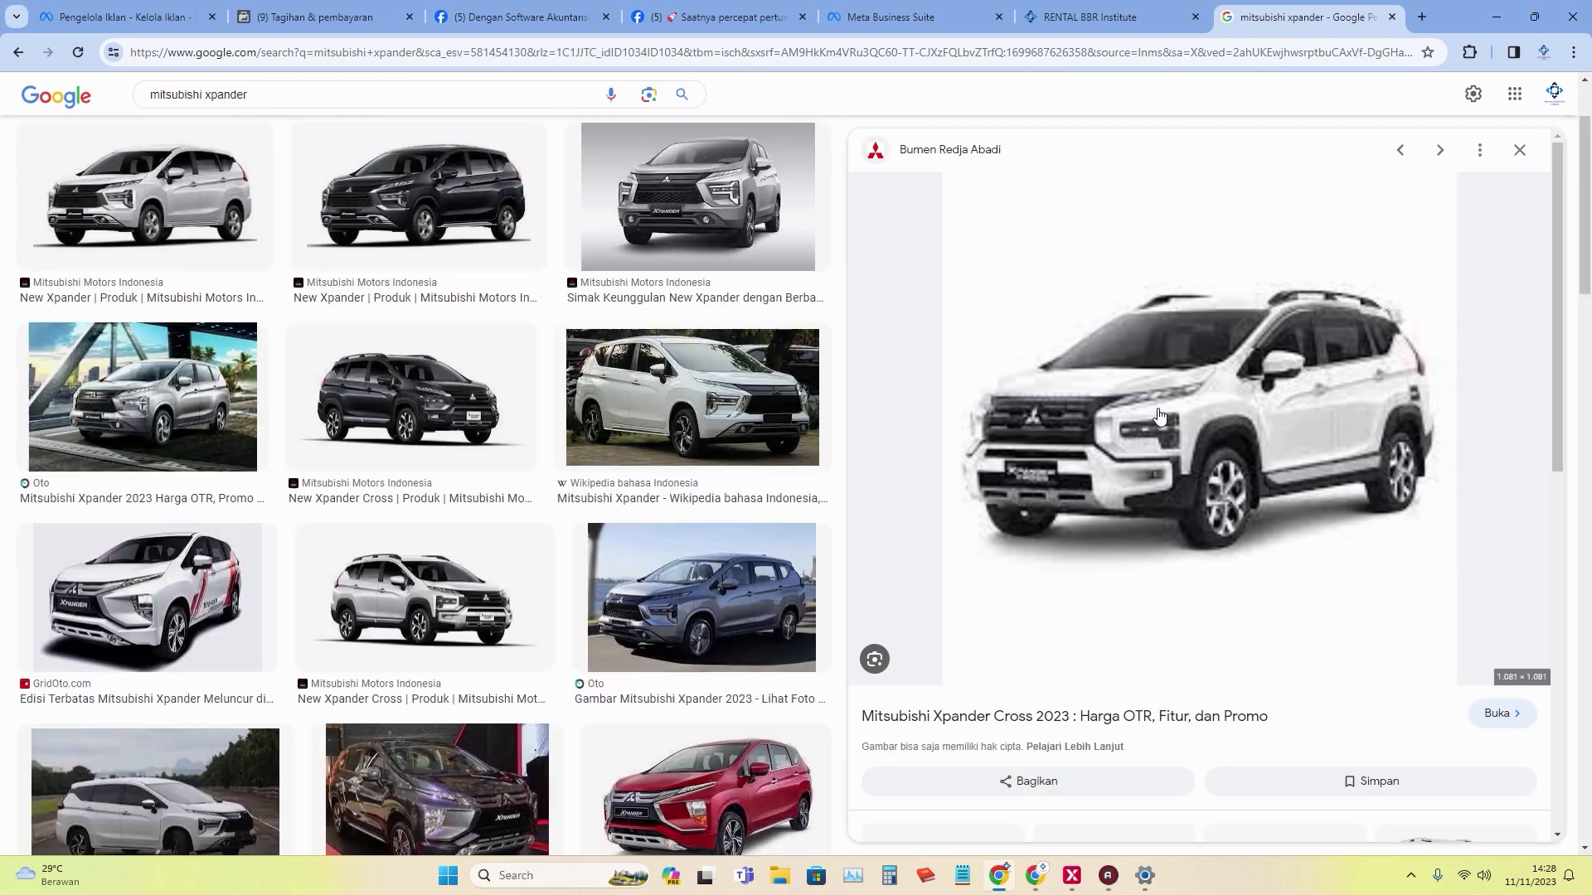
right_click(1147, 404)
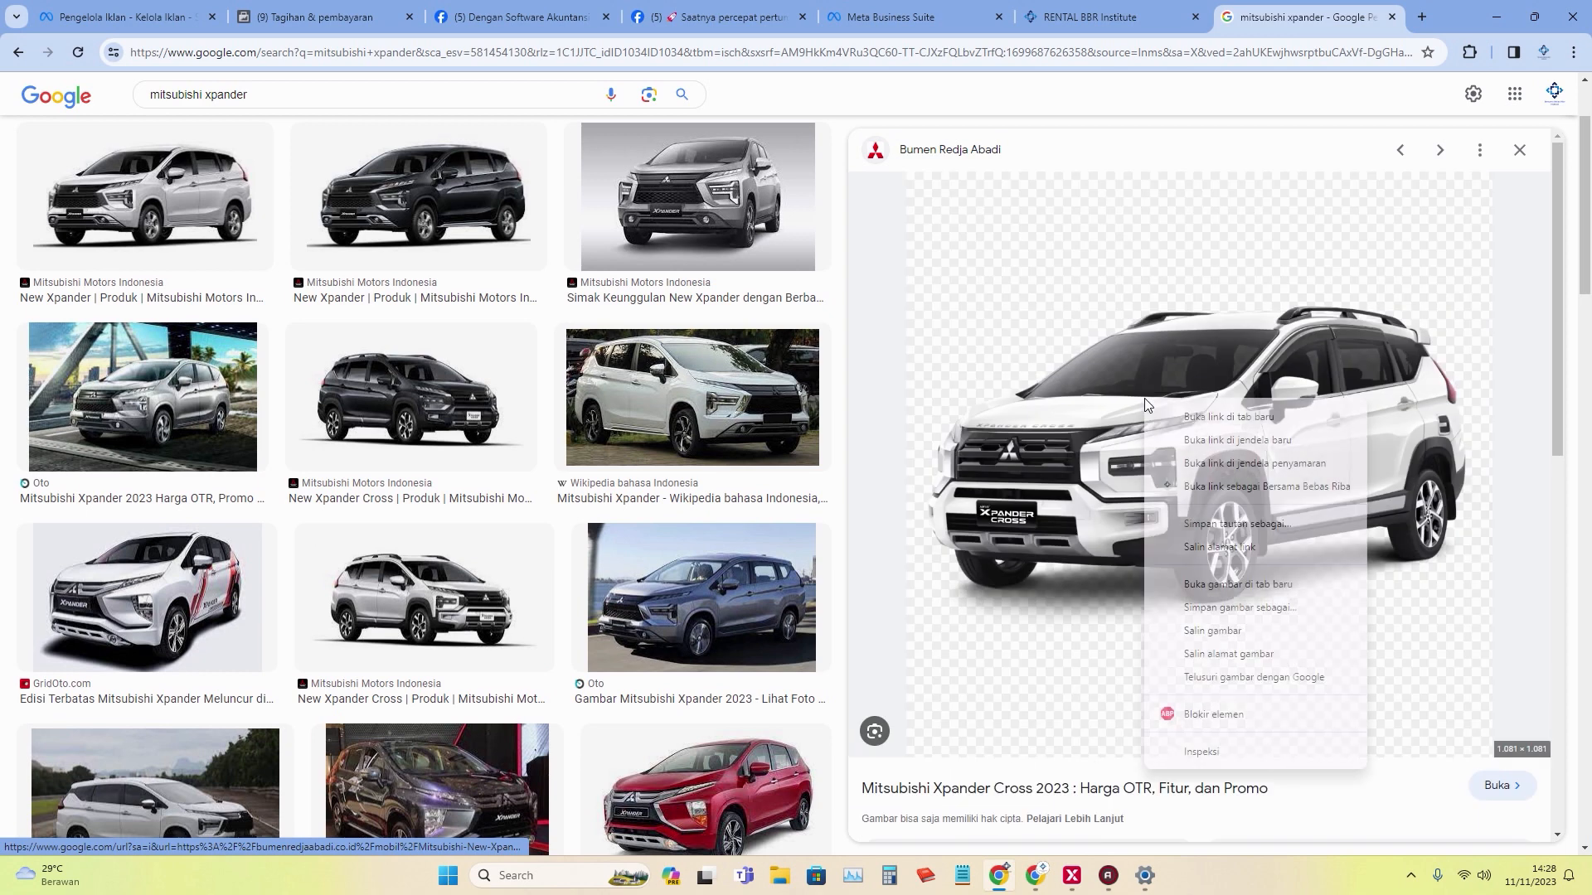
click(1281, 608)
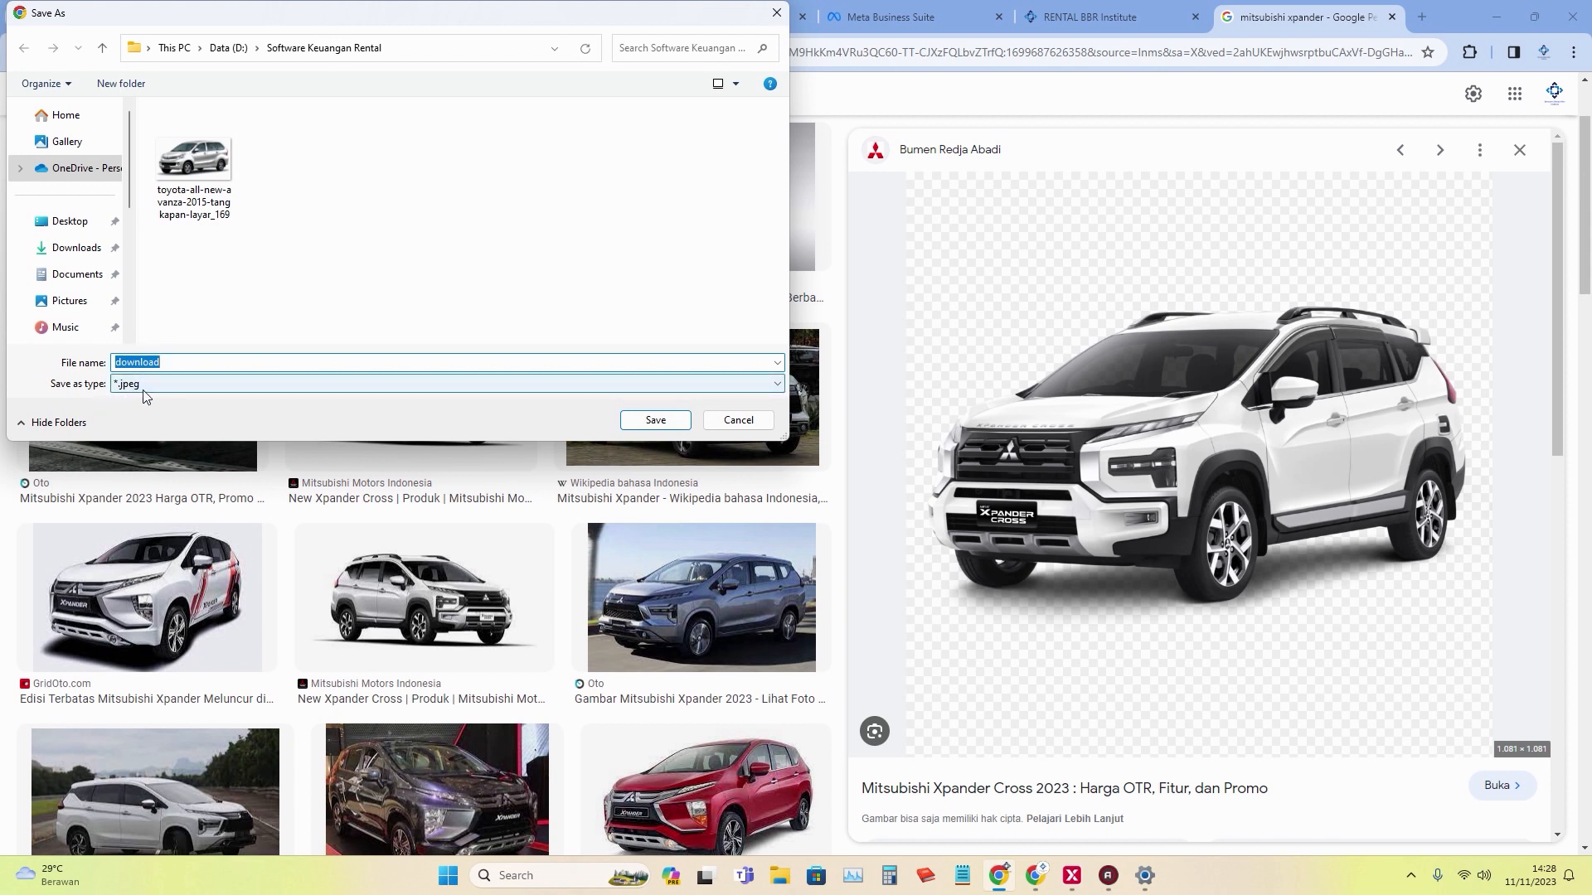
text(xpander)
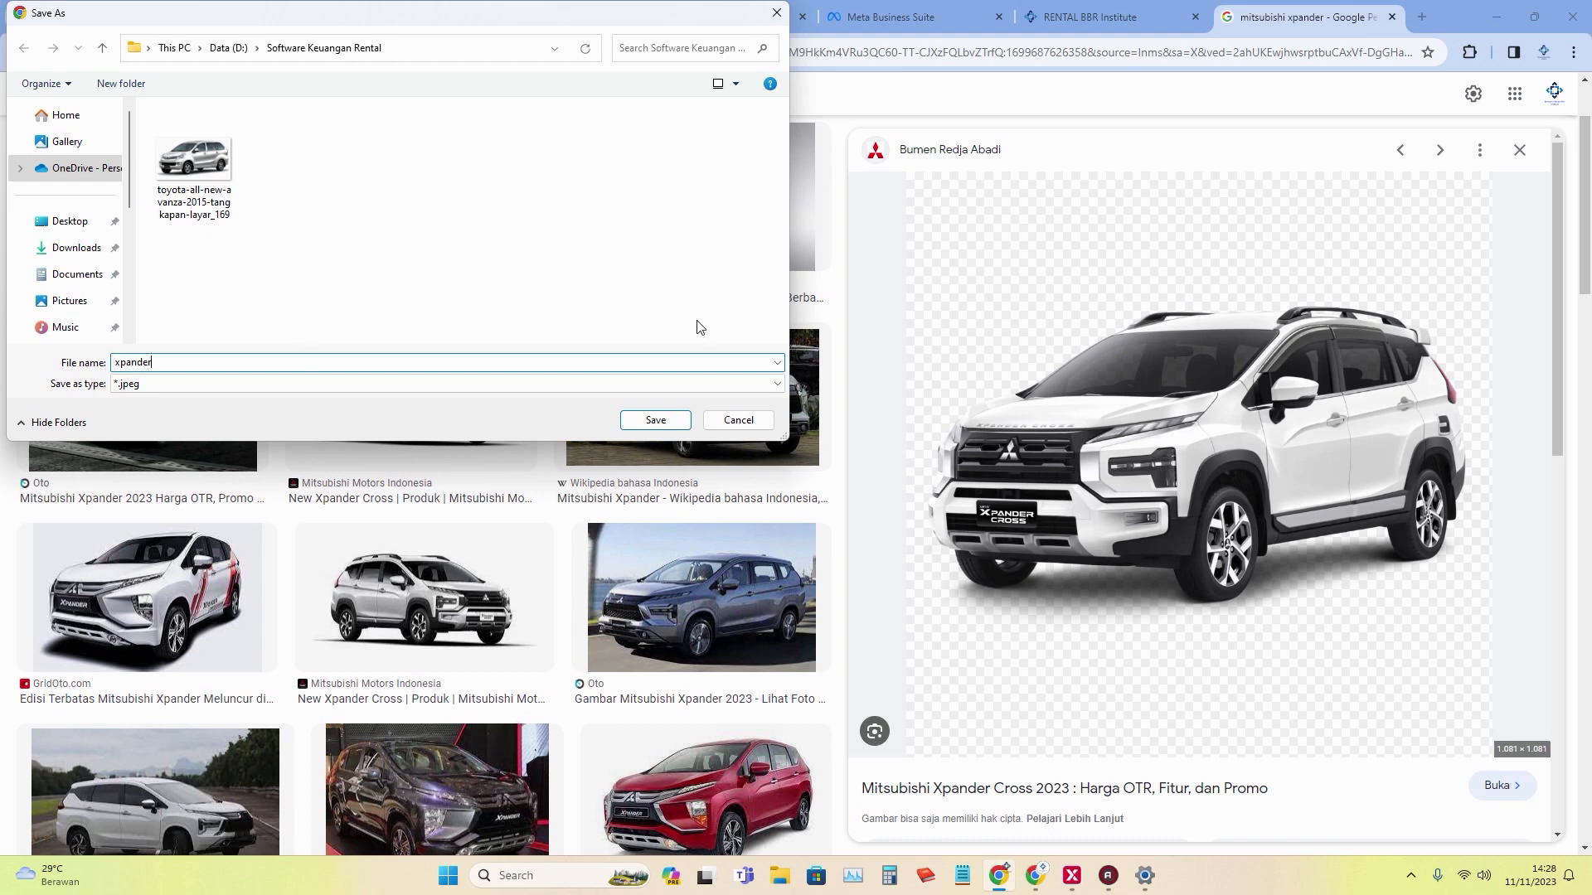
click(663, 427)
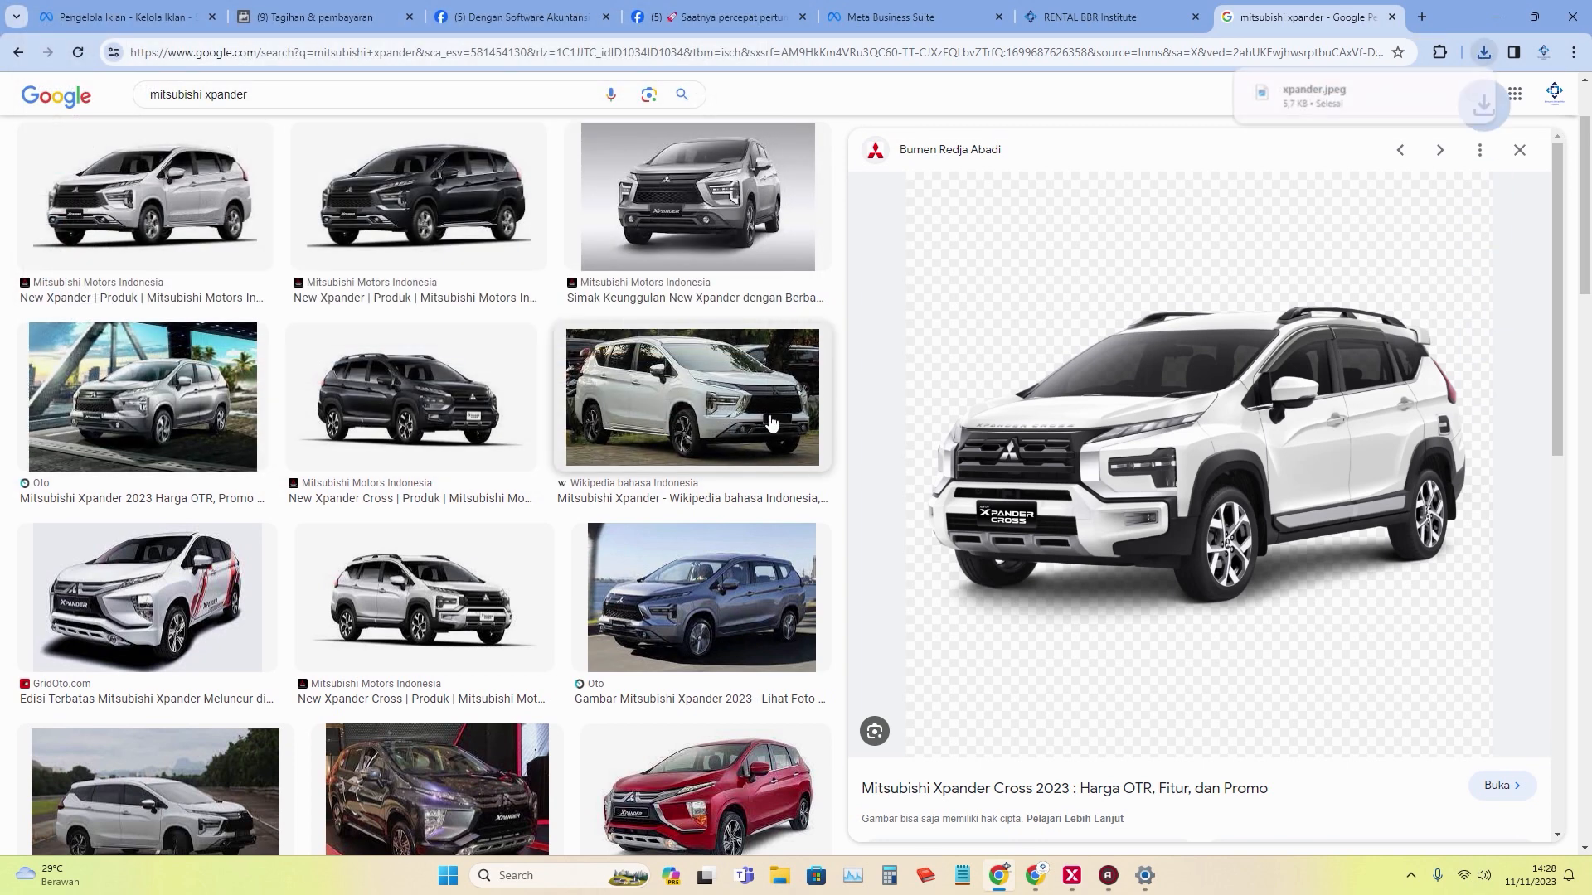
click(1141, 20)
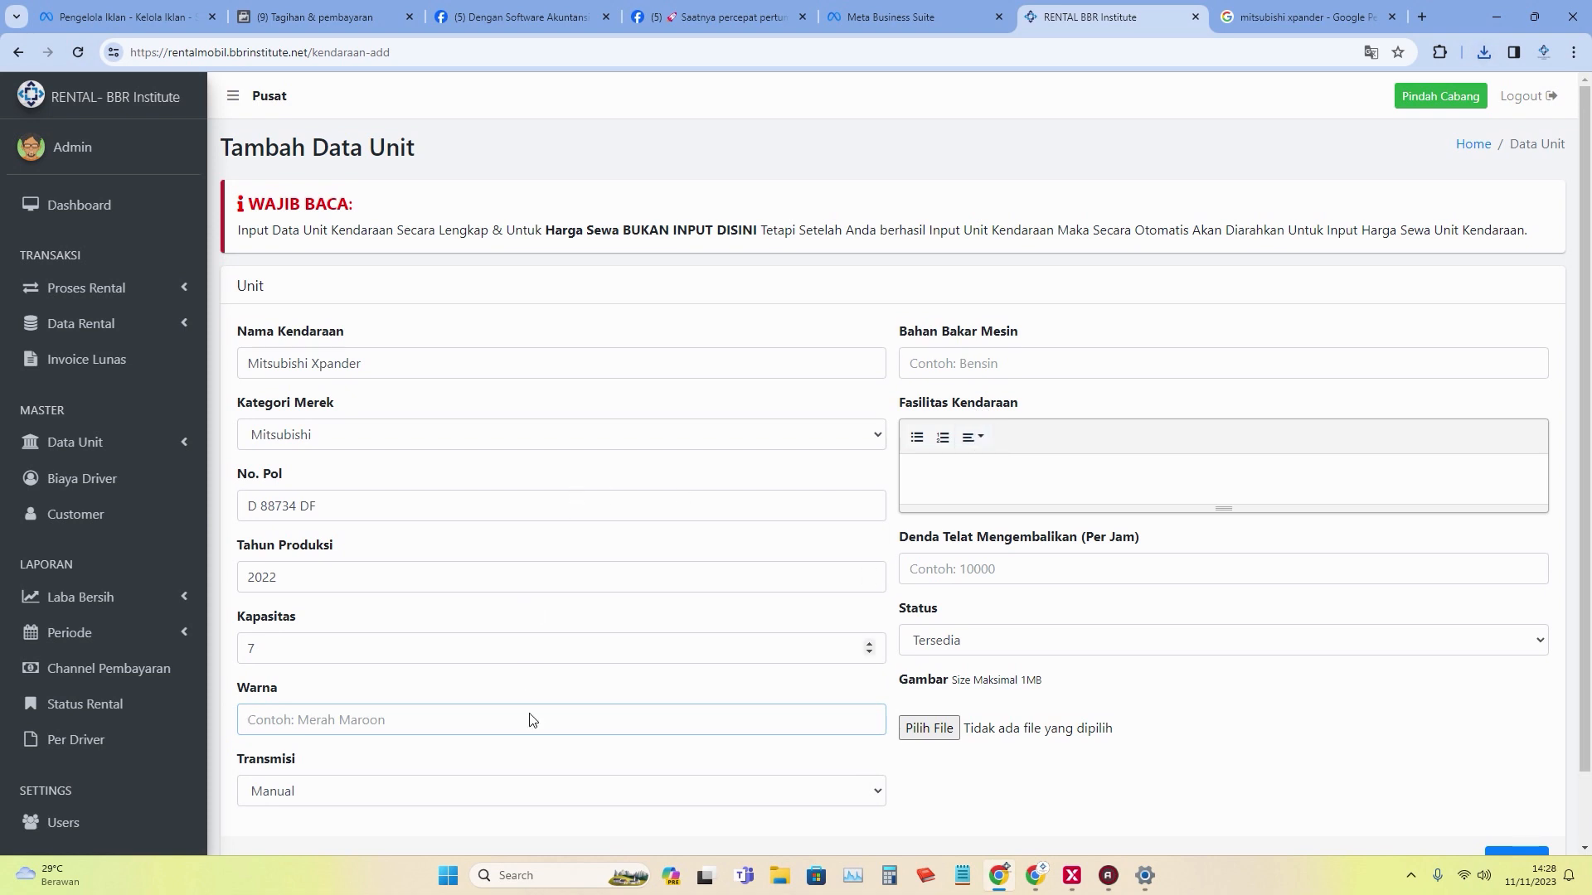
Fill in colour, Matic transmission, fuel type, facilities and a 25000 hourly late-return fine.
text(Putih)
click(437, 797)
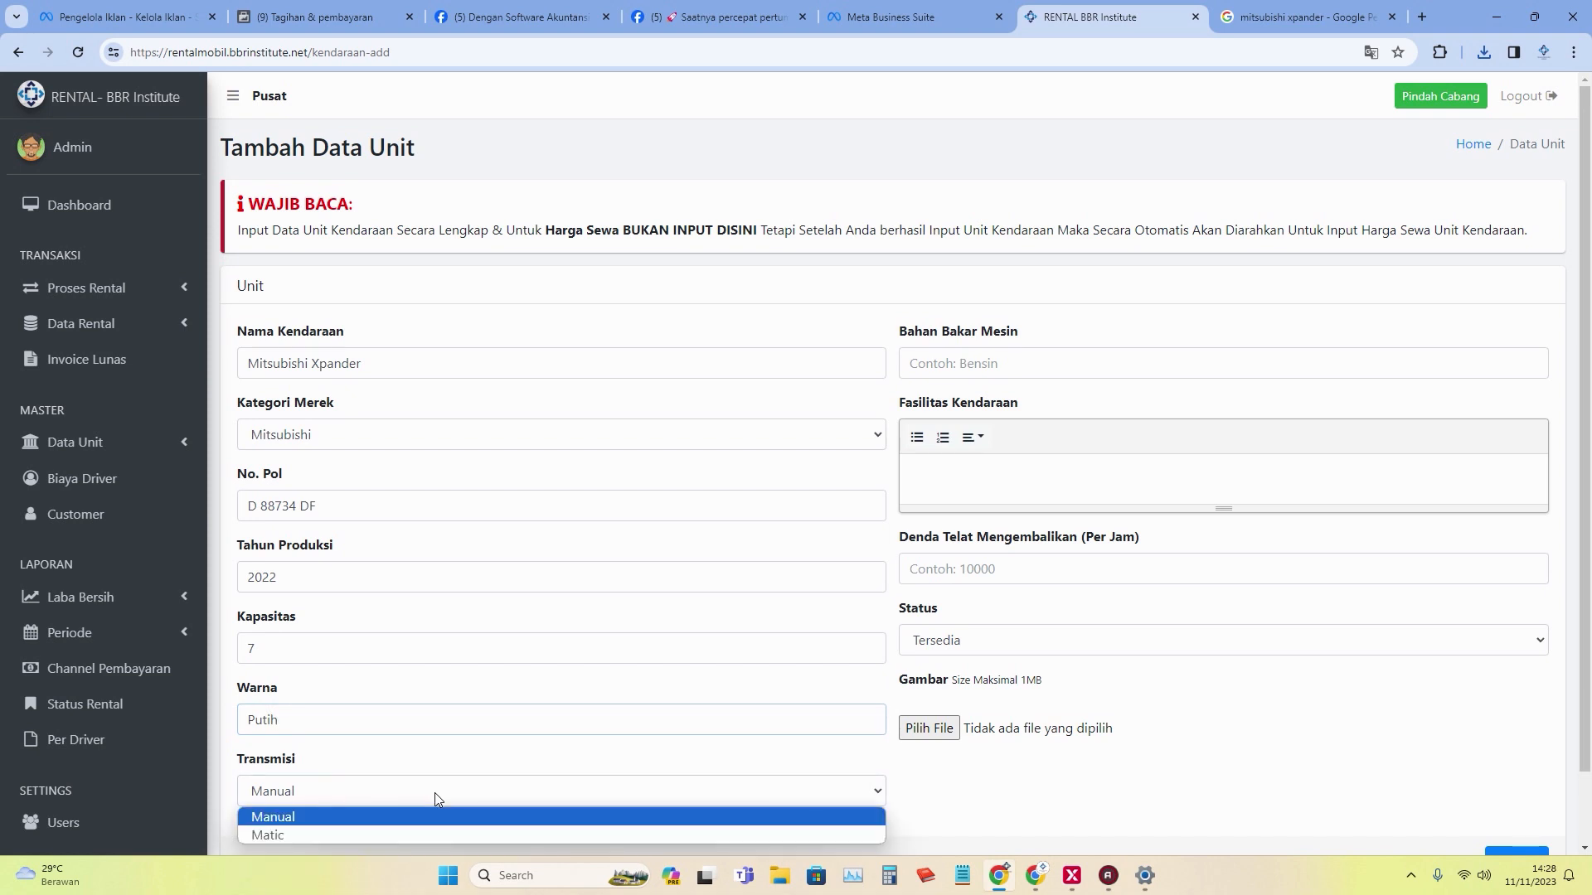
click(439, 839)
click(1054, 370)
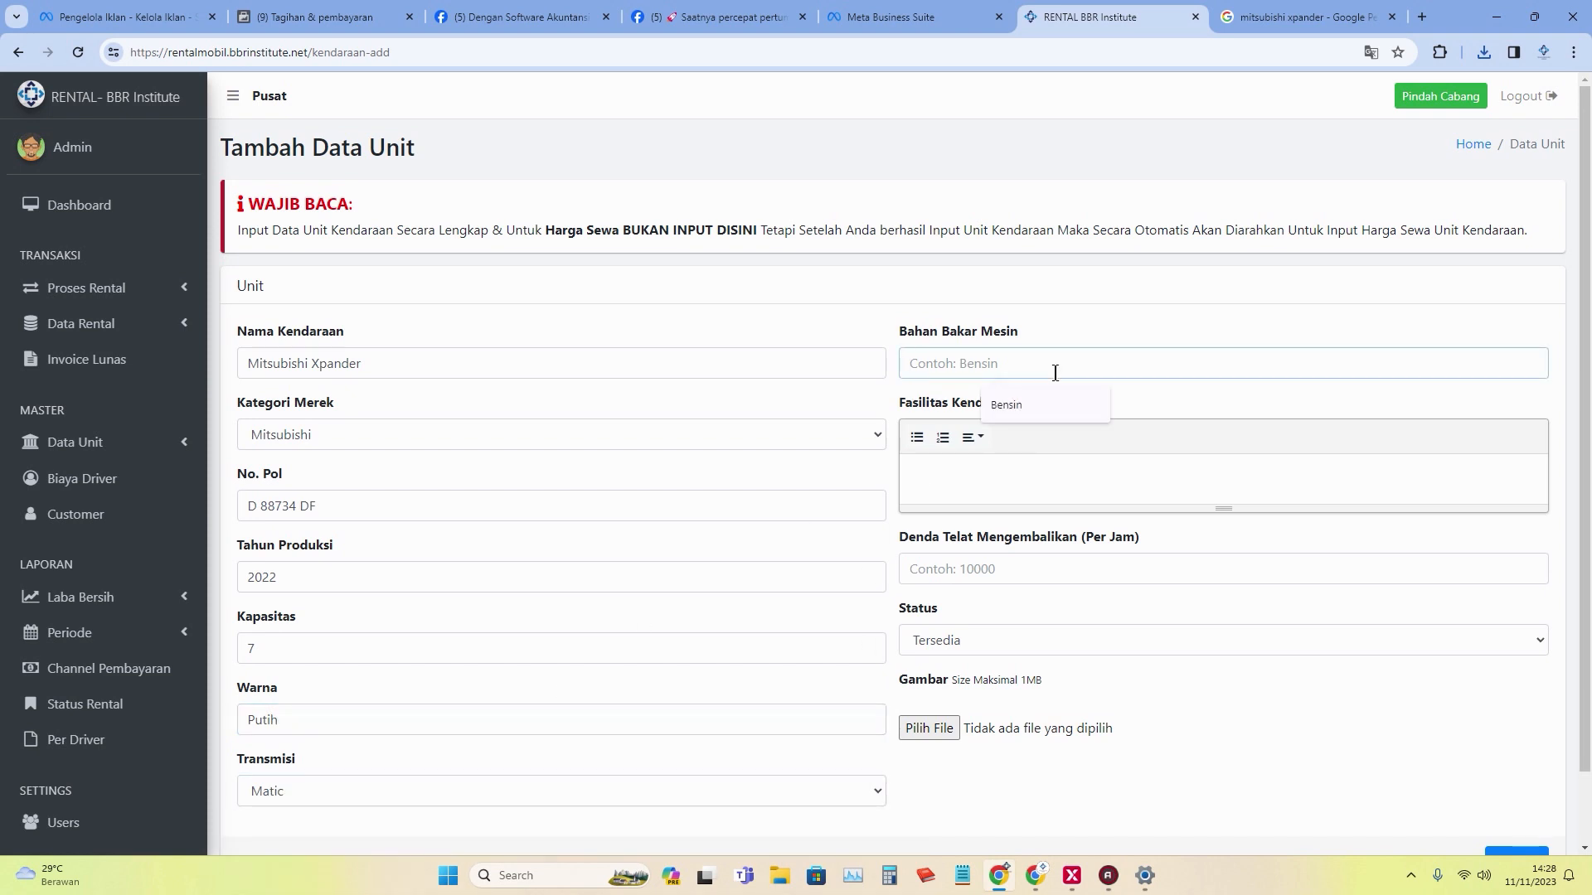
text(Bensin)
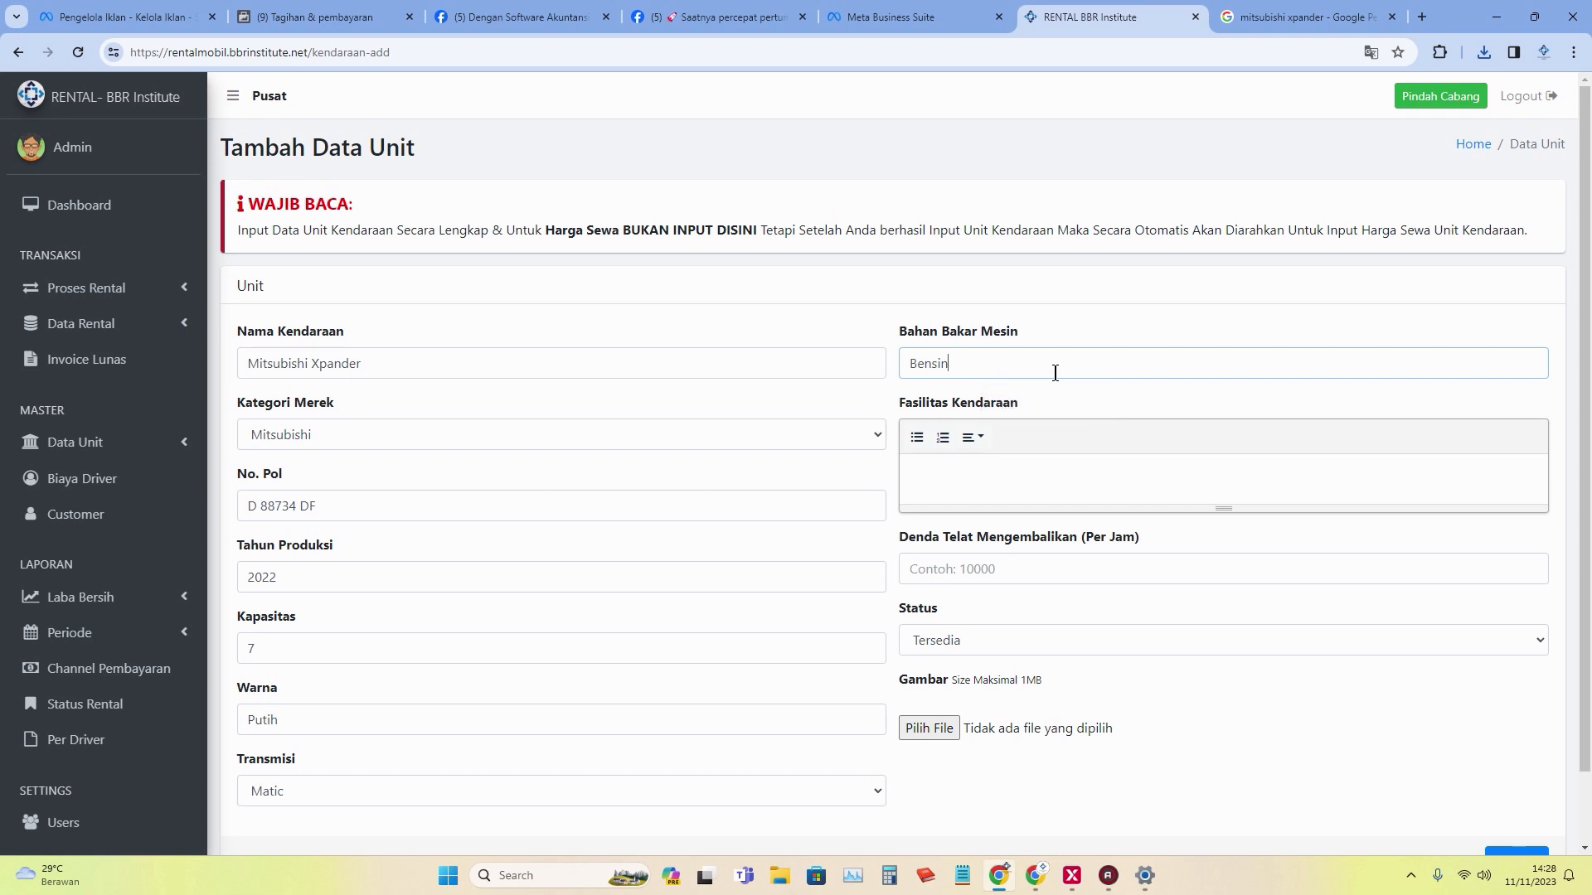
click(1005, 474)
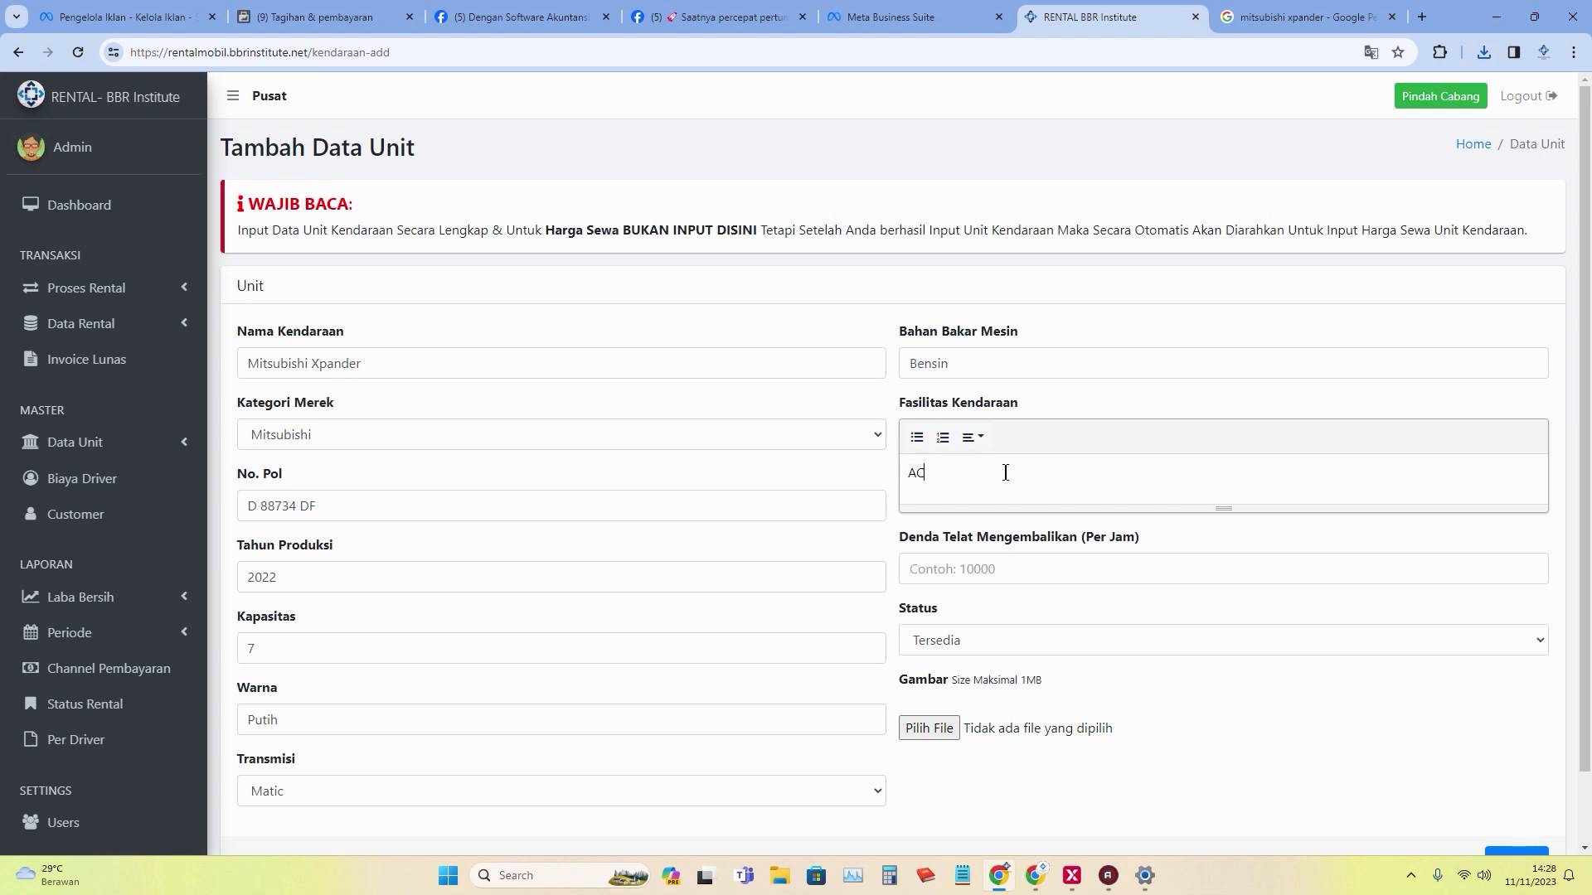
click(1043, 562)
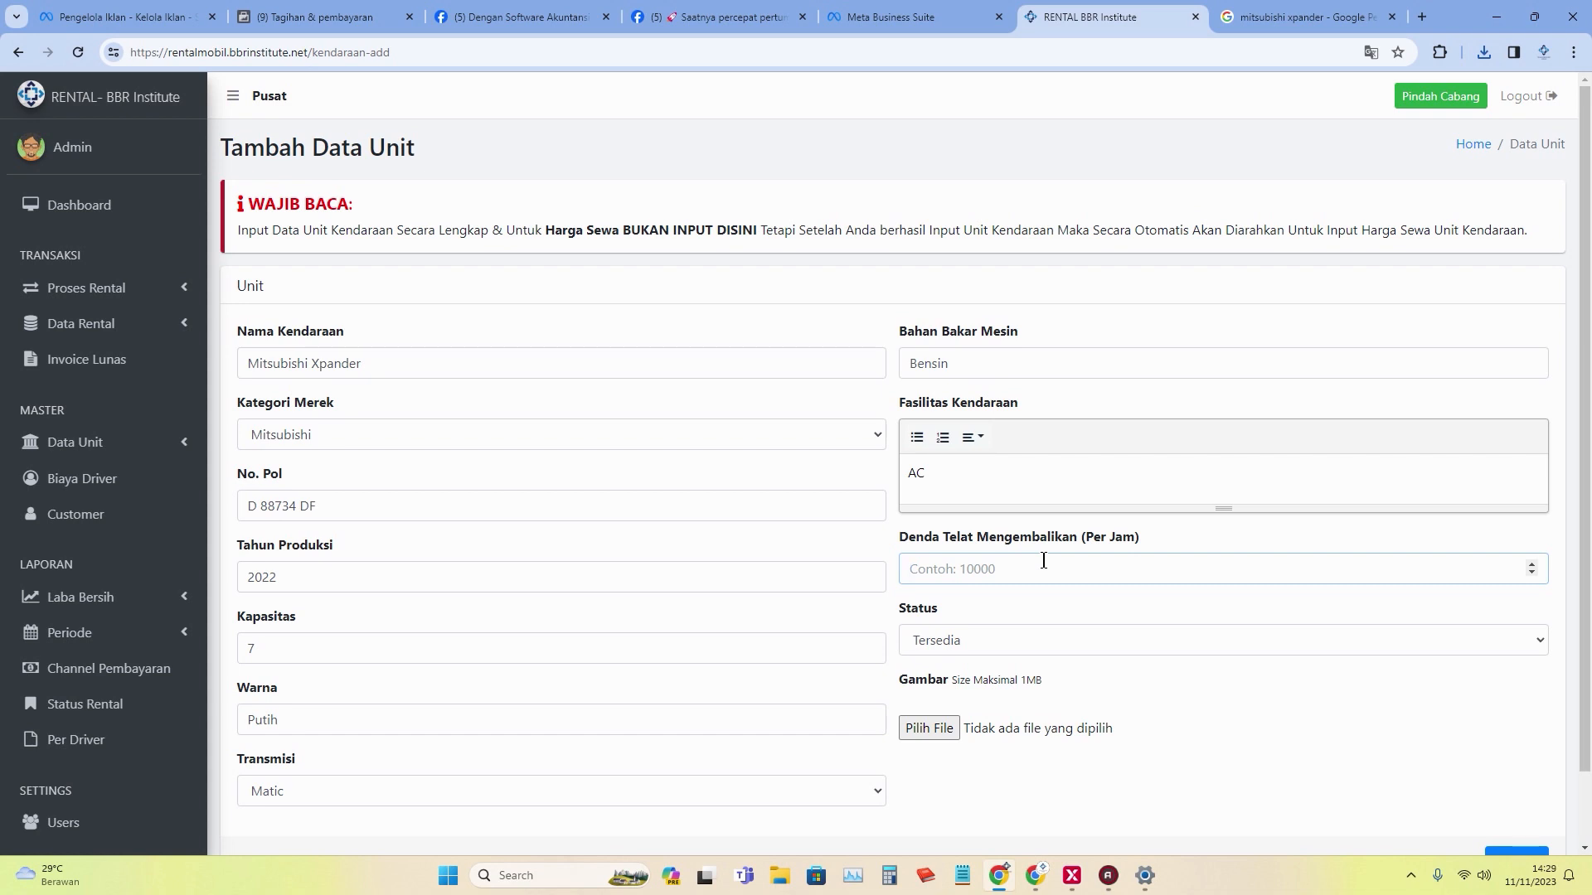
text(25000)
Attach xpander.jpeg from the Software Keuangan Rental folder and save the Xpander unit.
click(929, 729)
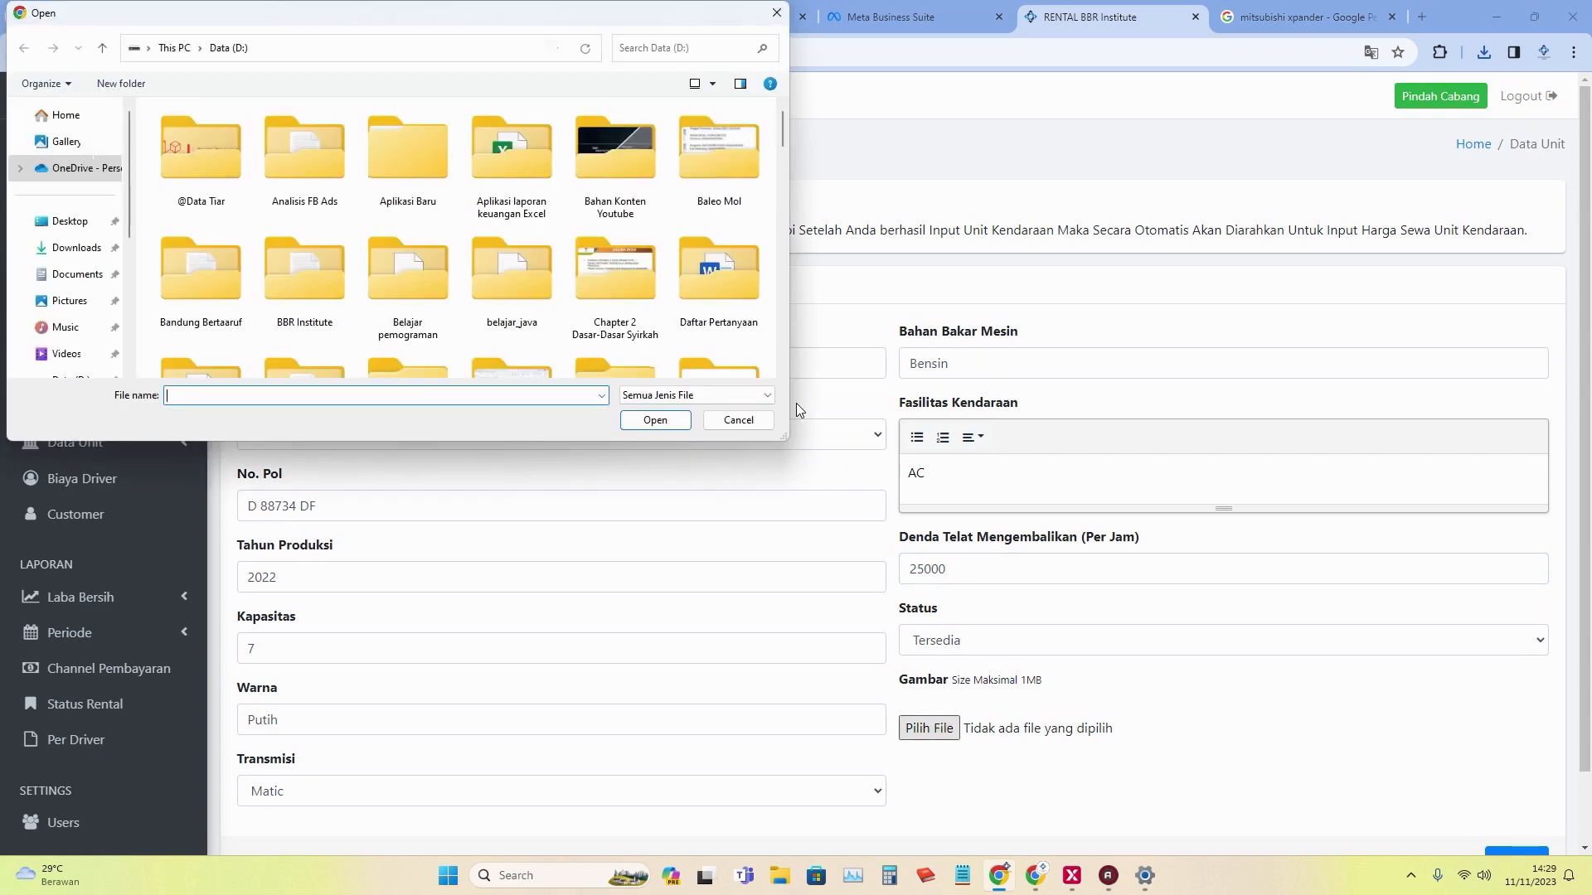
click(435, 302)
key(s)
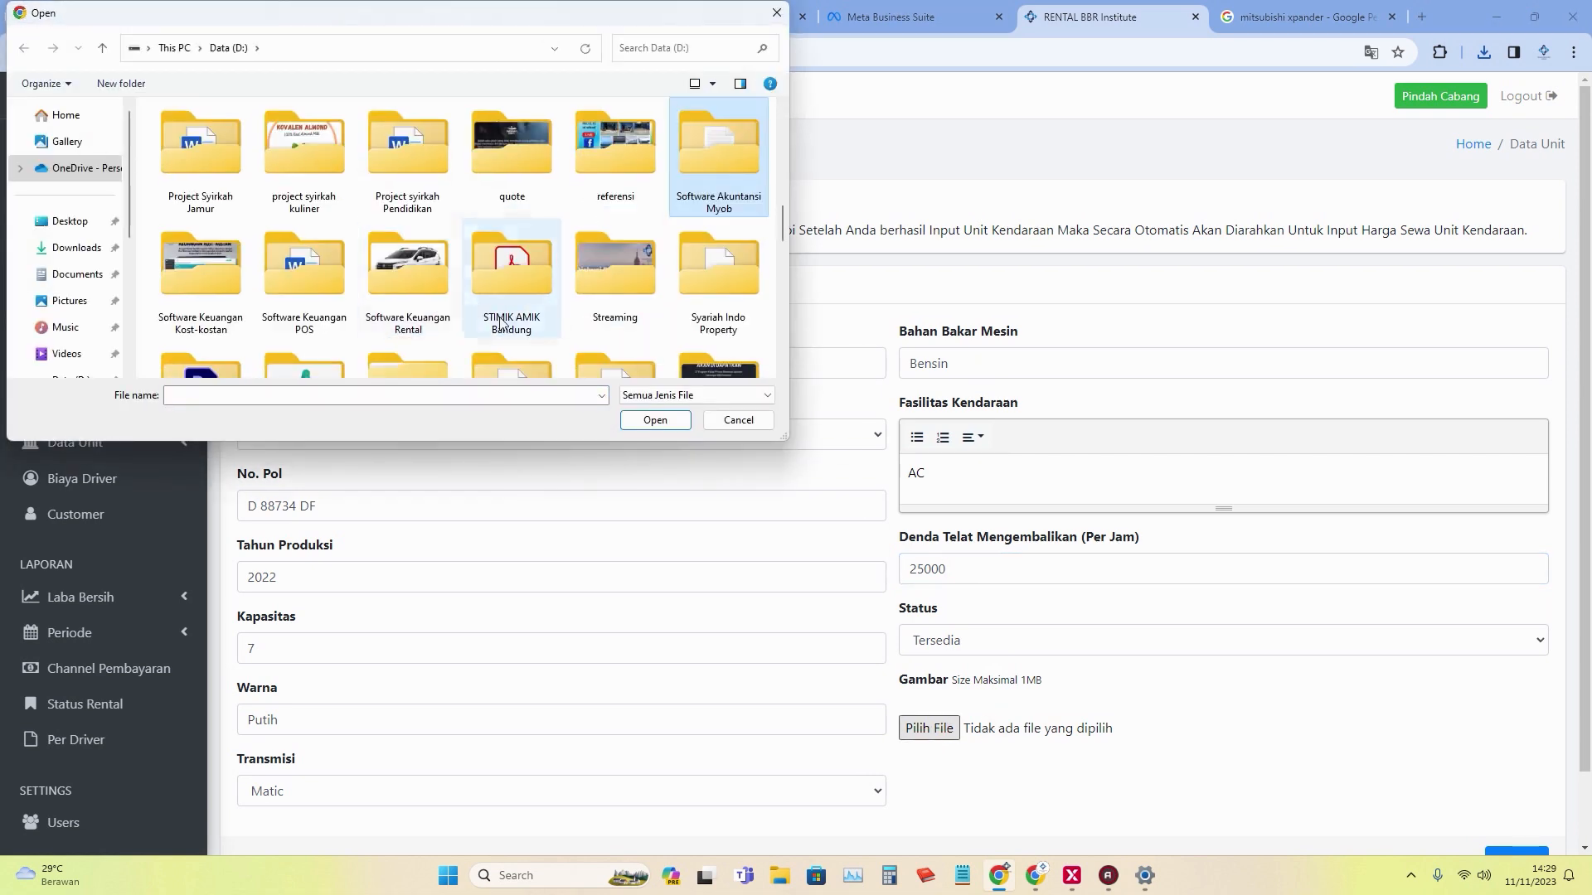
double_click(424, 287)
click(564, 191)
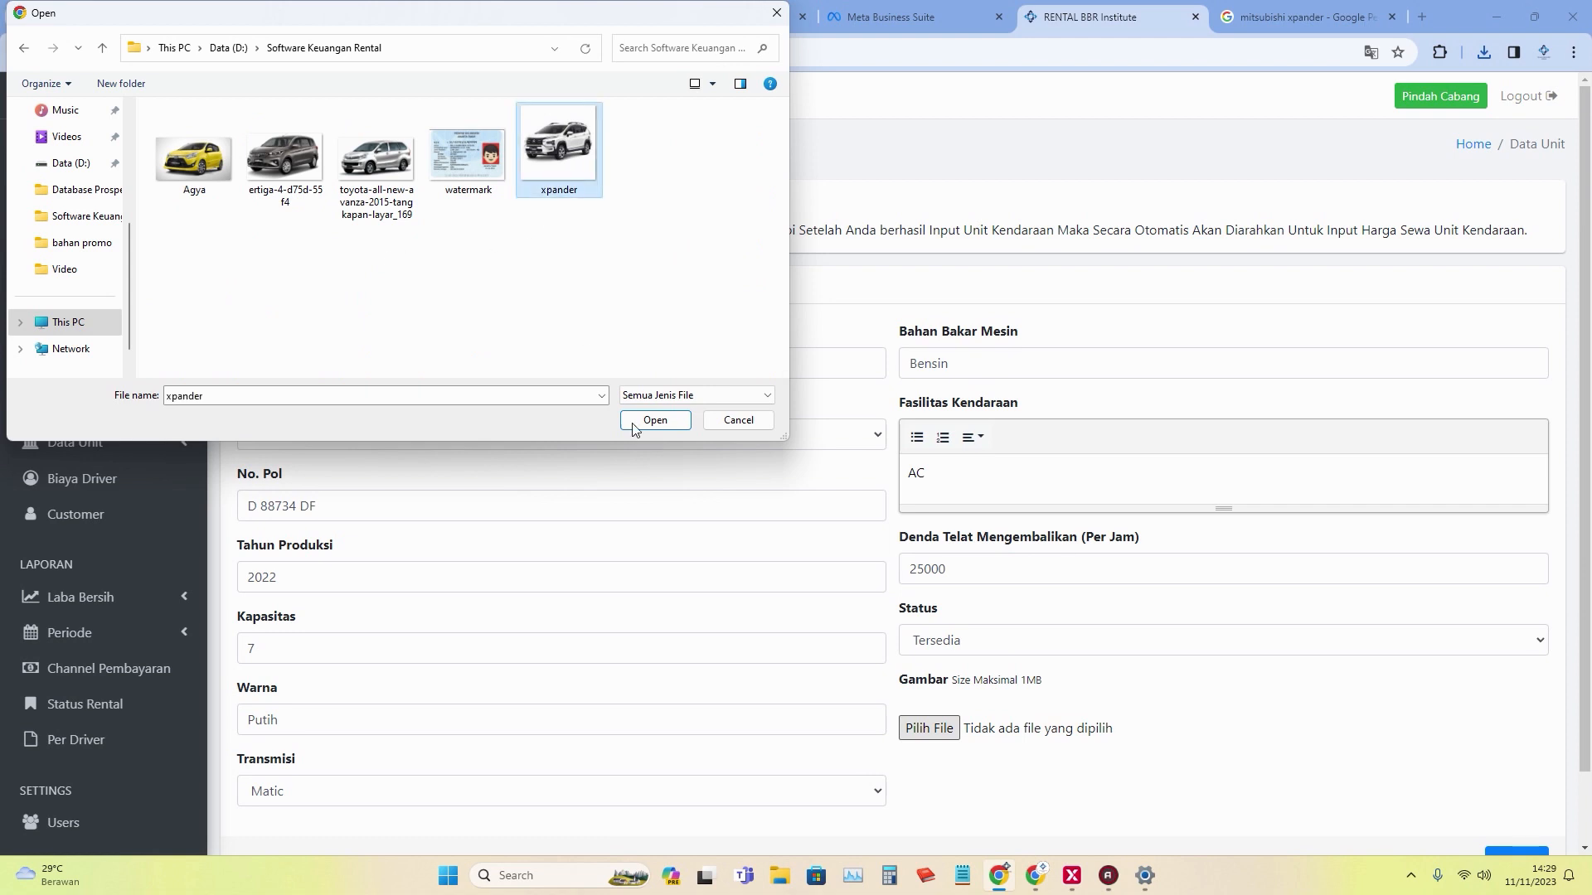
click(655, 421)
scroll(1249, 695, down, 1)
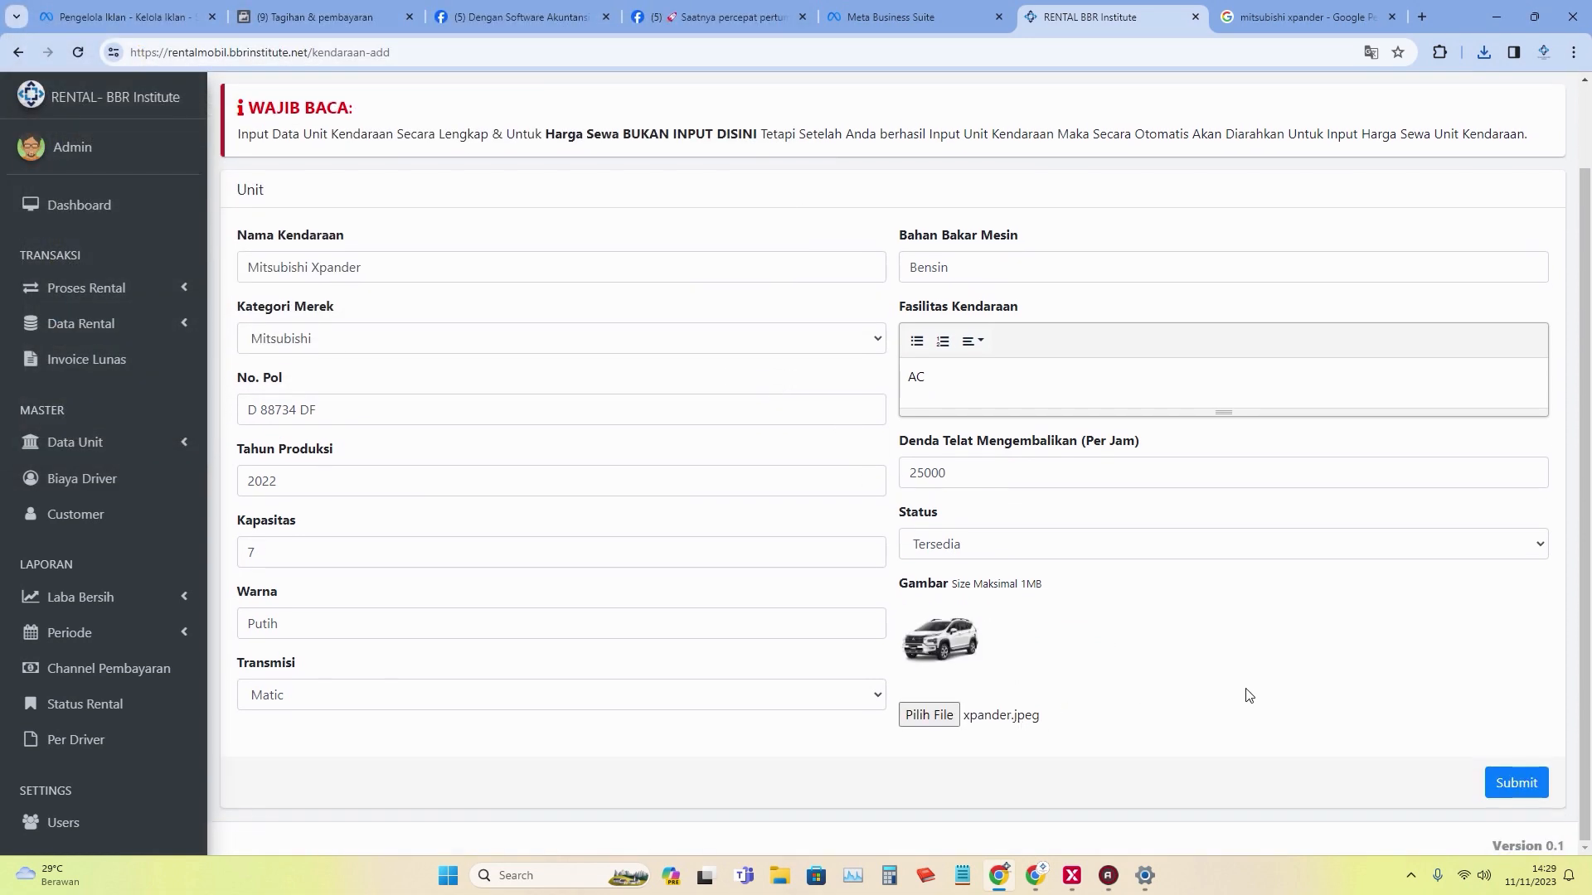
click(1535, 801)
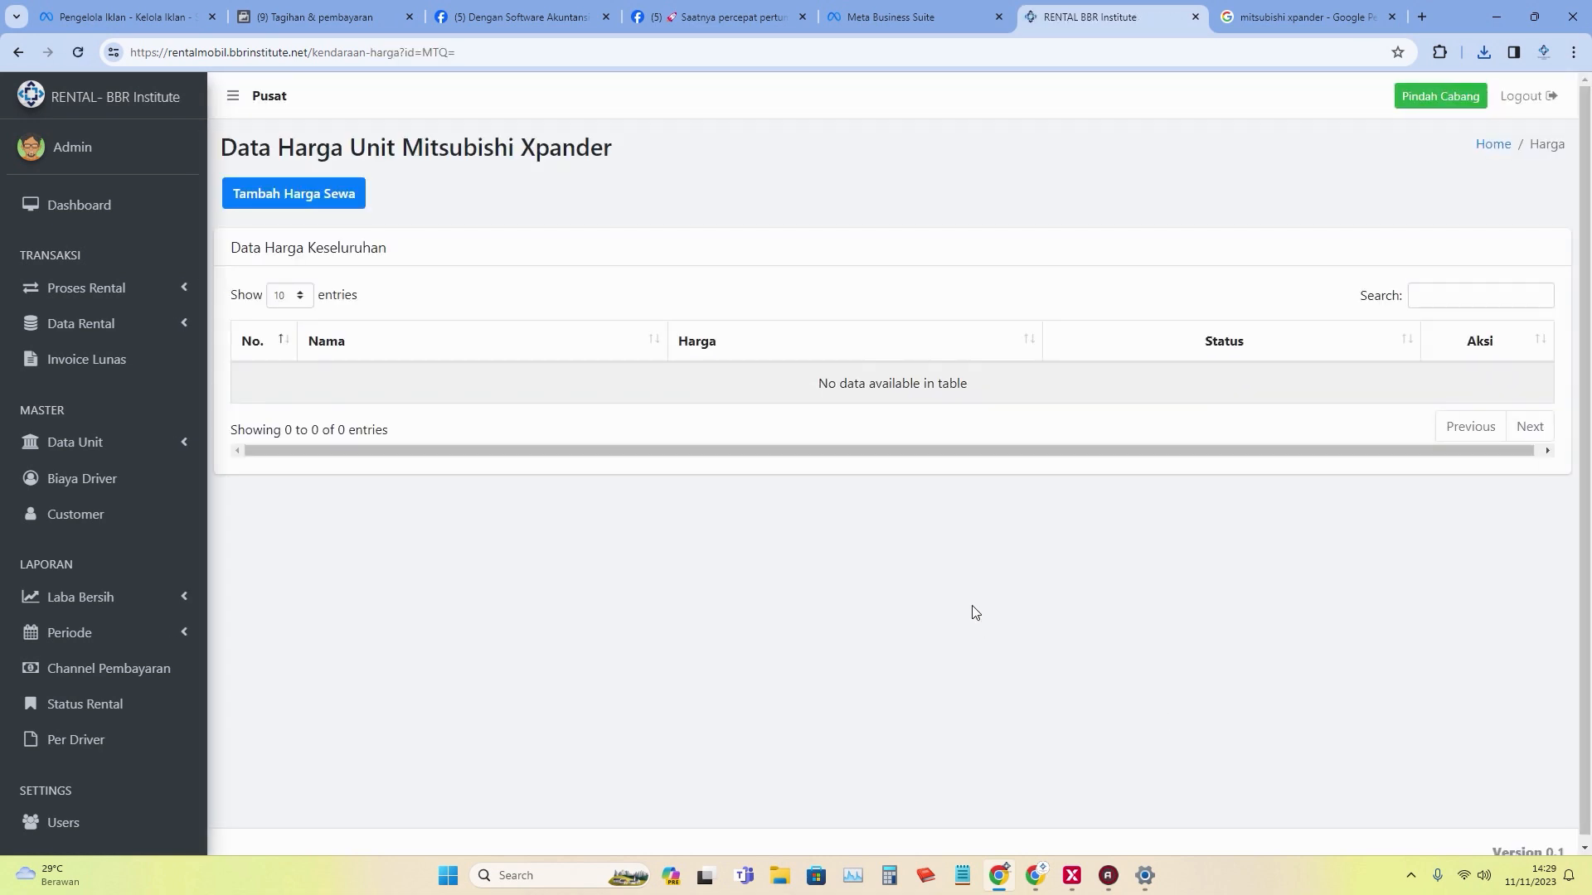
Add the Xpander's Sewa 1 Hari rental price of Rp 400.000.
click(318, 203)
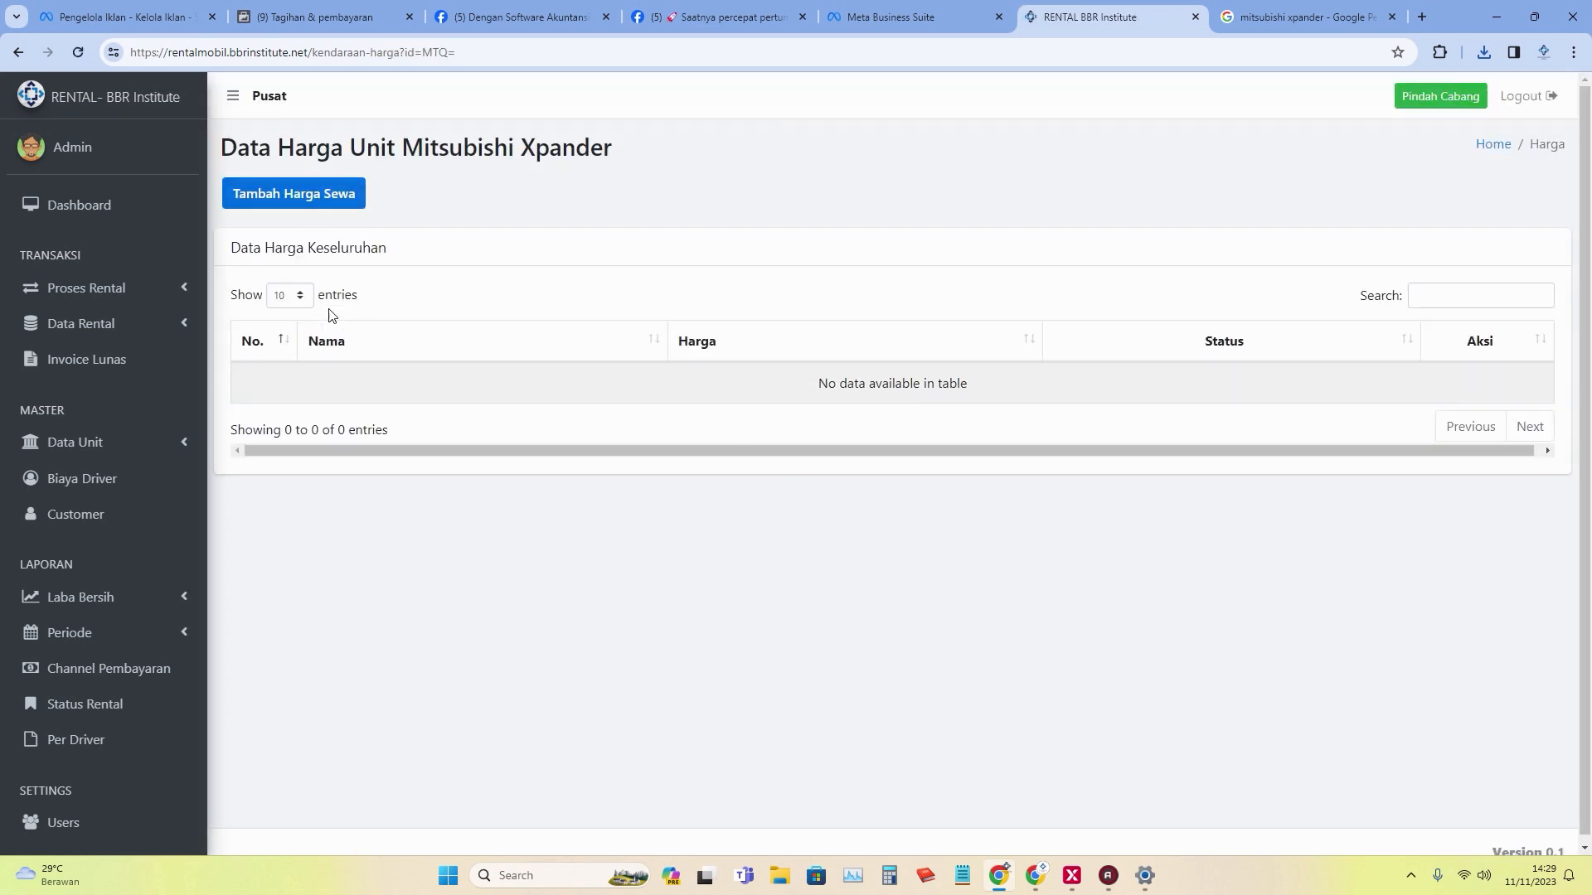
click(326, 196)
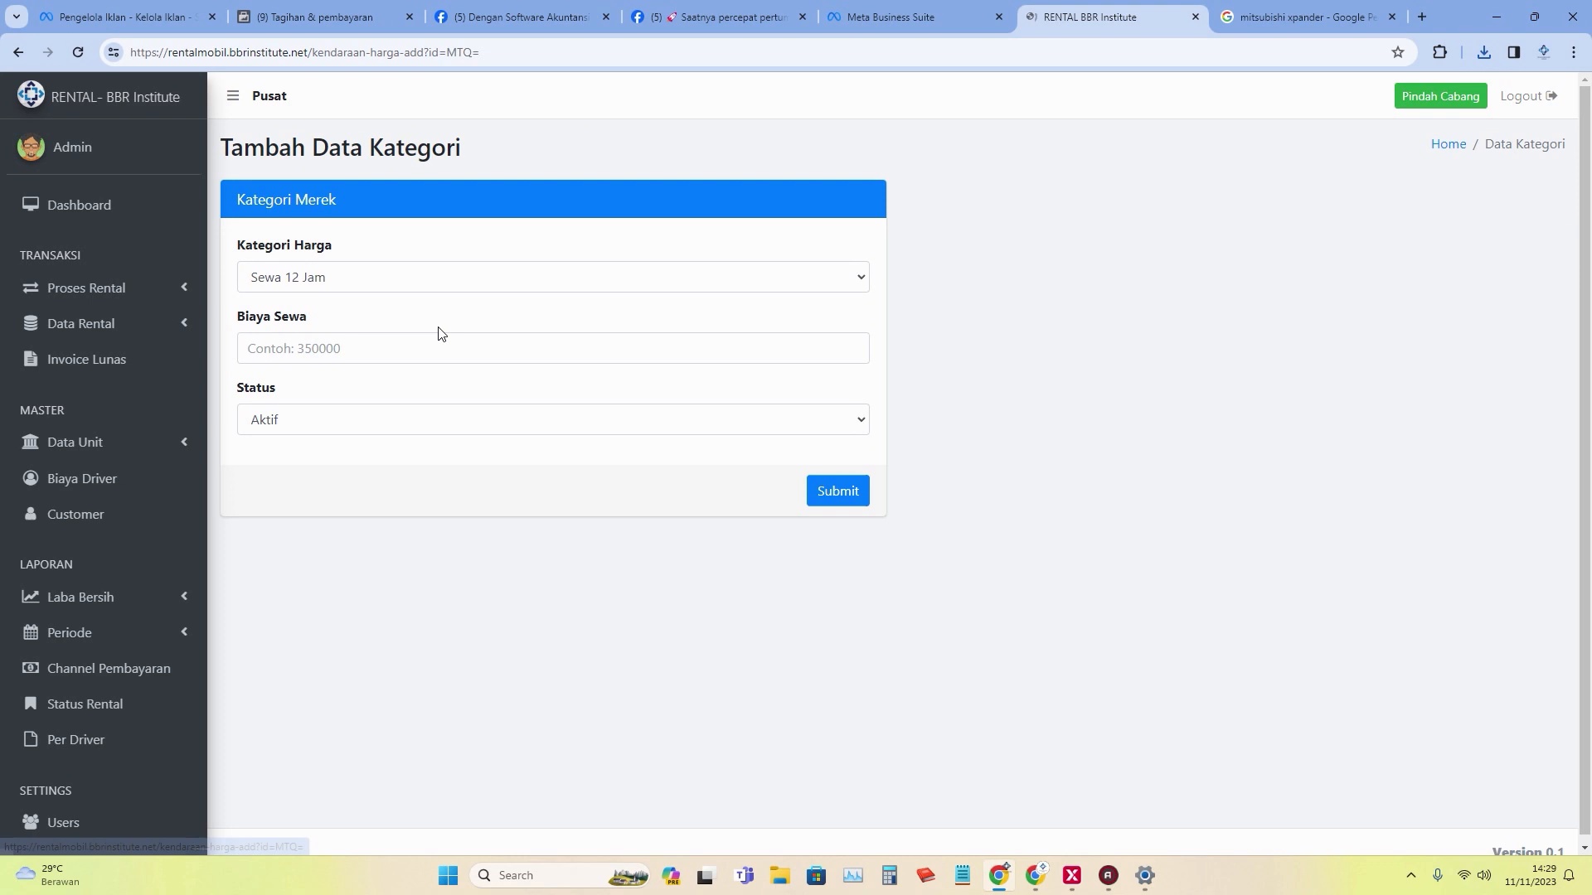
click(485, 281)
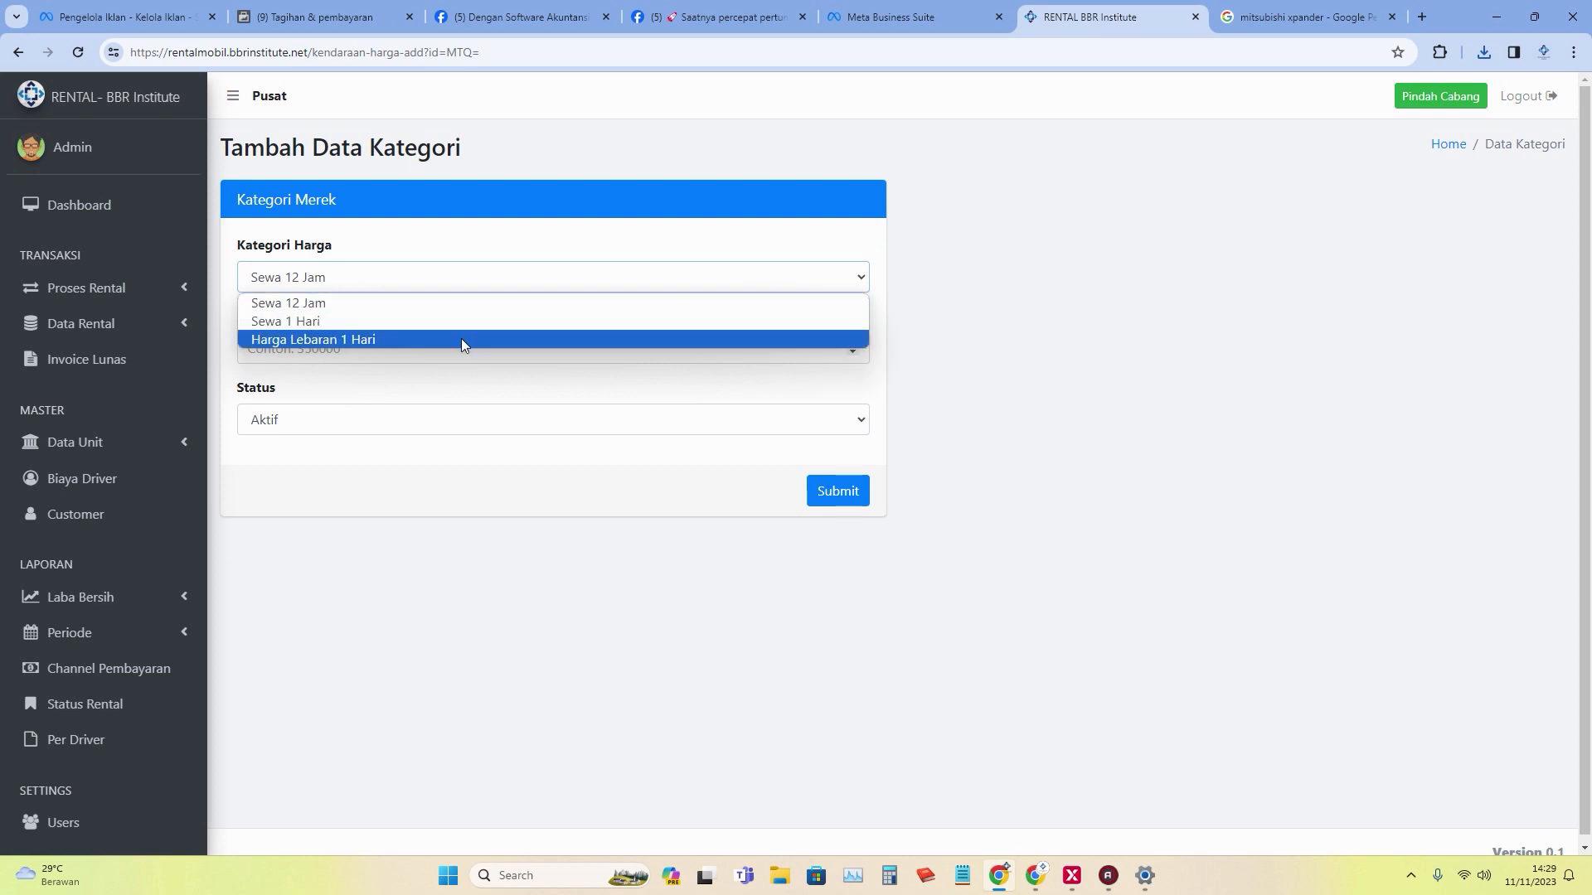
click(445, 321)
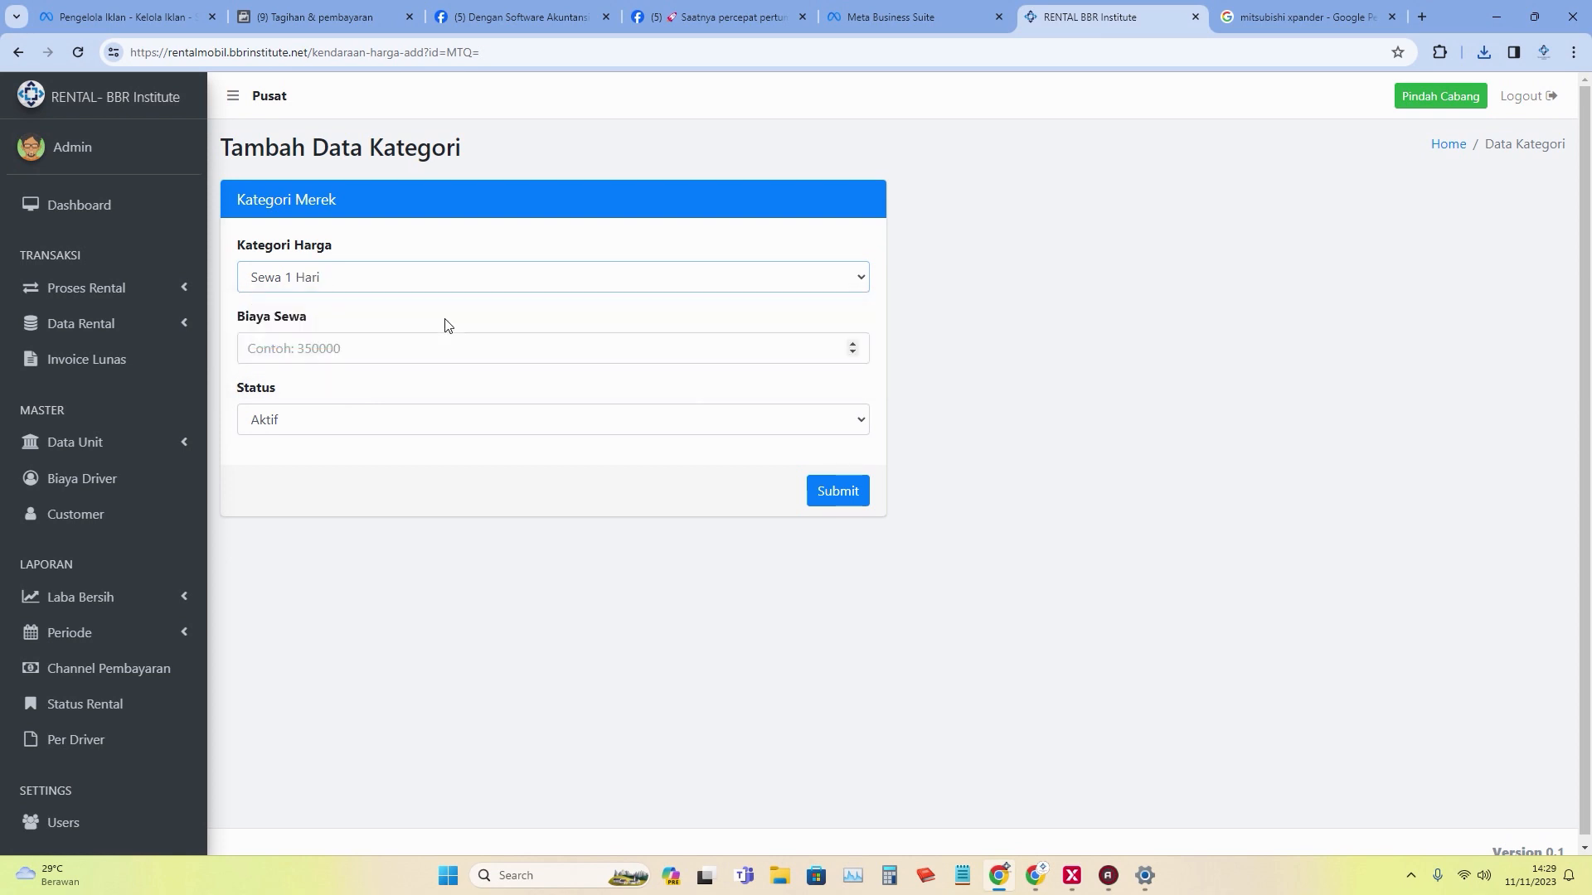
click(376, 349)
text(400000)
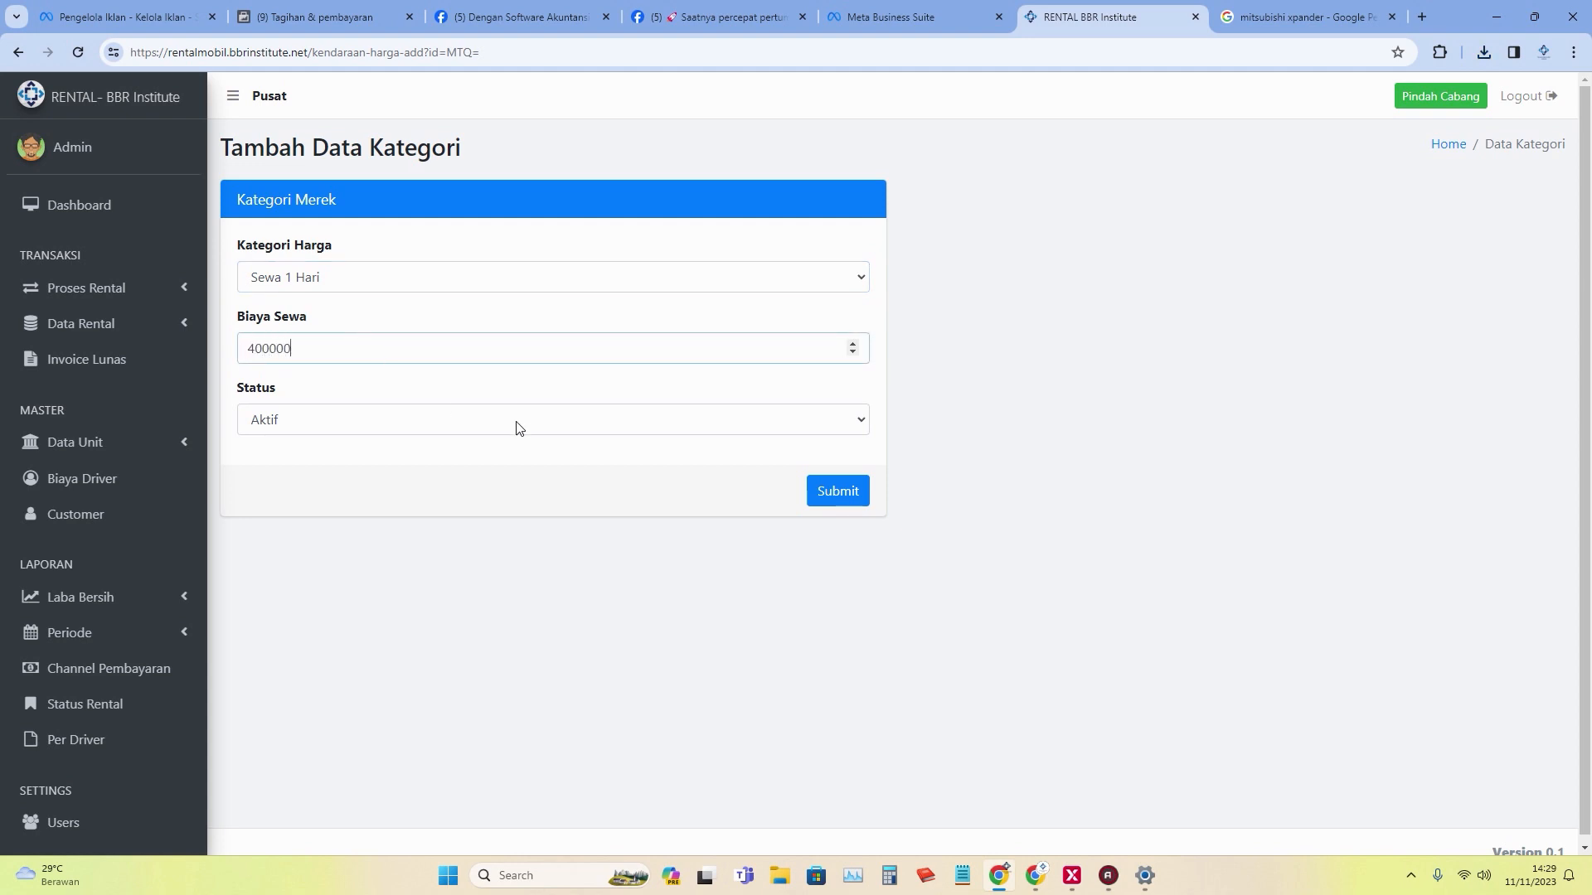
click(832, 501)
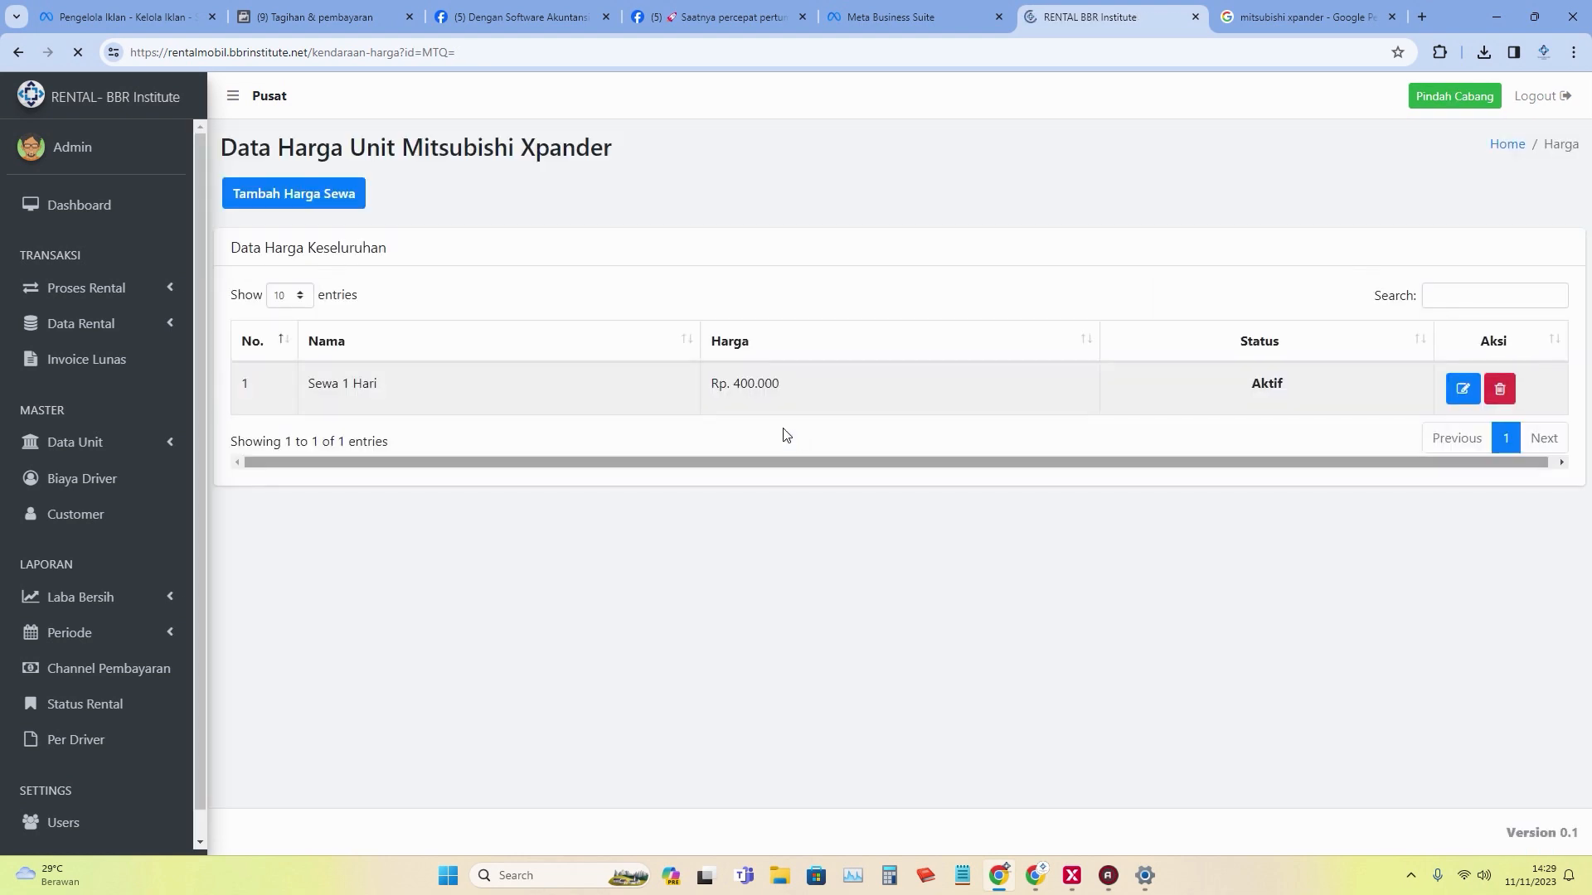
Add the Sewa 12 Jam rental price of Rp 300.000.
click(347, 206)
click(381, 285)
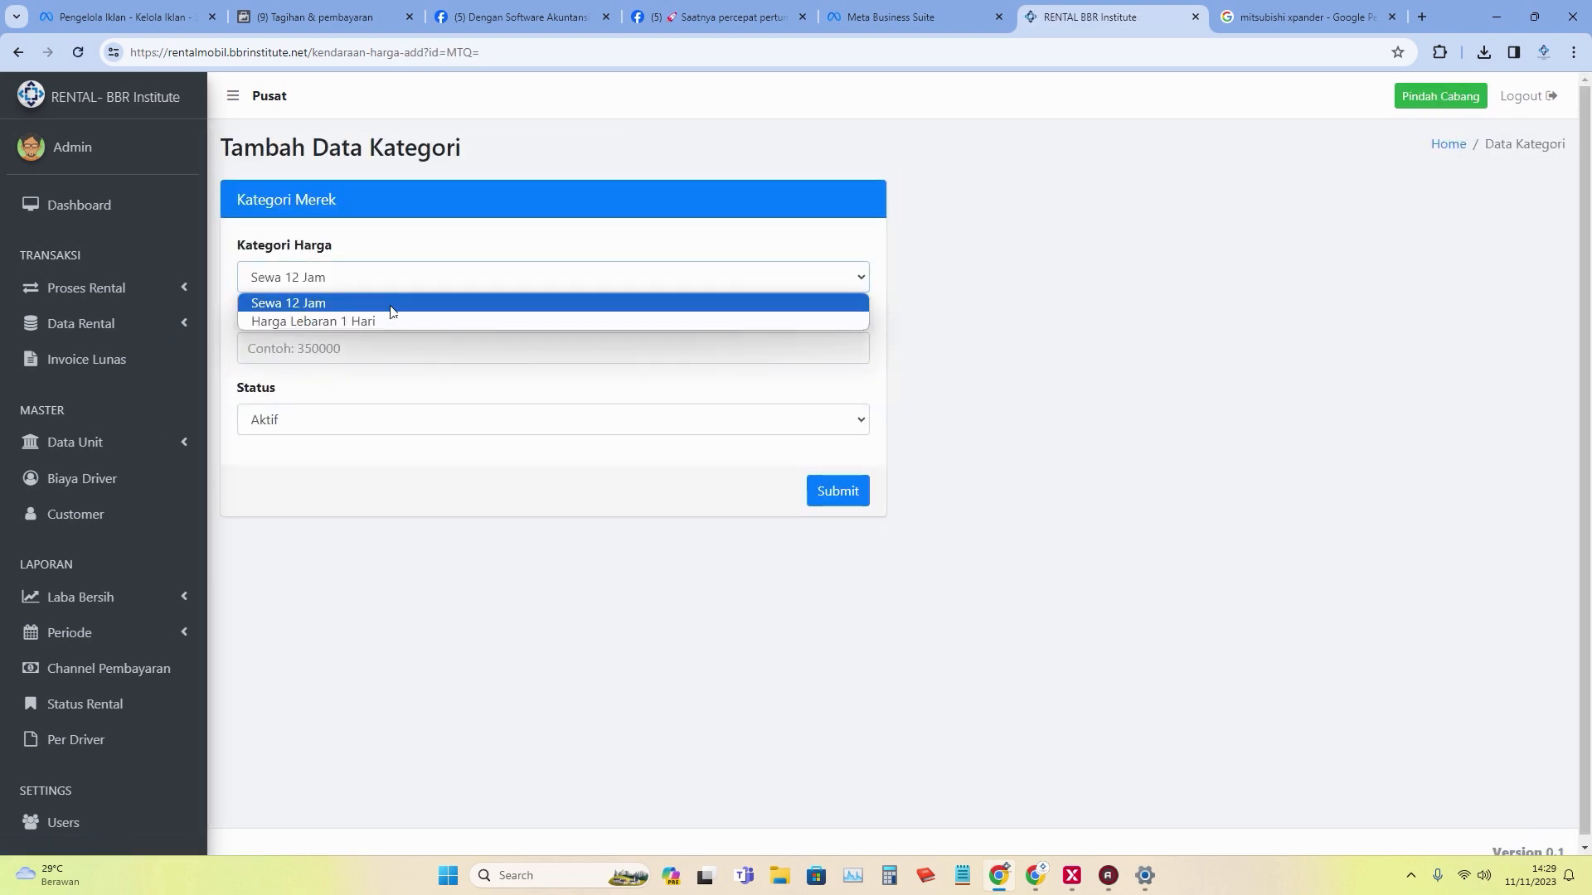
click(393, 308)
click(378, 340)
text(300000)
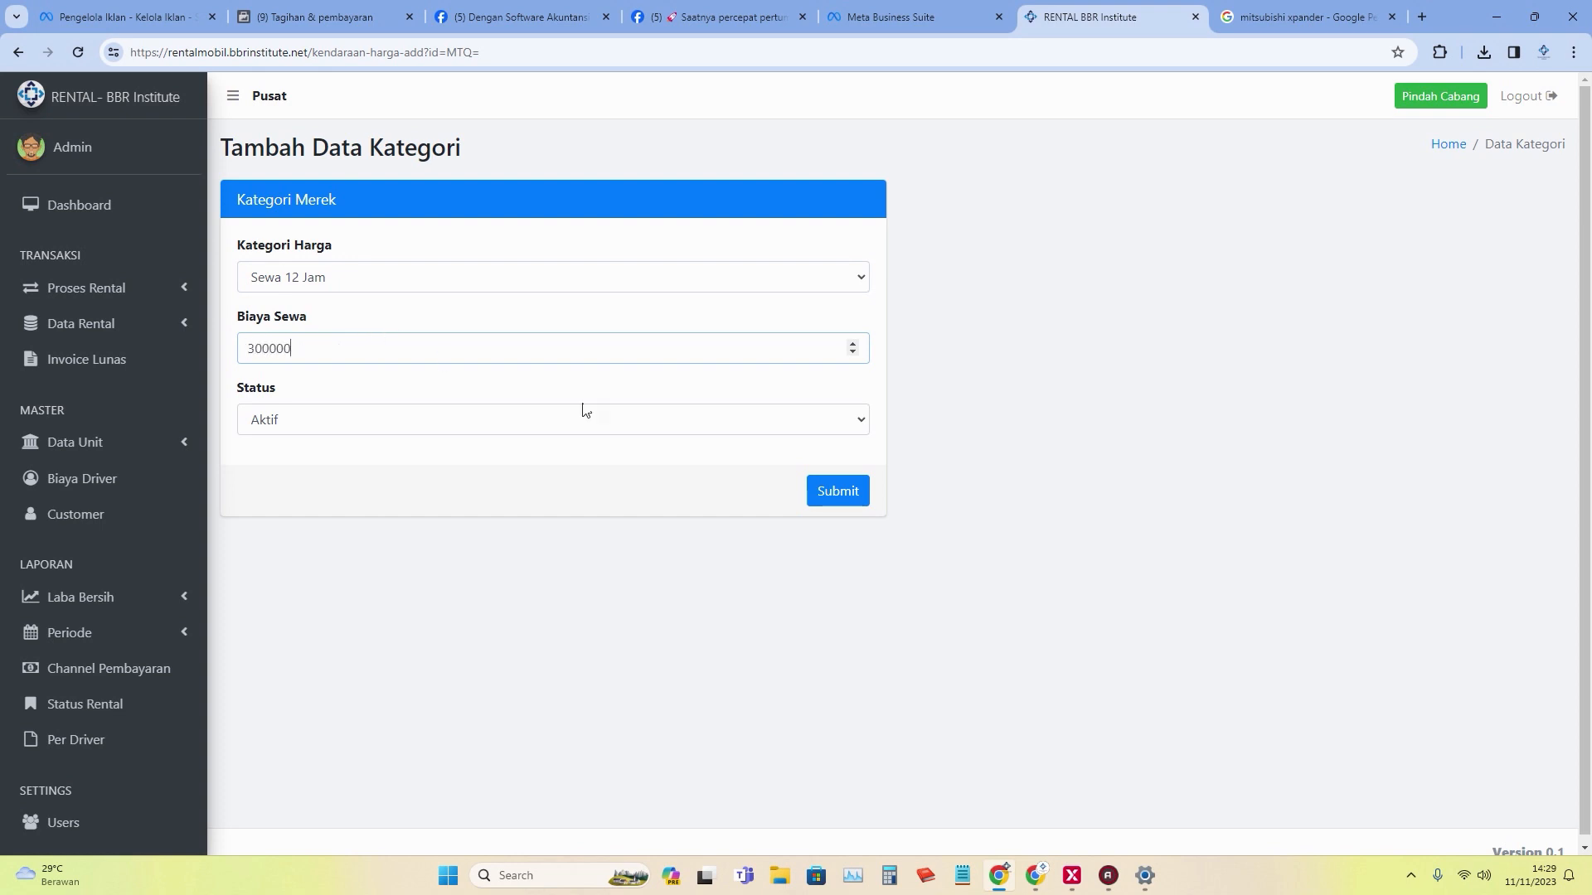
click(854, 493)
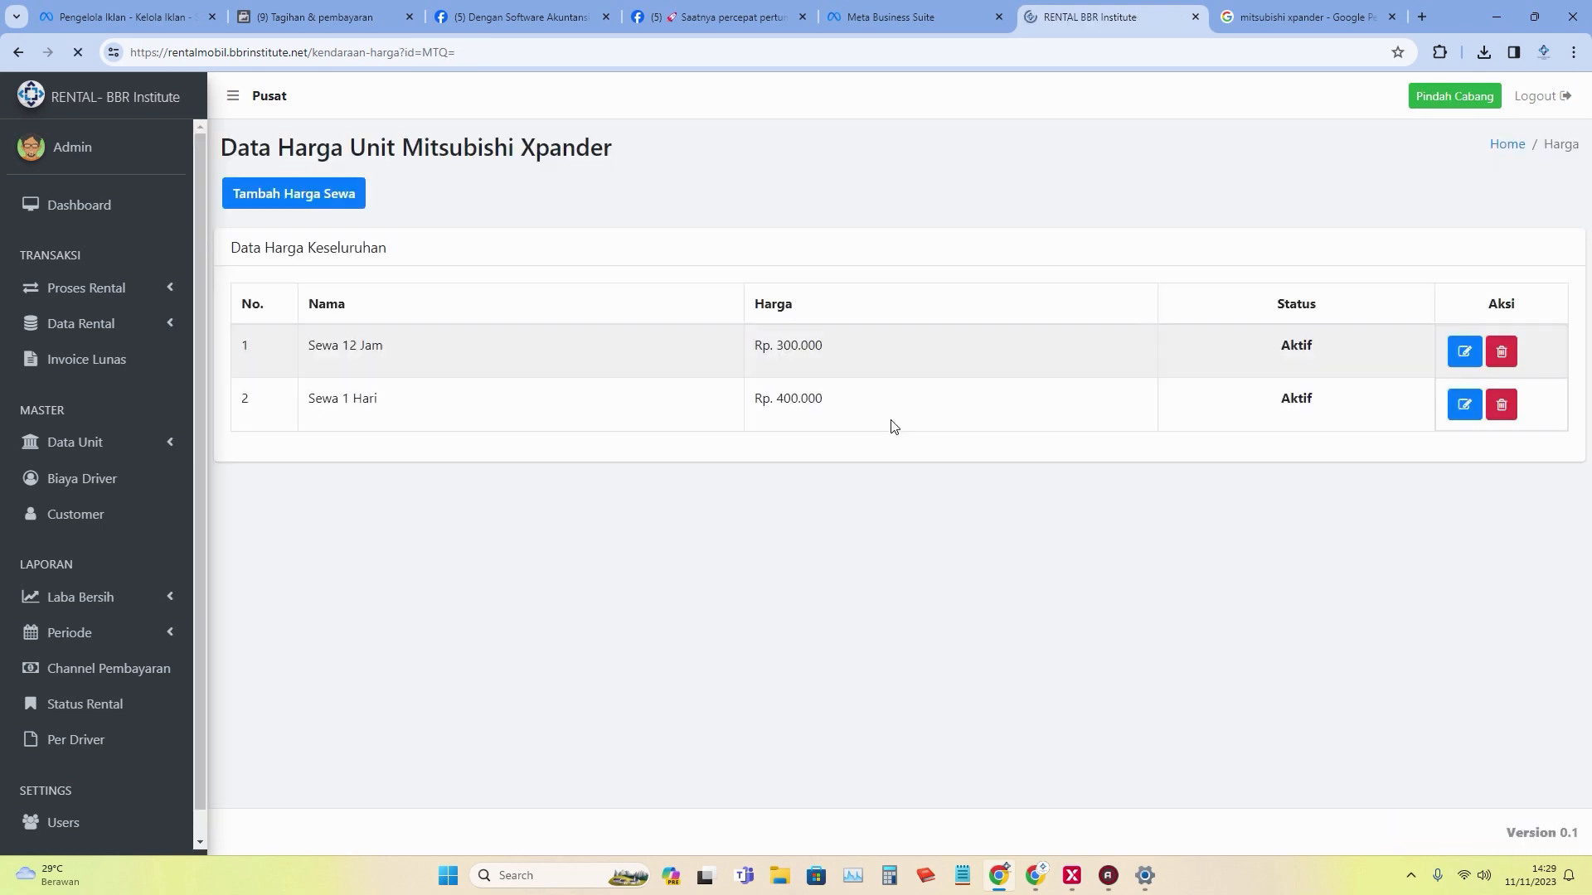
Add the Harga Lebaran 1 Hari rental price of Rp 800.000.
click(323, 199)
click(438, 278)
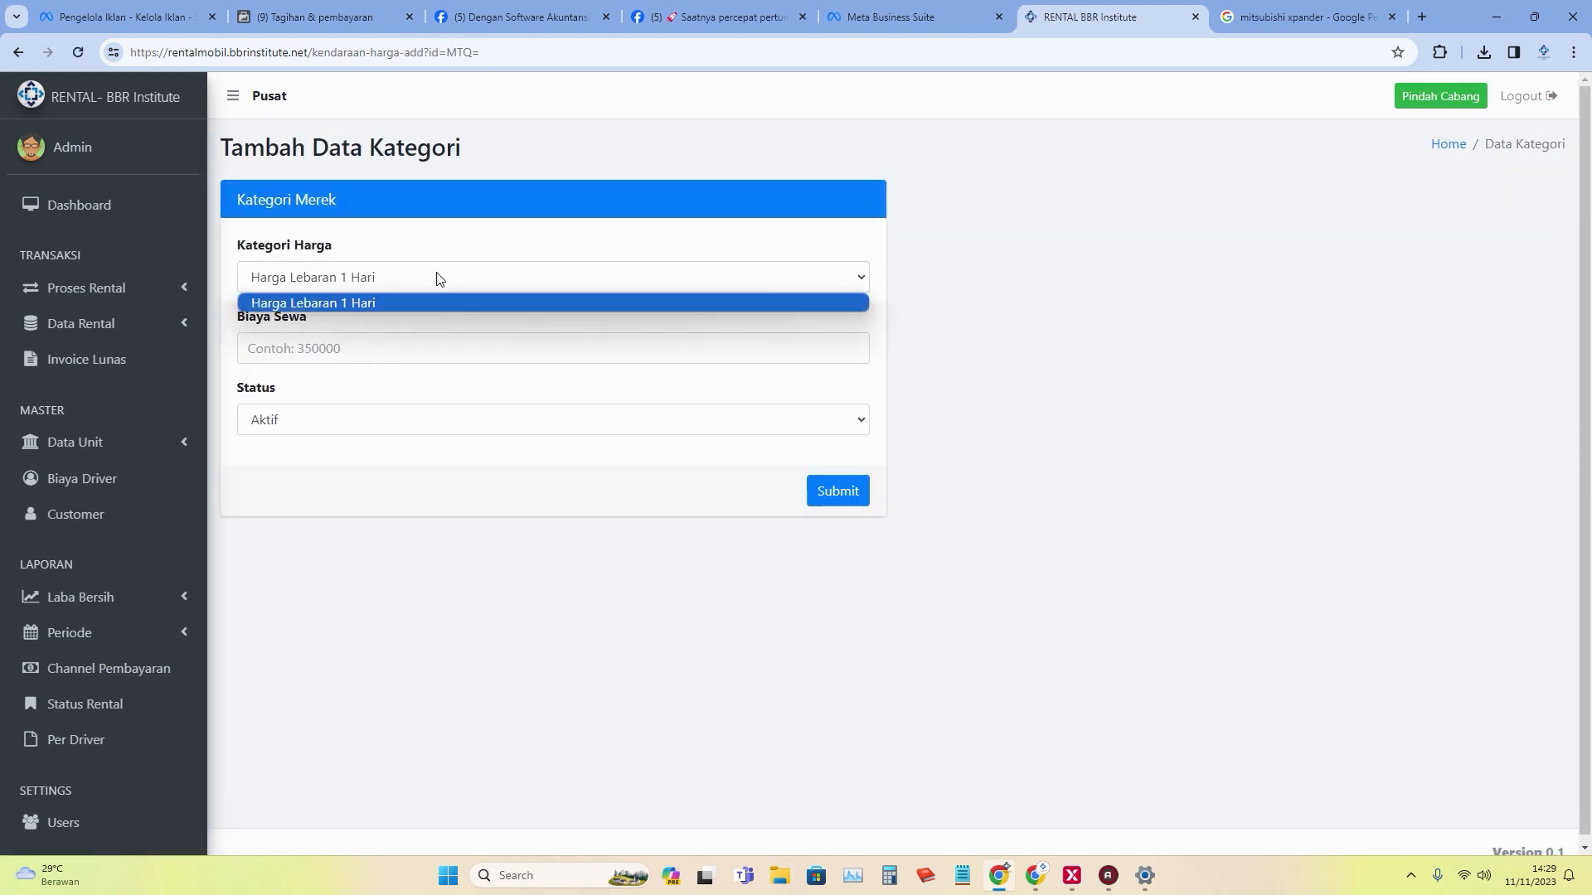
click(419, 305)
click(364, 348)
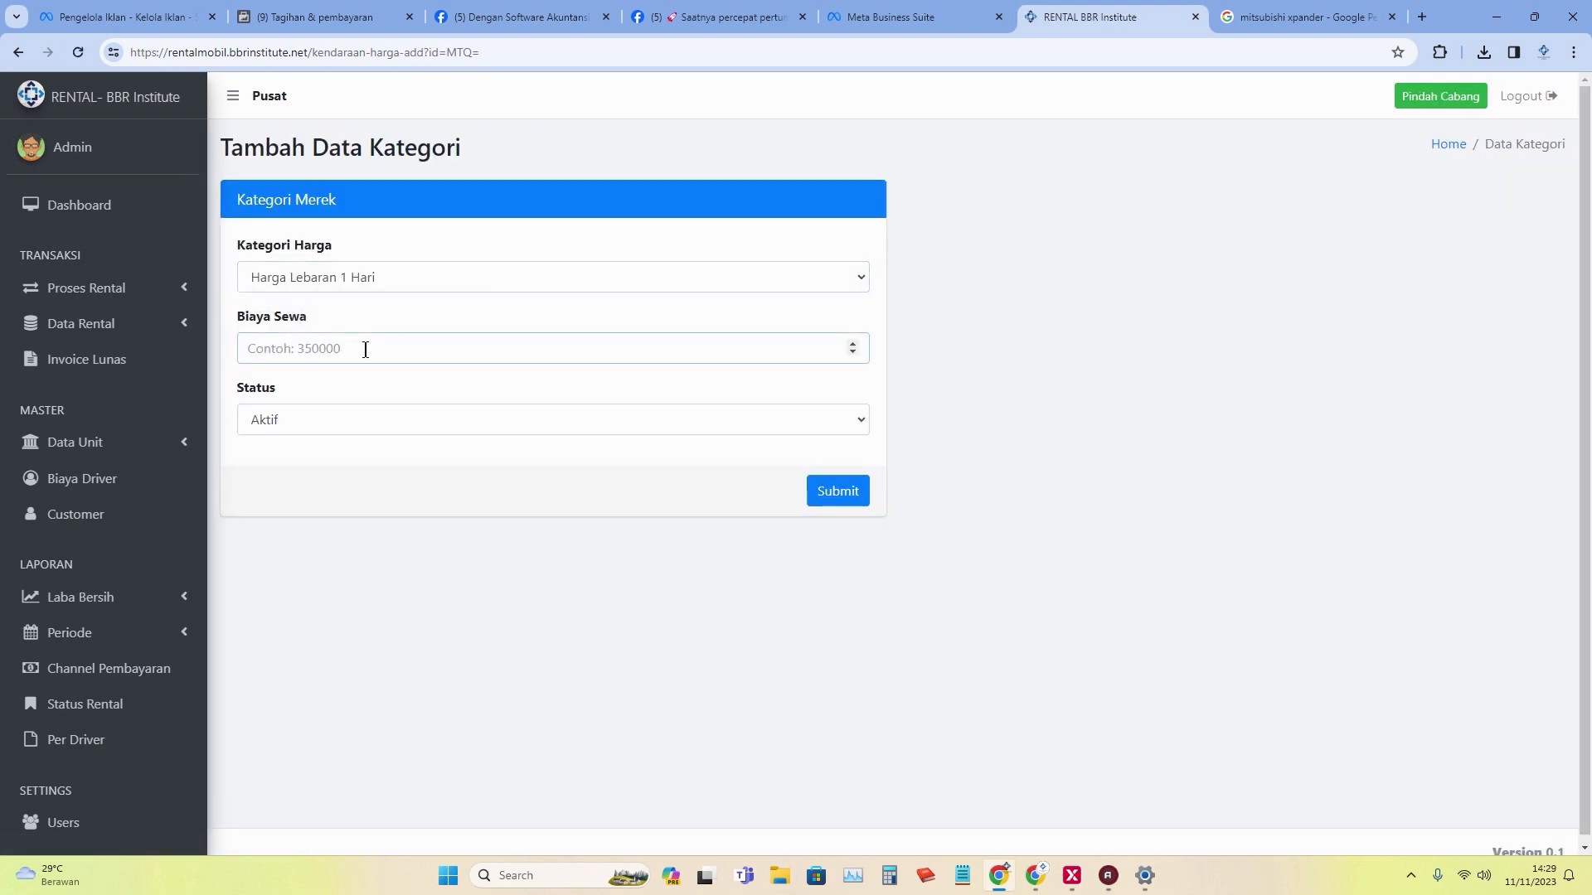
text(800000)
click(834, 494)
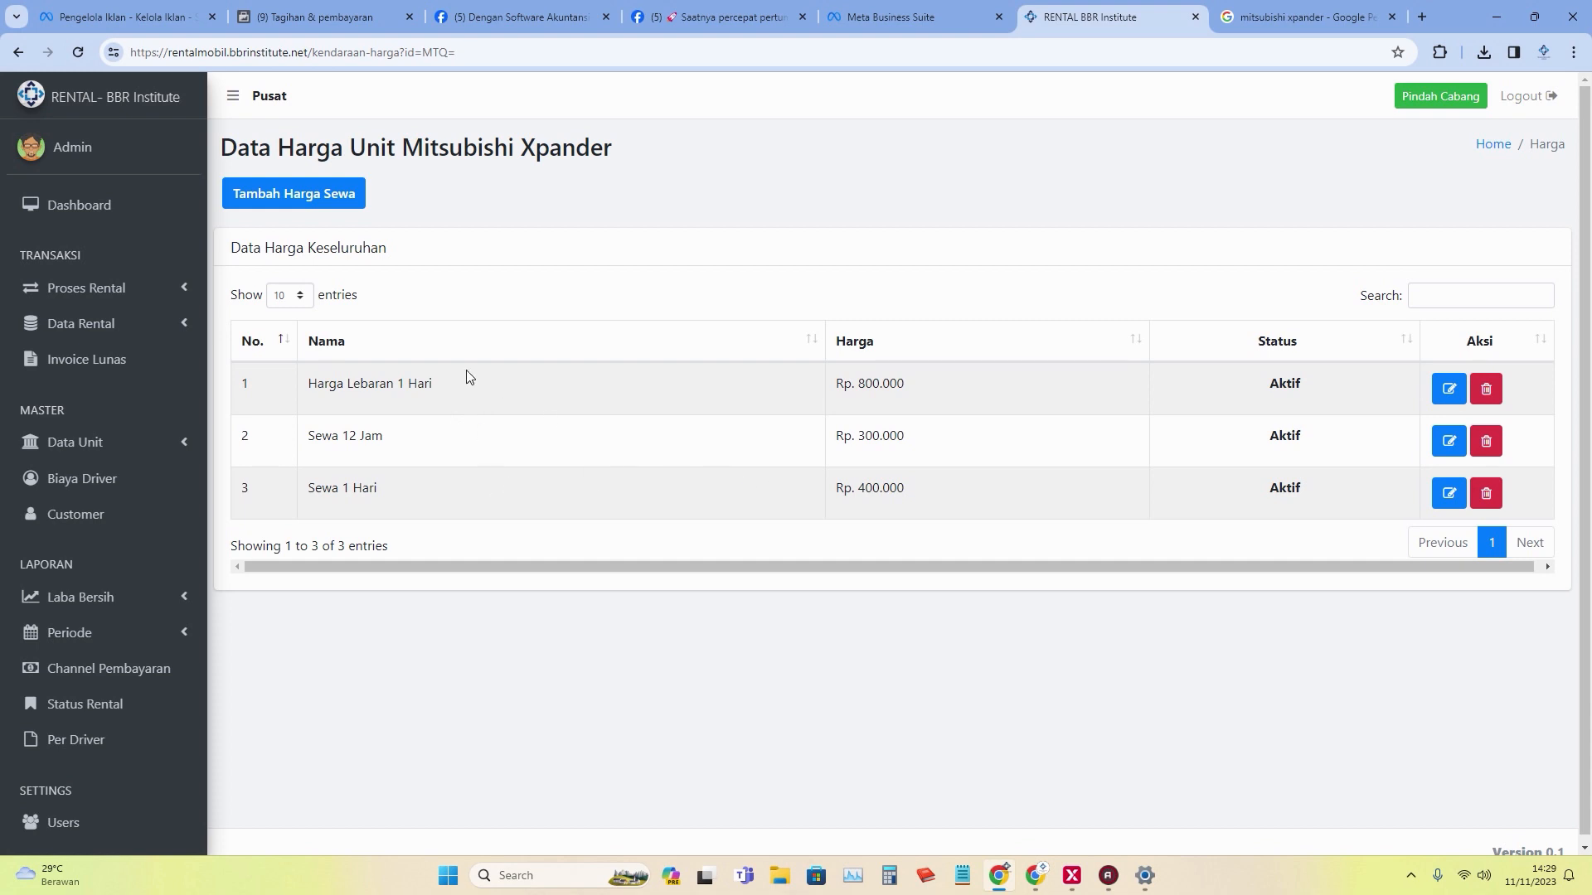
click(158, 448)
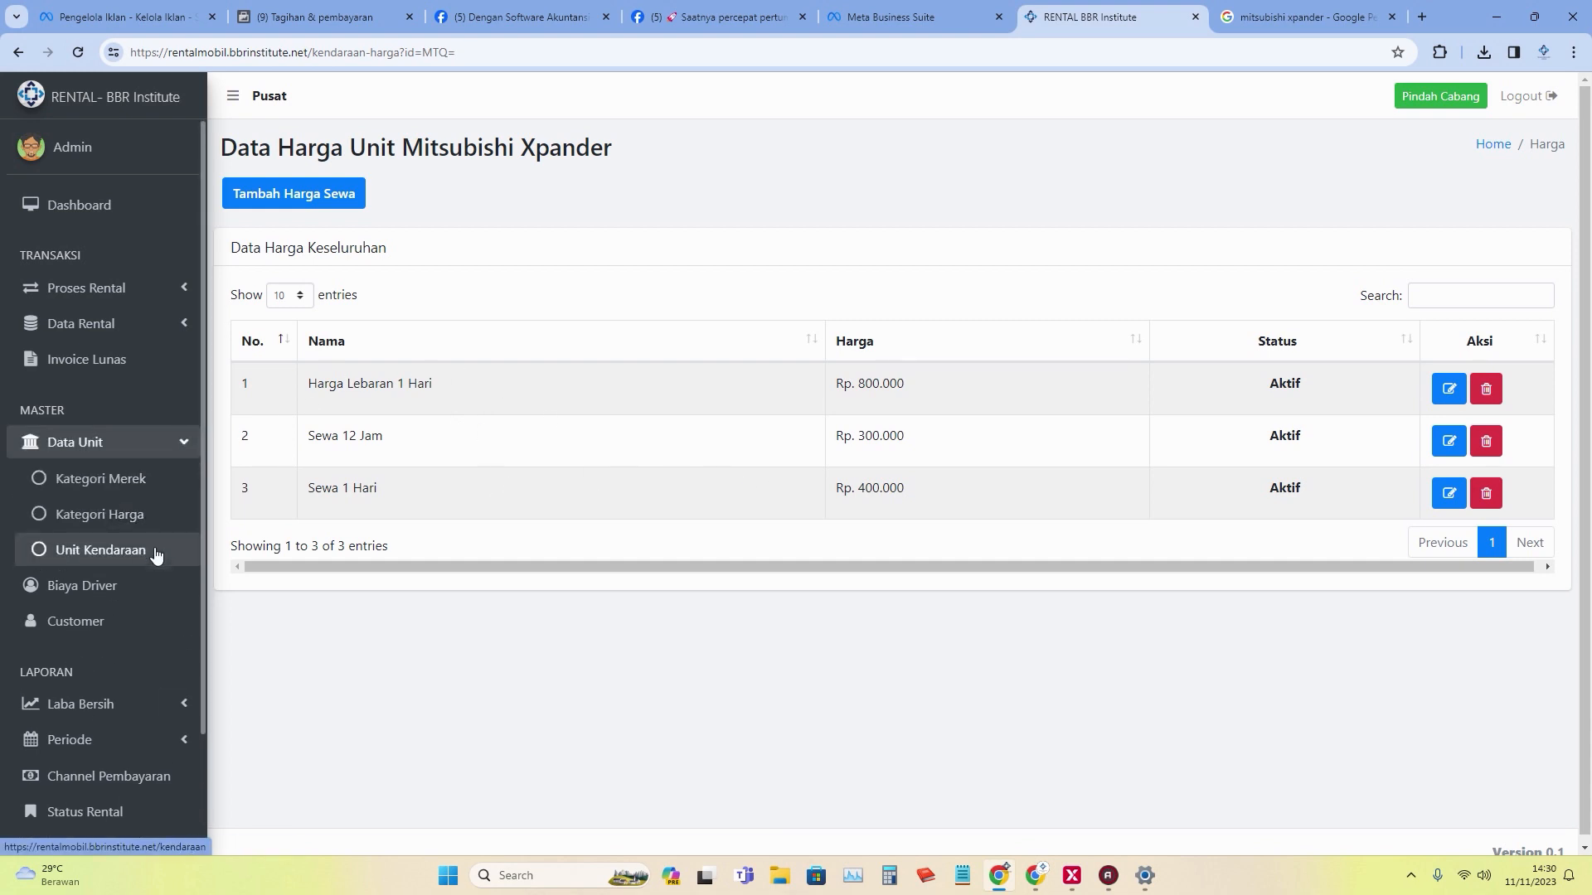
View Unit Kendaraan to confirm the Xpander is listed, then show the Data Customer page.
click(156, 552)
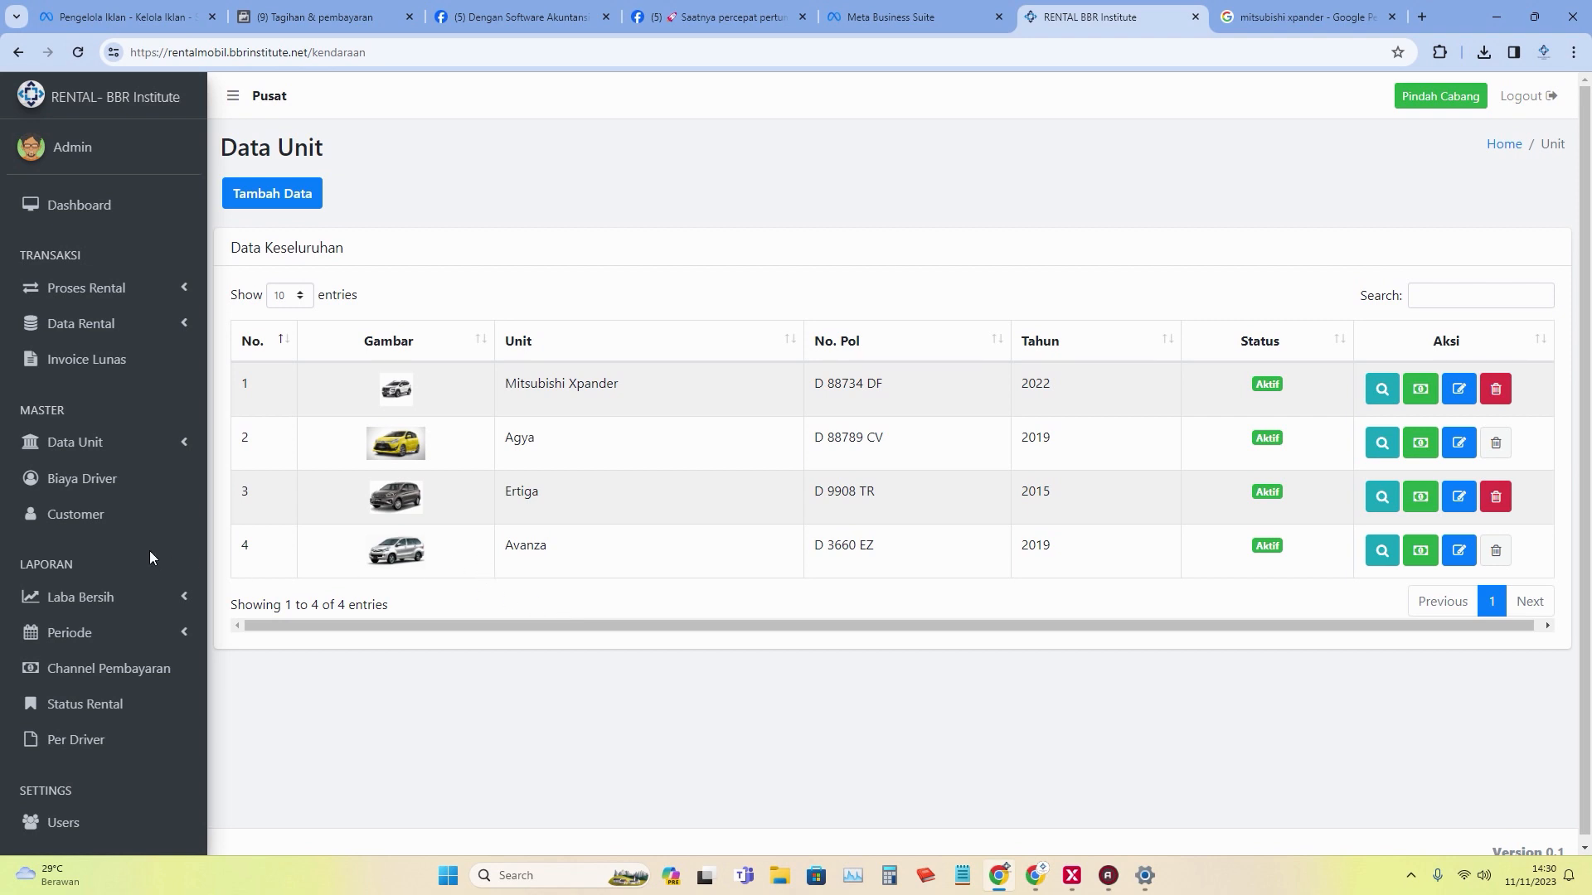
click(123, 518)
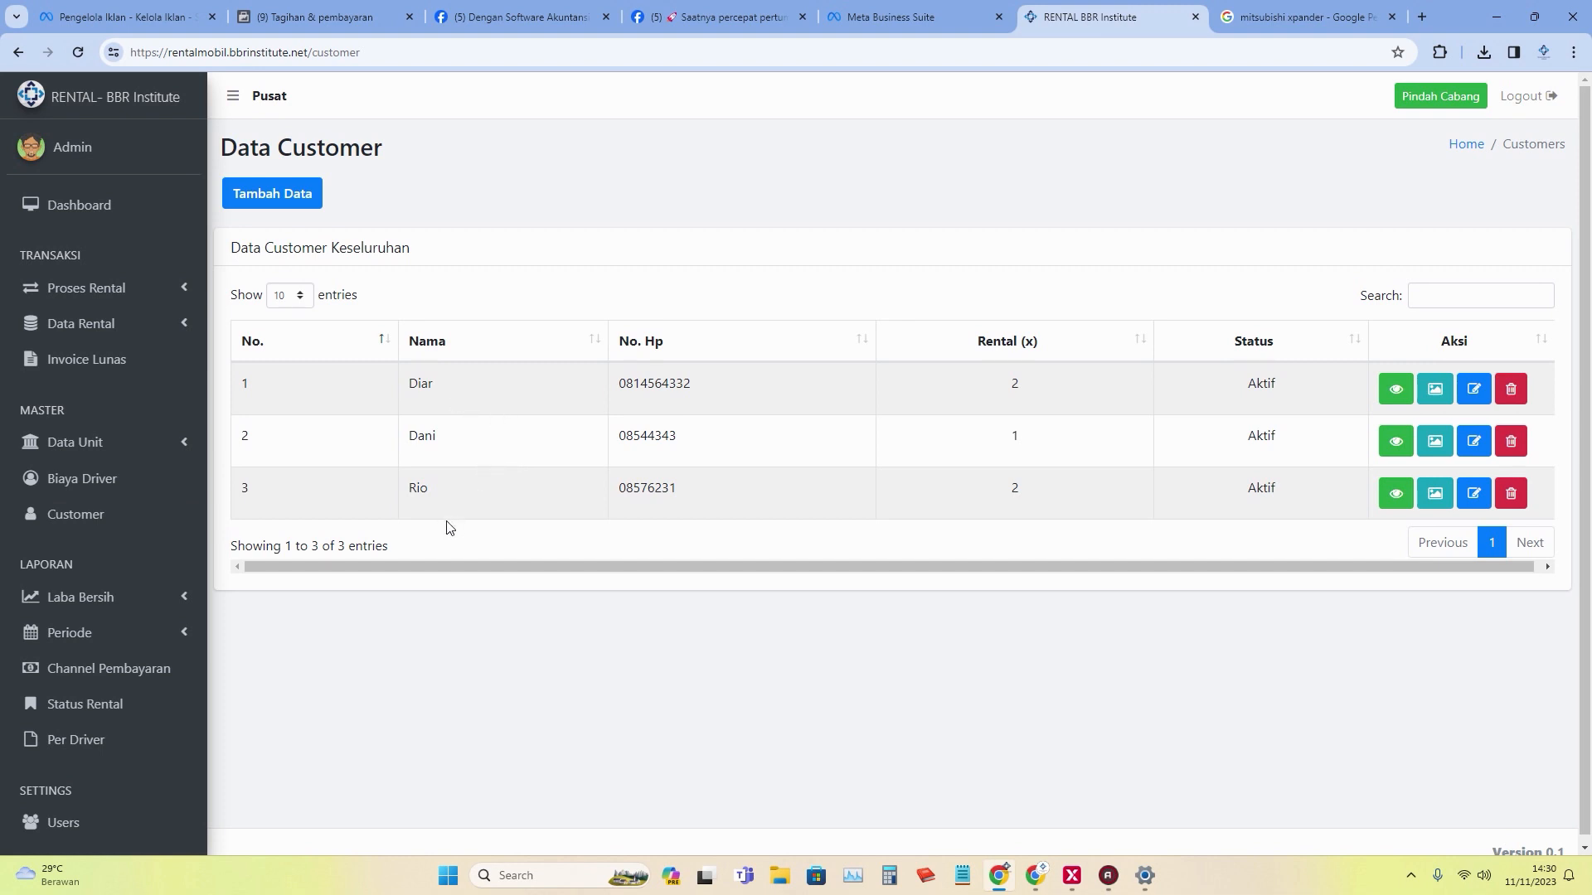
Add a new customer record with their full name, WhatsApp number, e-mail and address, and save it.
click(297, 199)
click(396, 280)
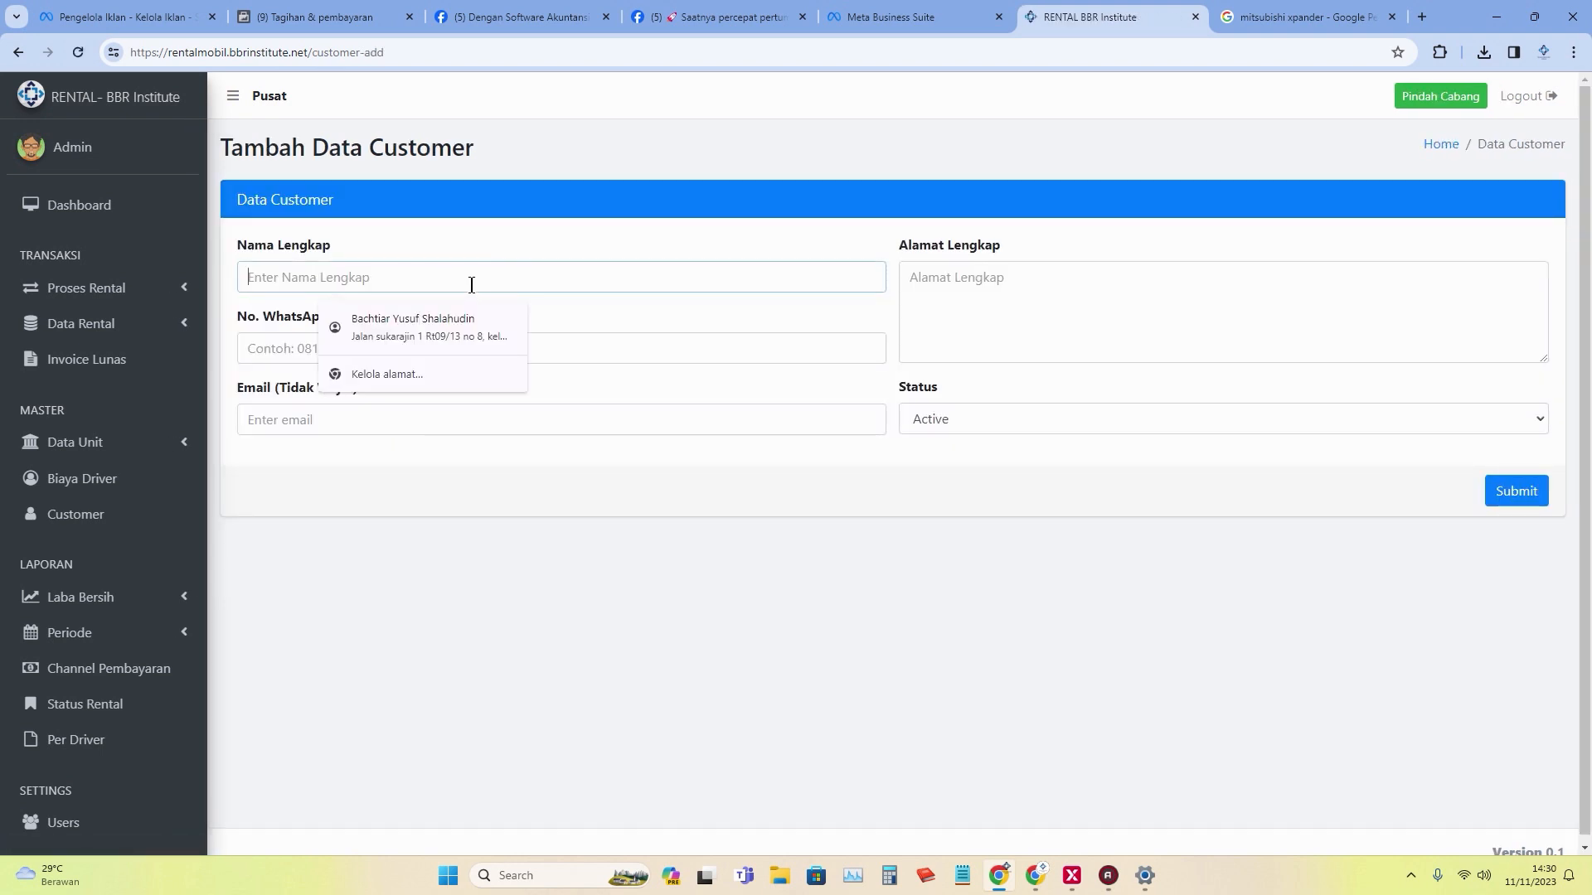
text(Iwan)
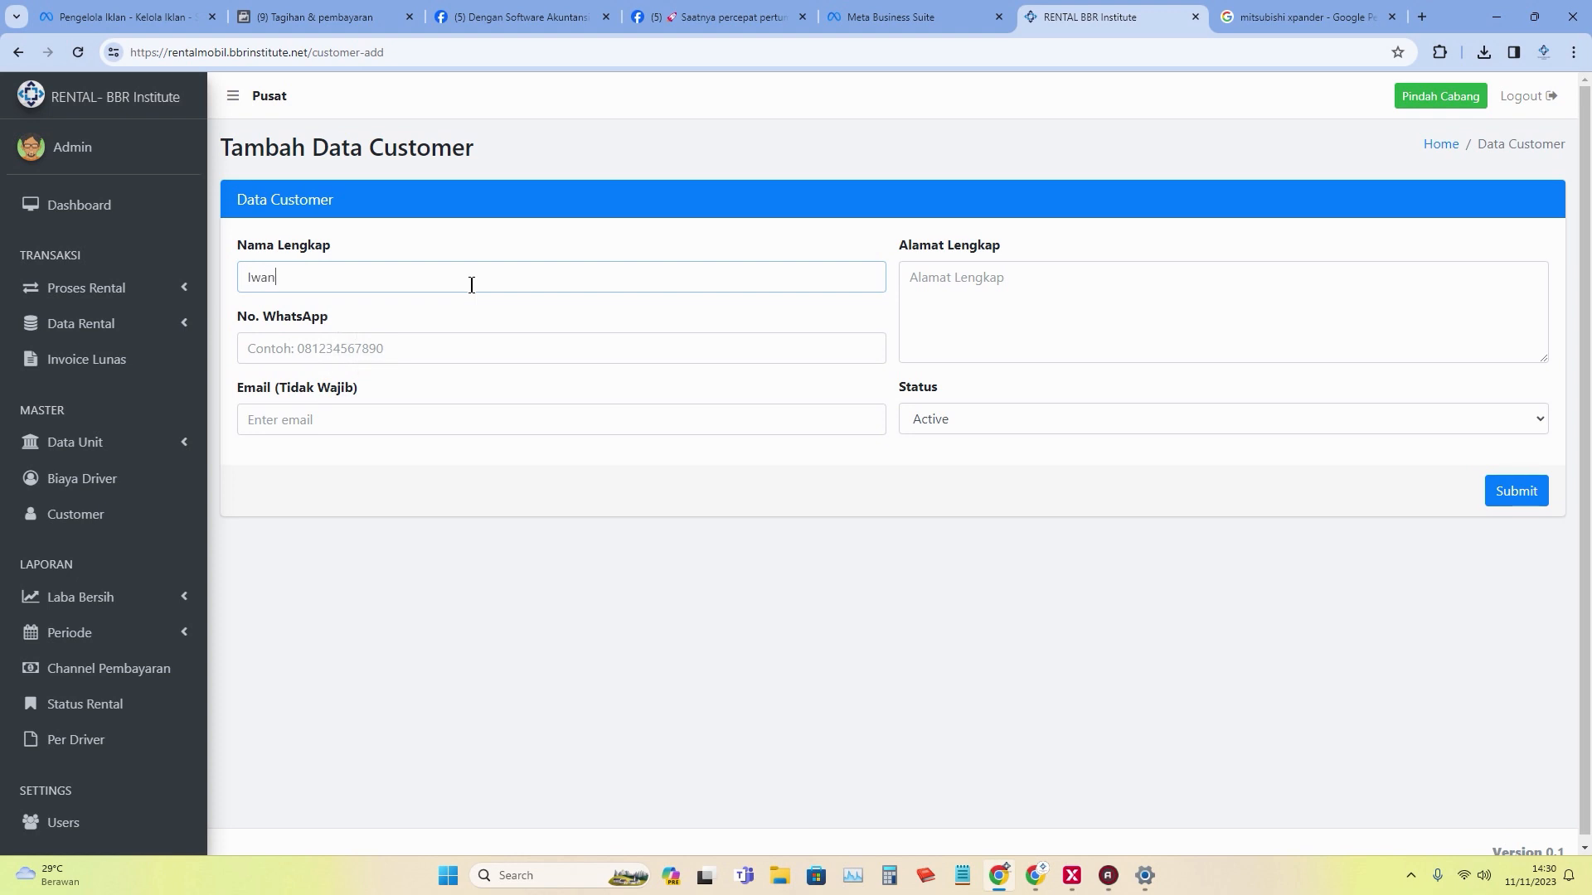
click(471, 355)
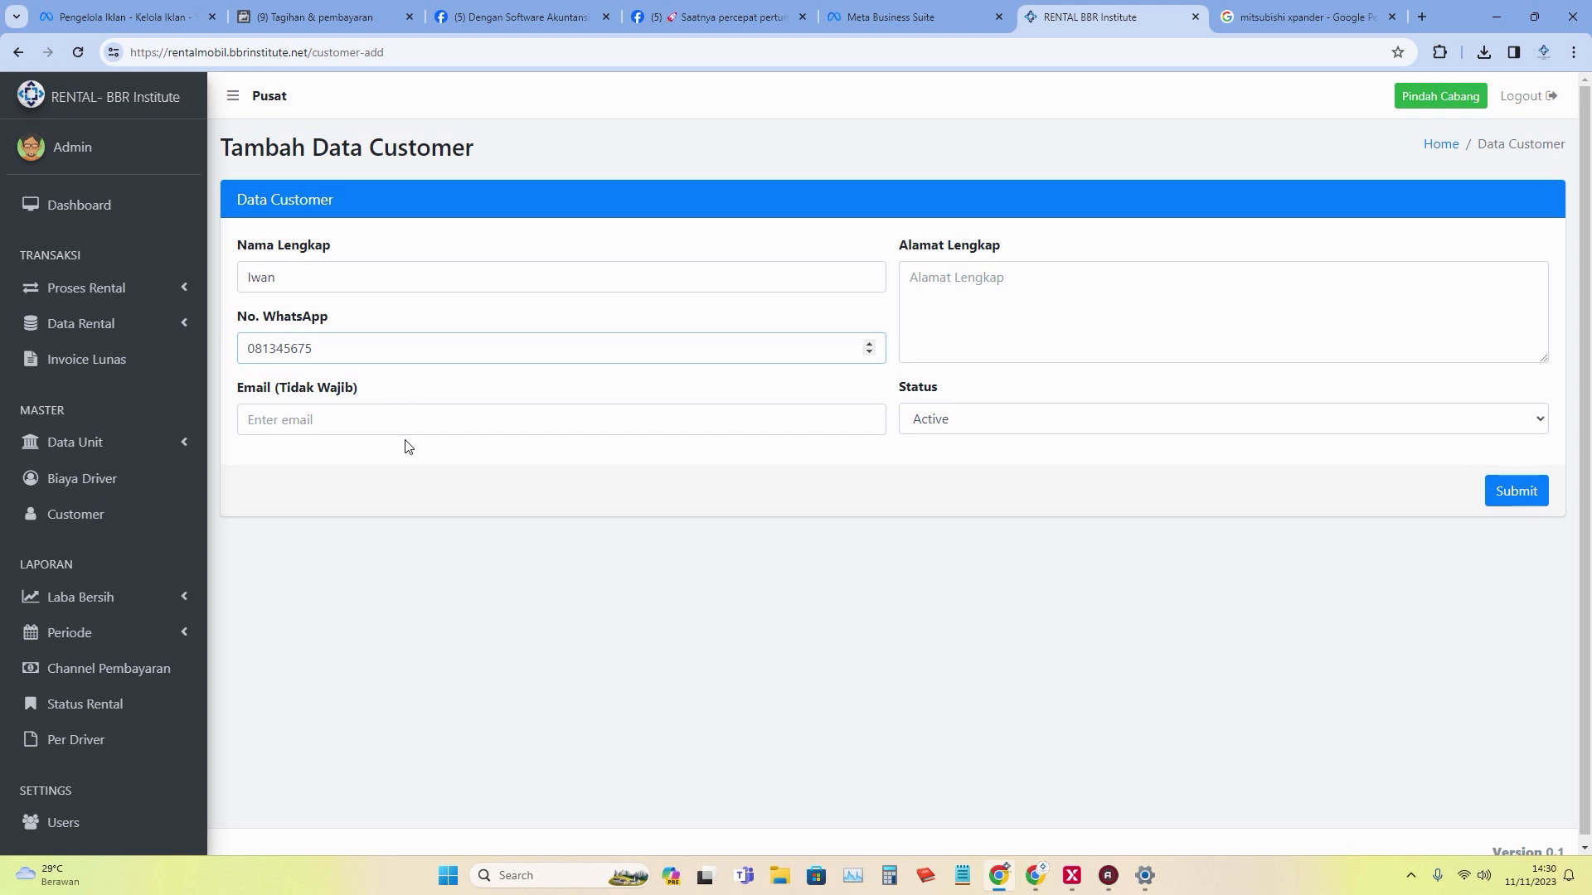
click(414, 420)
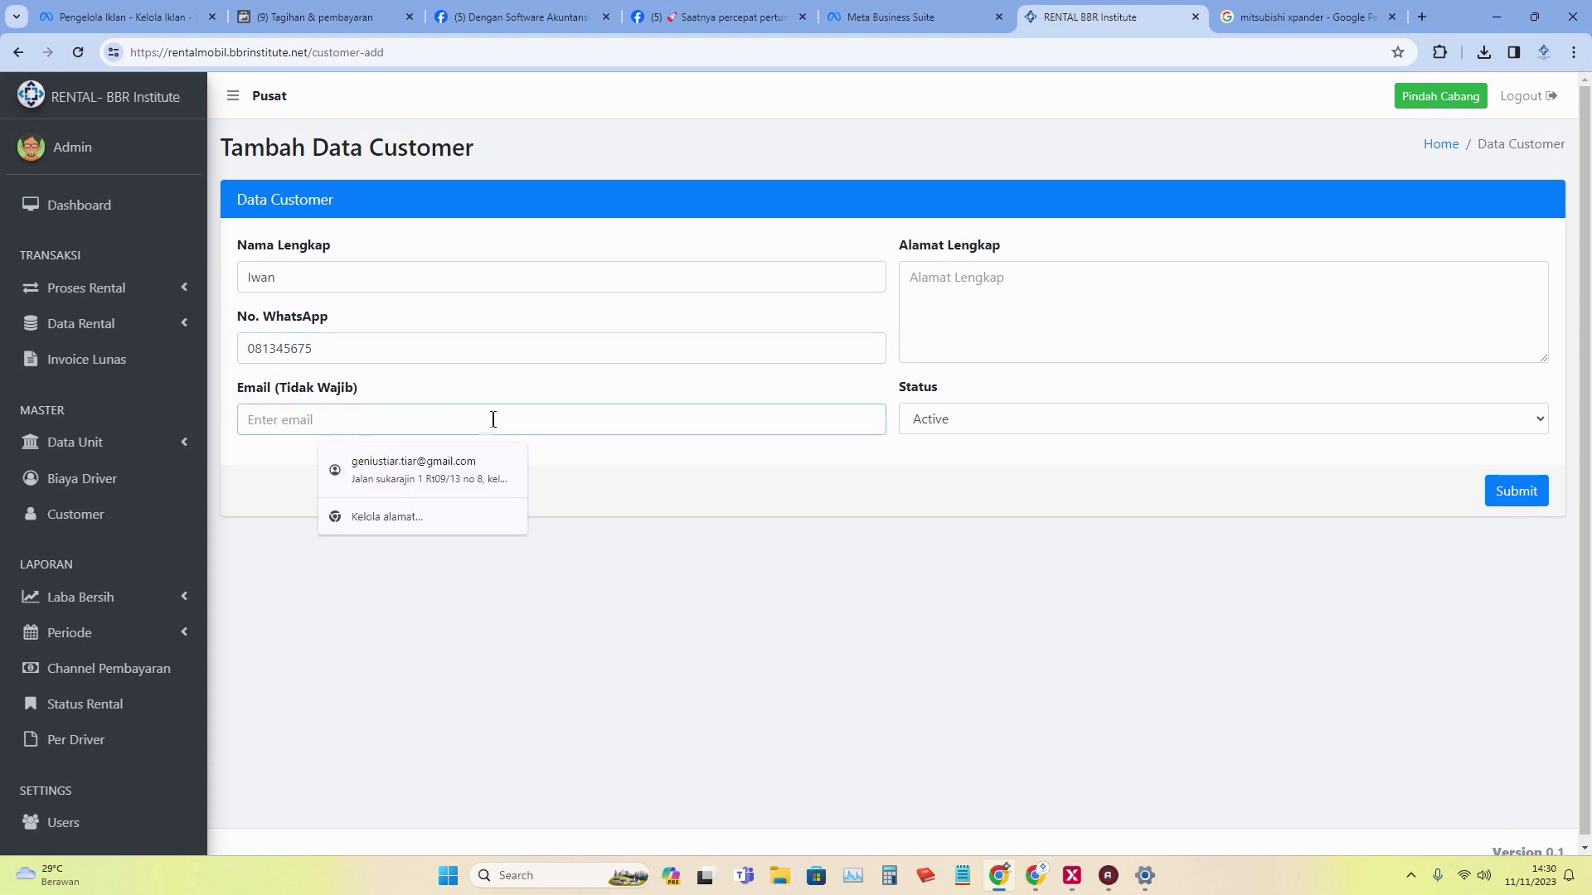
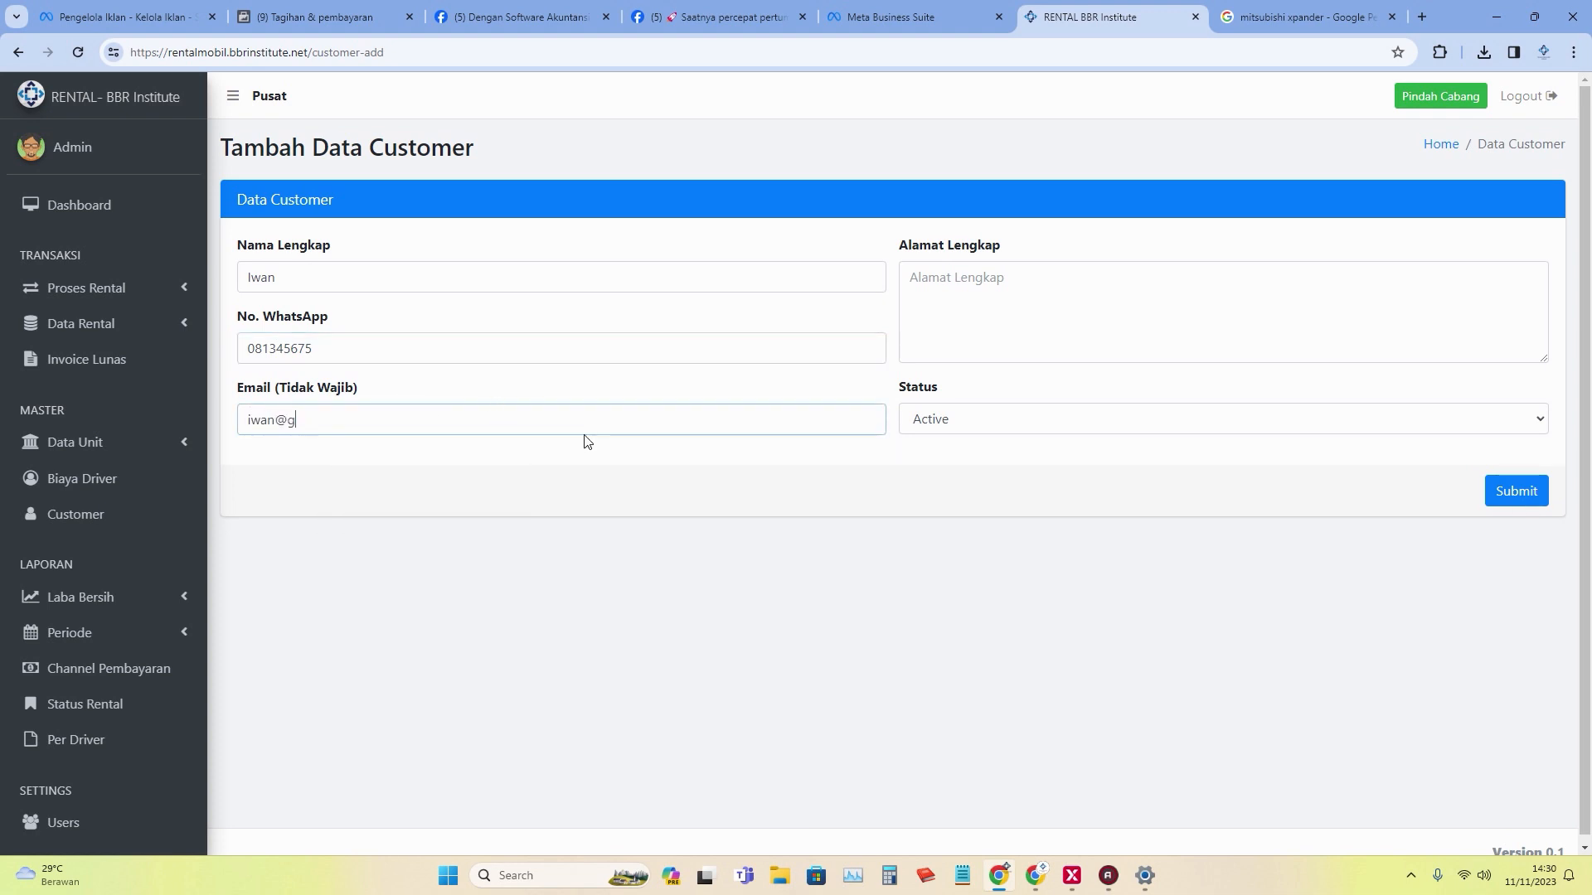
click(1007, 313)
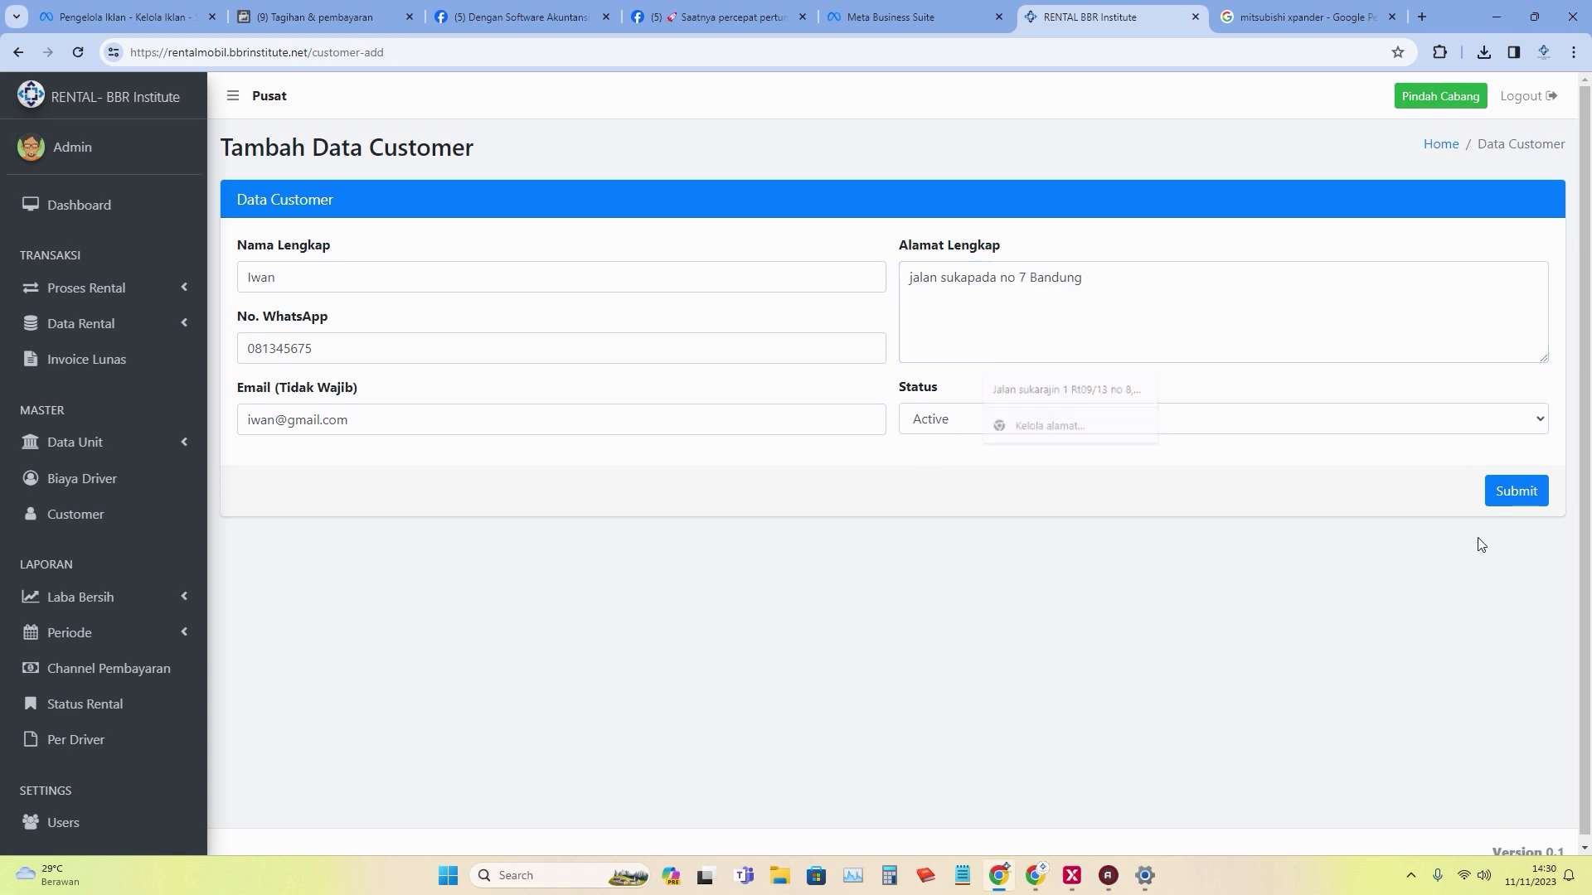
click(1516, 497)
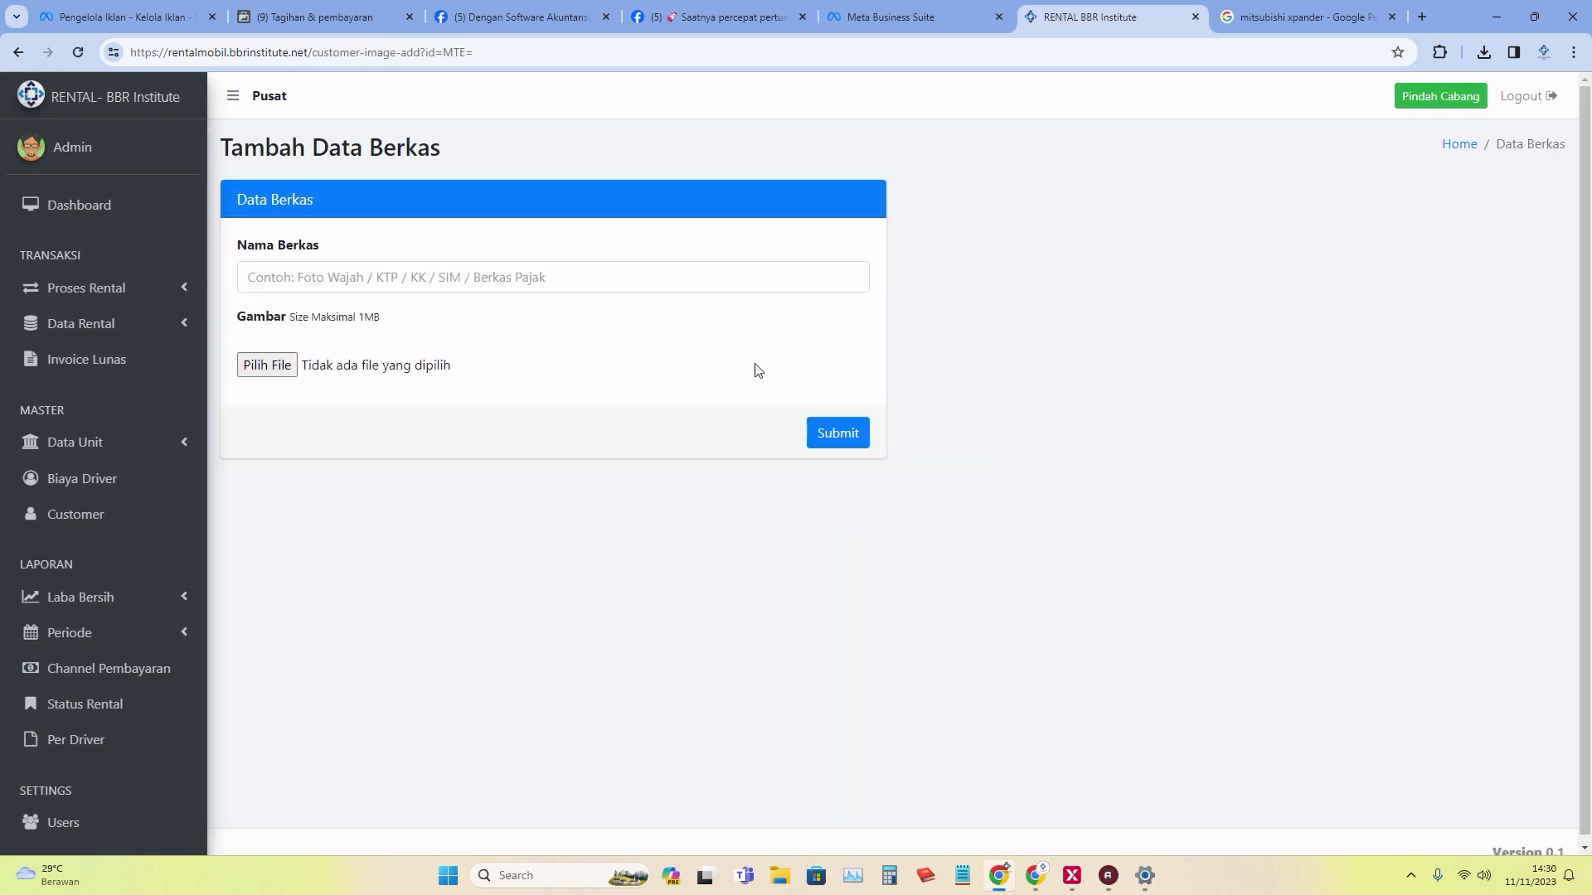
Save a KTP document for the customer with the watermark image attached.
click(580, 280)
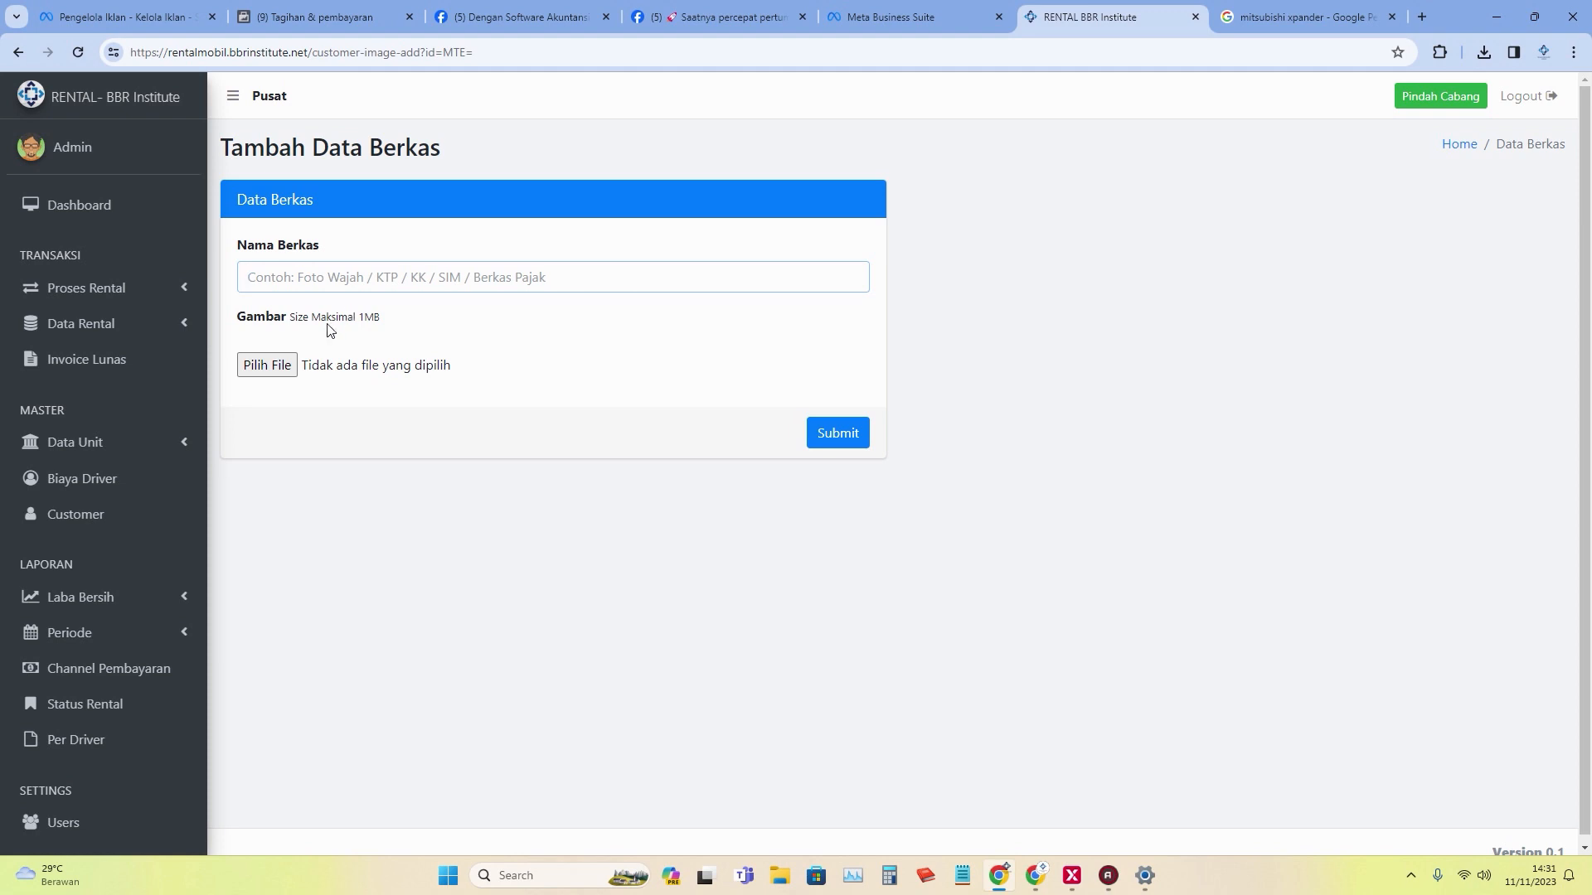
click(278, 367)
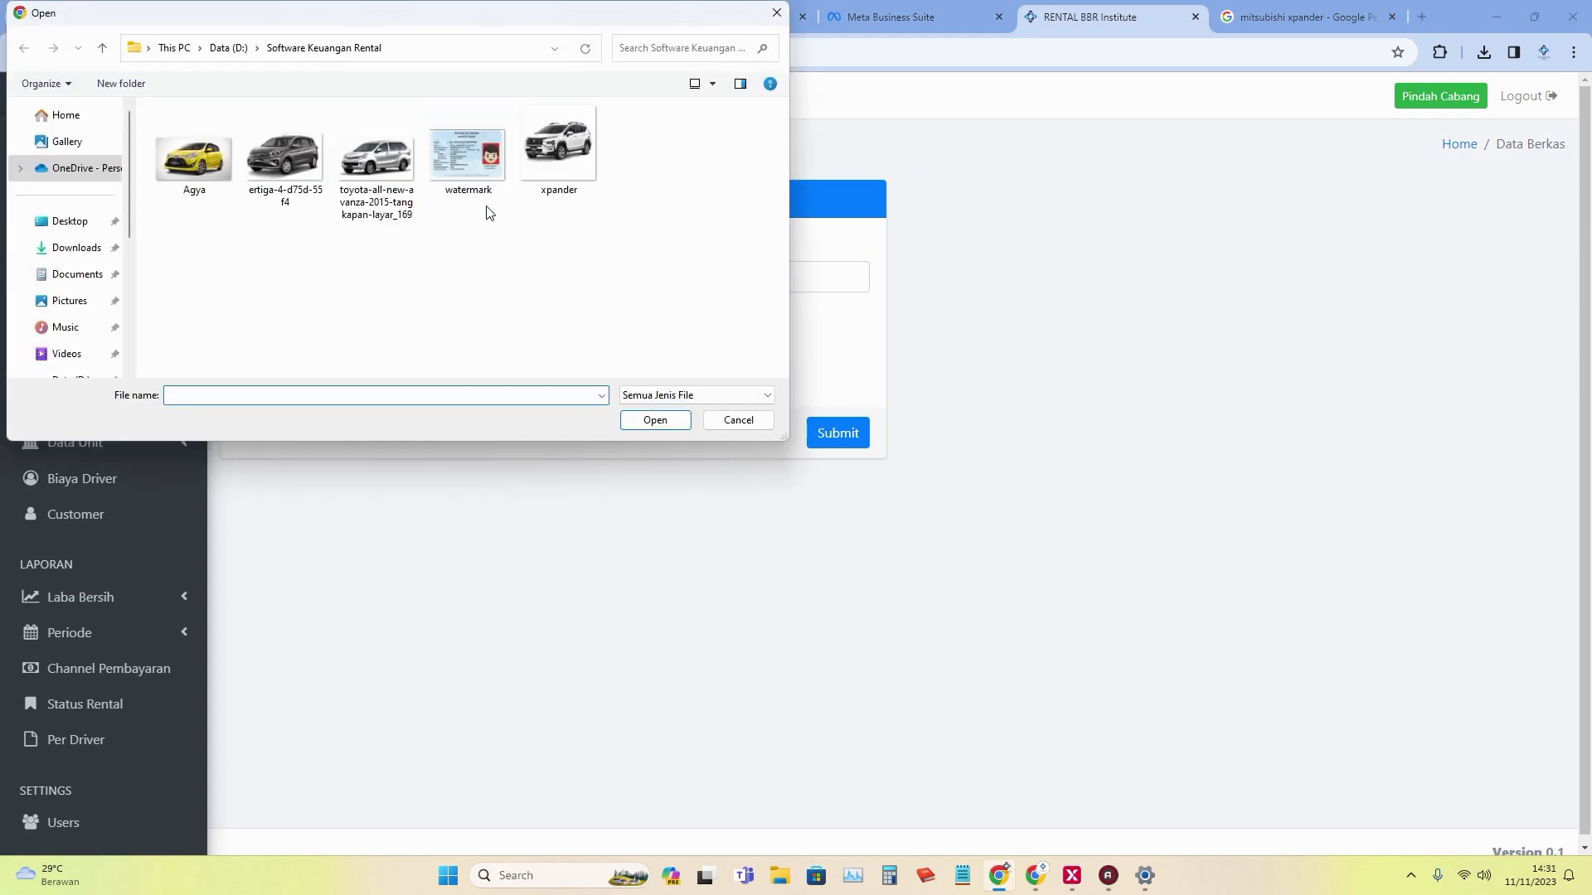
click(470, 169)
click(653, 420)
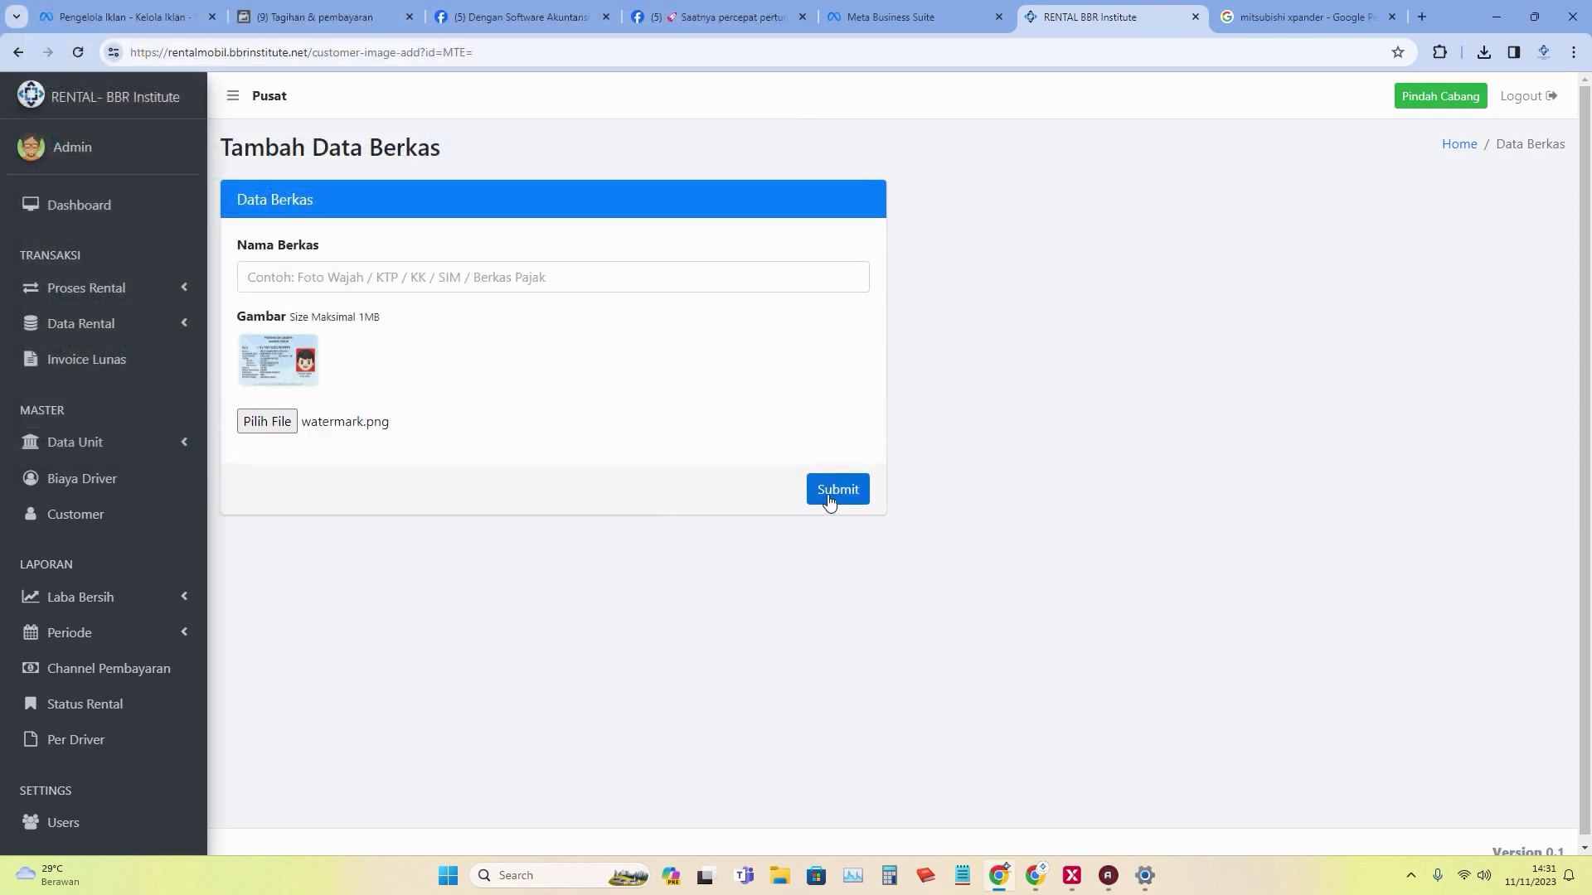
click(829, 497)
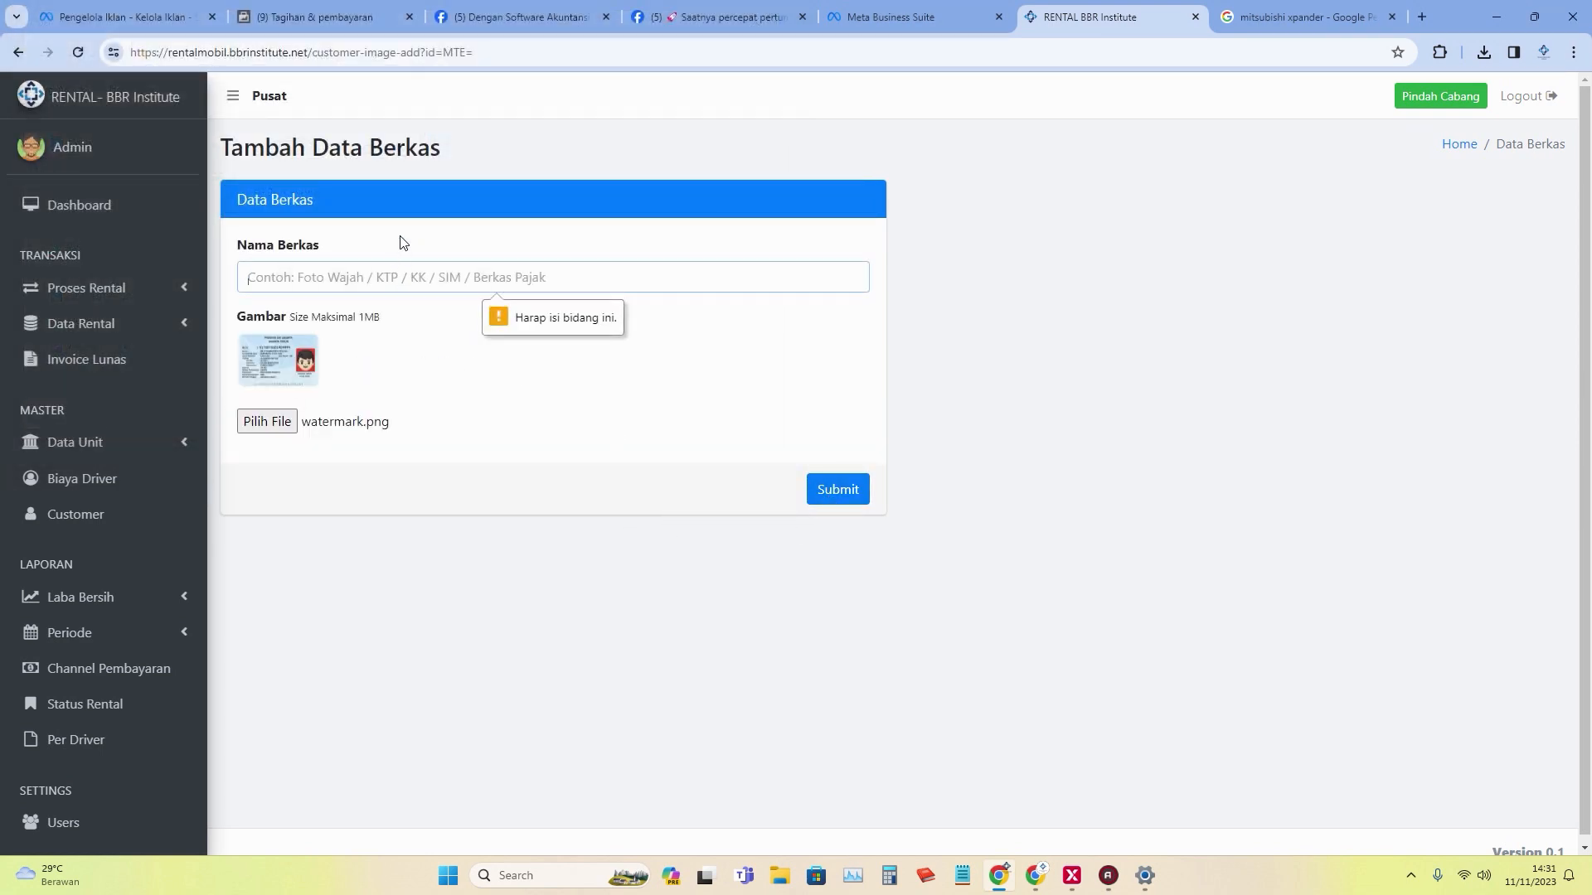
text(KTP)
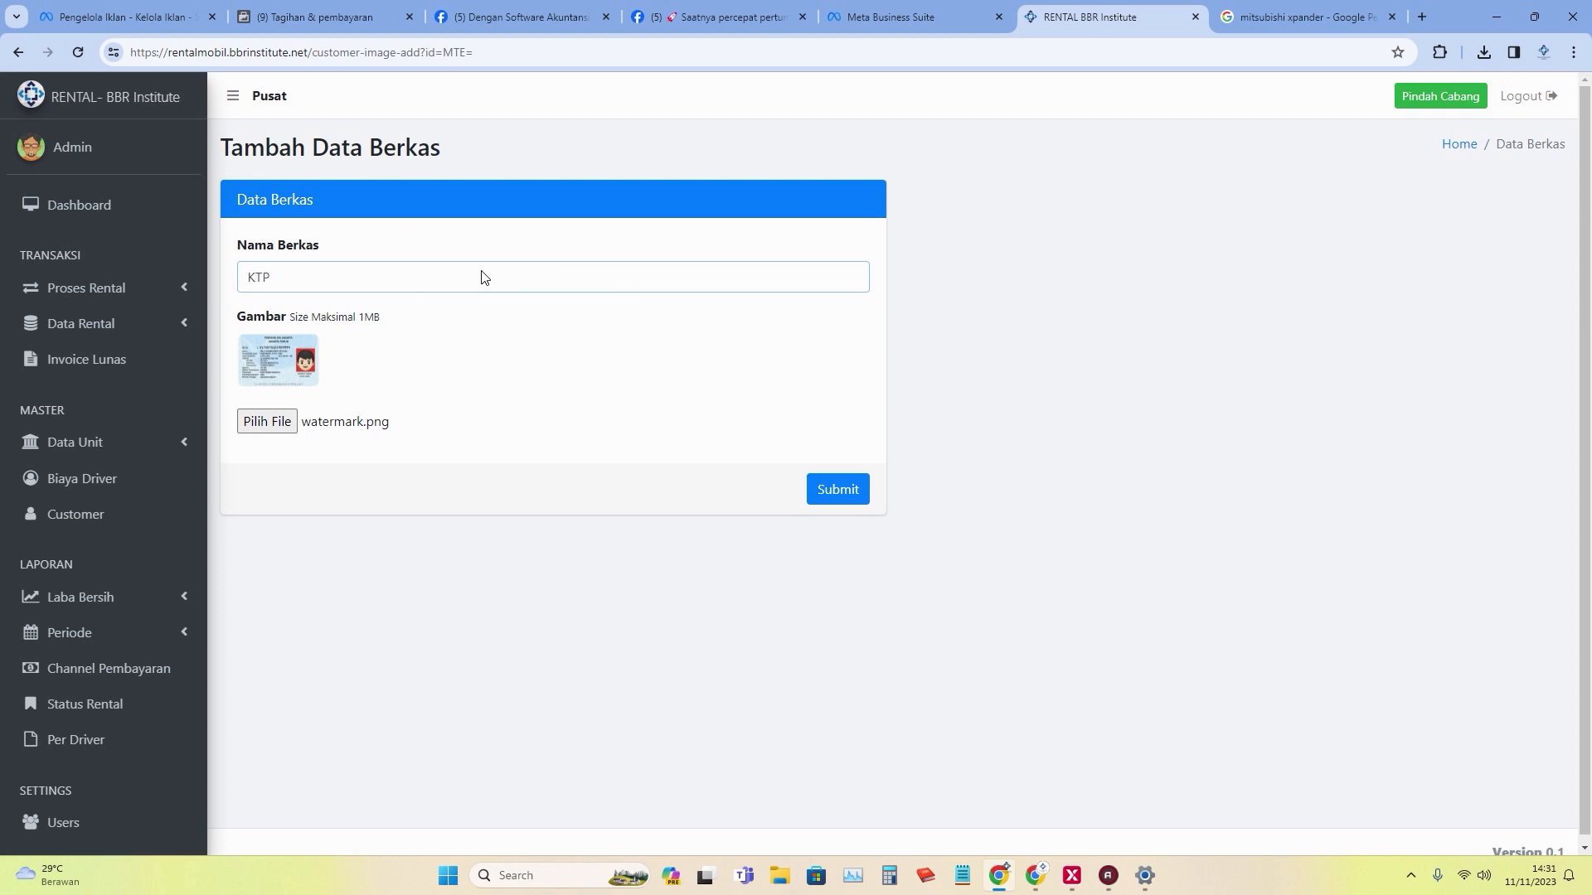
click(842, 497)
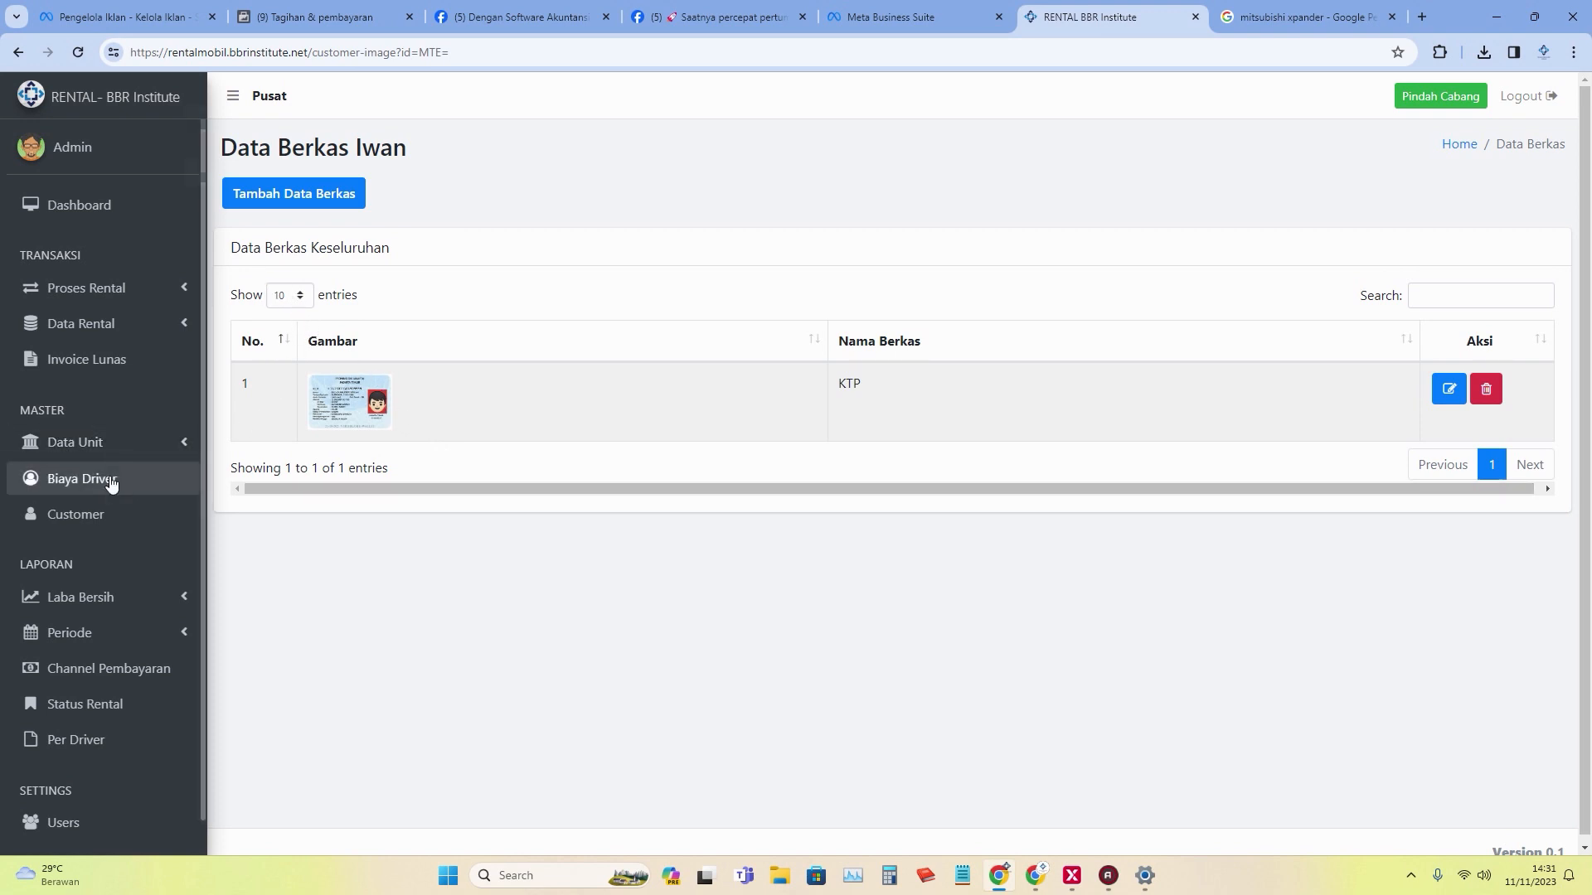
Move from the Customer list to the Biaya Driver page listing daily driver fees.
click(131, 516)
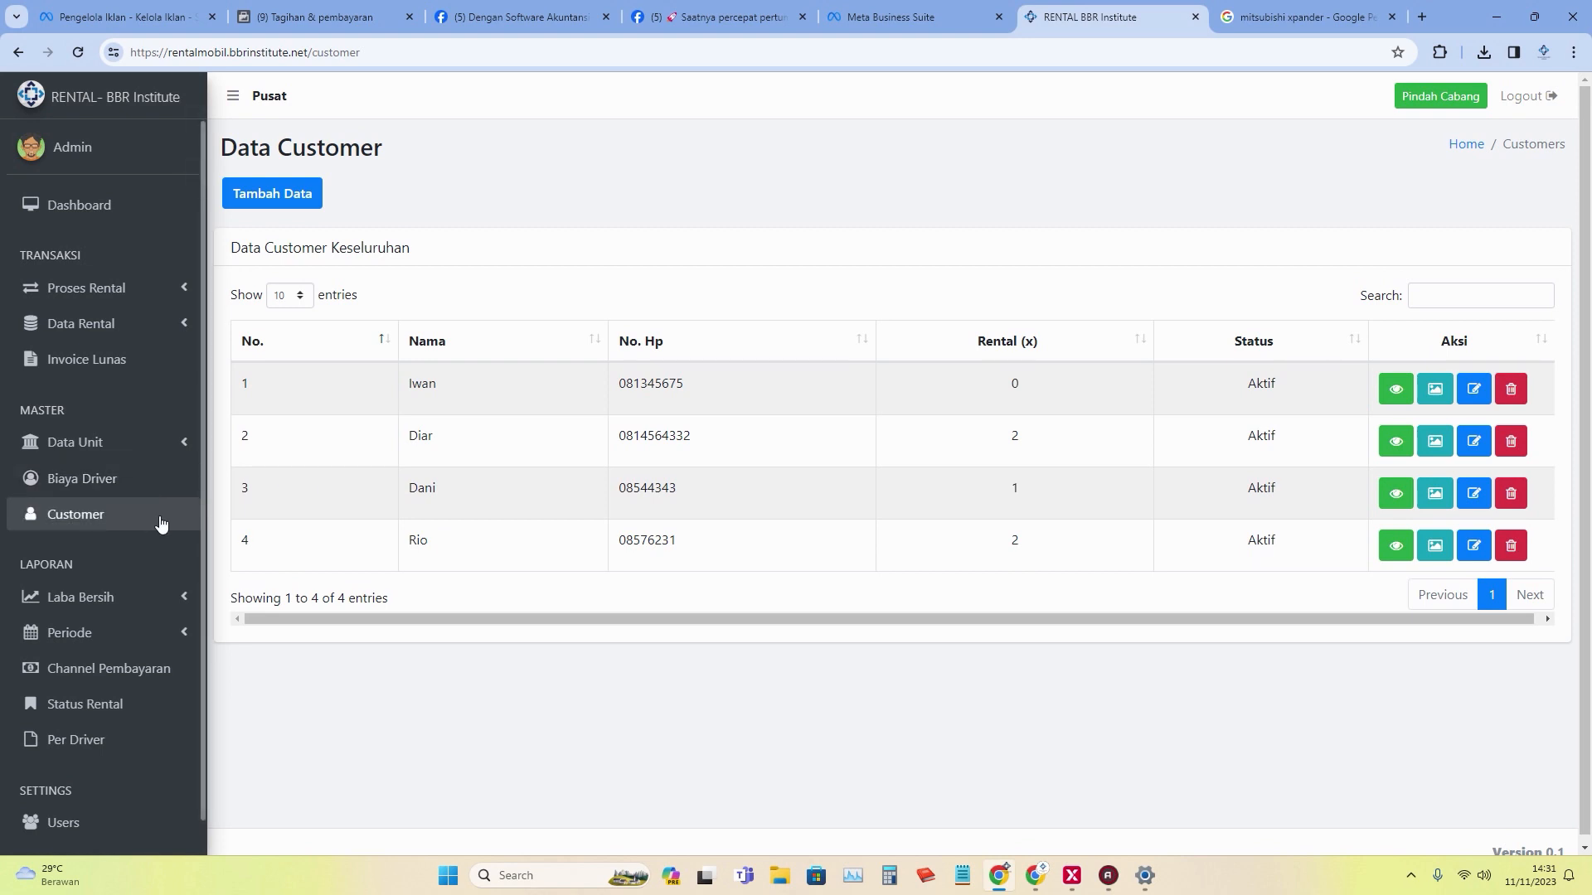
click(139, 476)
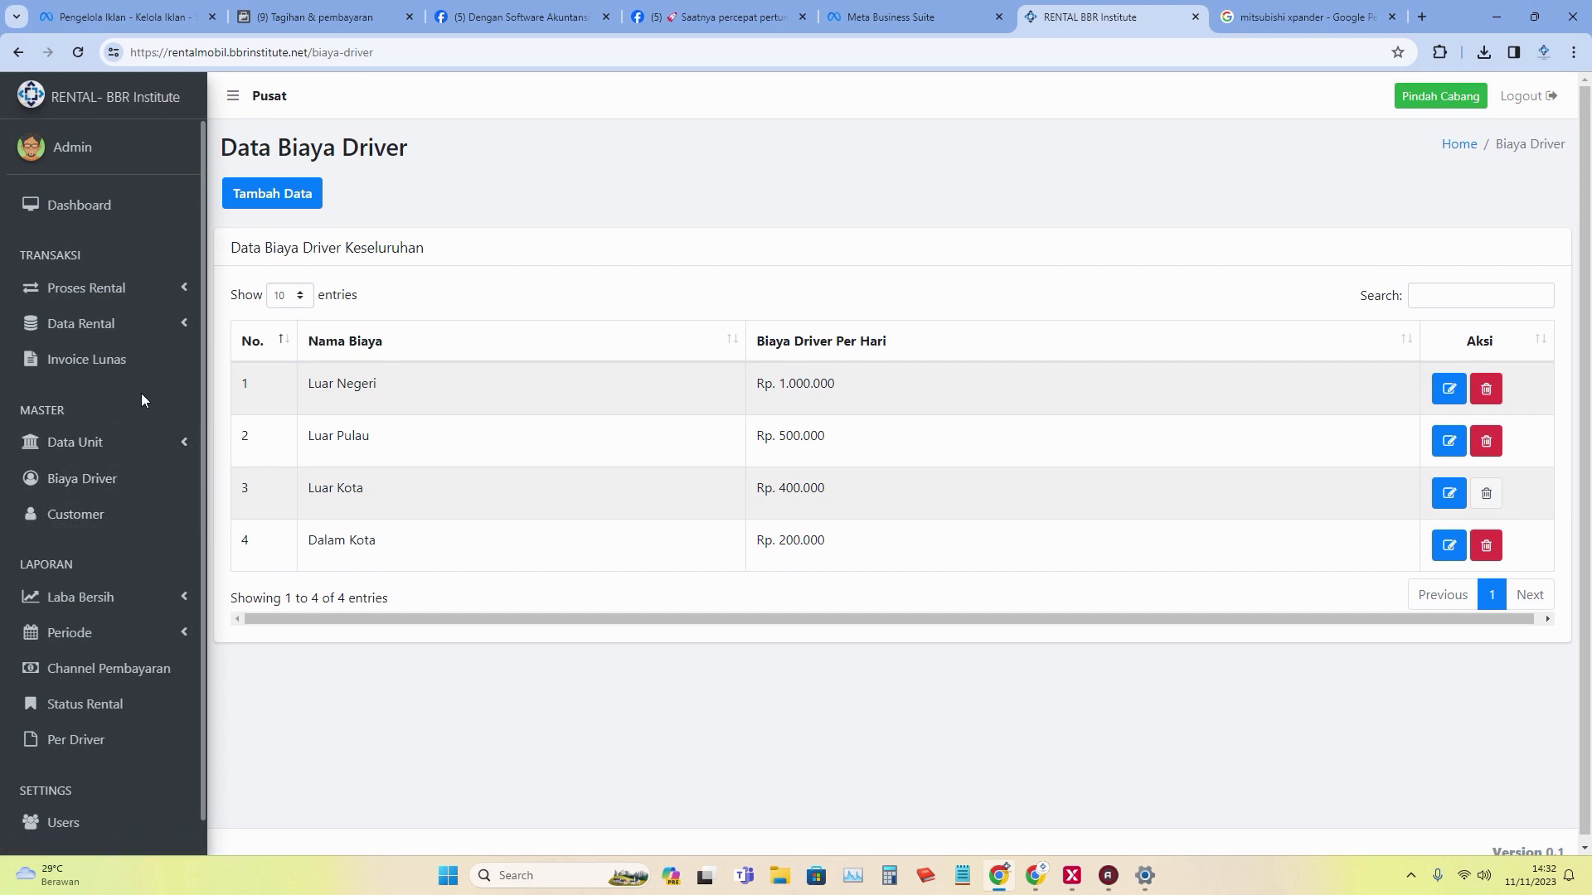
click(138, 290)
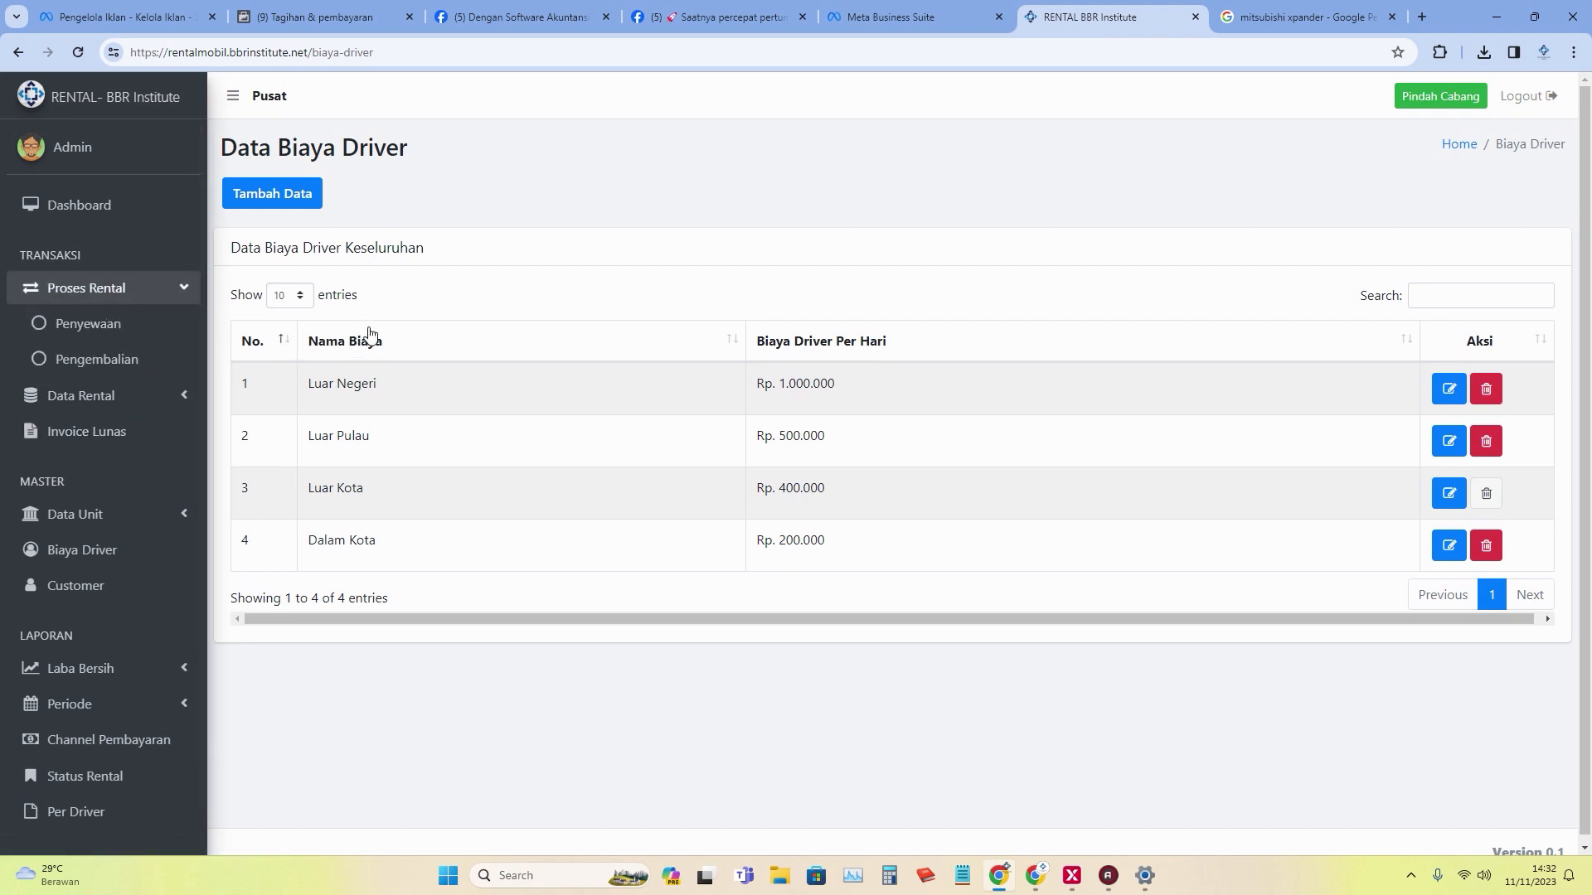
Start a Penyewaan for the customer on 11 November 2023 at 14.32 to list available units.
click(155, 331)
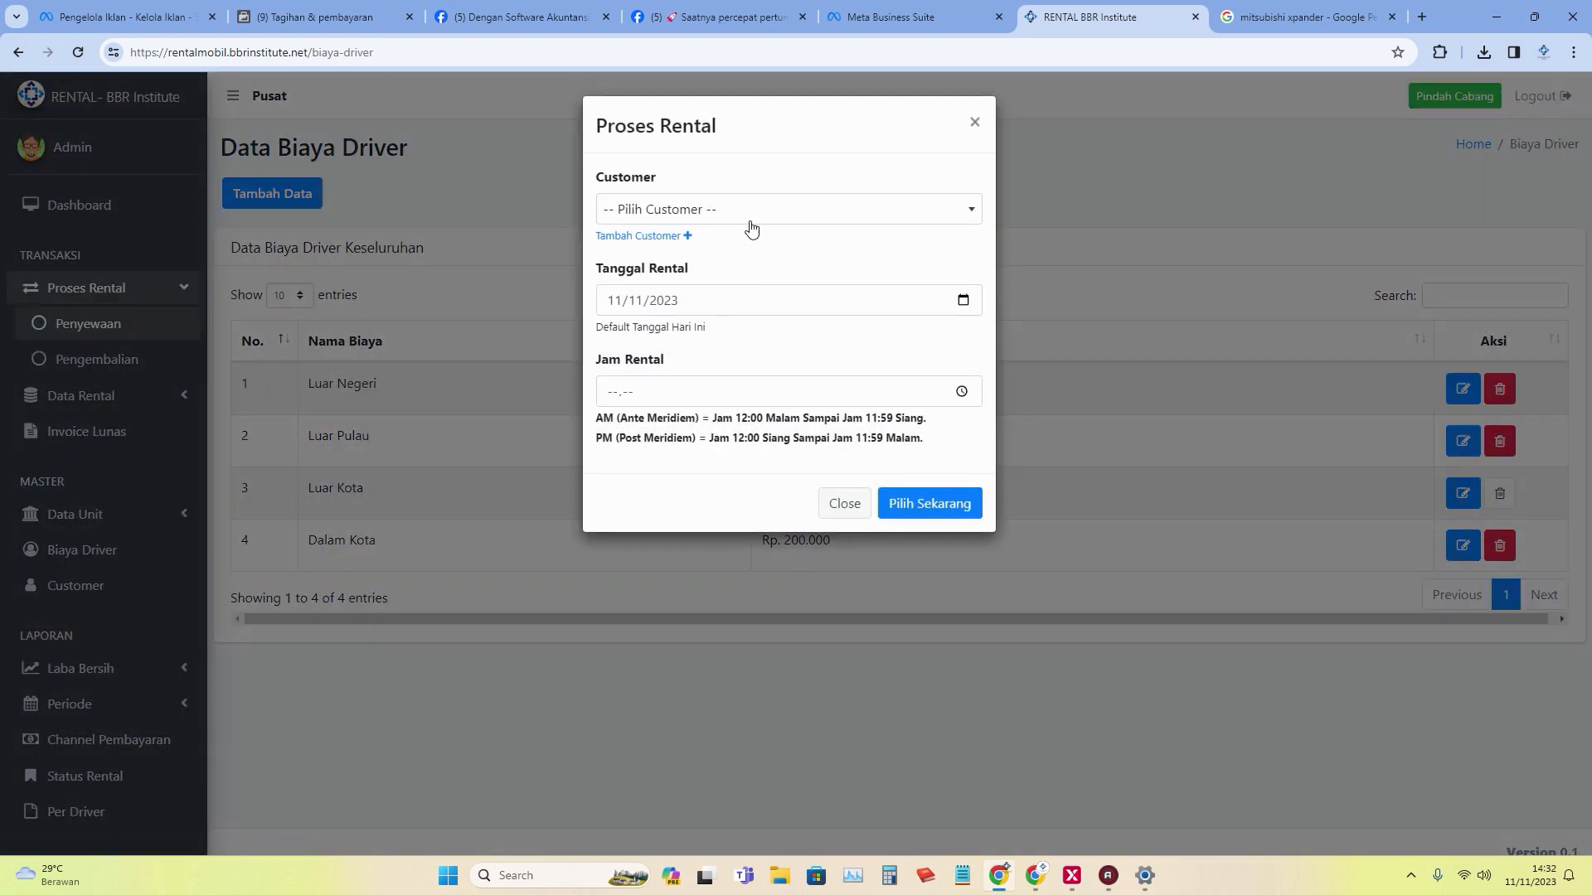
click(750, 220)
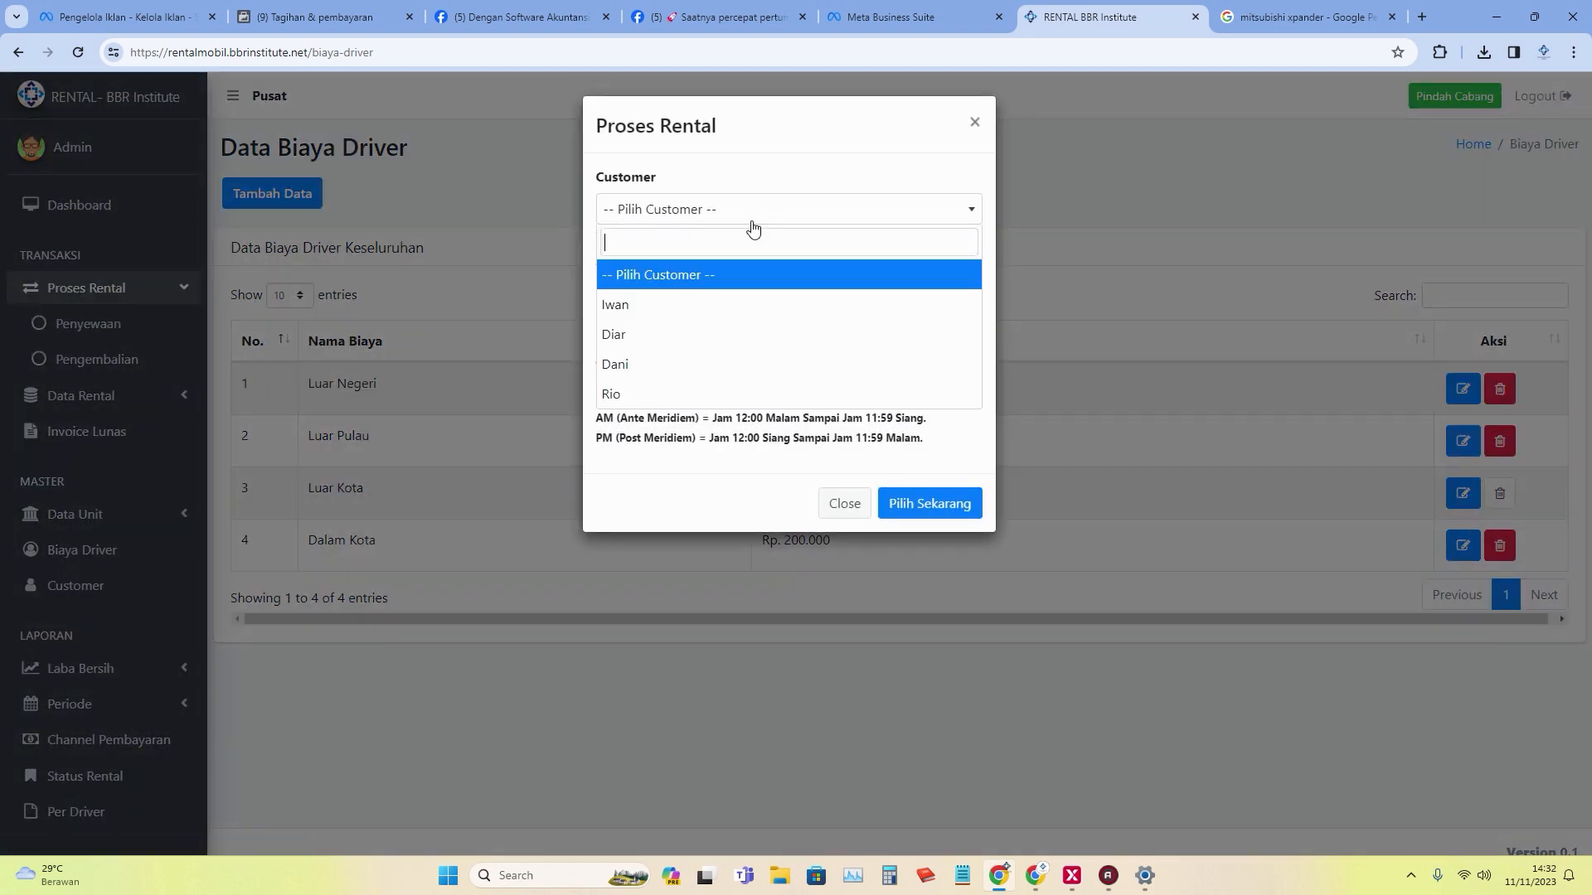
click(711, 306)
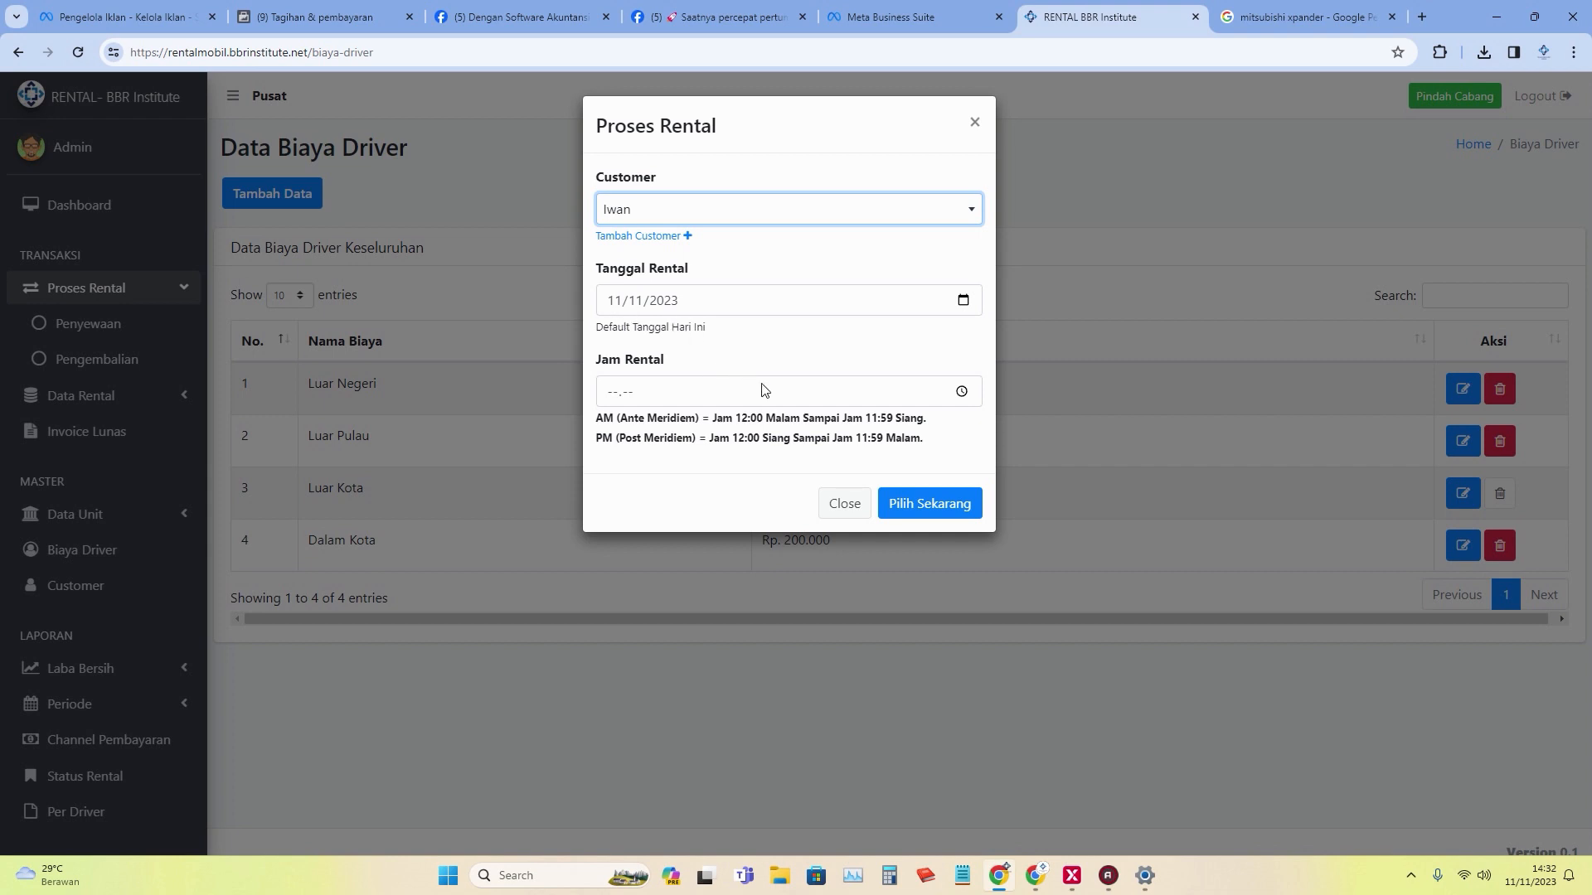
click(741, 392)
click(960, 392)
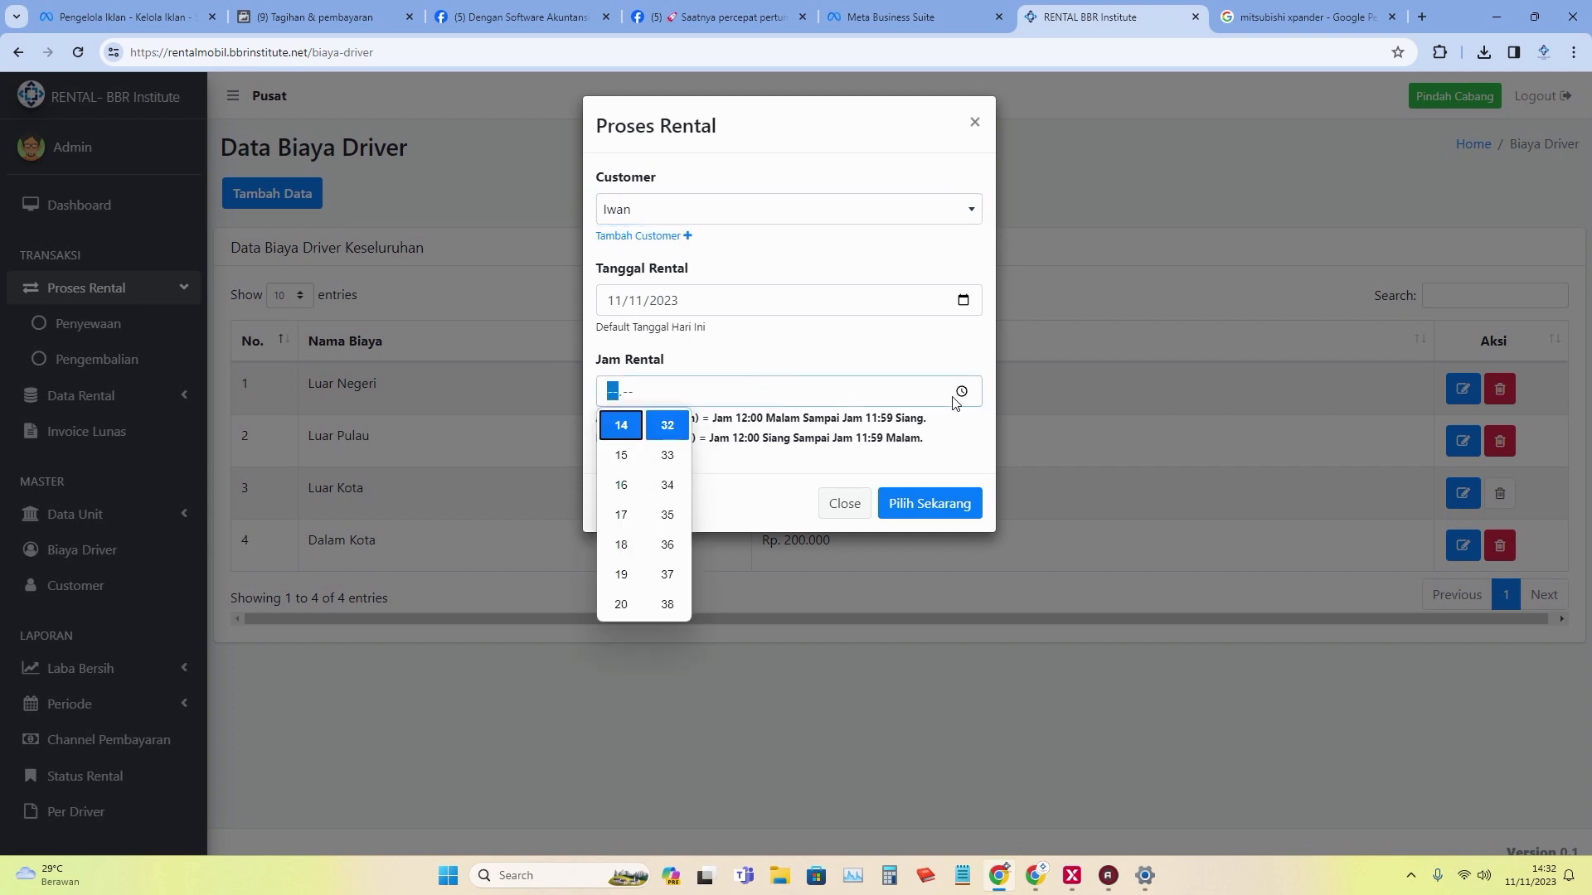
click(622, 426)
click(667, 426)
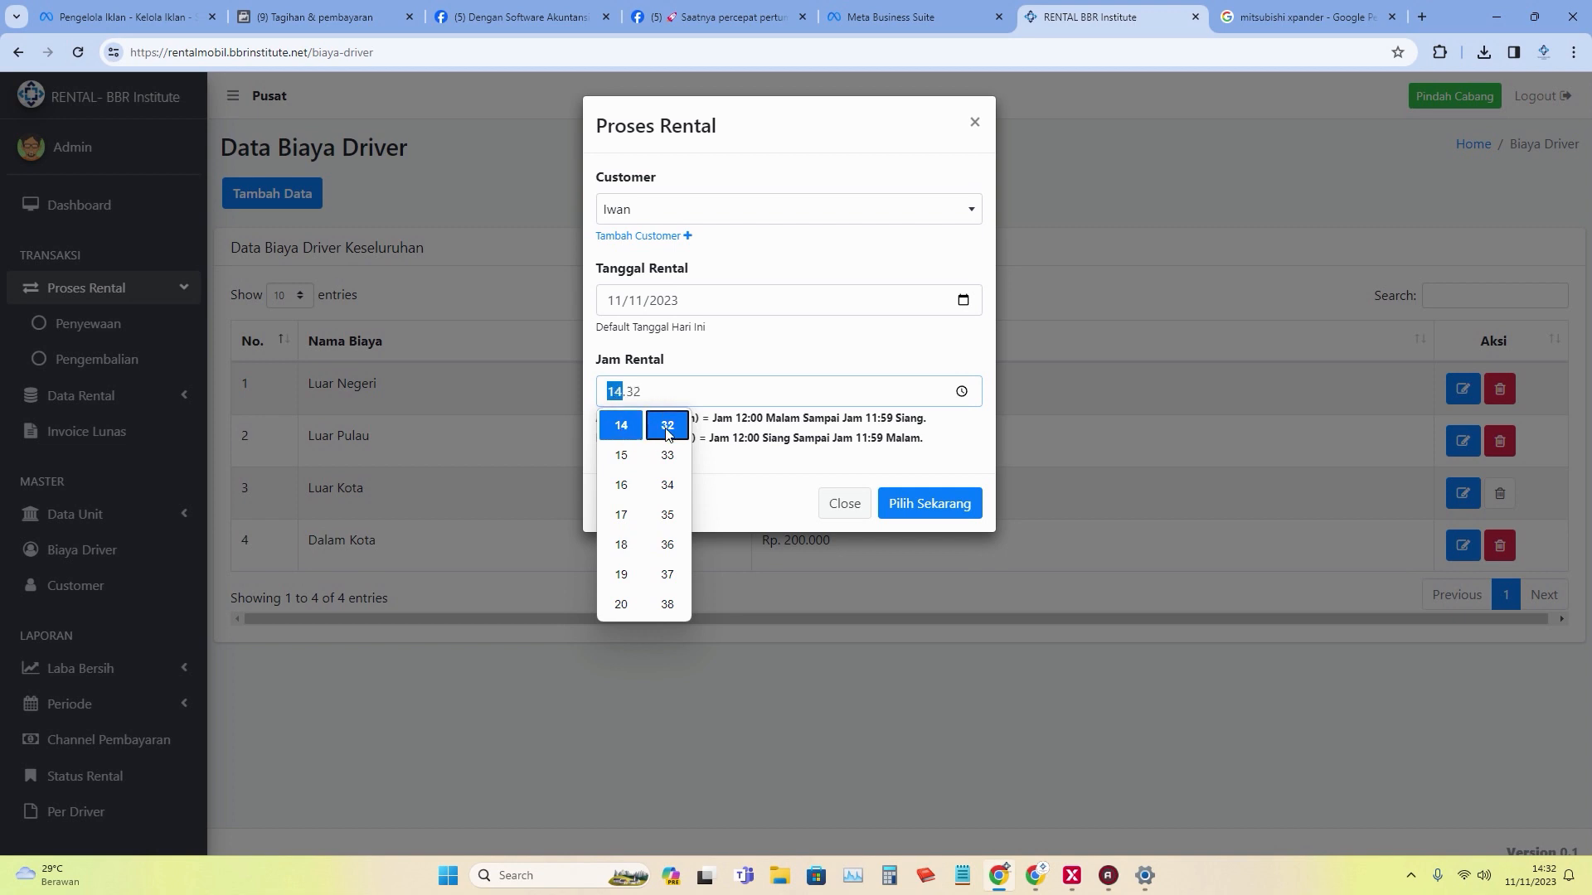
click(961, 507)
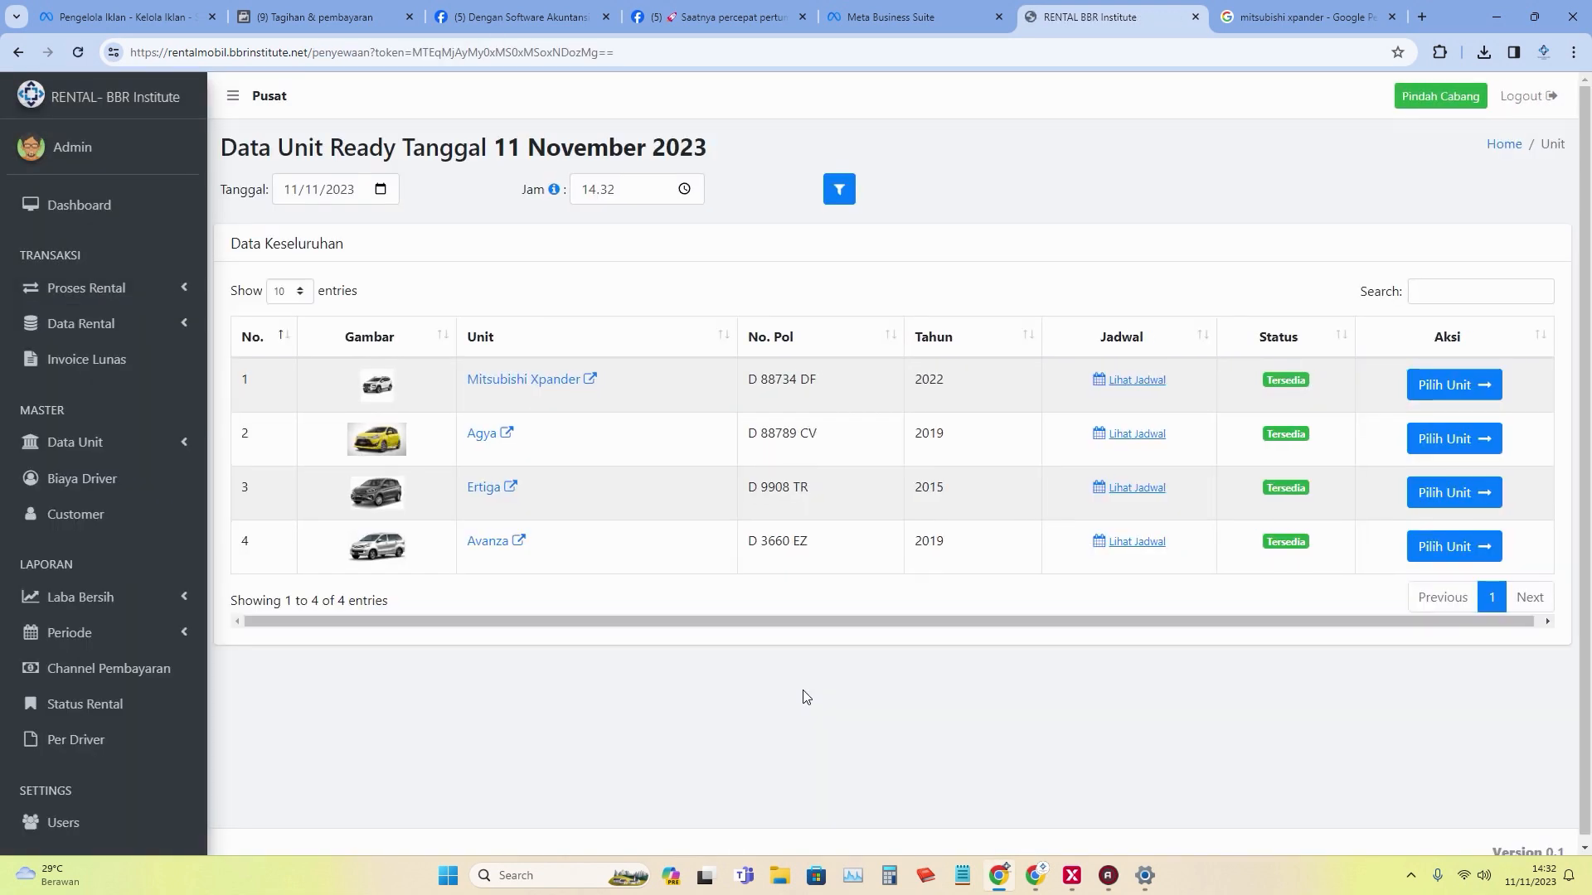
click(139, 288)
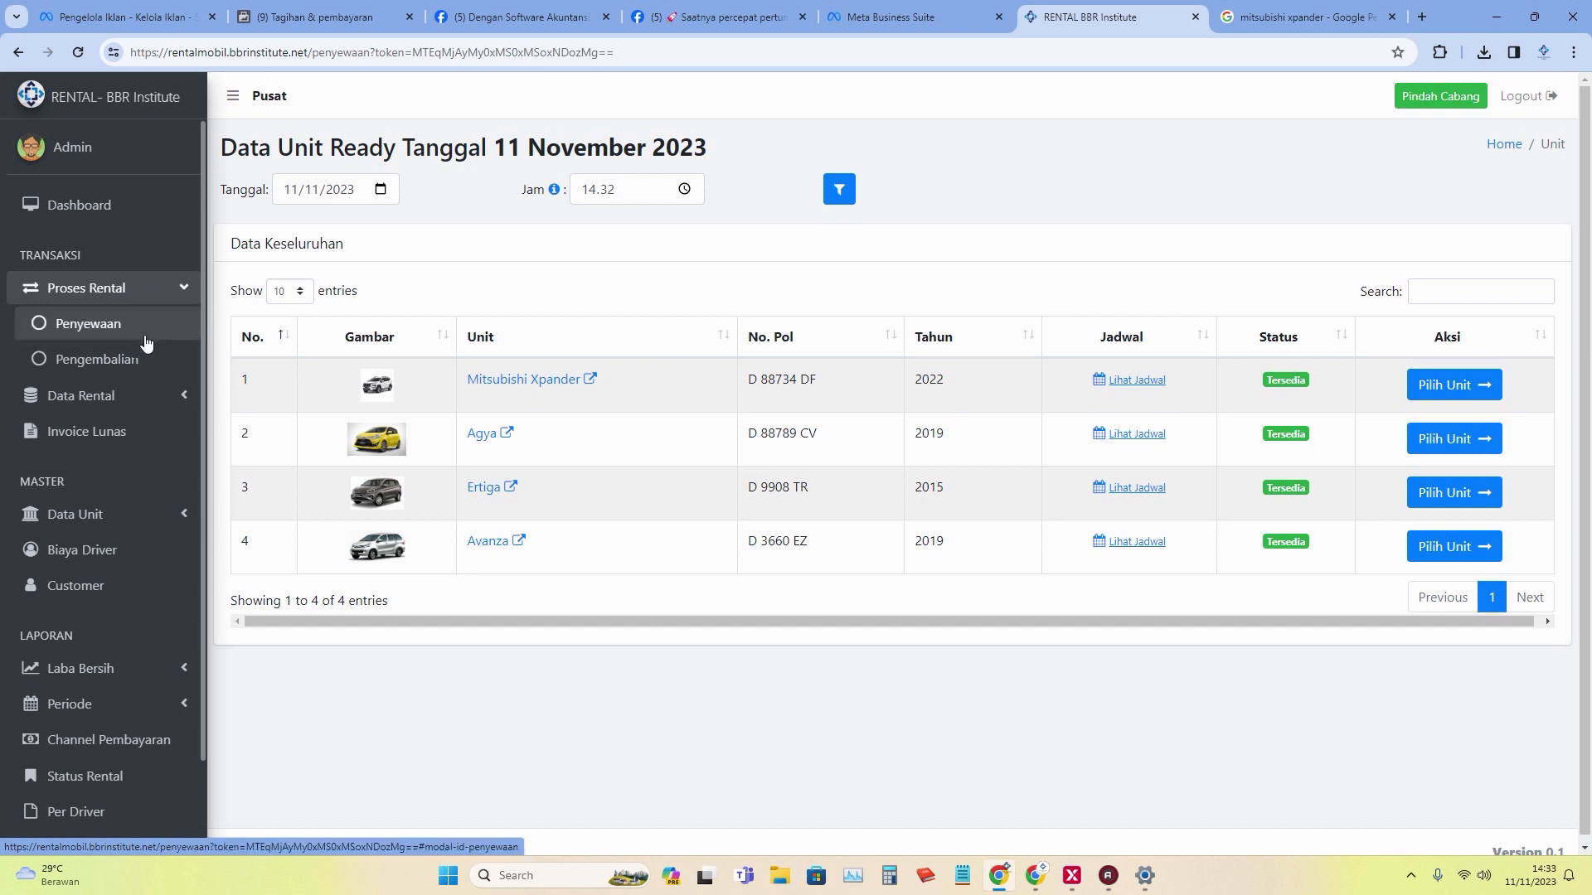
From Booking Masuk, pick the customer in the Proses Rental form with rental time 14.33.
click(154, 393)
click(157, 432)
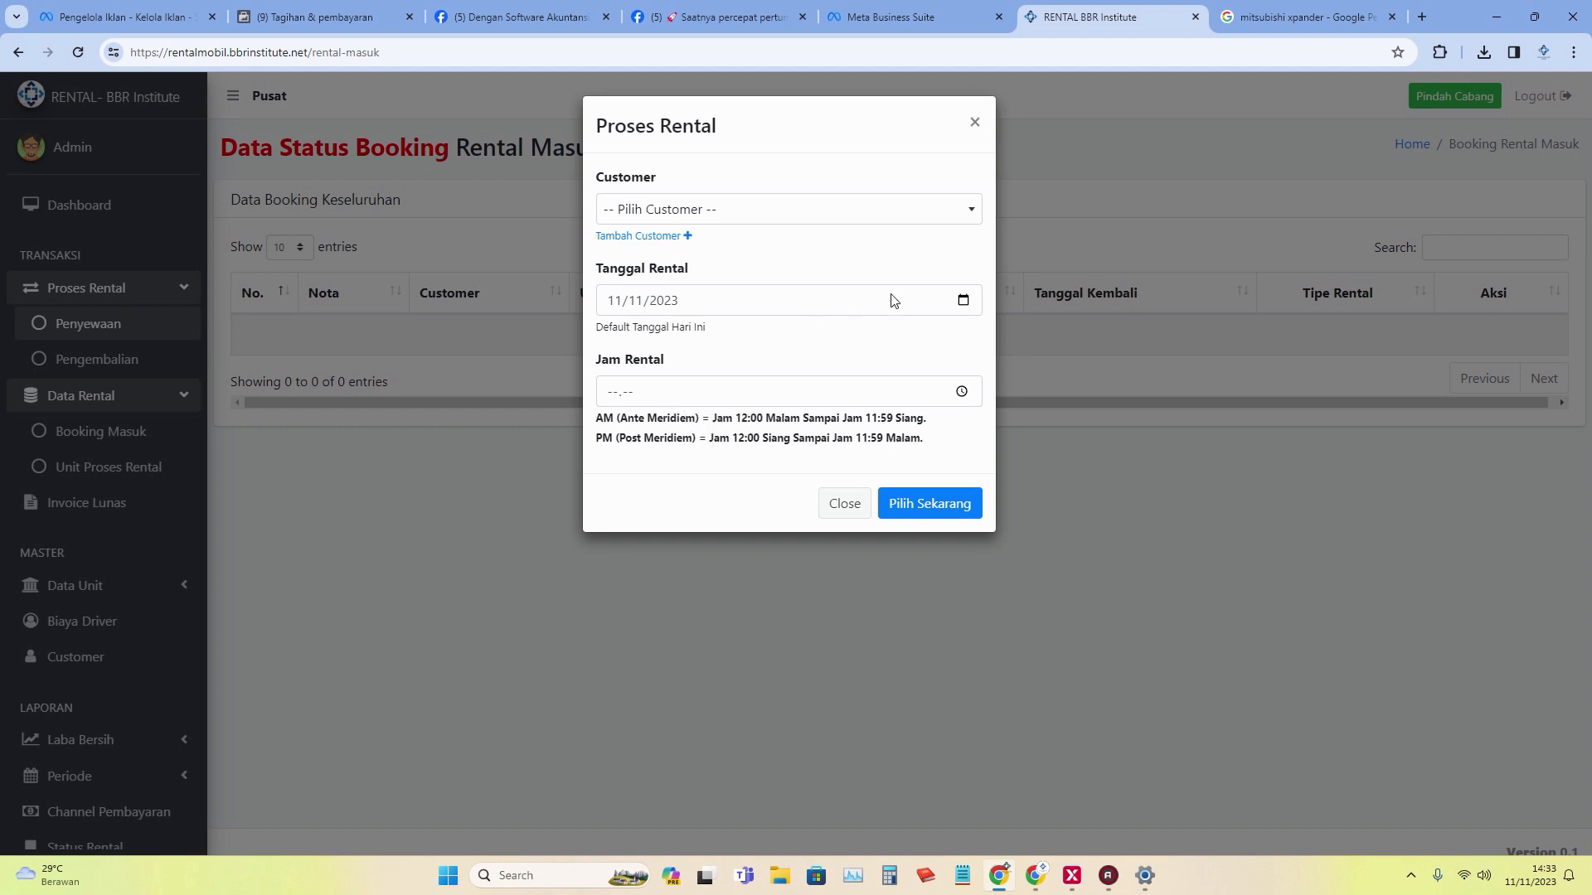
click(794, 207)
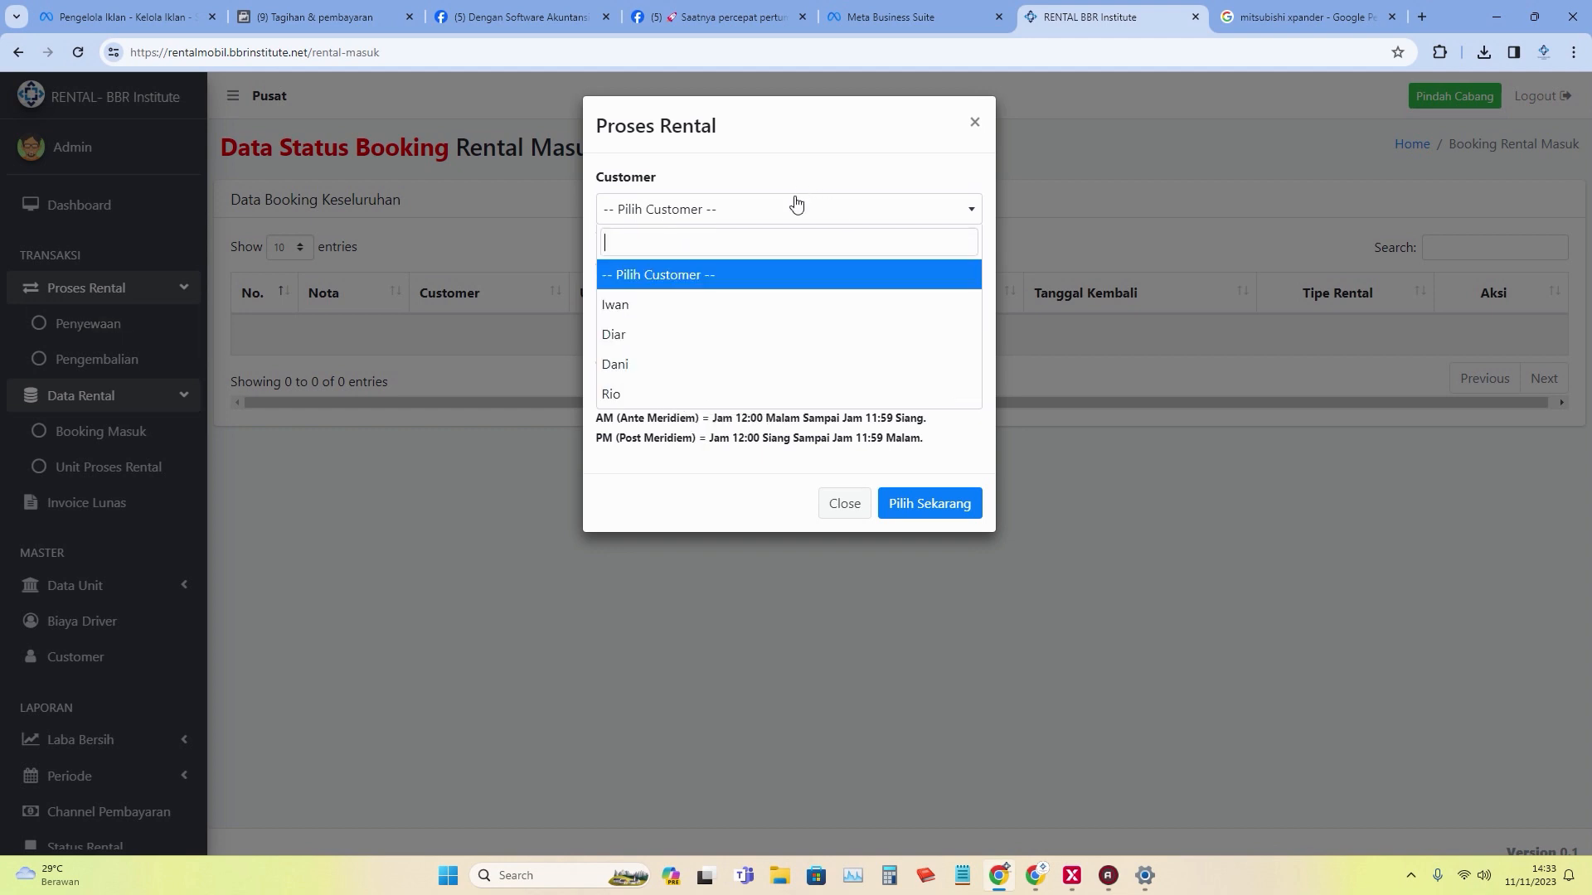
click(786, 319)
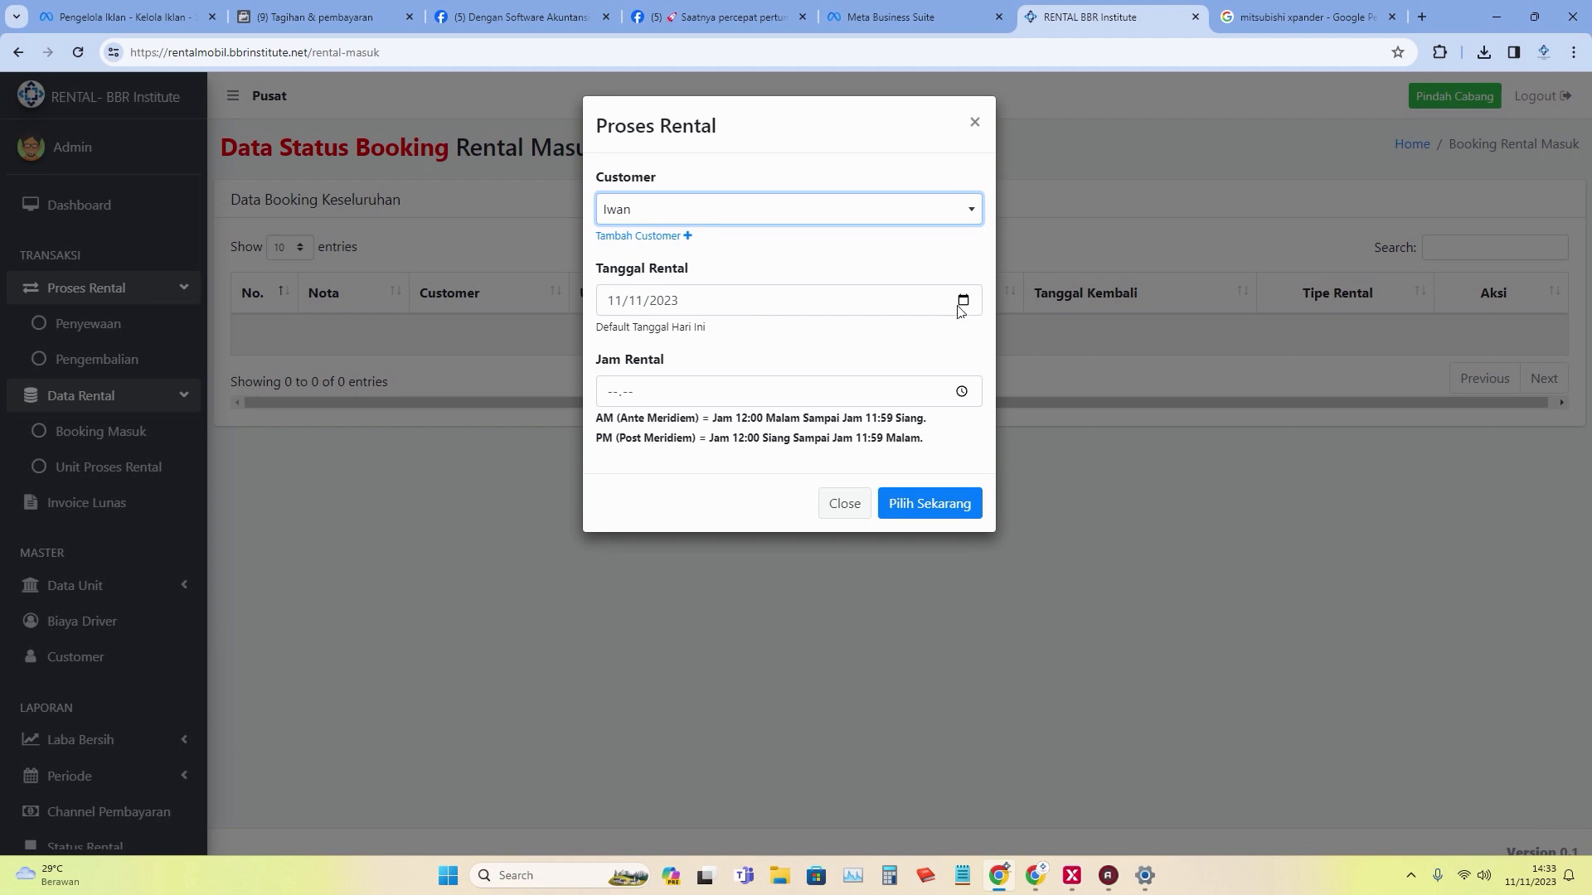
click(960, 395)
click(621, 428)
click(668, 427)
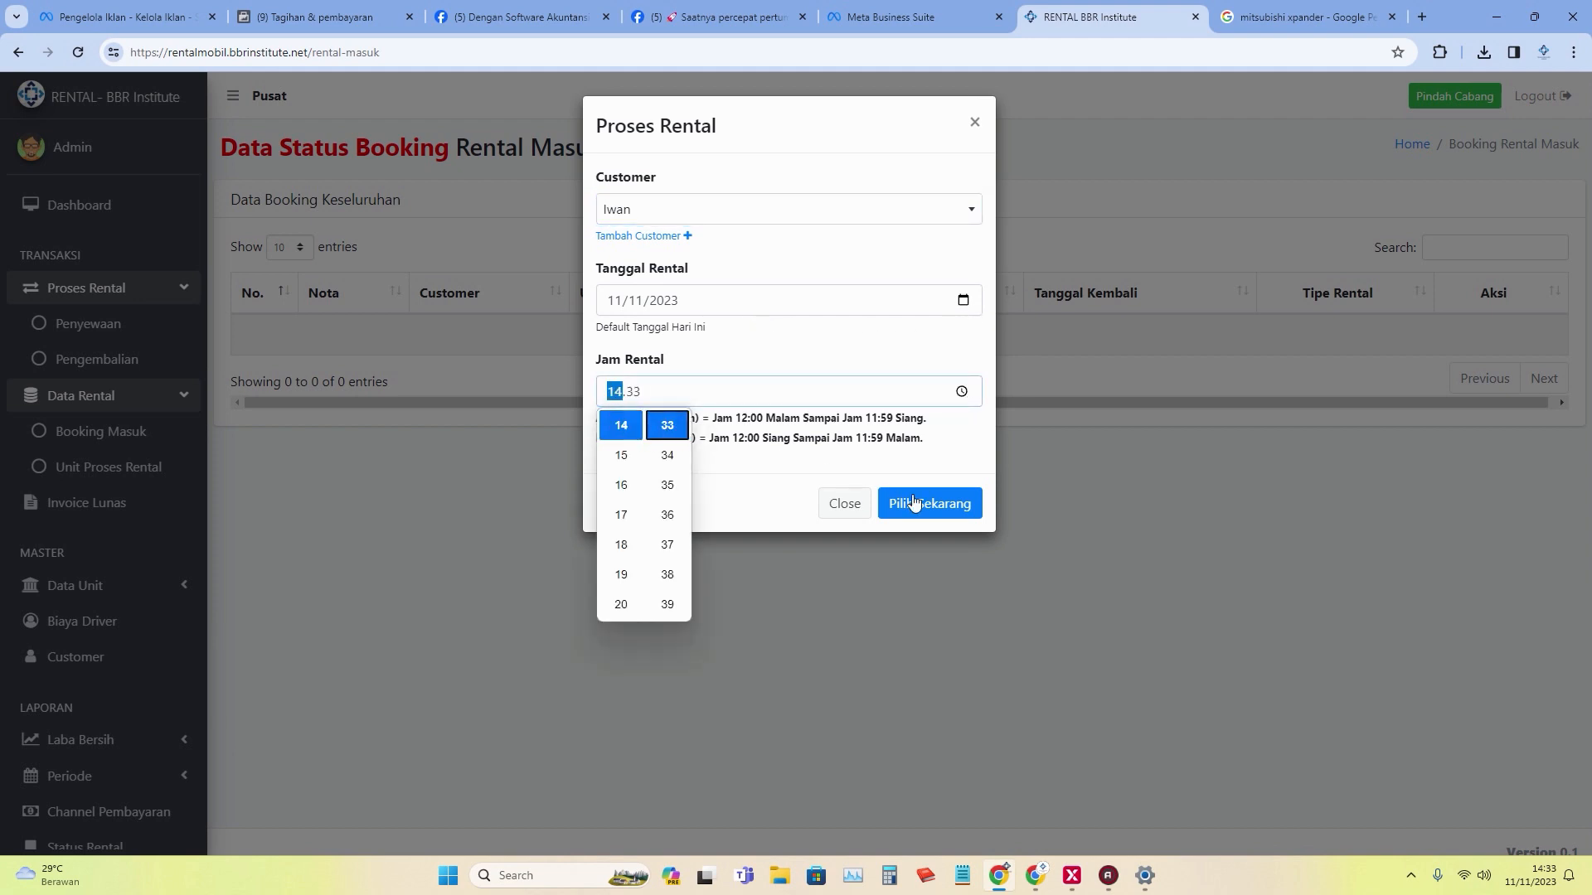
click(916, 502)
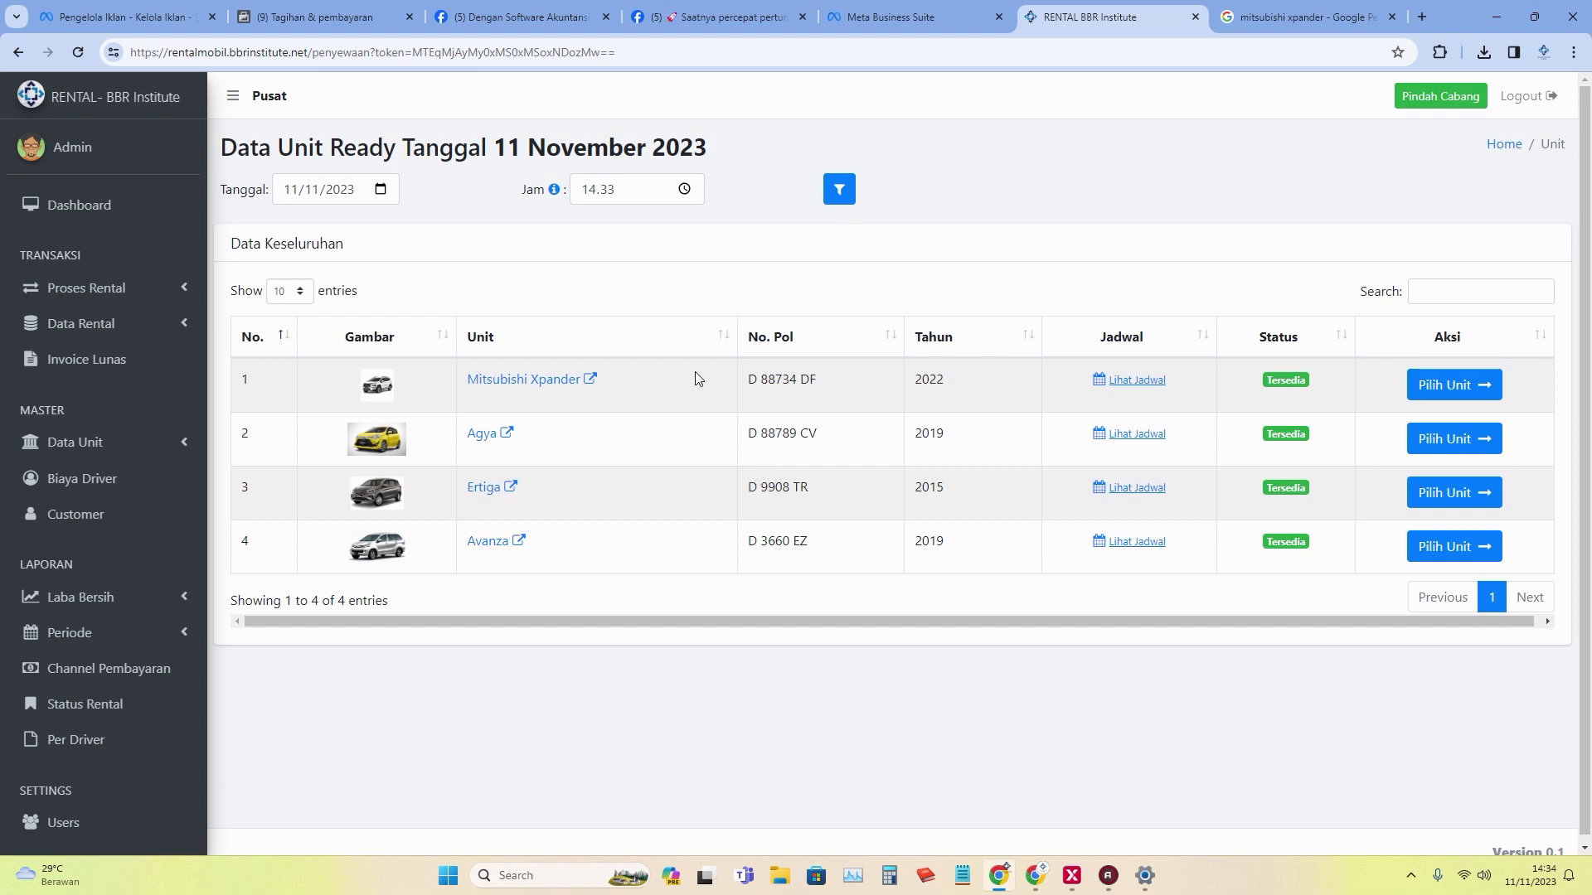
Choose the Xpander for 1 day at the Rp. 400.000 rate, without a driver.
click(1461, 395)
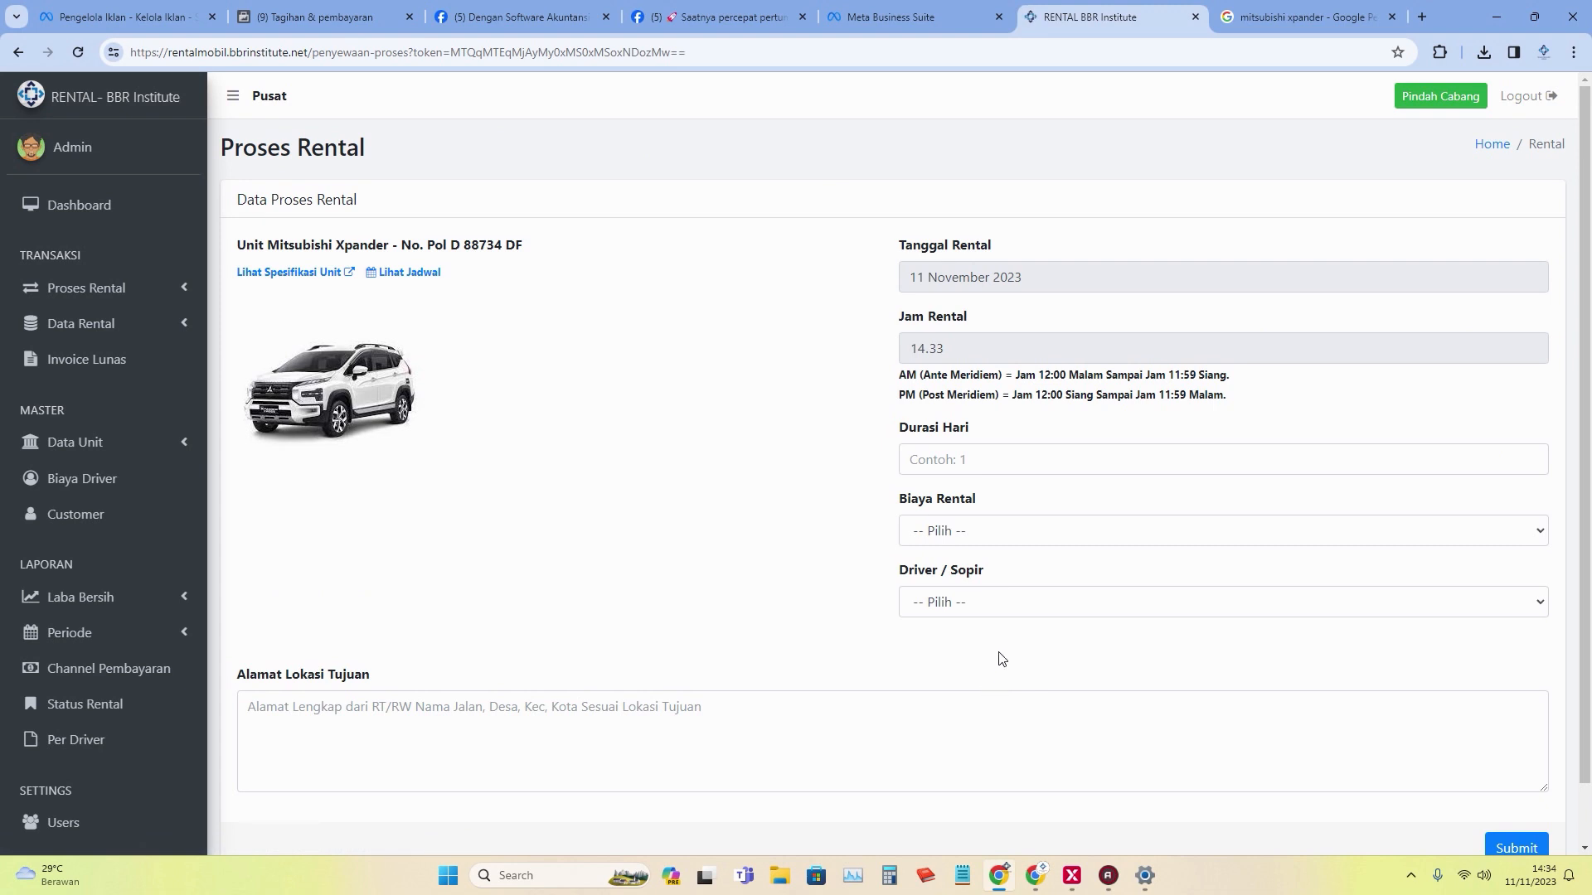
click(999, 460)
text(1)
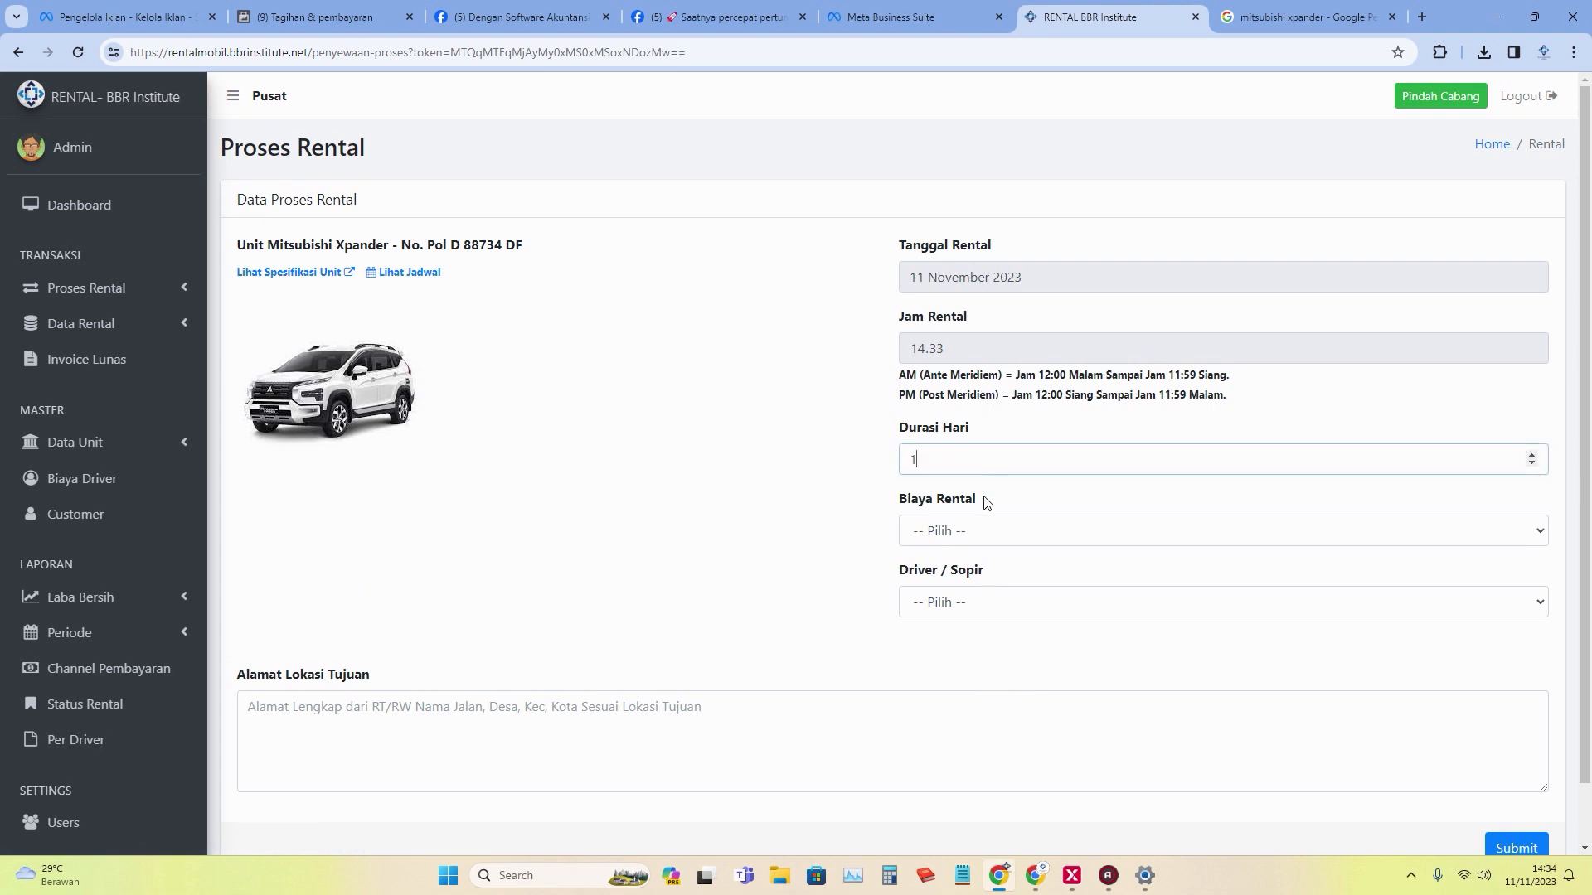
click(978, 539)
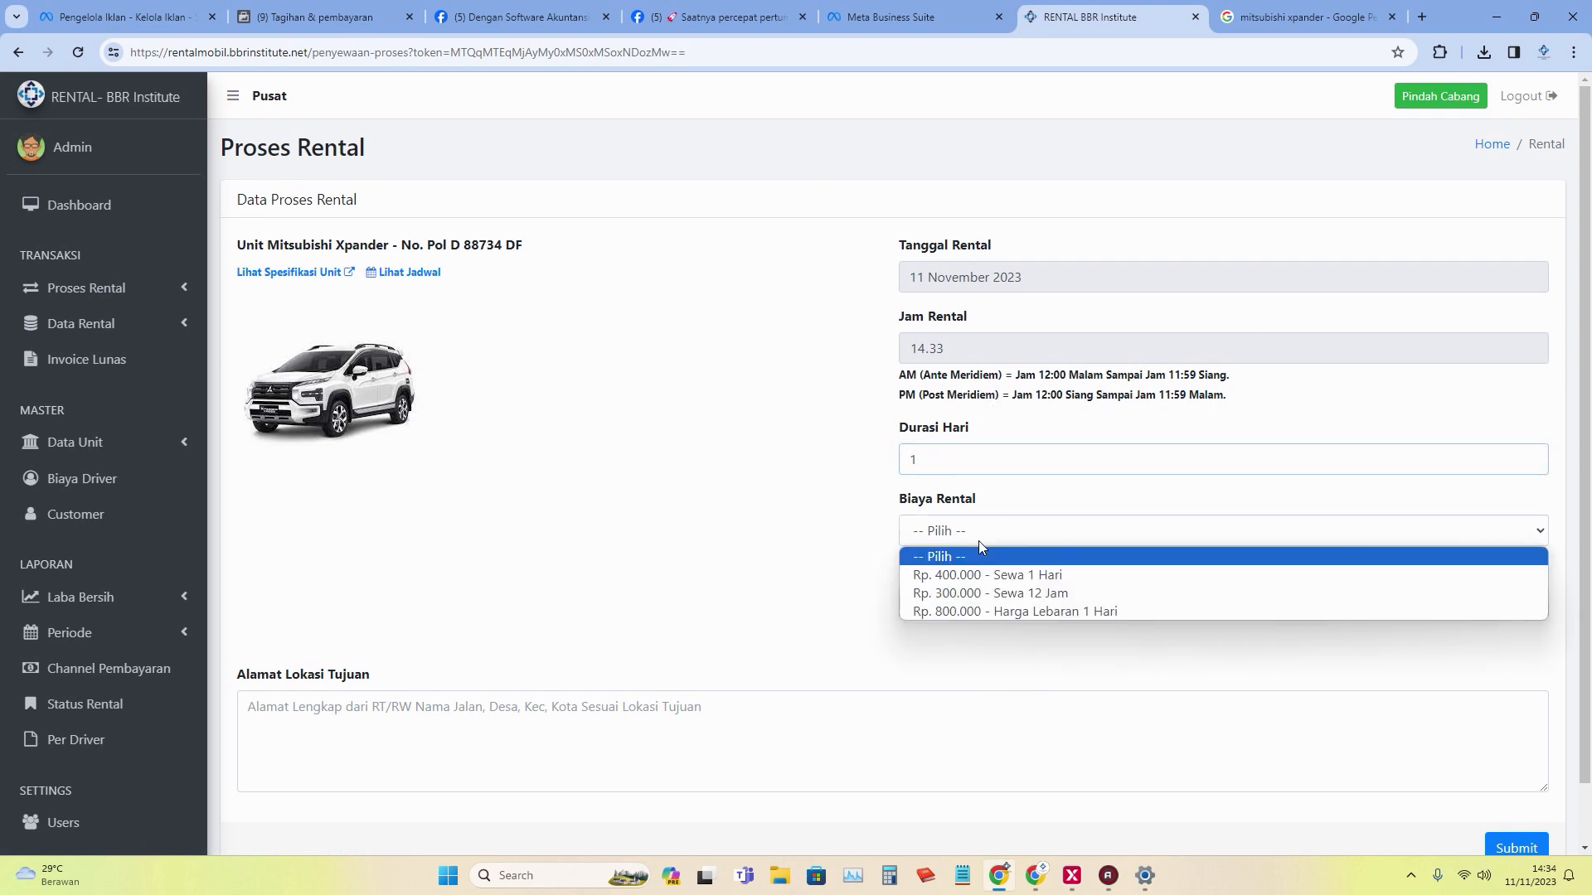
click(1077, 581)
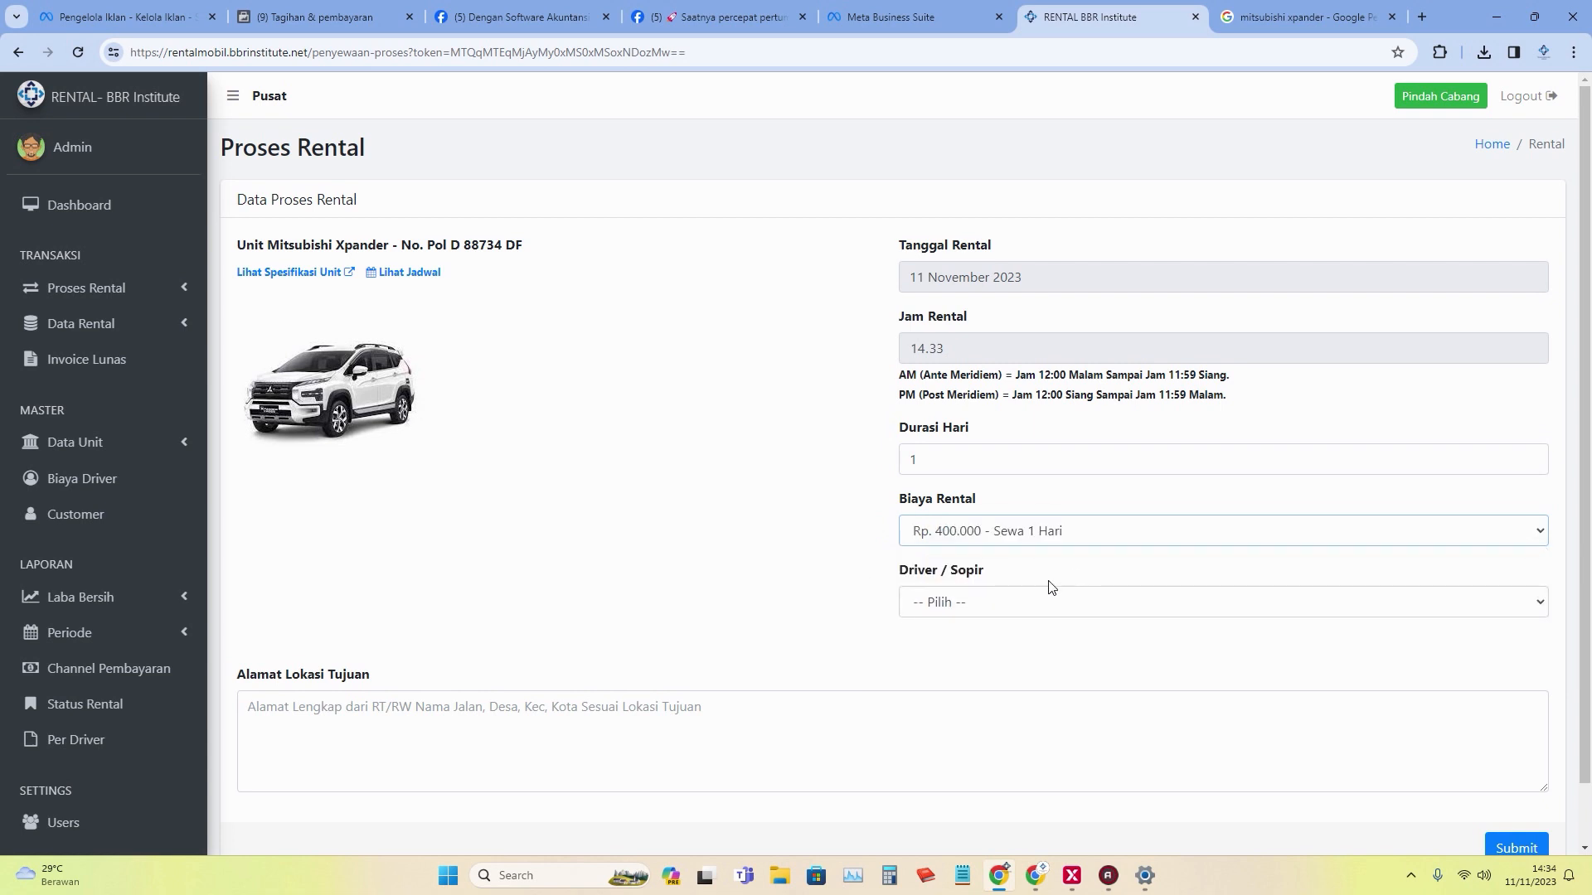
click(1021, 612)
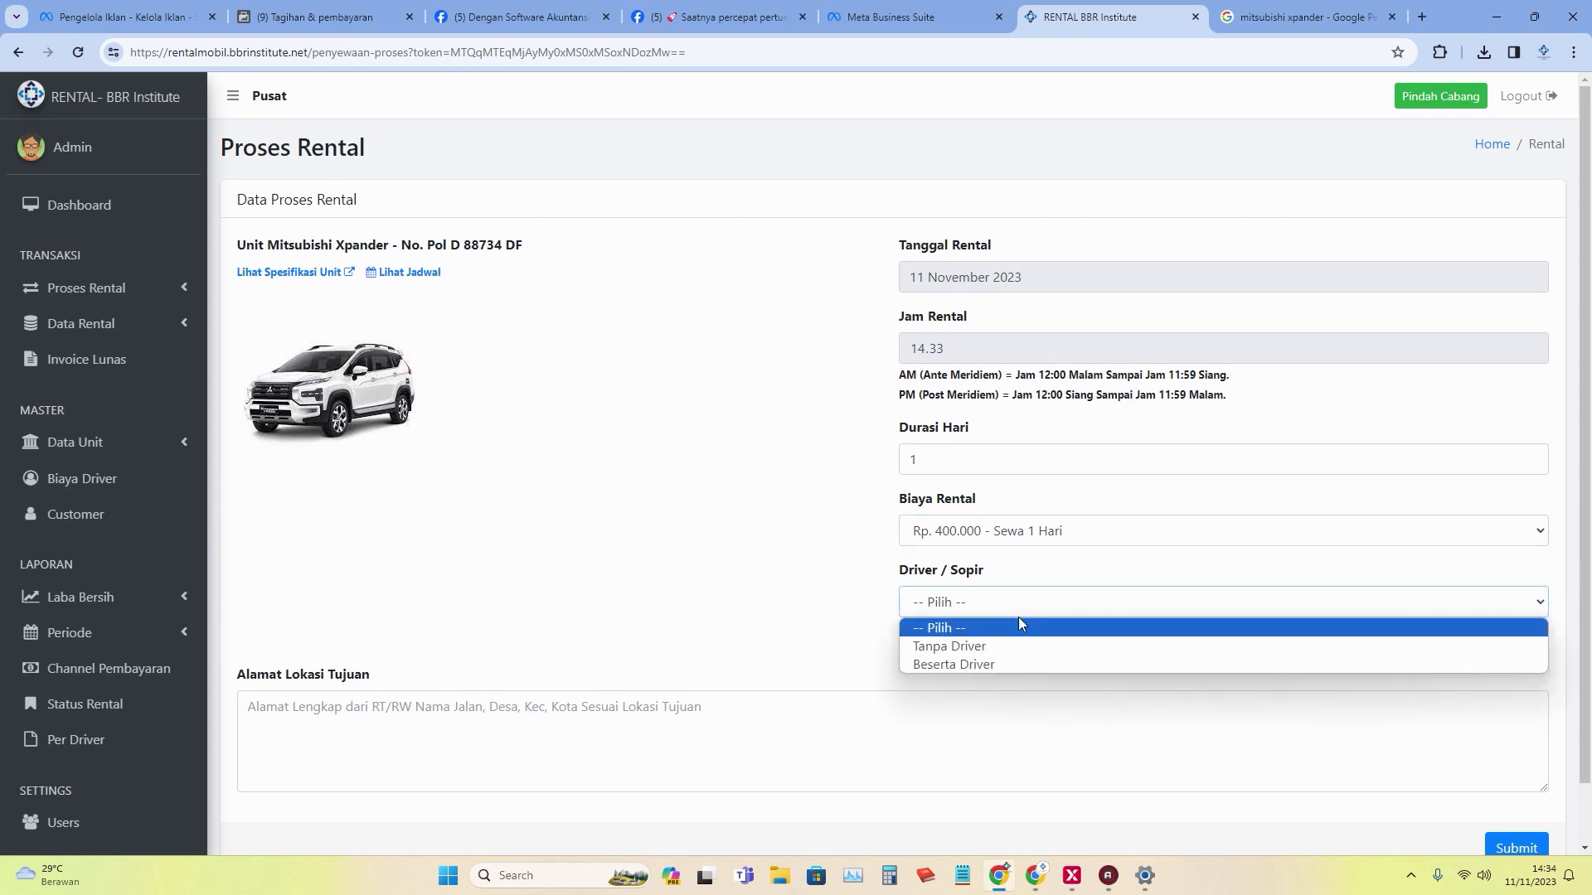
click(1016, 648)
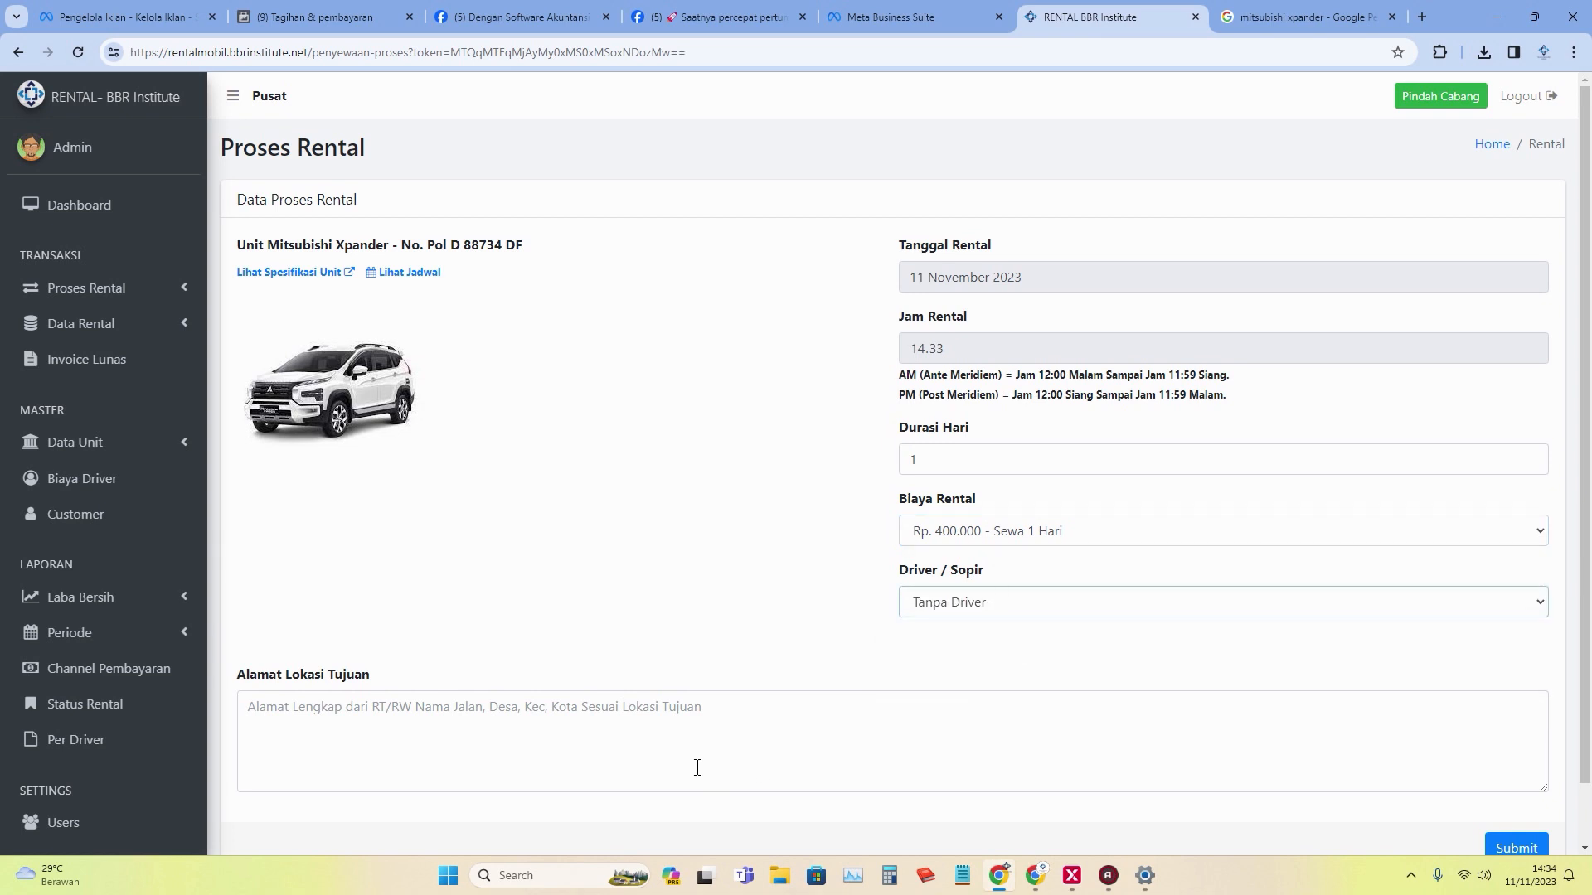
Enter Jakarta as the destination address and submit the rental.
click(716, 749)
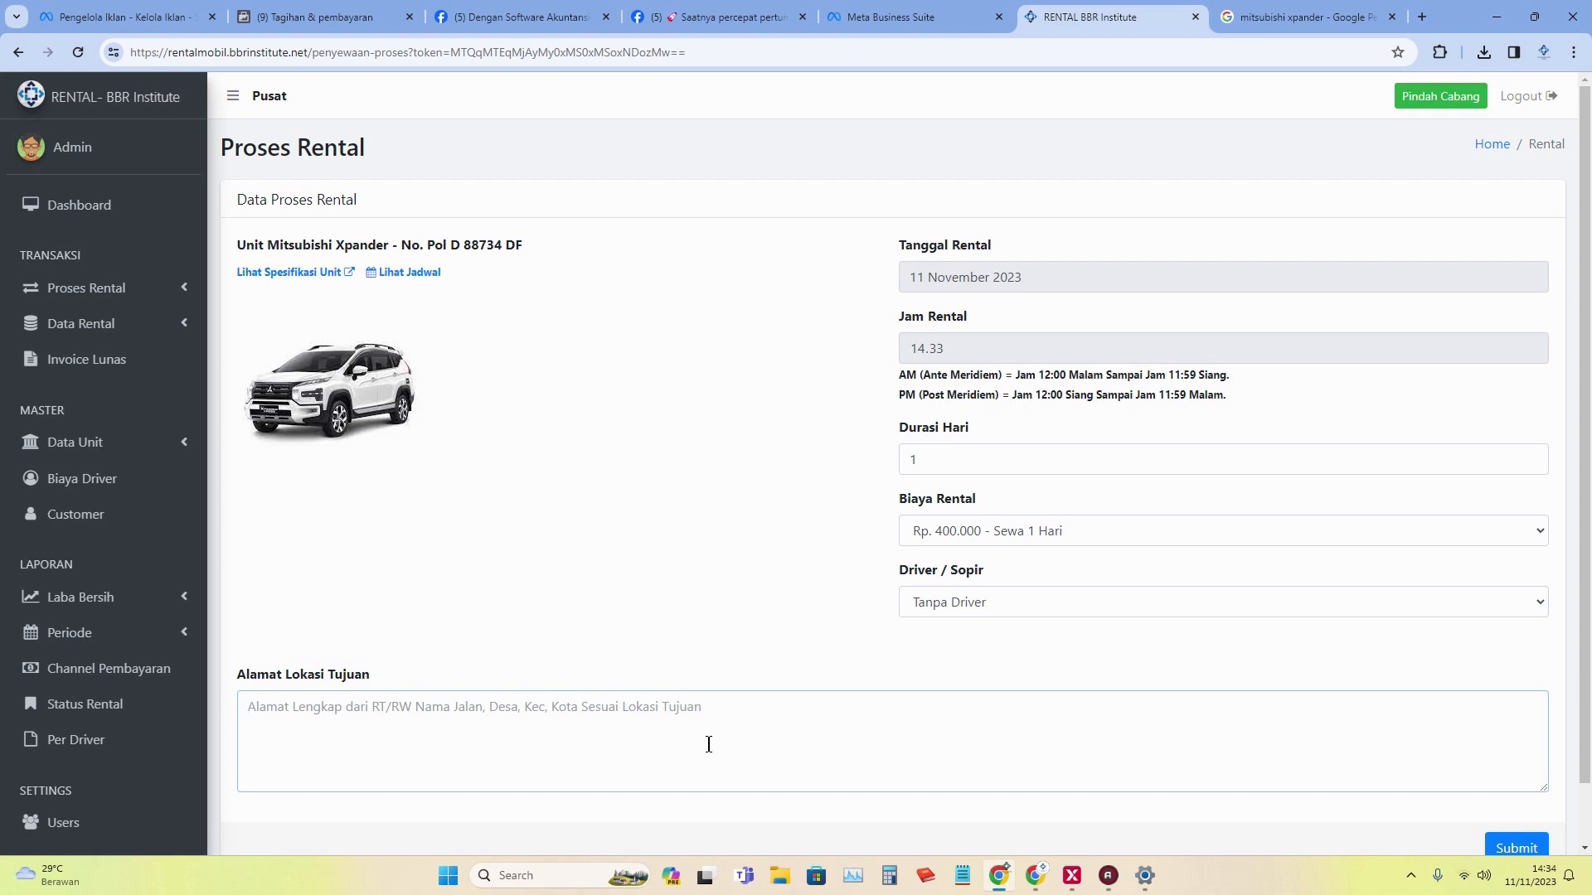
text(k)
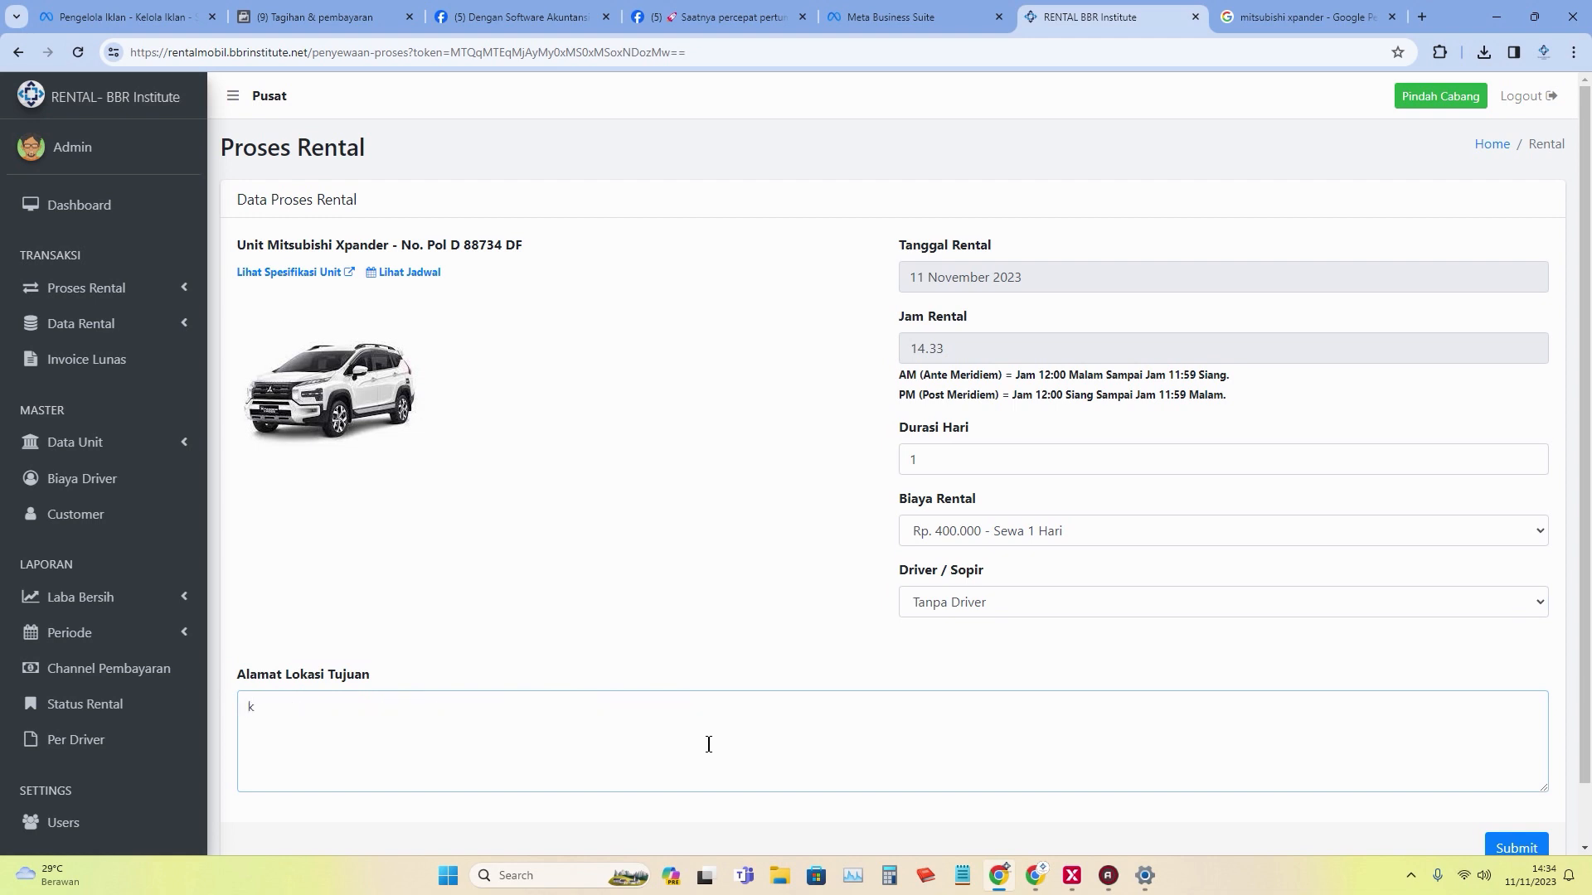
text(e h)
key(BackSpace)
text(jakarta)
click(1514, 846)
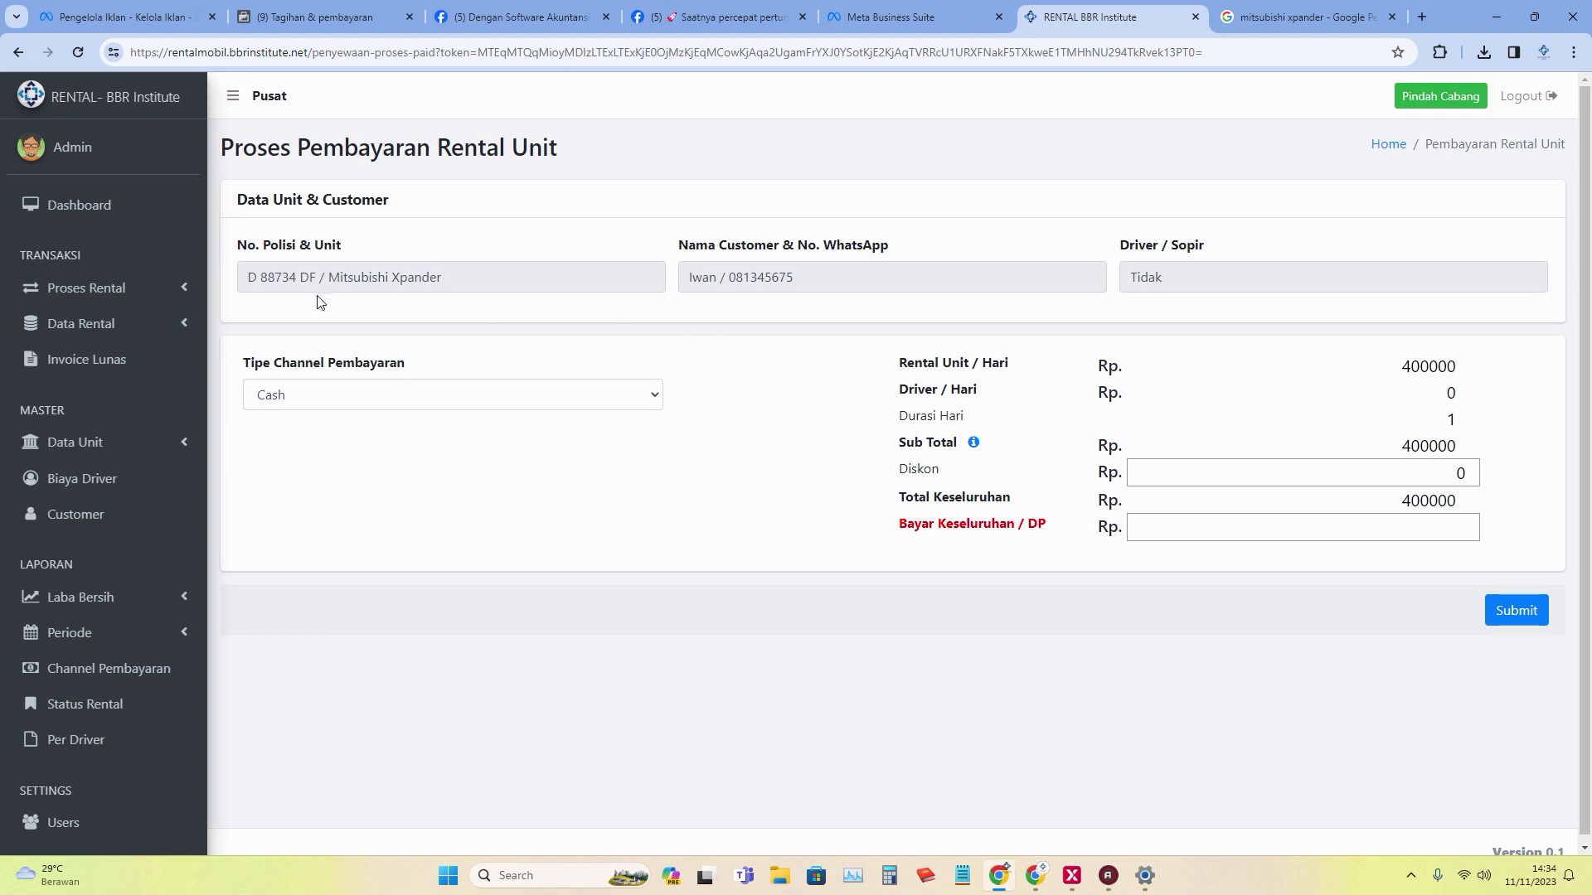
Pay by Cash with a 200000 down payment and save the payment.
click(660, 398)
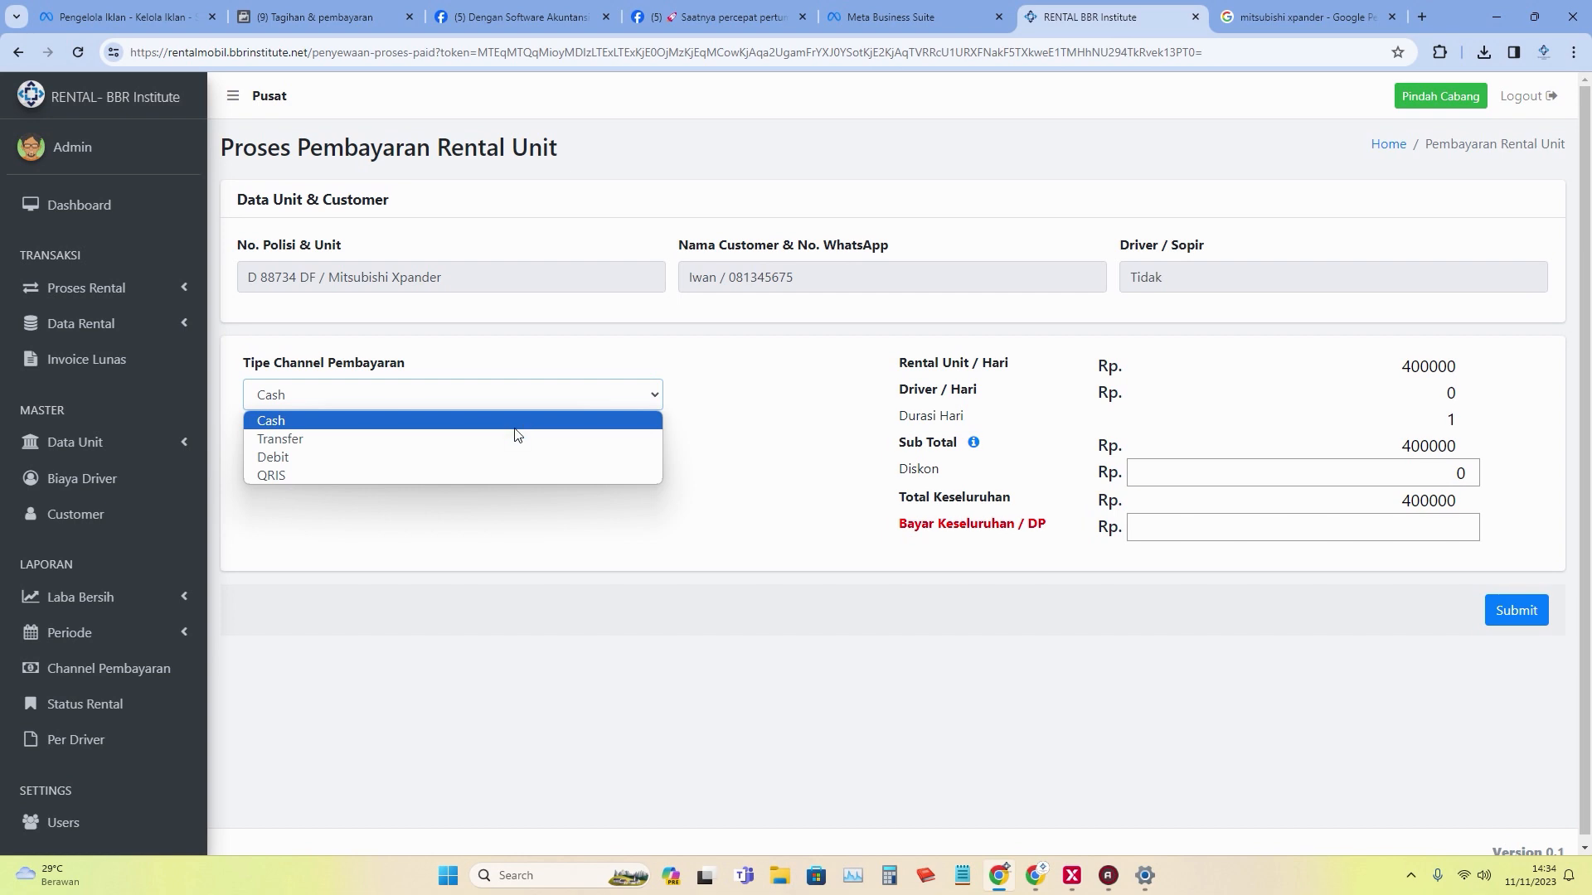
click(801, 525)
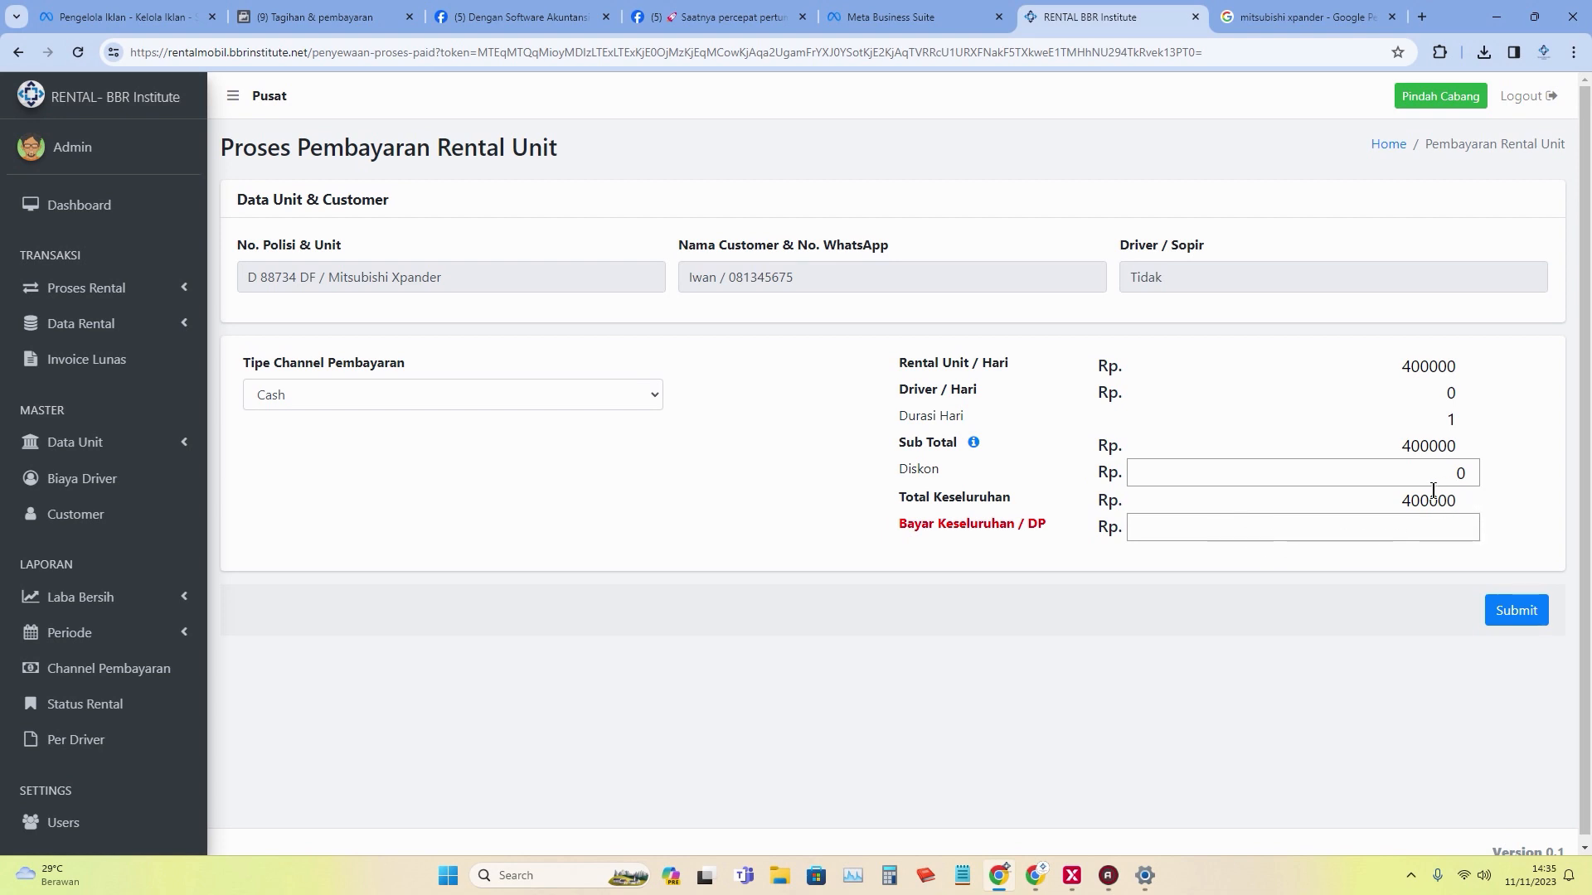
click(1424, 537)
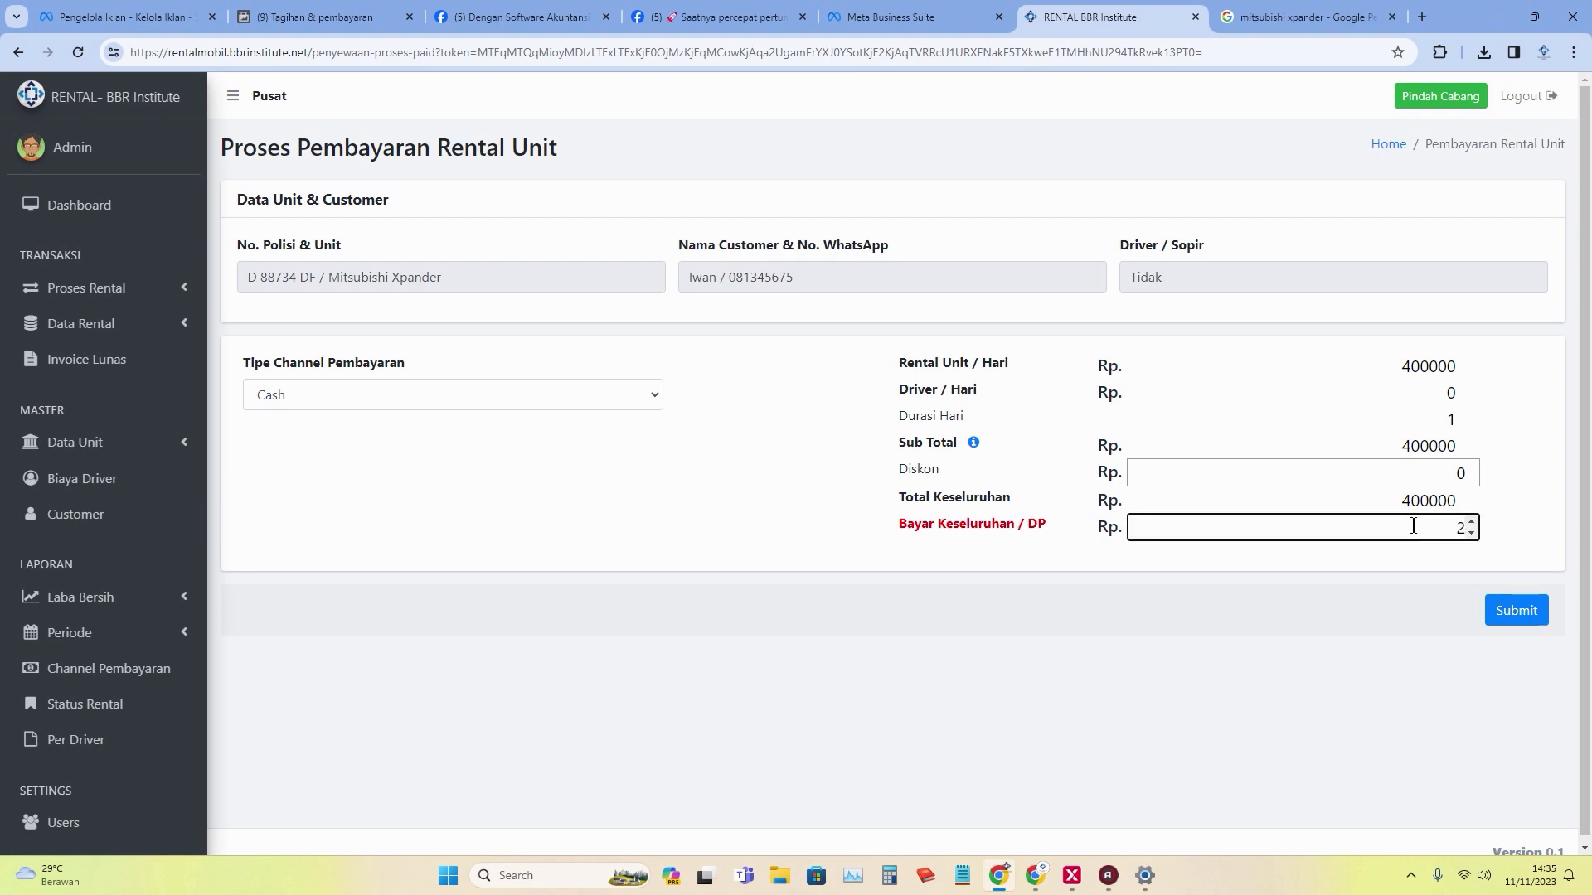
text(200000)
click(1517, 610)
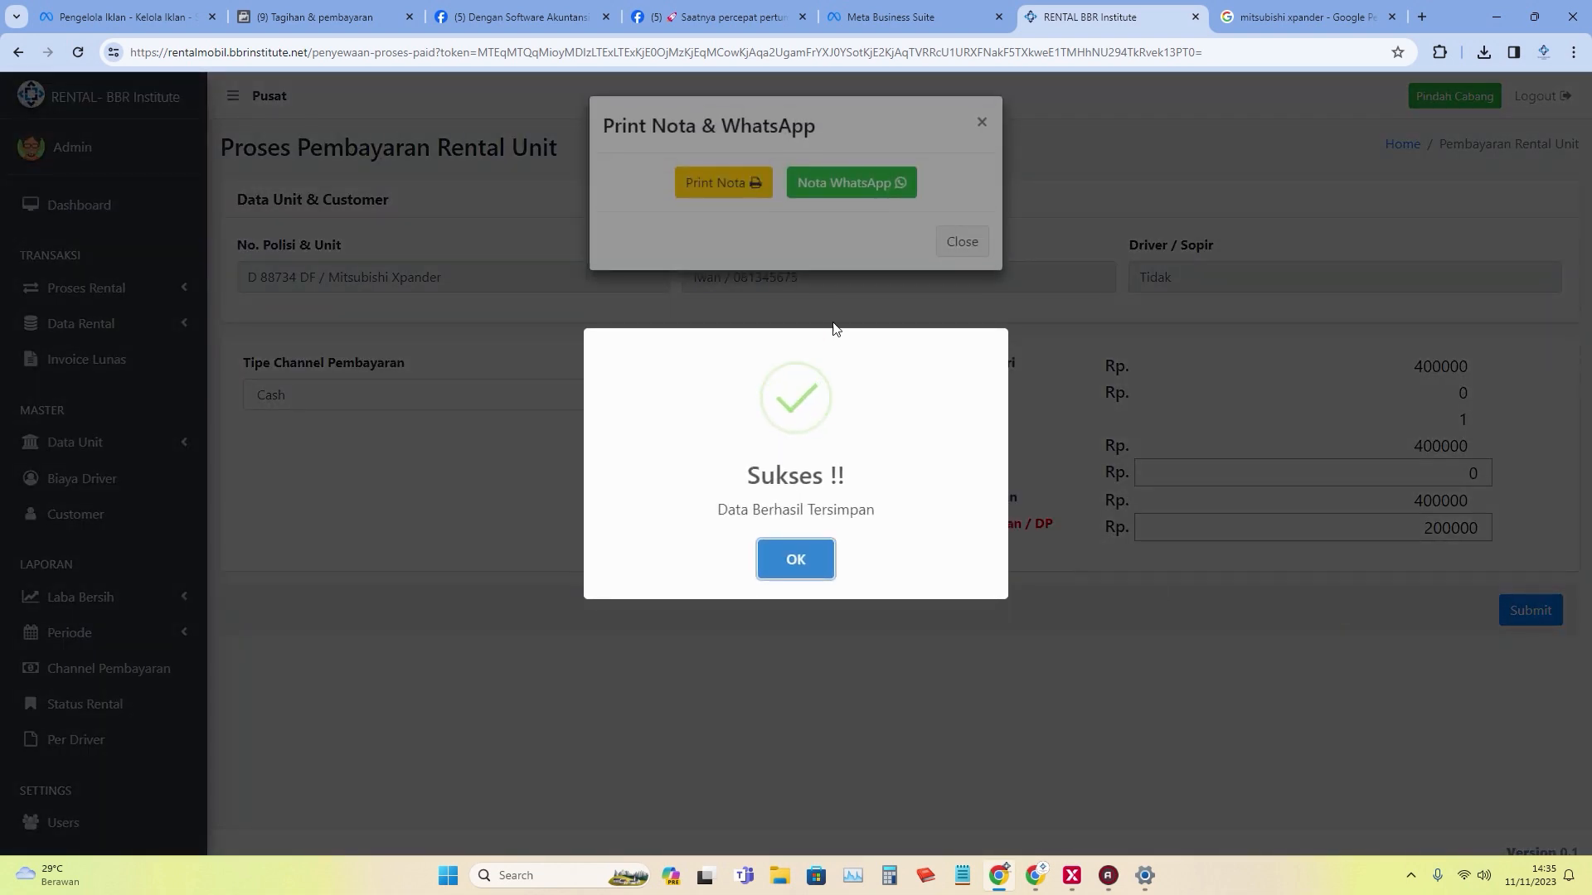
Dismiss the save confirmation, view the nota 6 receipt, cancel printing and close its tab.
click(801, 553)
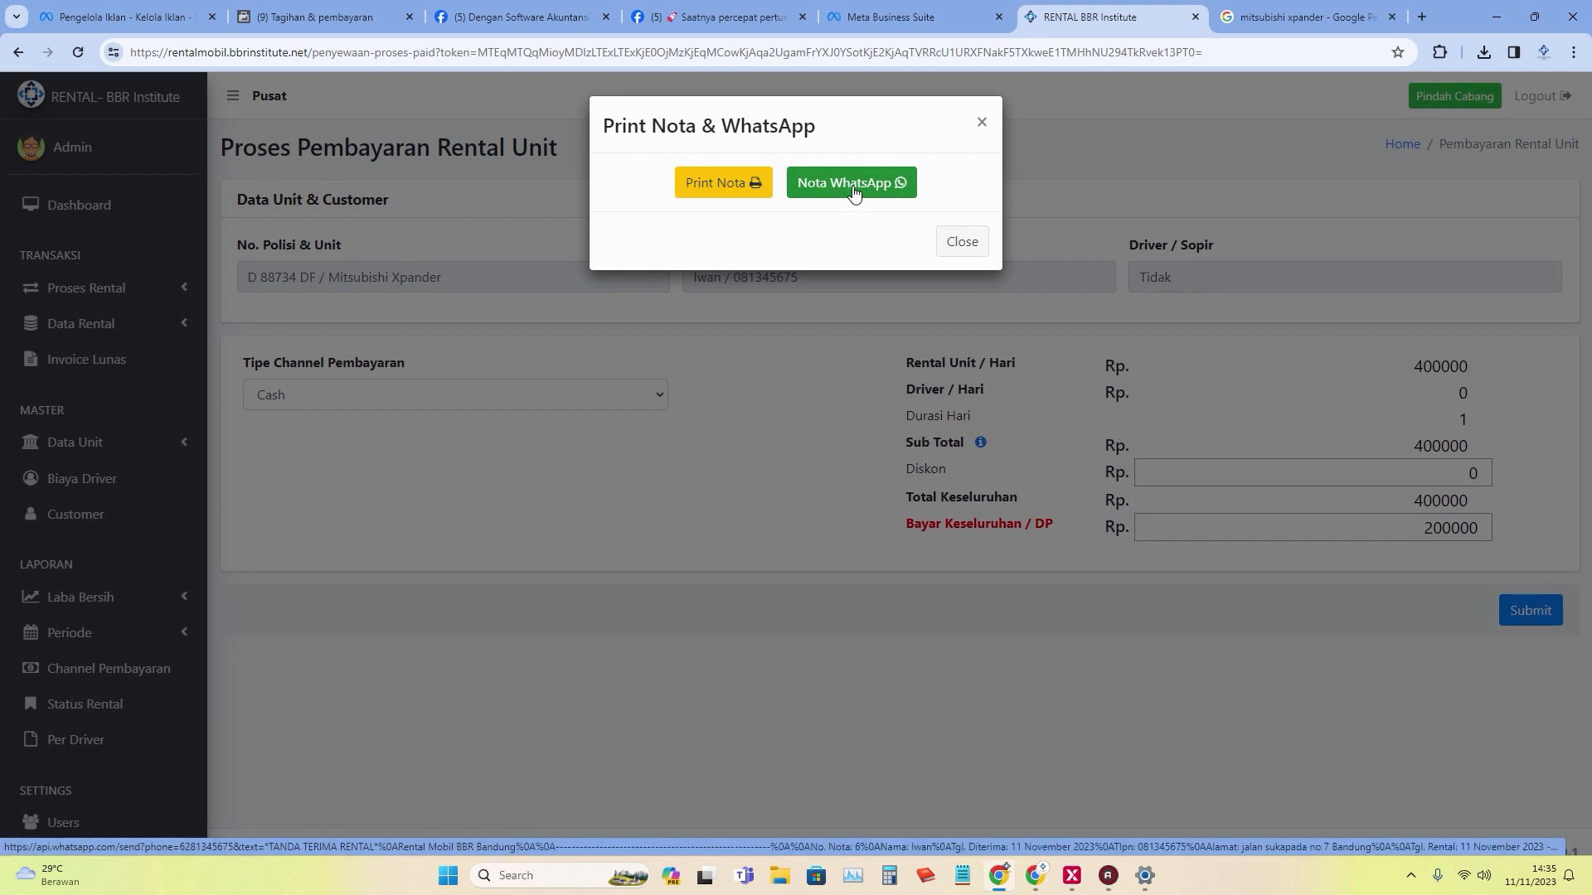
click(744, 195)
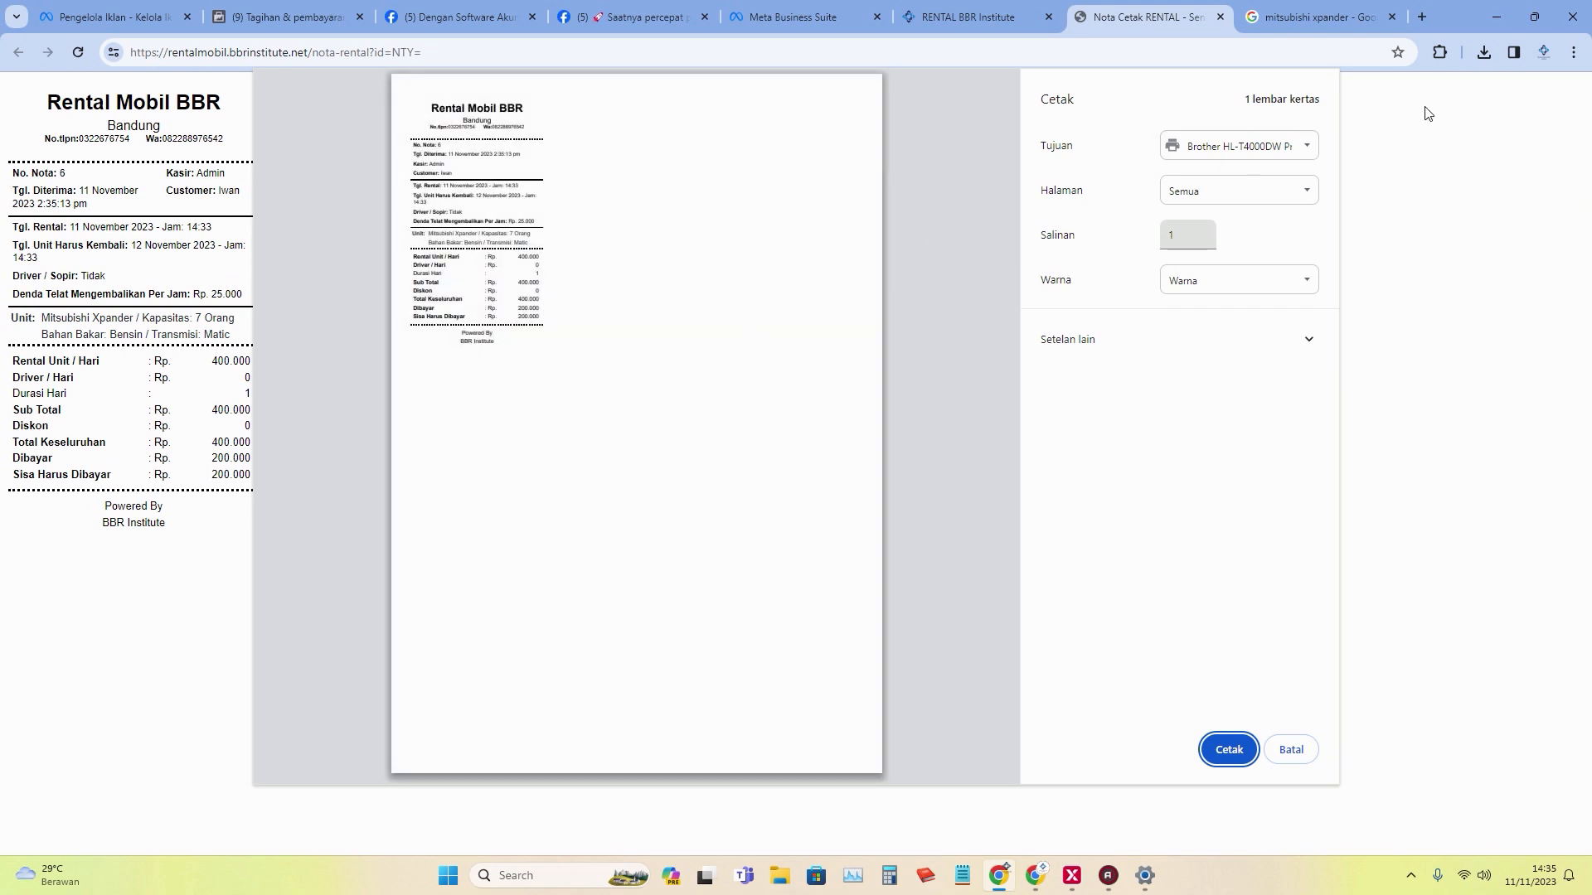
click(1280, 751)
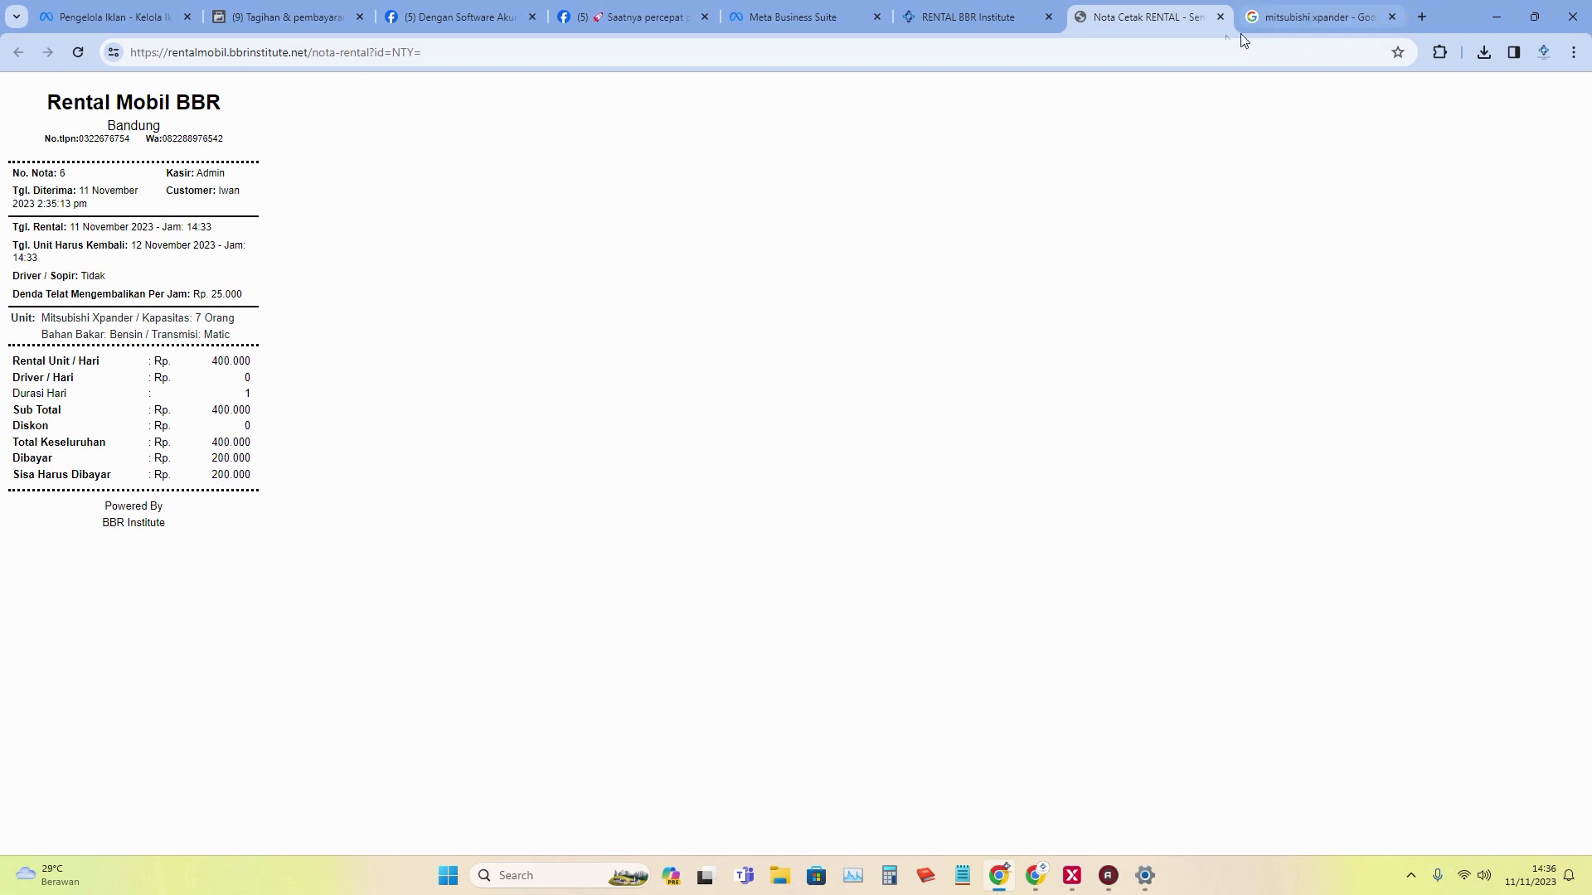
click(1221, 18)
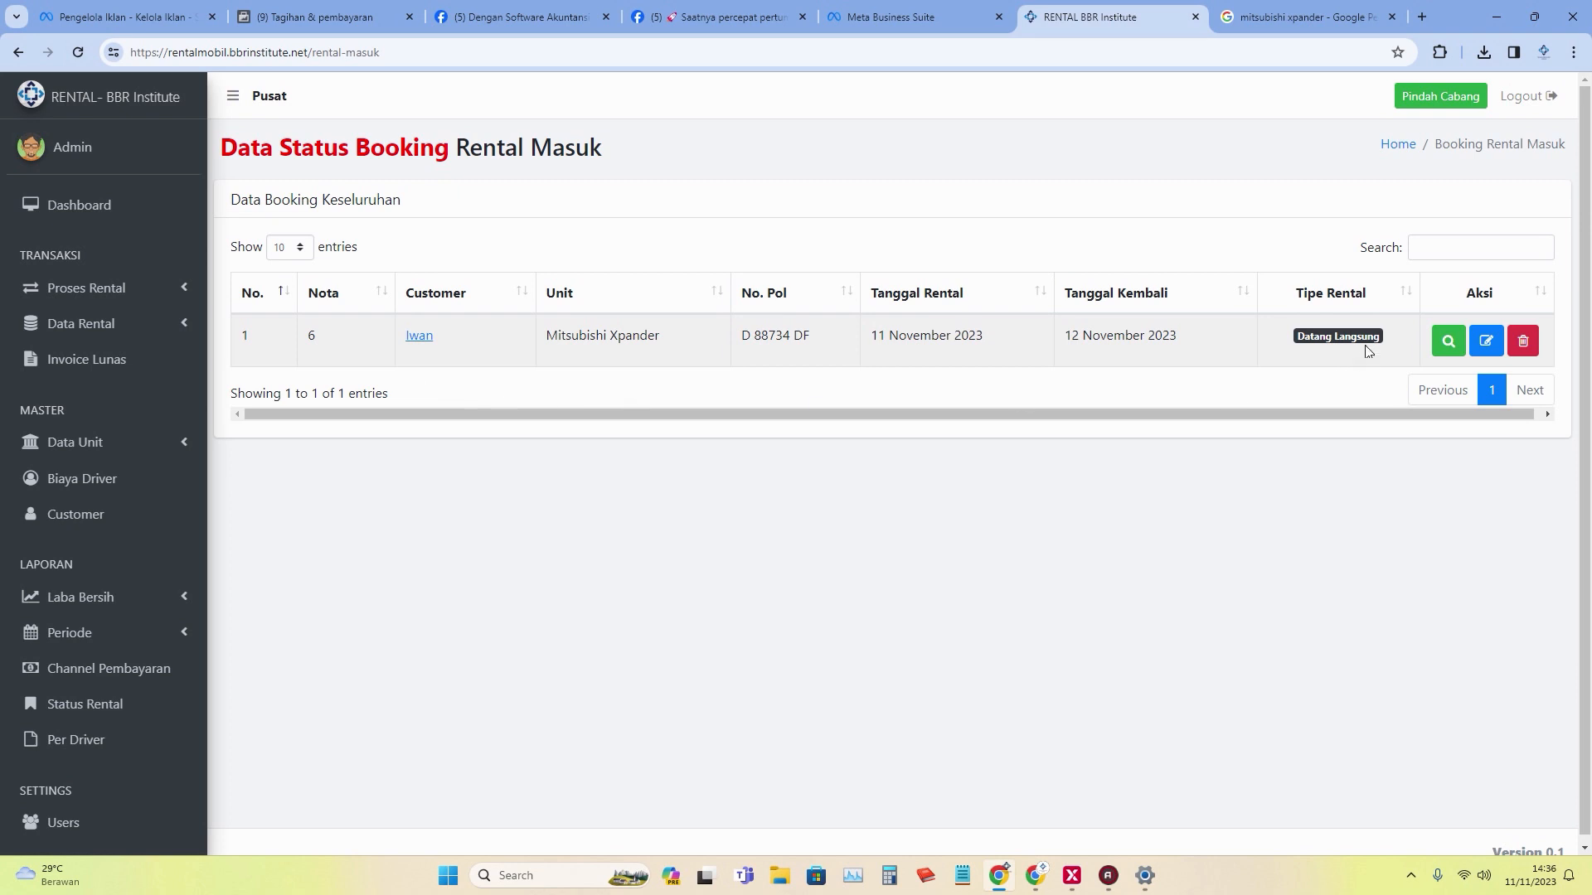
Open nota 6 for editing from the Data Rental > Booking Masuk list.
click(133, 324)
click(133, 365)
click(1485, 341)
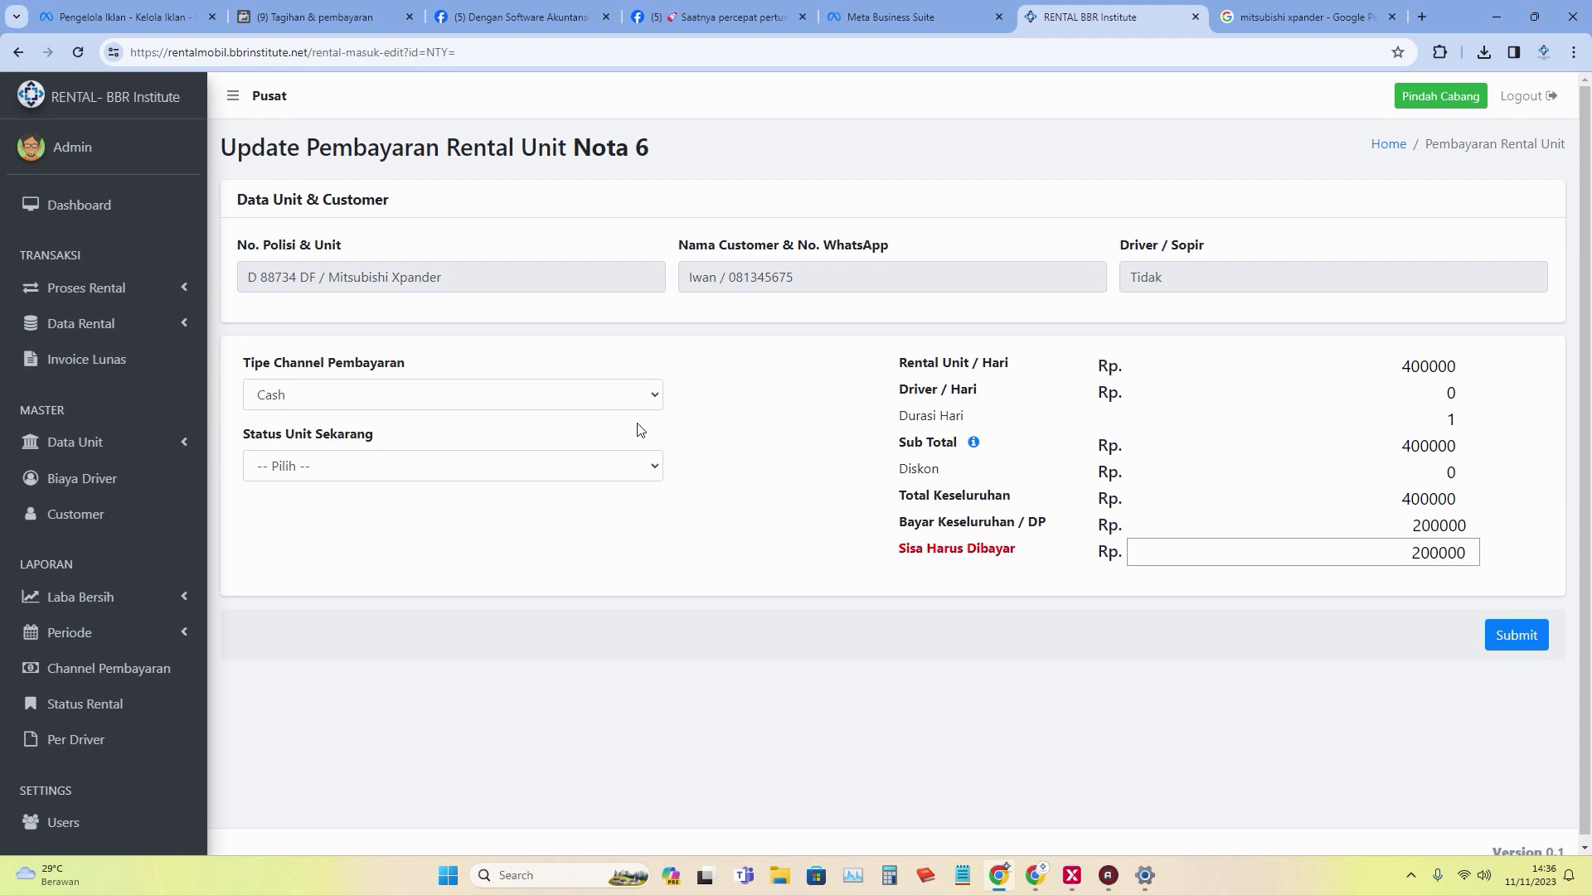
Set nota 6's unit status to Proses Disewa, submit, and accept both alerts.
click(641, 474)
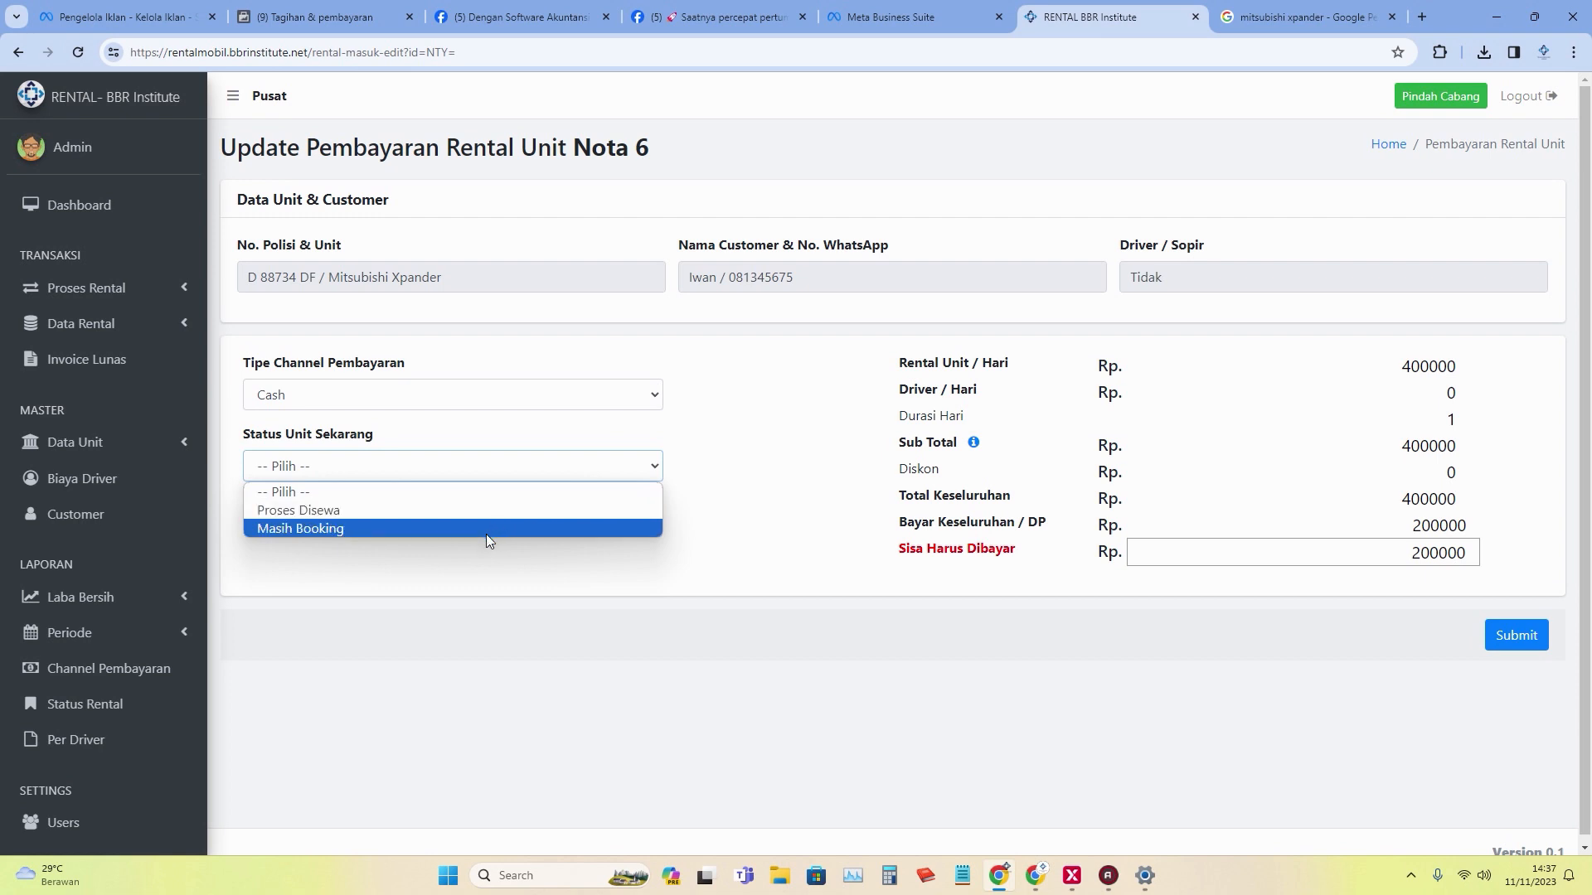
click(363, 515)
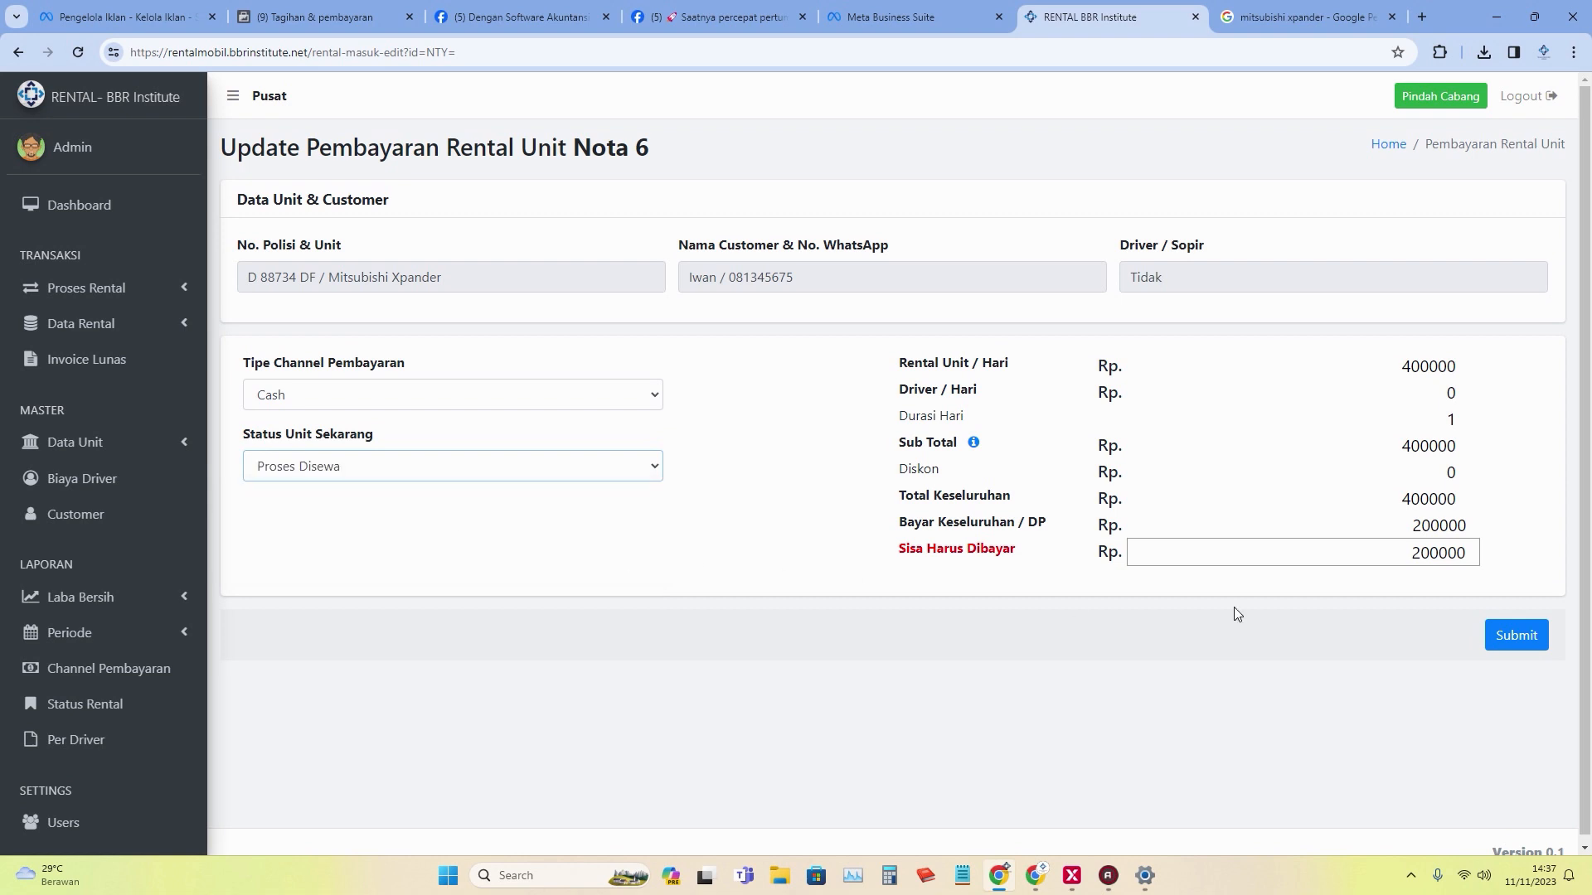
click(1528, 649)
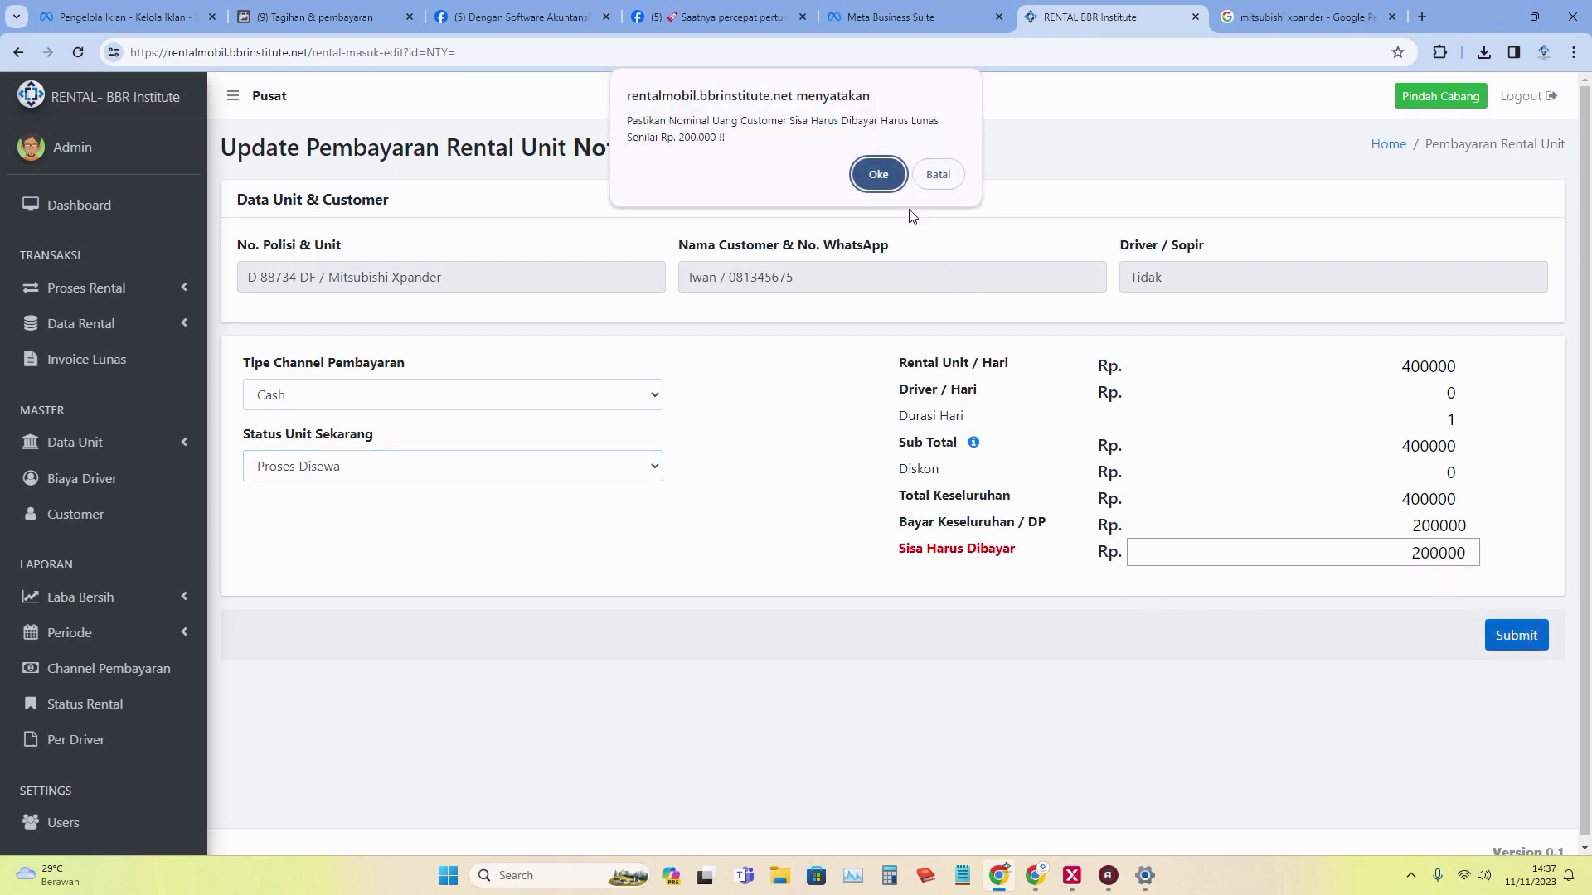
click(879, 175)
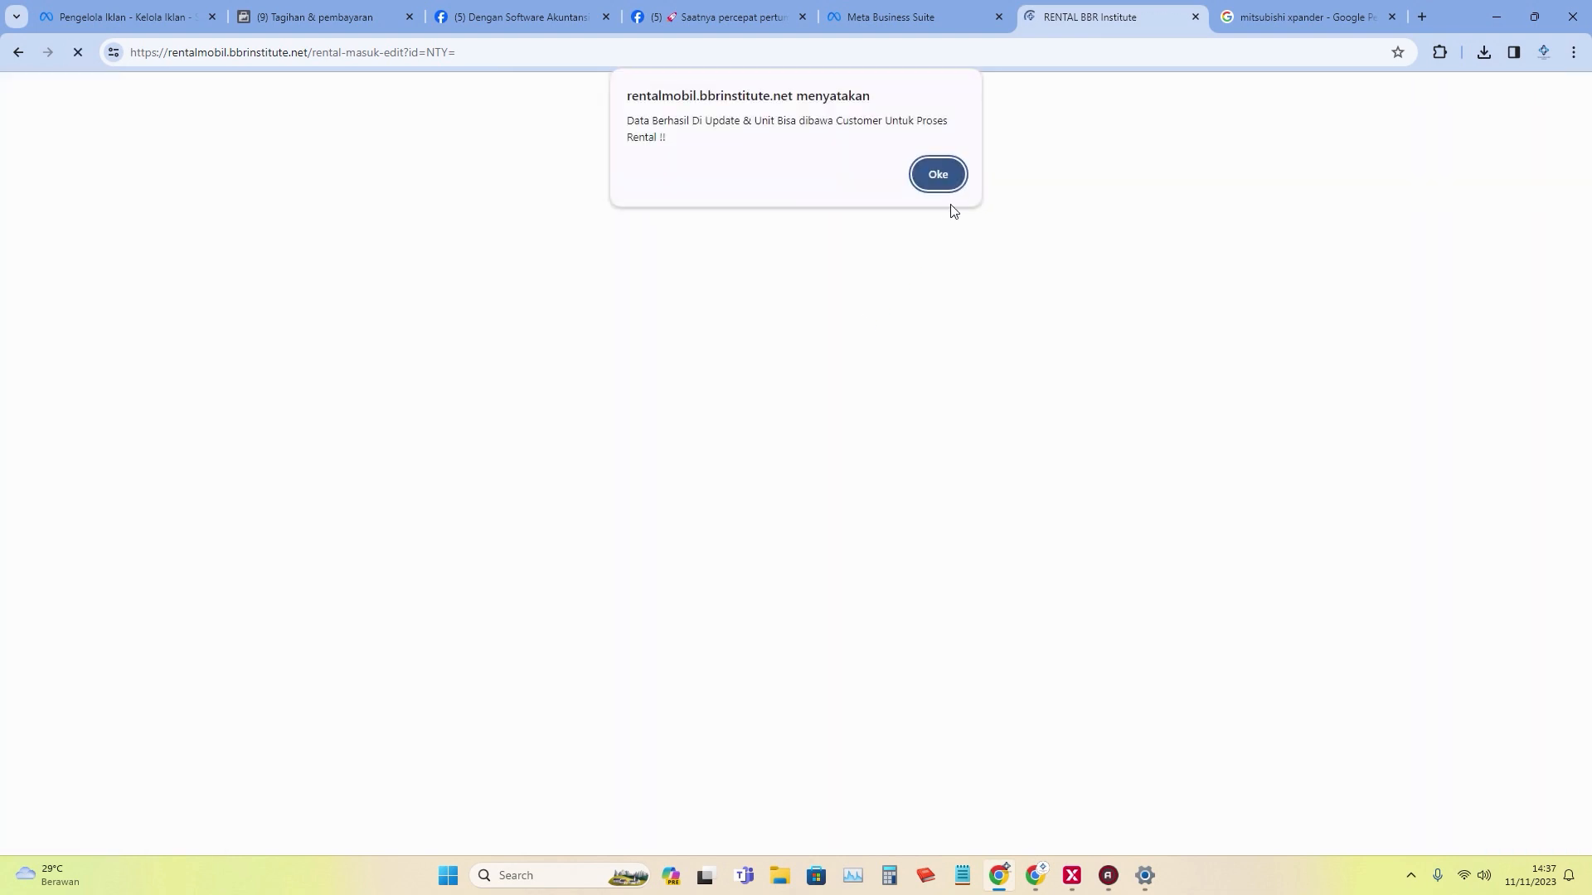
click(950, 175)
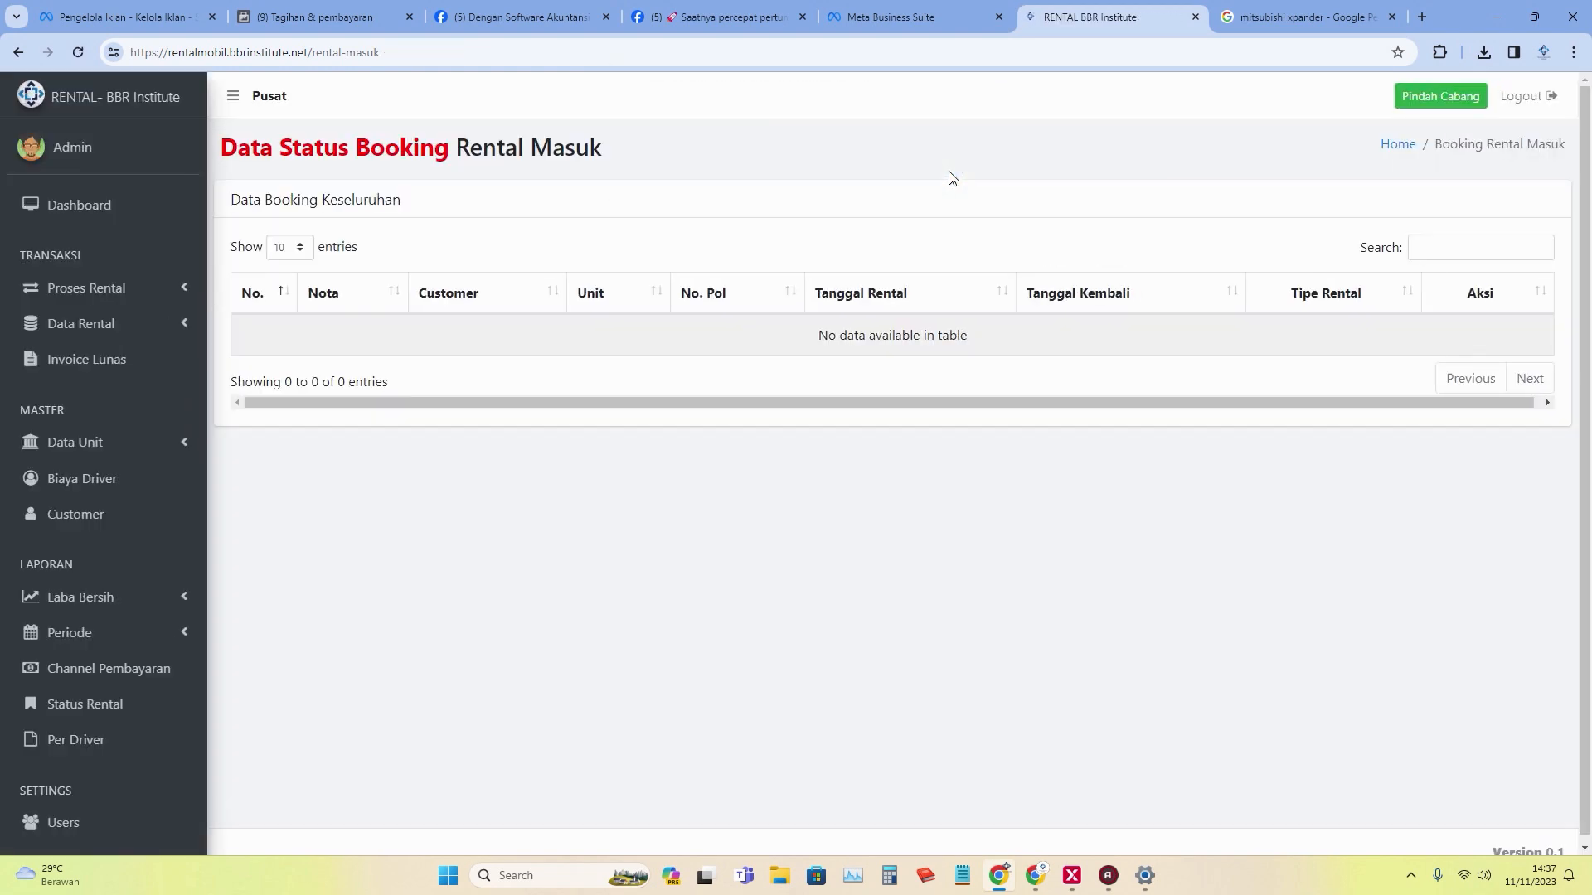
Open the Penyewaan rental form from Proses Rental and cancel it.
click(132, 289)
click(135, 334)
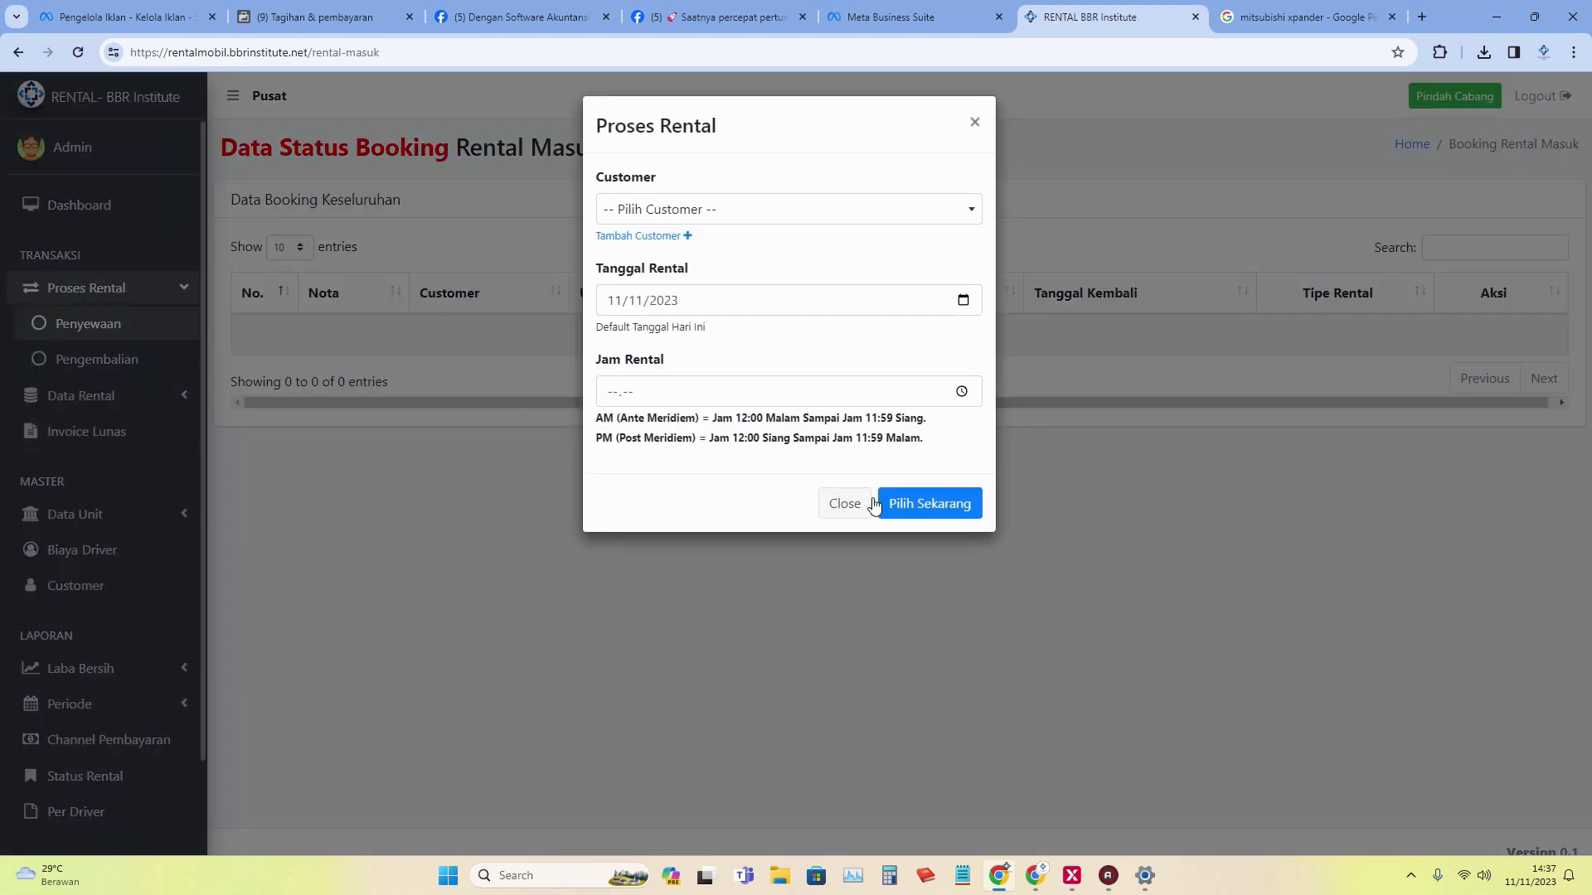
click(841, 502)
Open Data Rental > Unit Proses Rental to list nota 6's Mitsubishi Xpander out on rental.
click(83, 407)
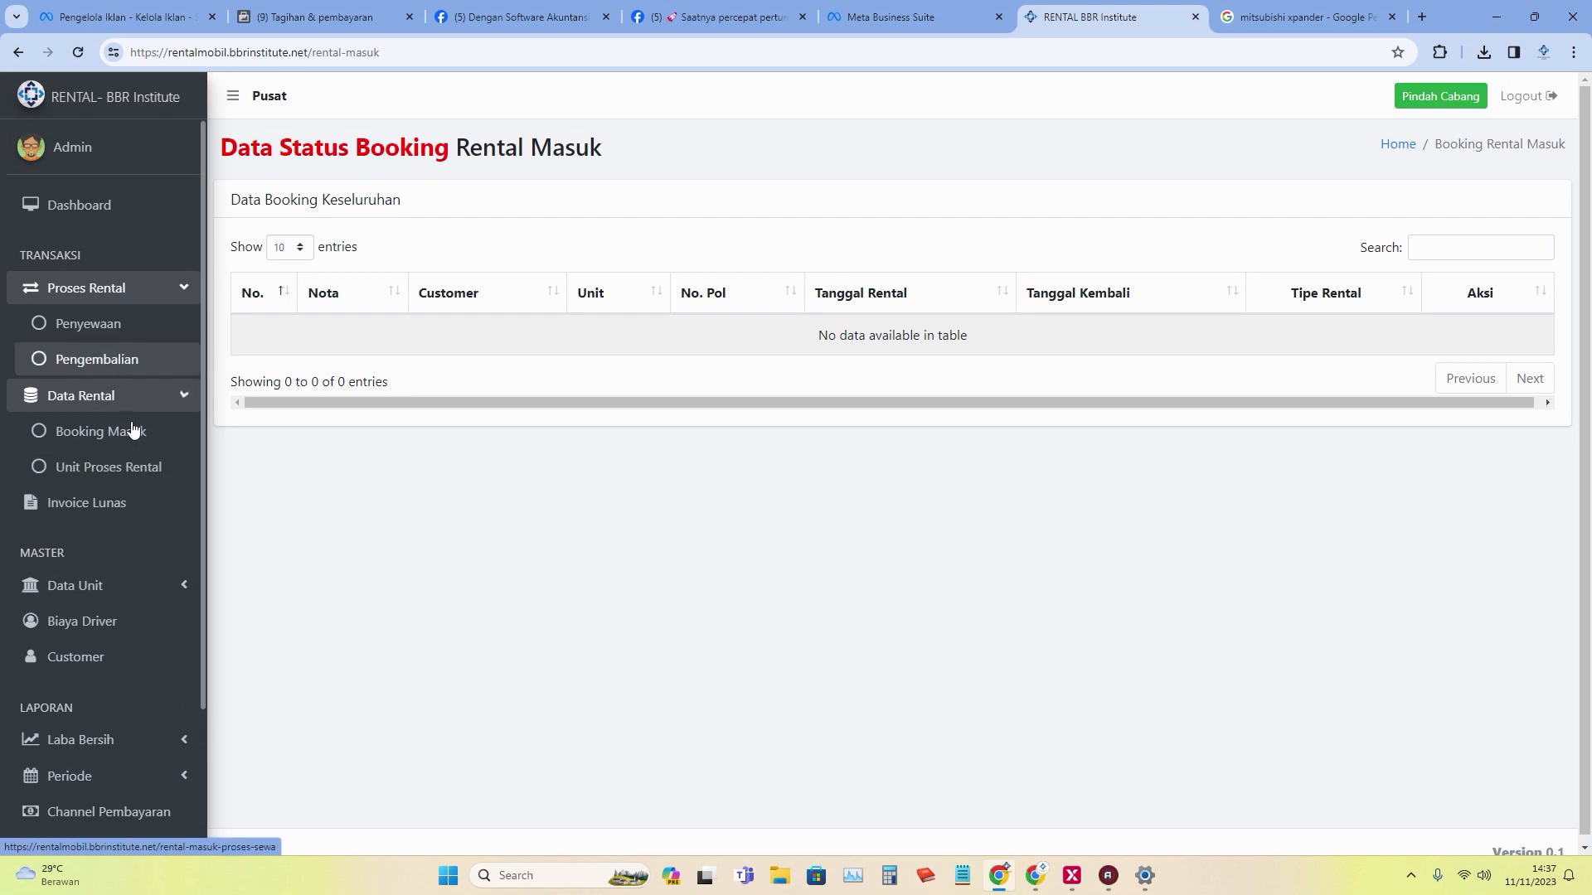
click(163, 477)
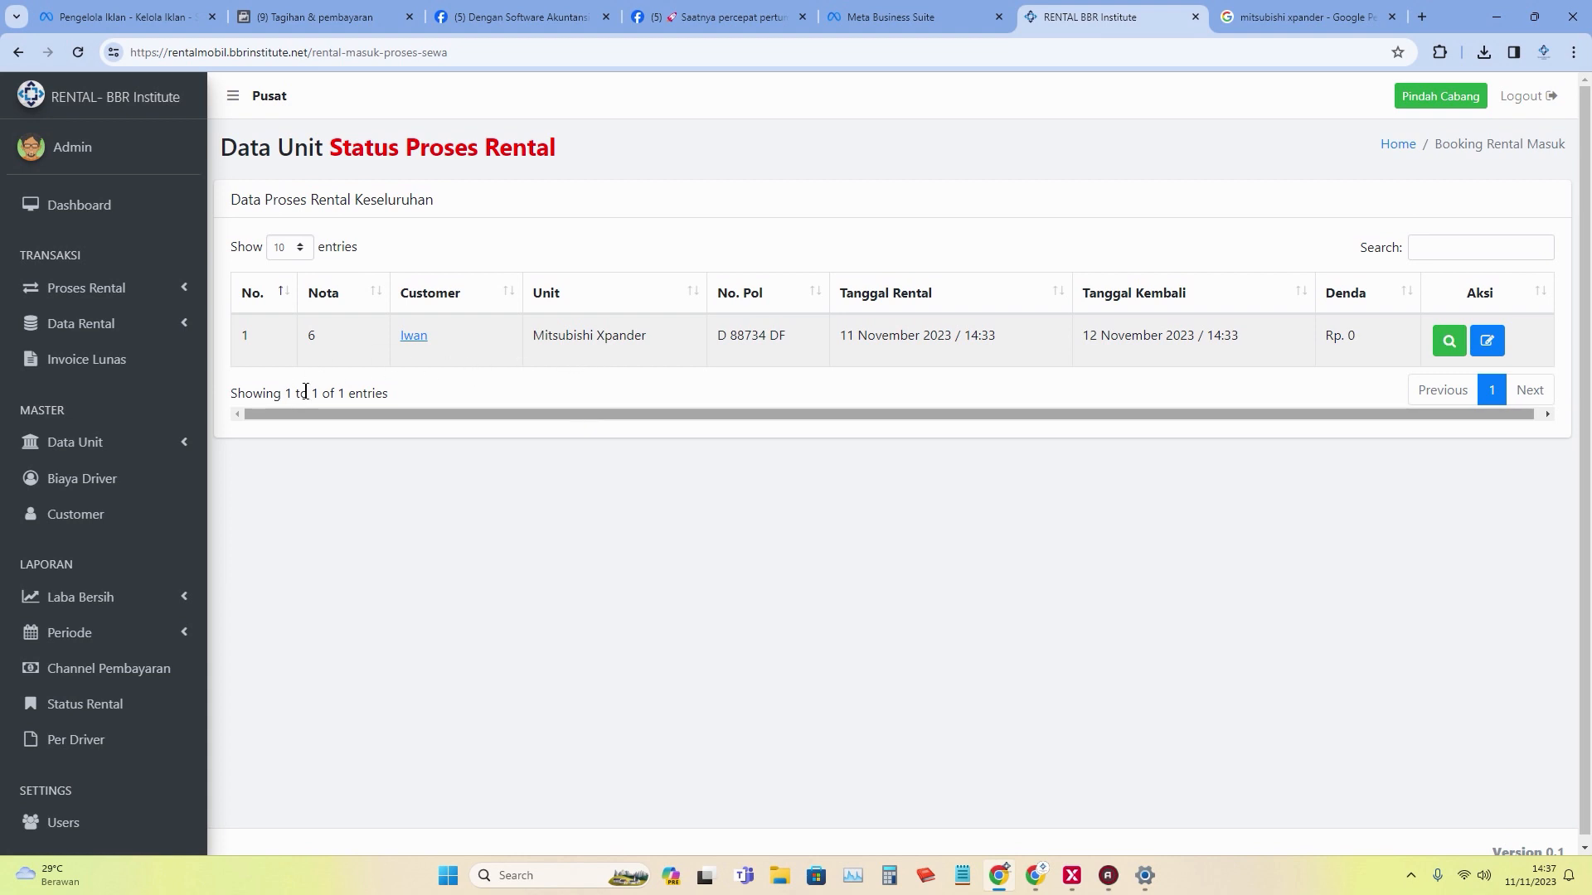
click(126, 290)
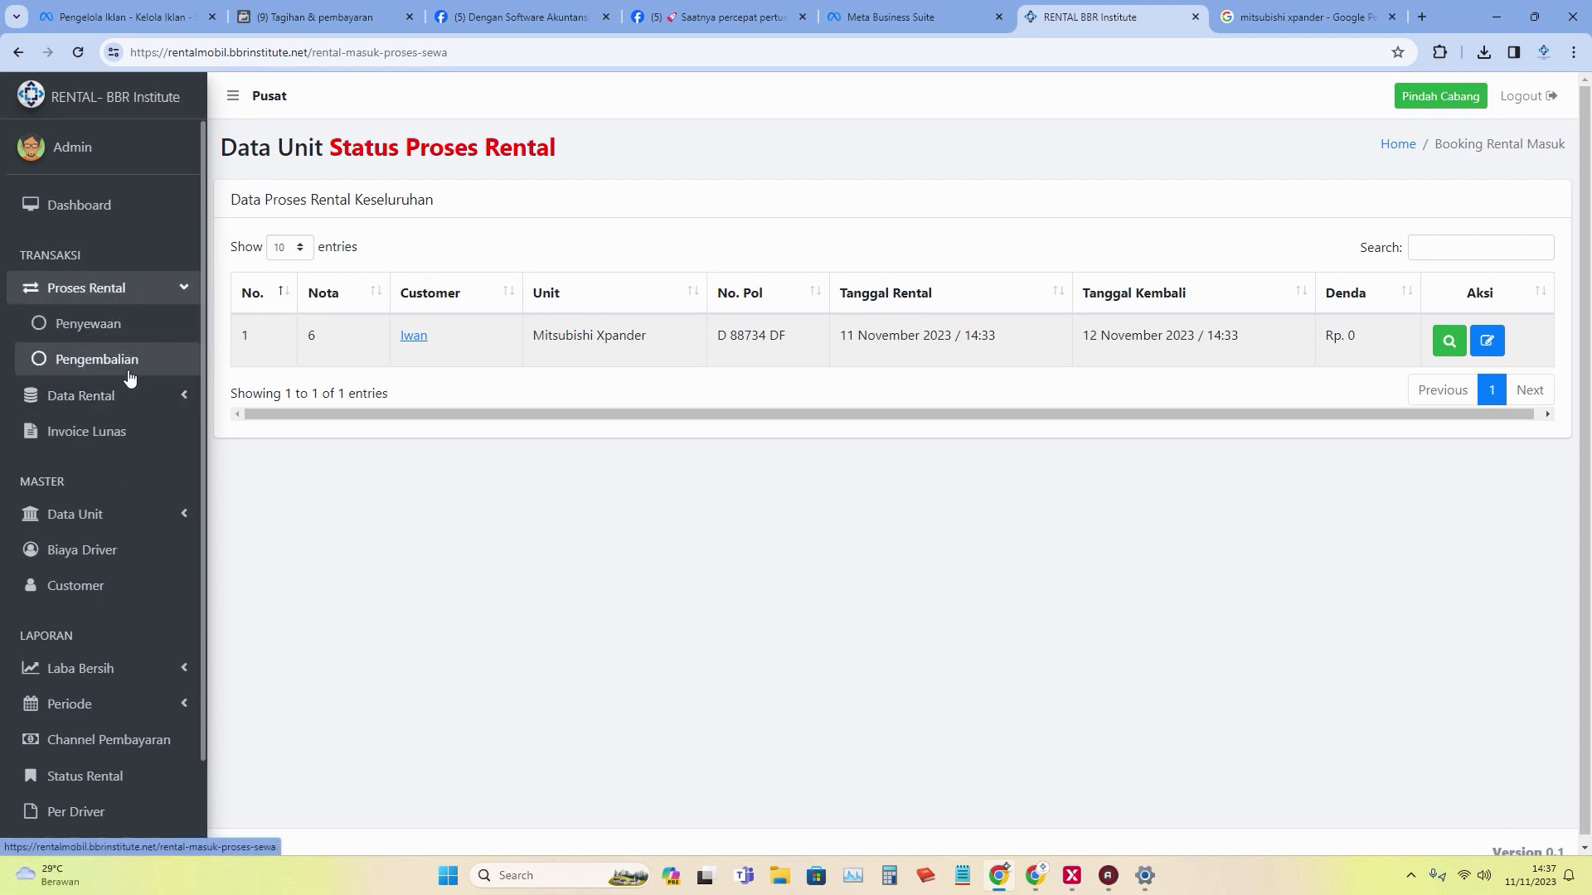
click(129, 373)
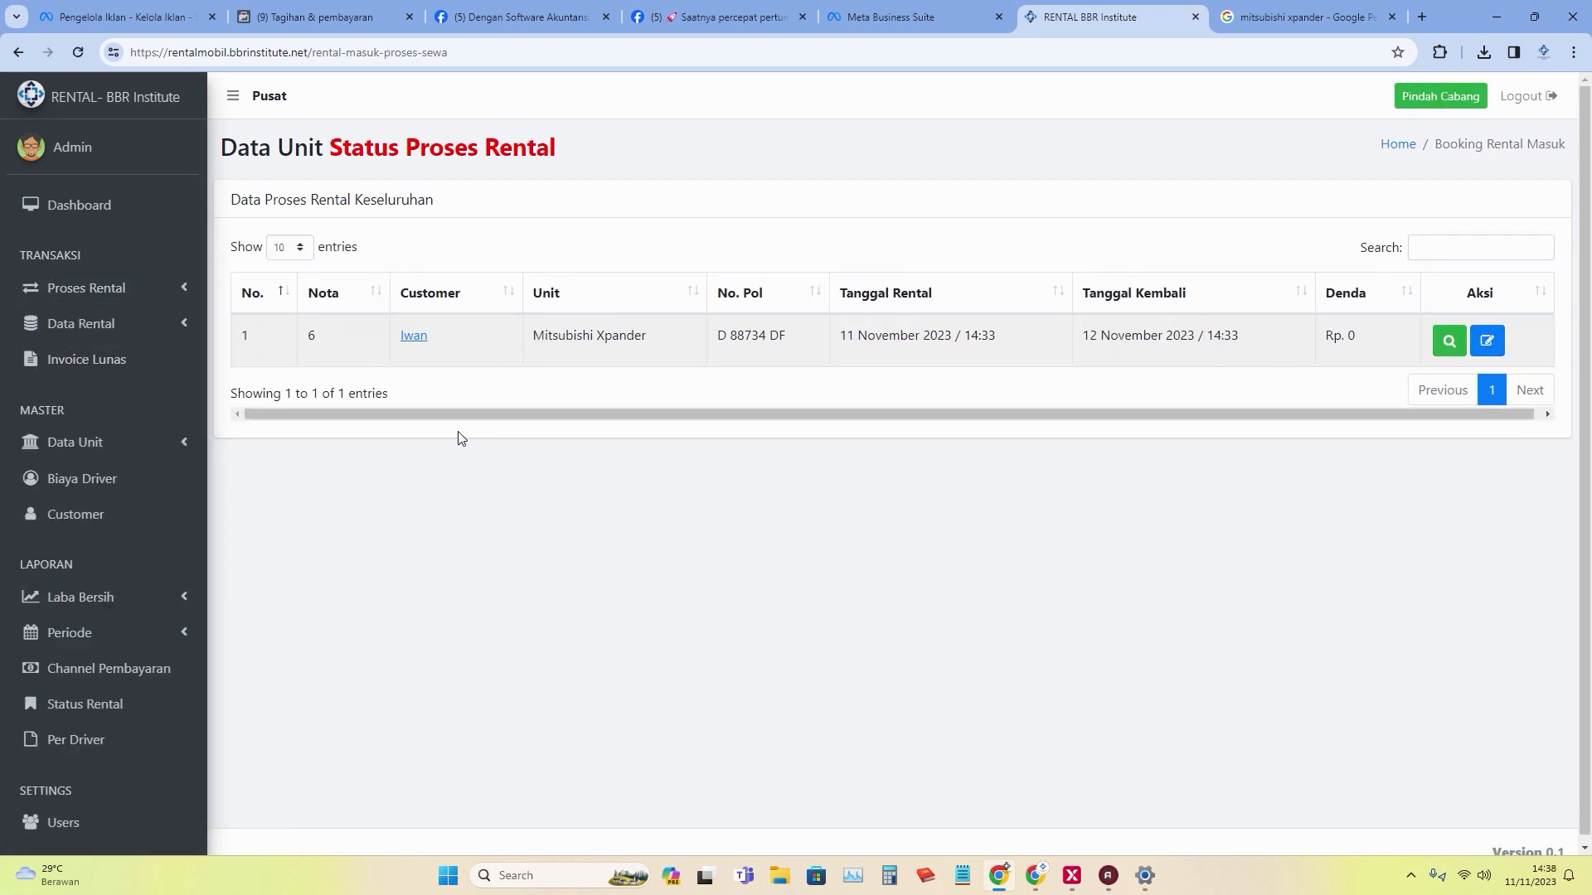
click(131, 290)
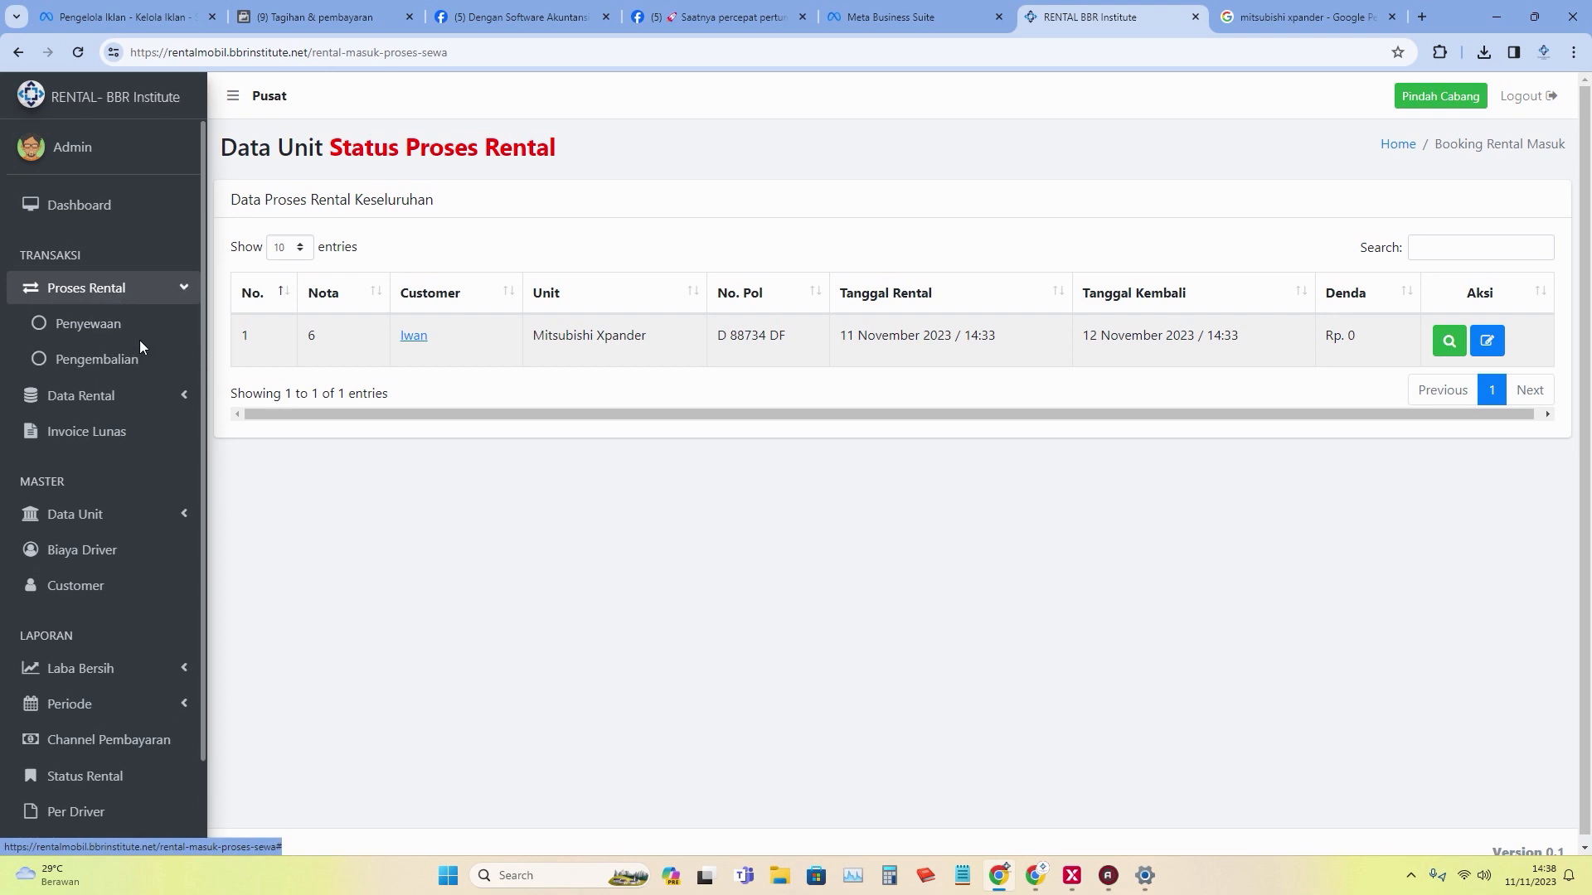
click(128, 327)
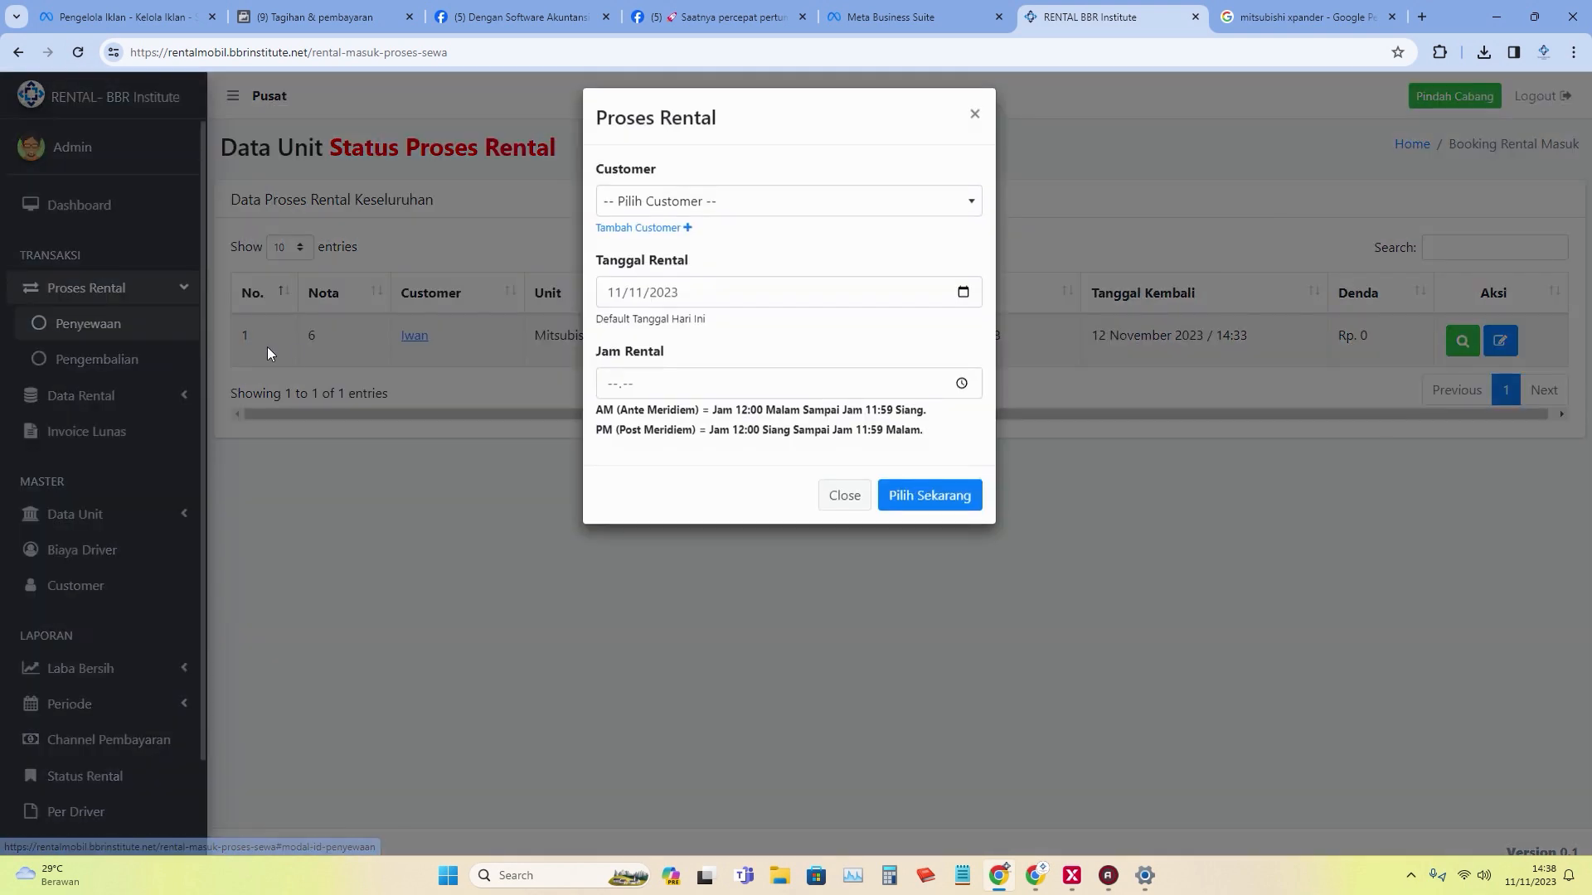
click(736, 209)
click(722, 338)
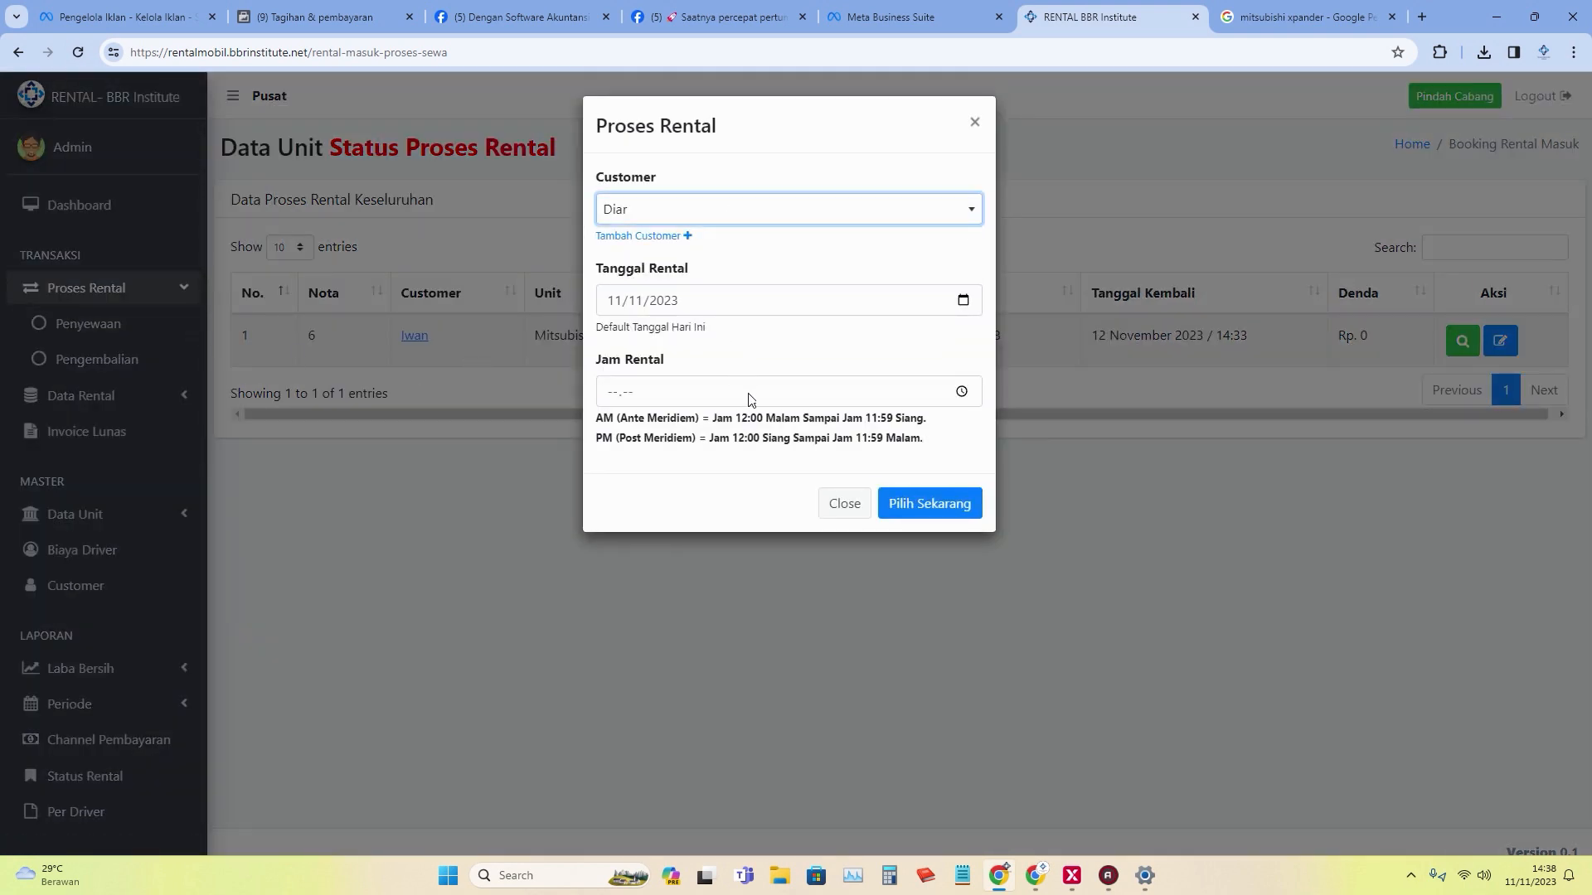
click(961, 391)
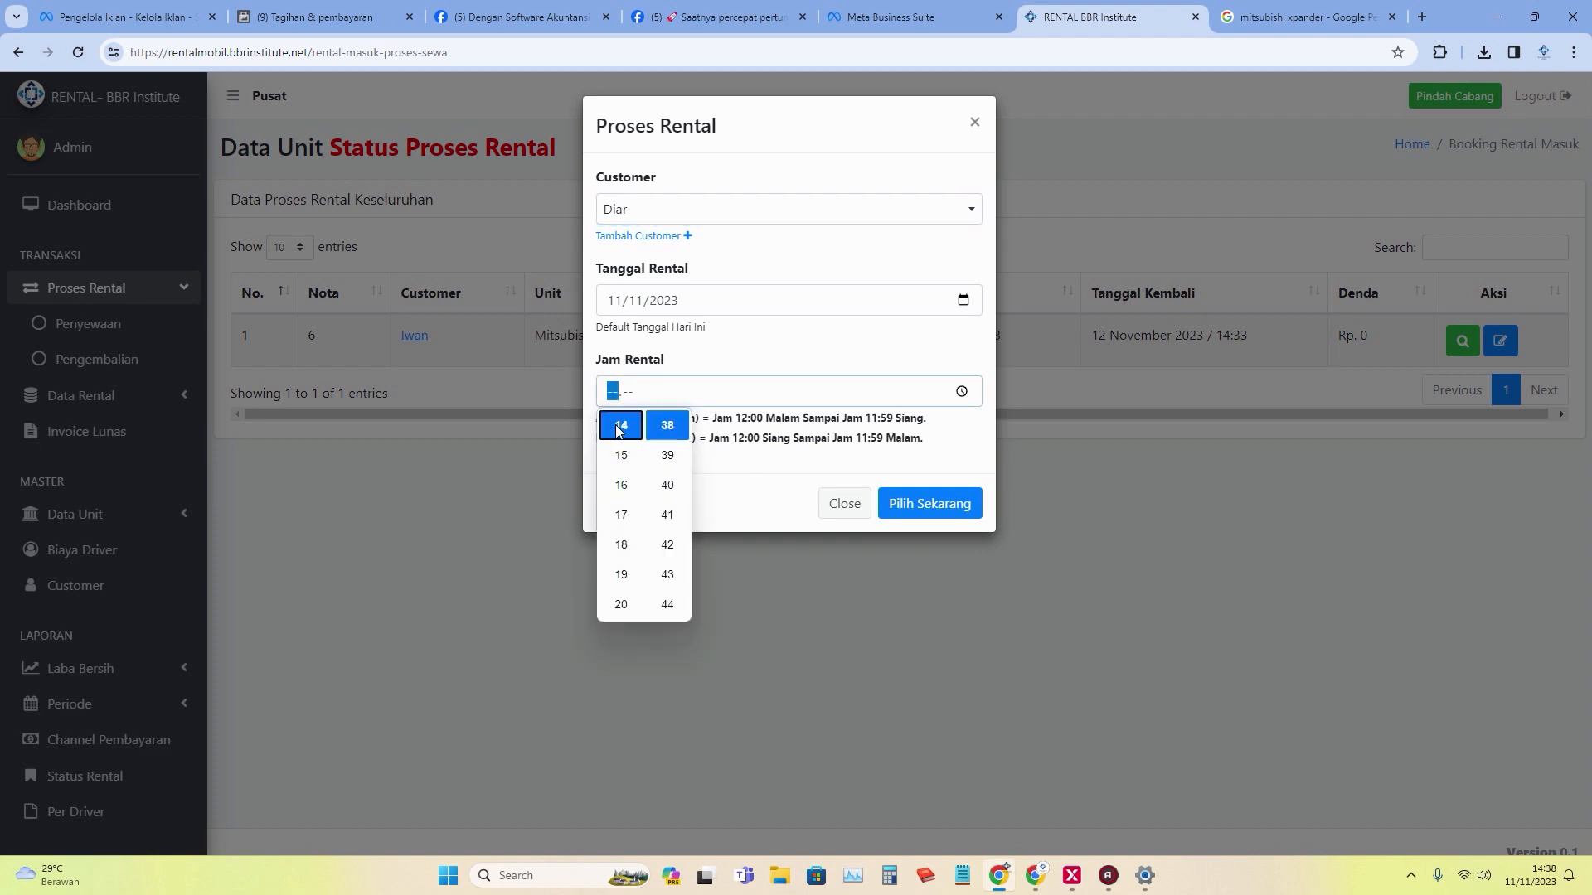
click(887, 503)
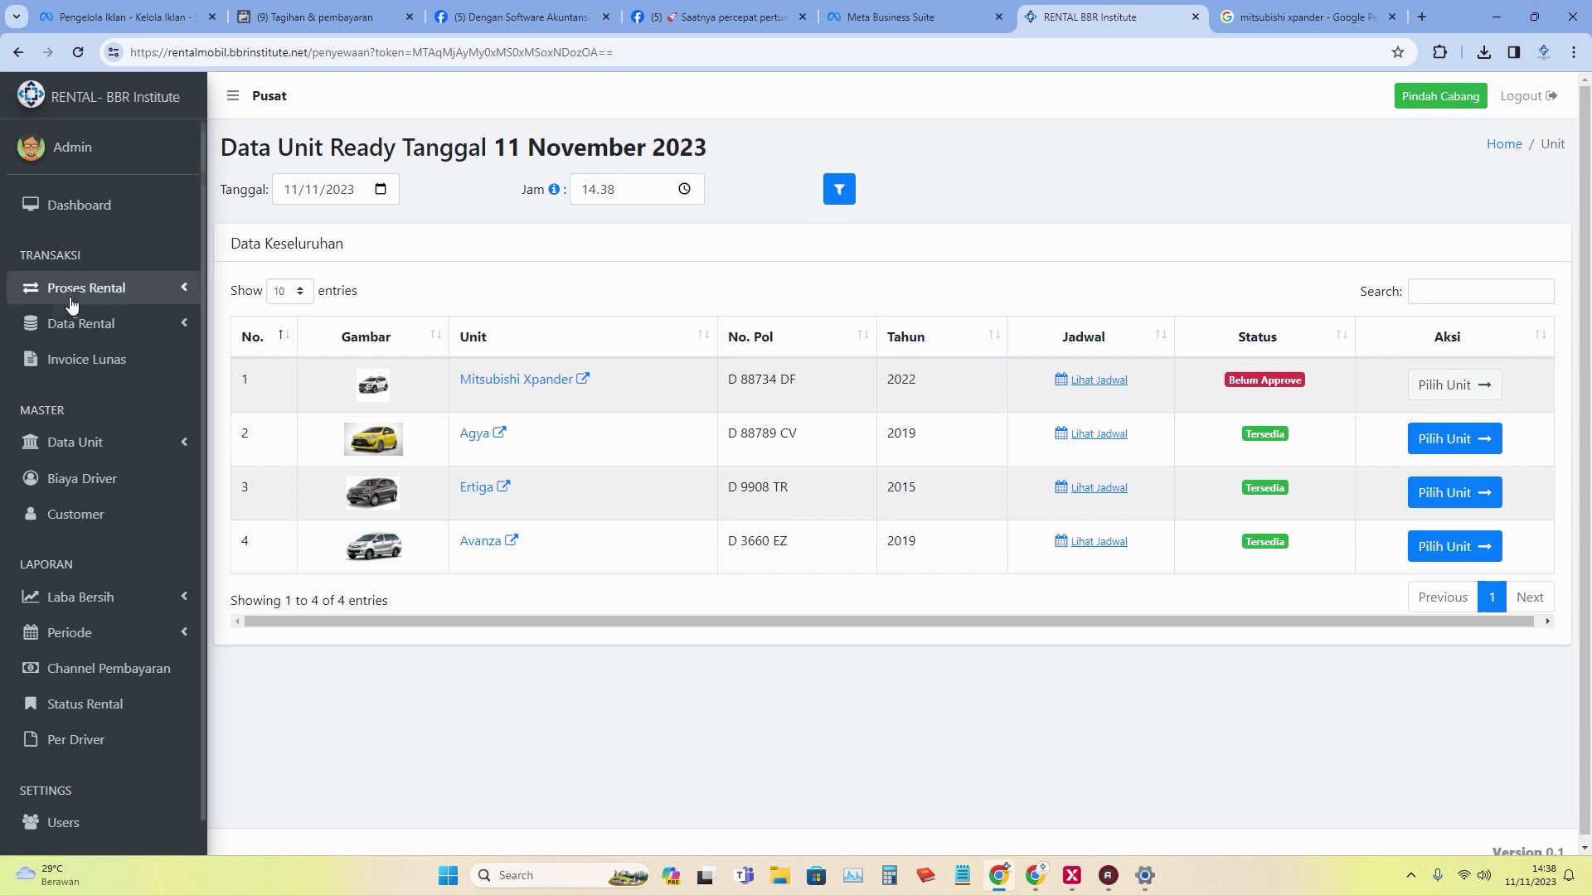
click(128, 324)
click(133, 290)
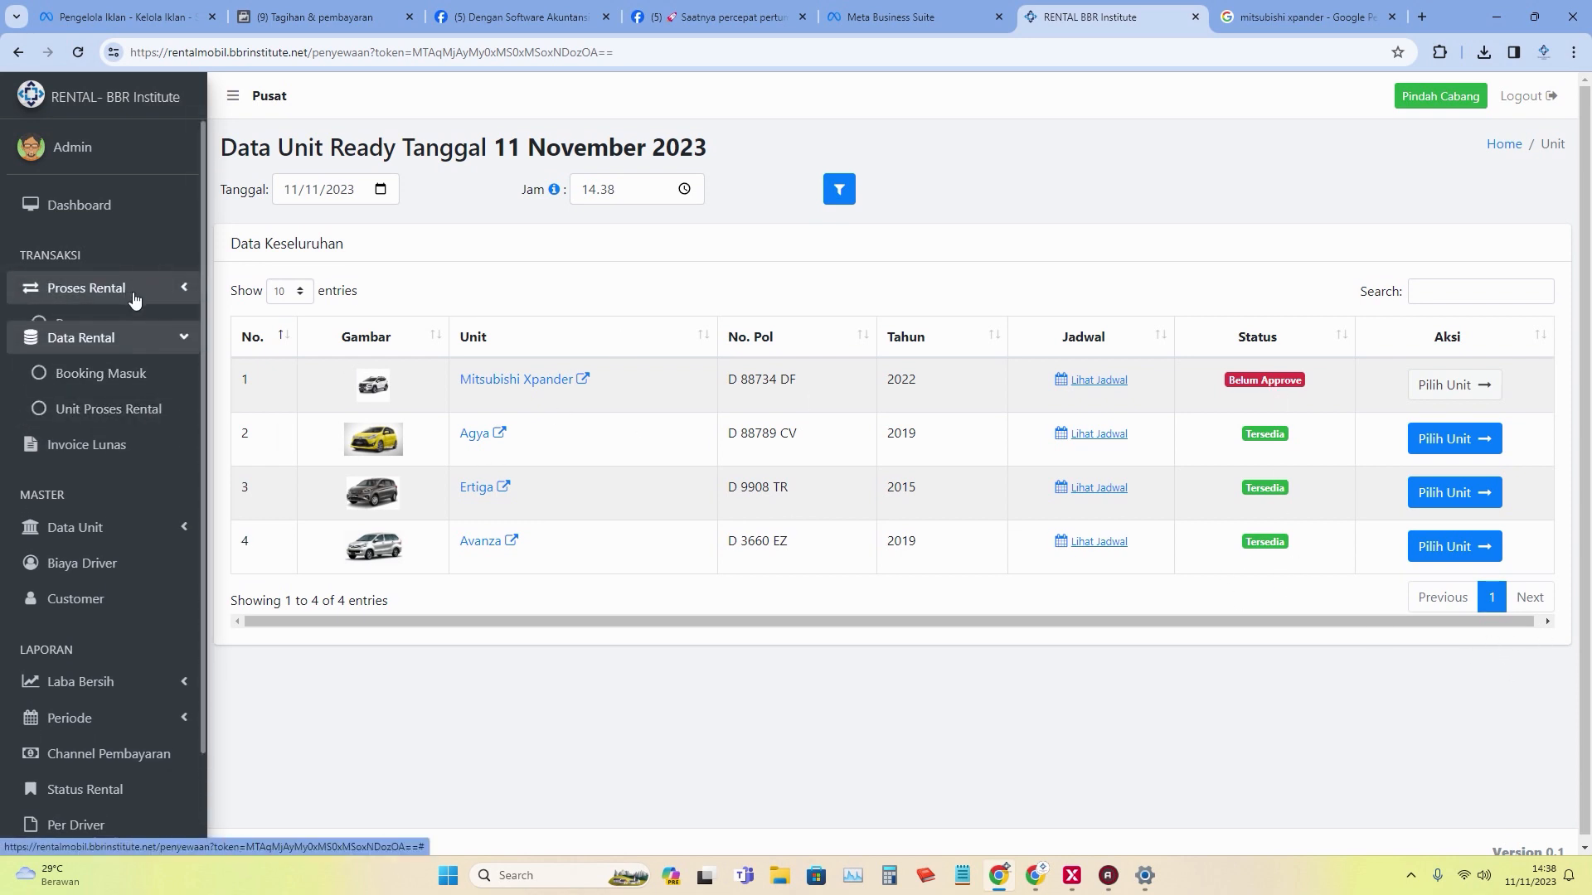
click(139, 361)
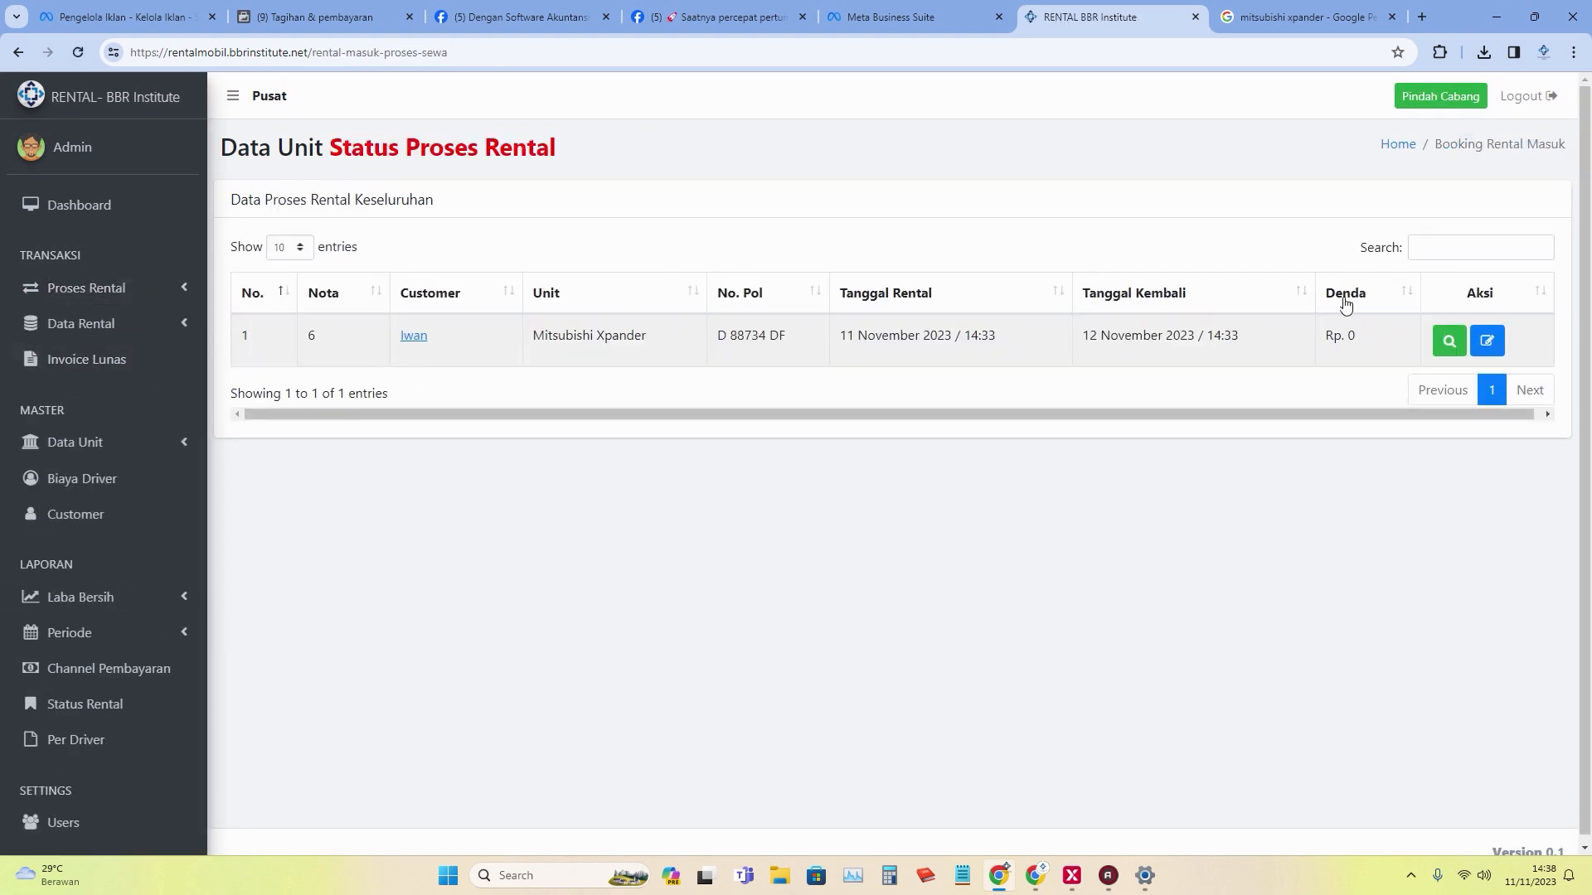
Save nota 6's Xpander return with zero late fine, then show the Invoice Lunas list.
click(1487, 341)
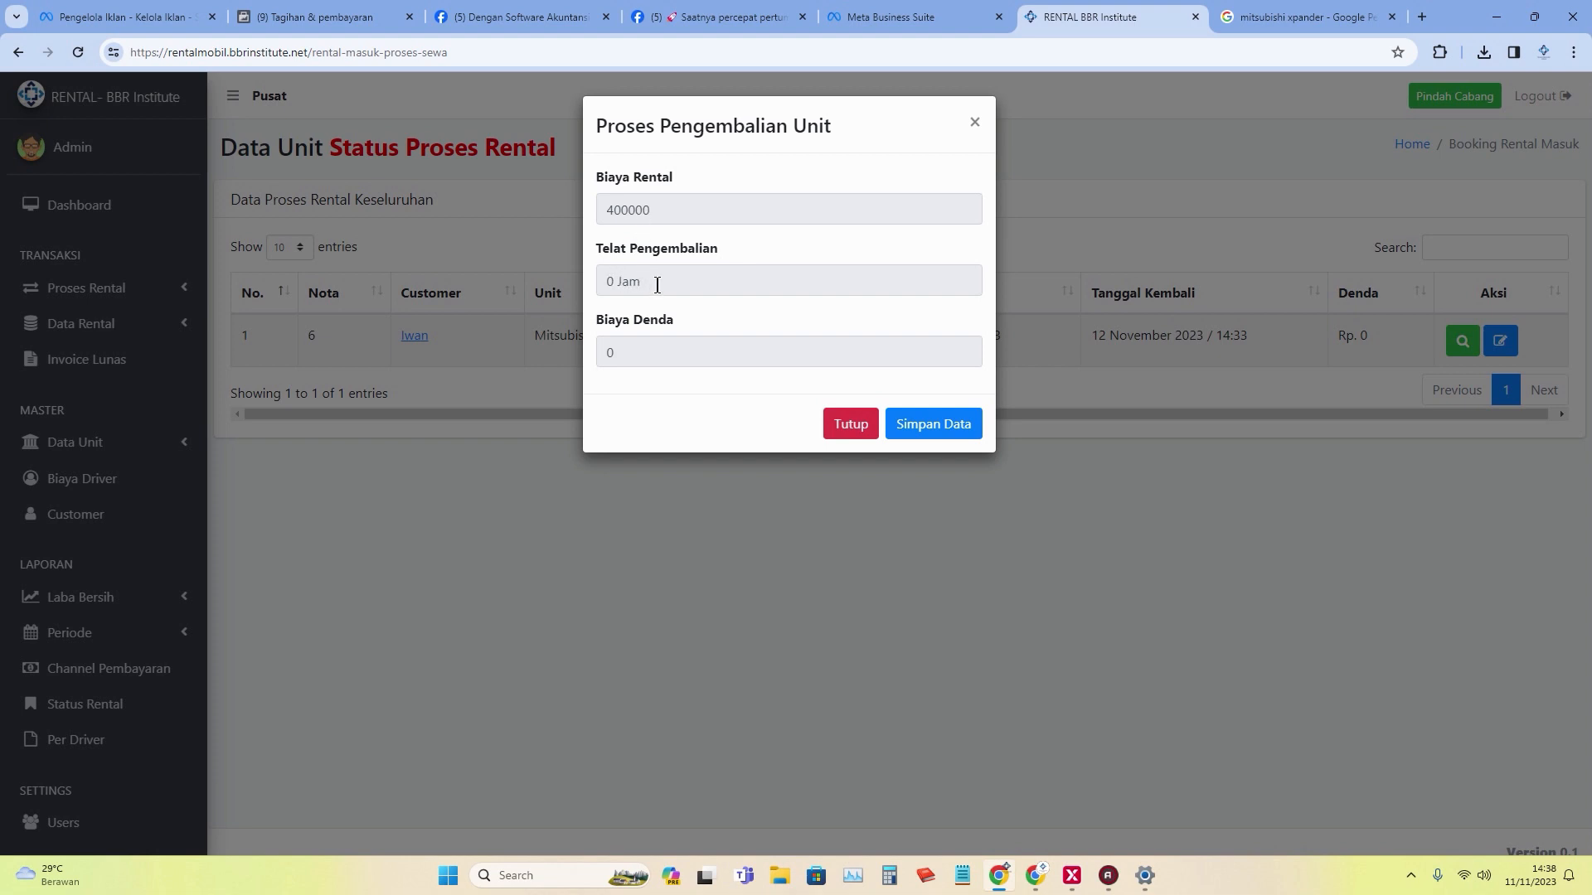
click(931, 430)
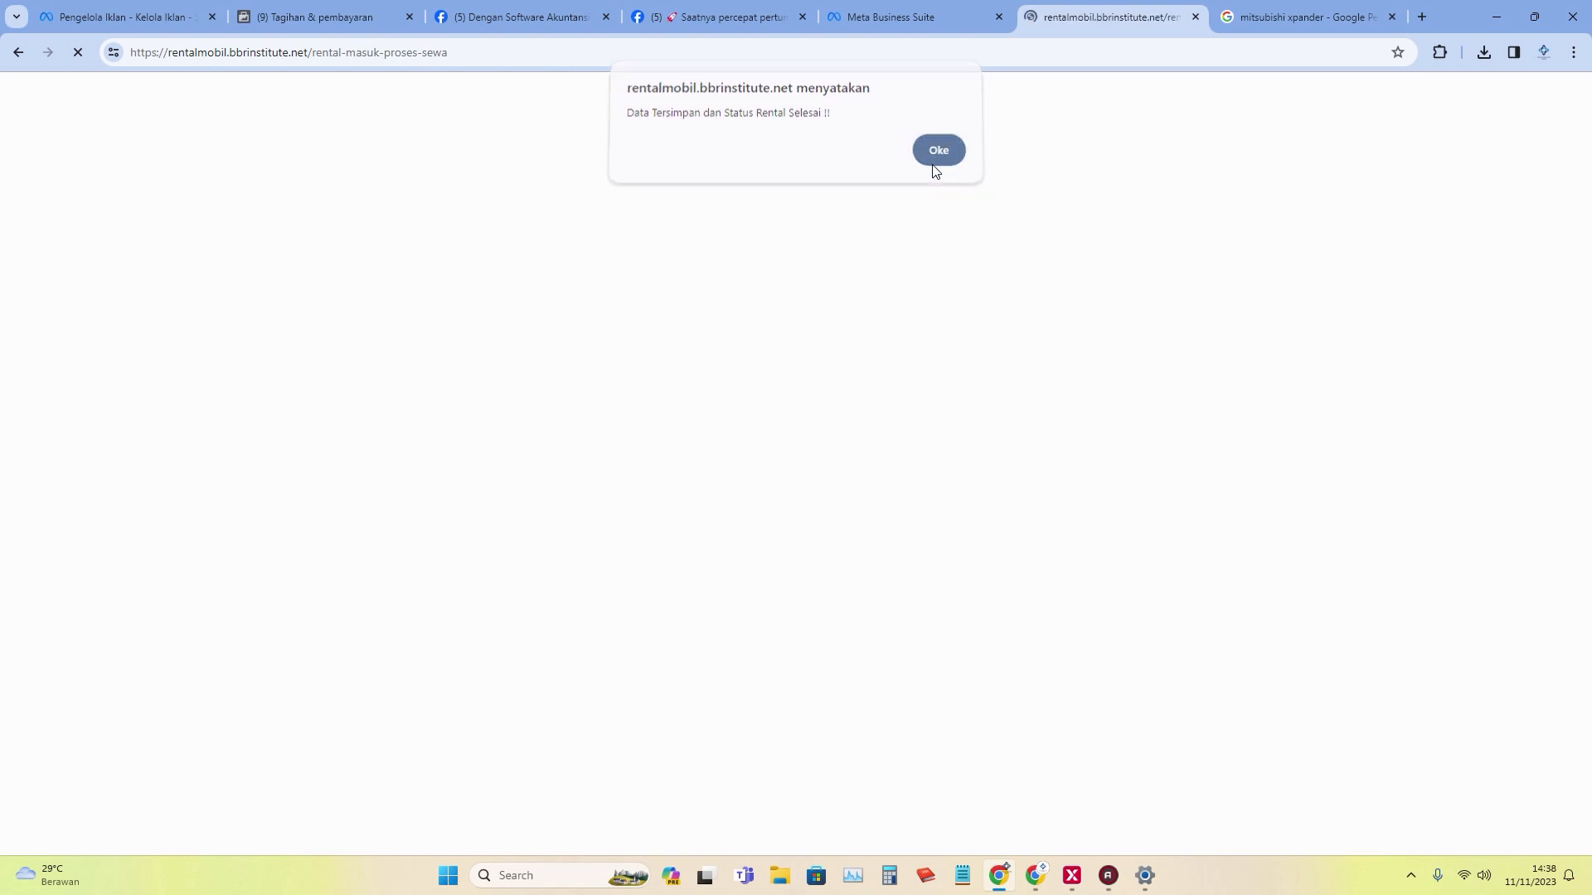
click(933, 165)
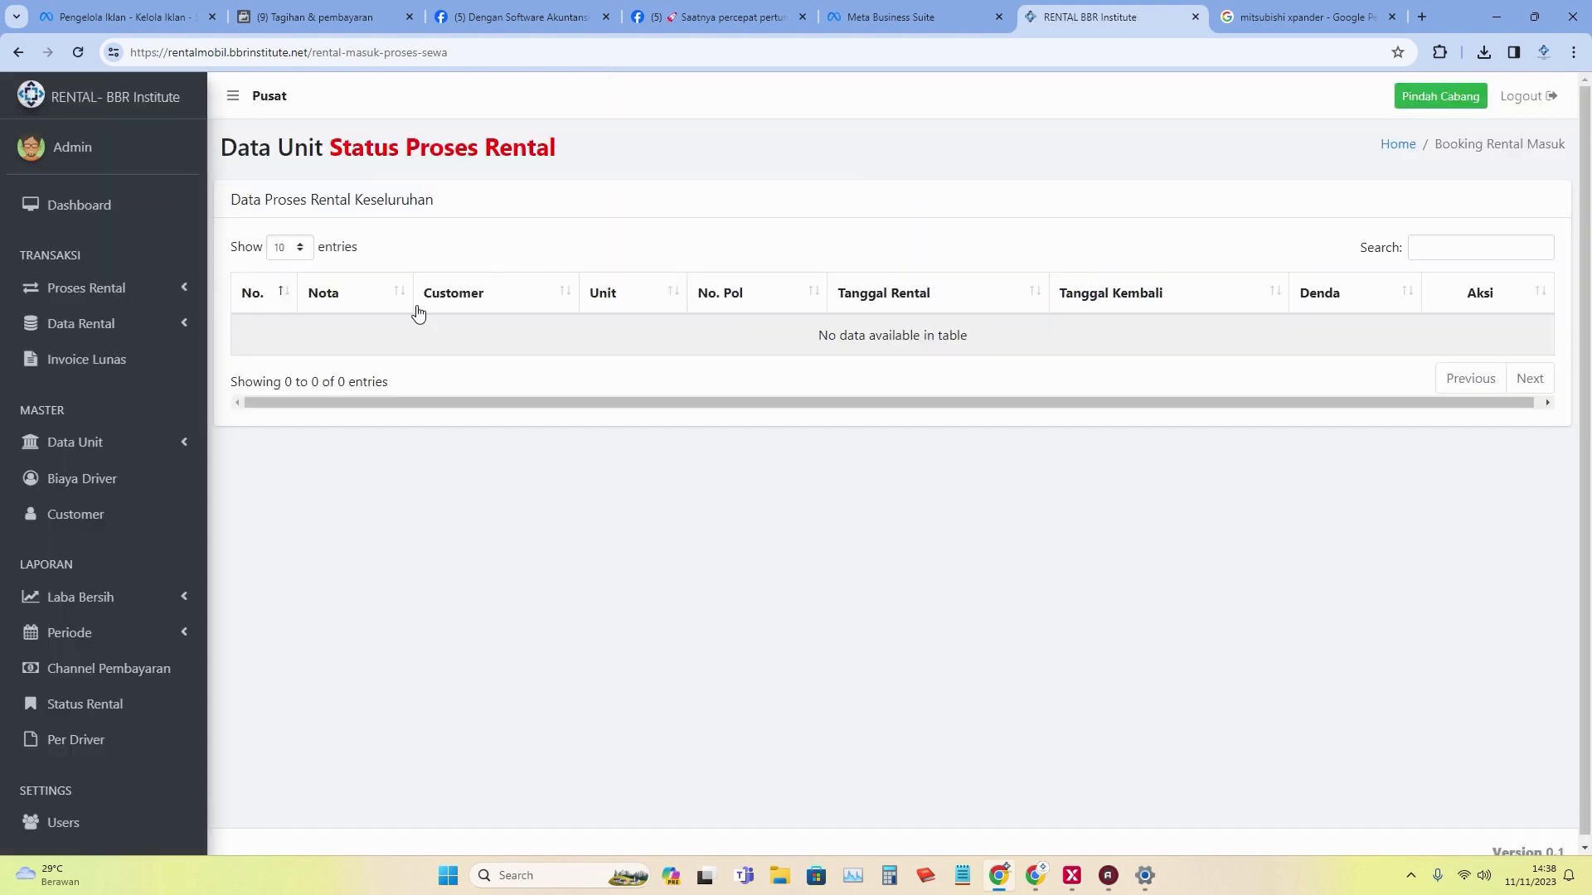
click(135, 357)
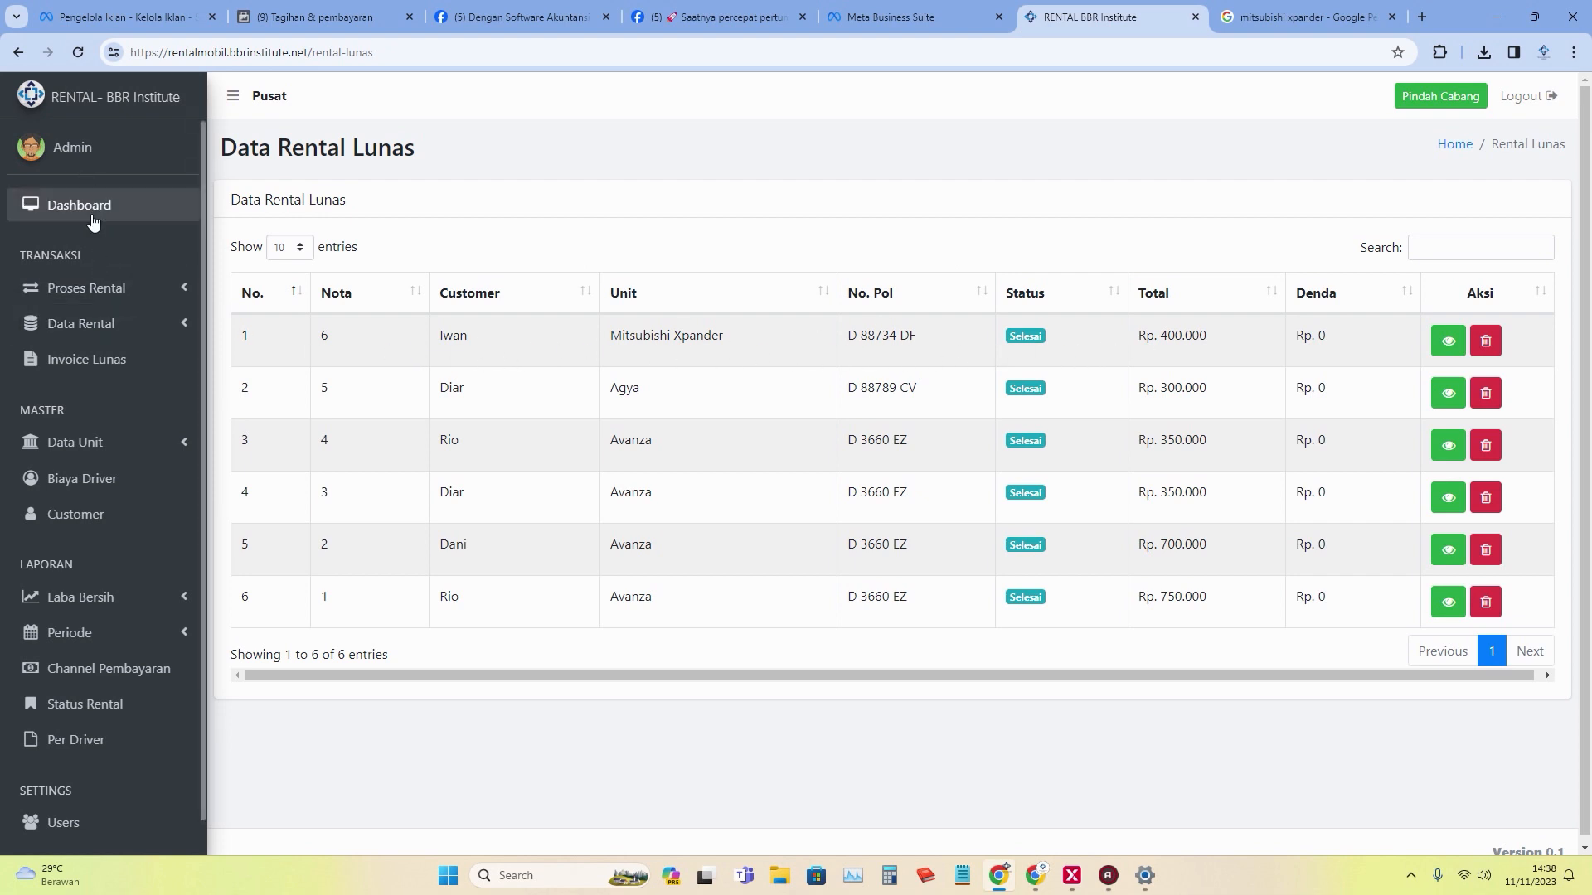
Start a new rental for the chosen customer at 14.38 and list the available units.
click(112, 288)
click(124, 327)
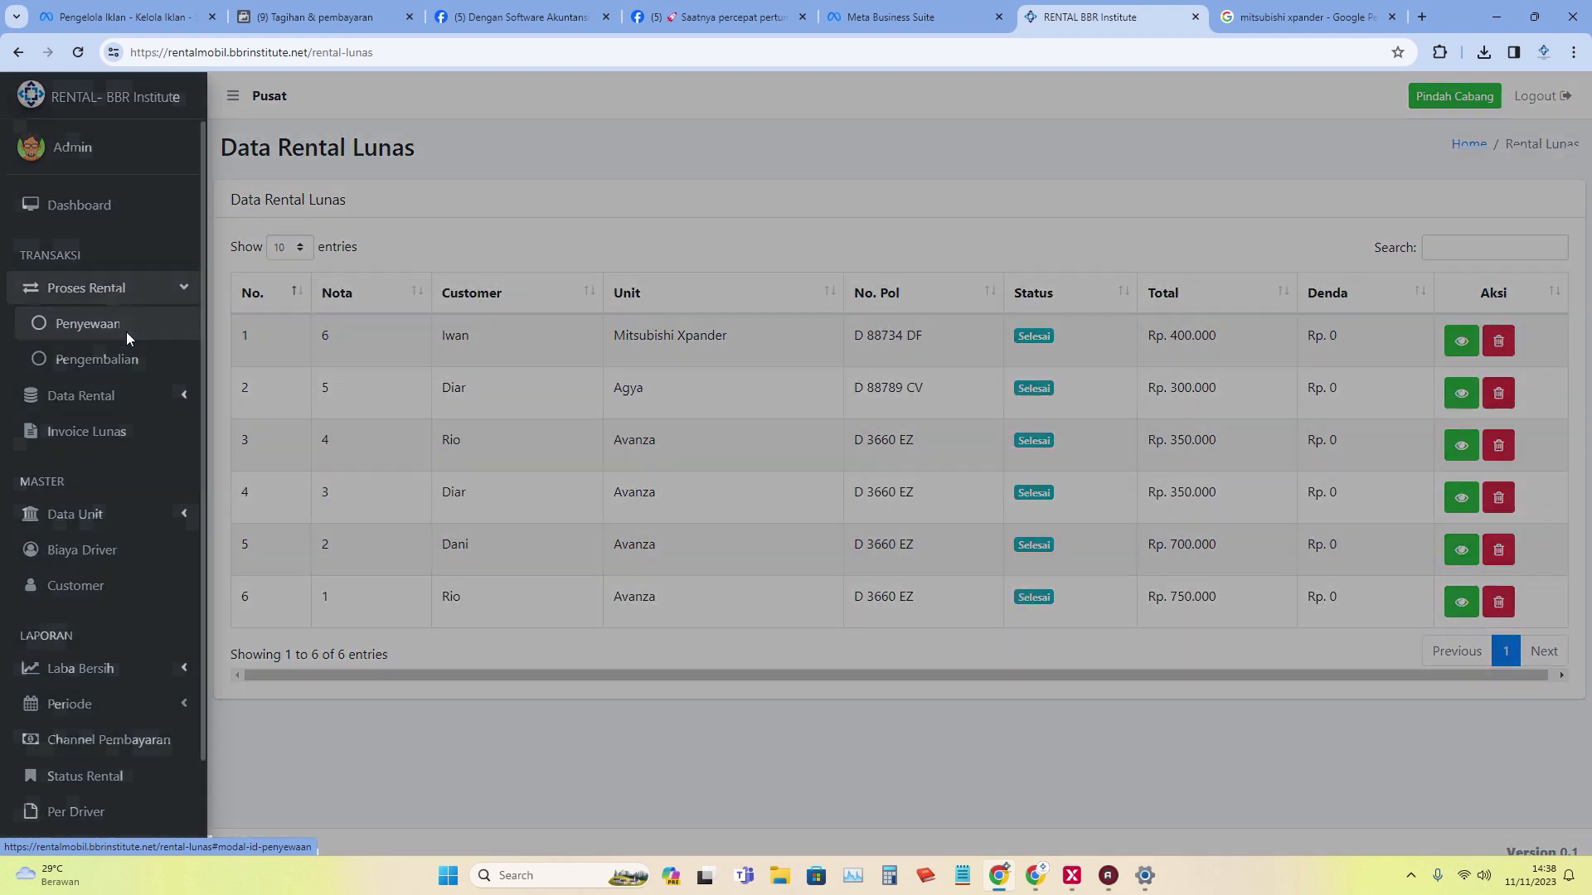
click(732, 218)
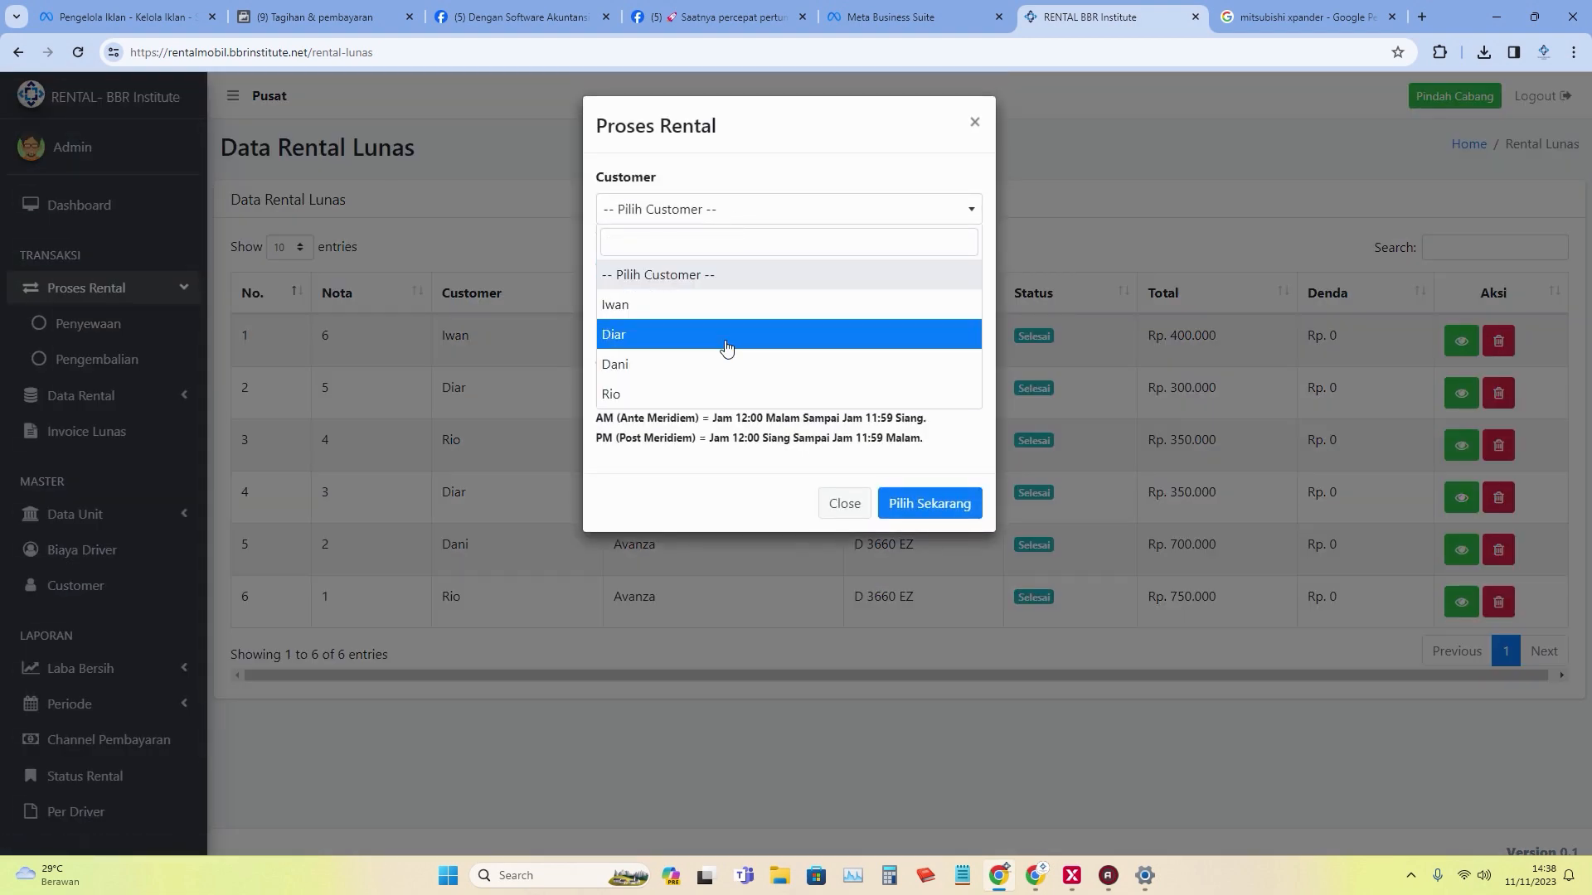
click(724, 344)
click(961, 392)
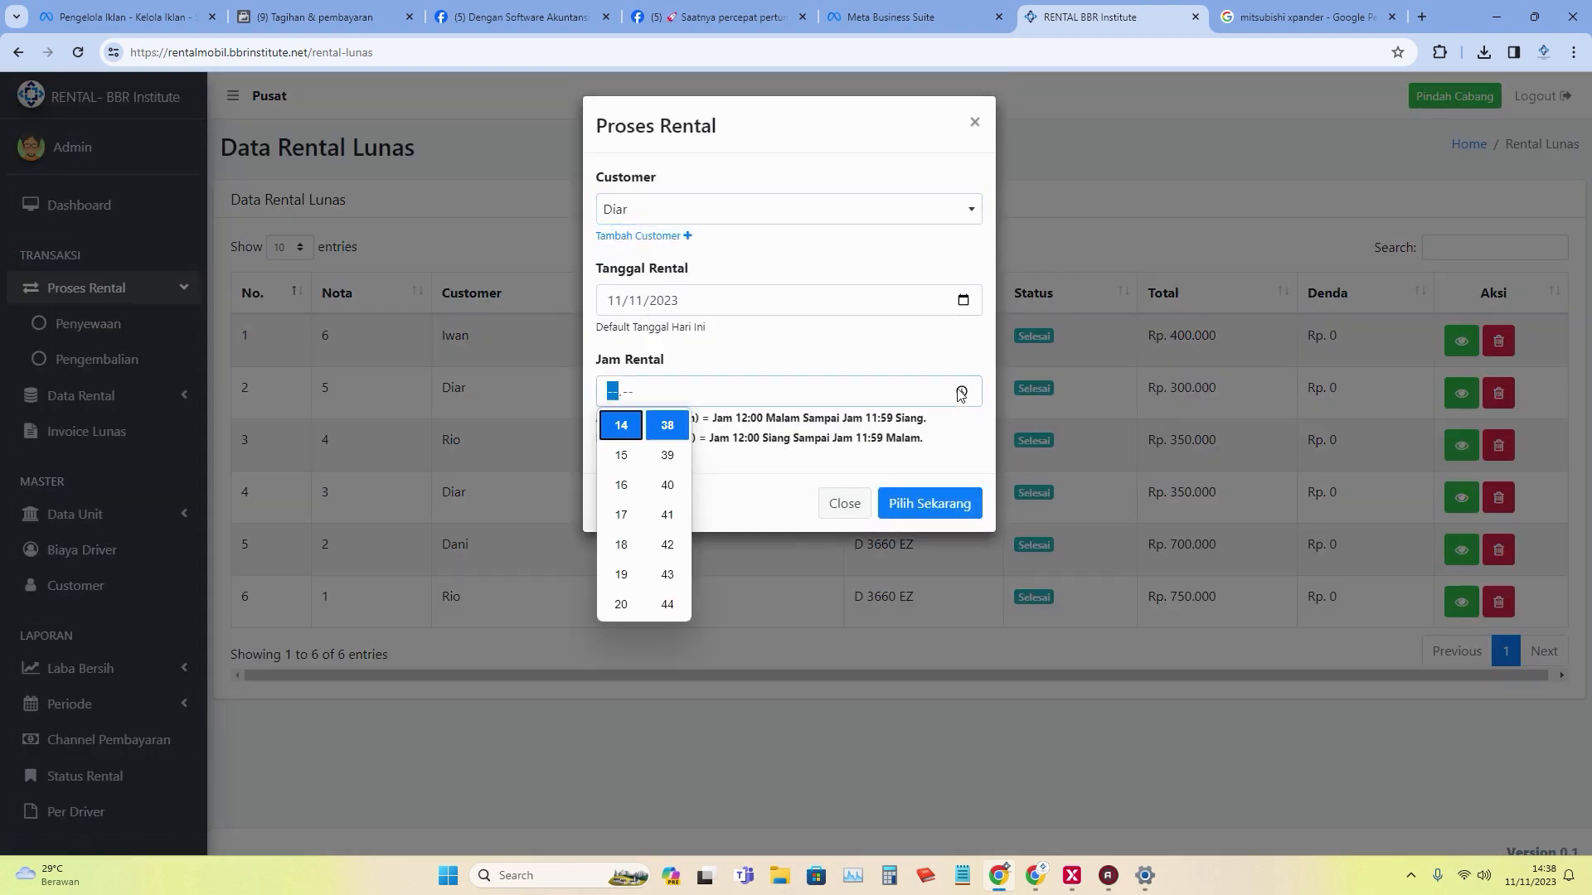
click(667, 426)
click(922, 514)
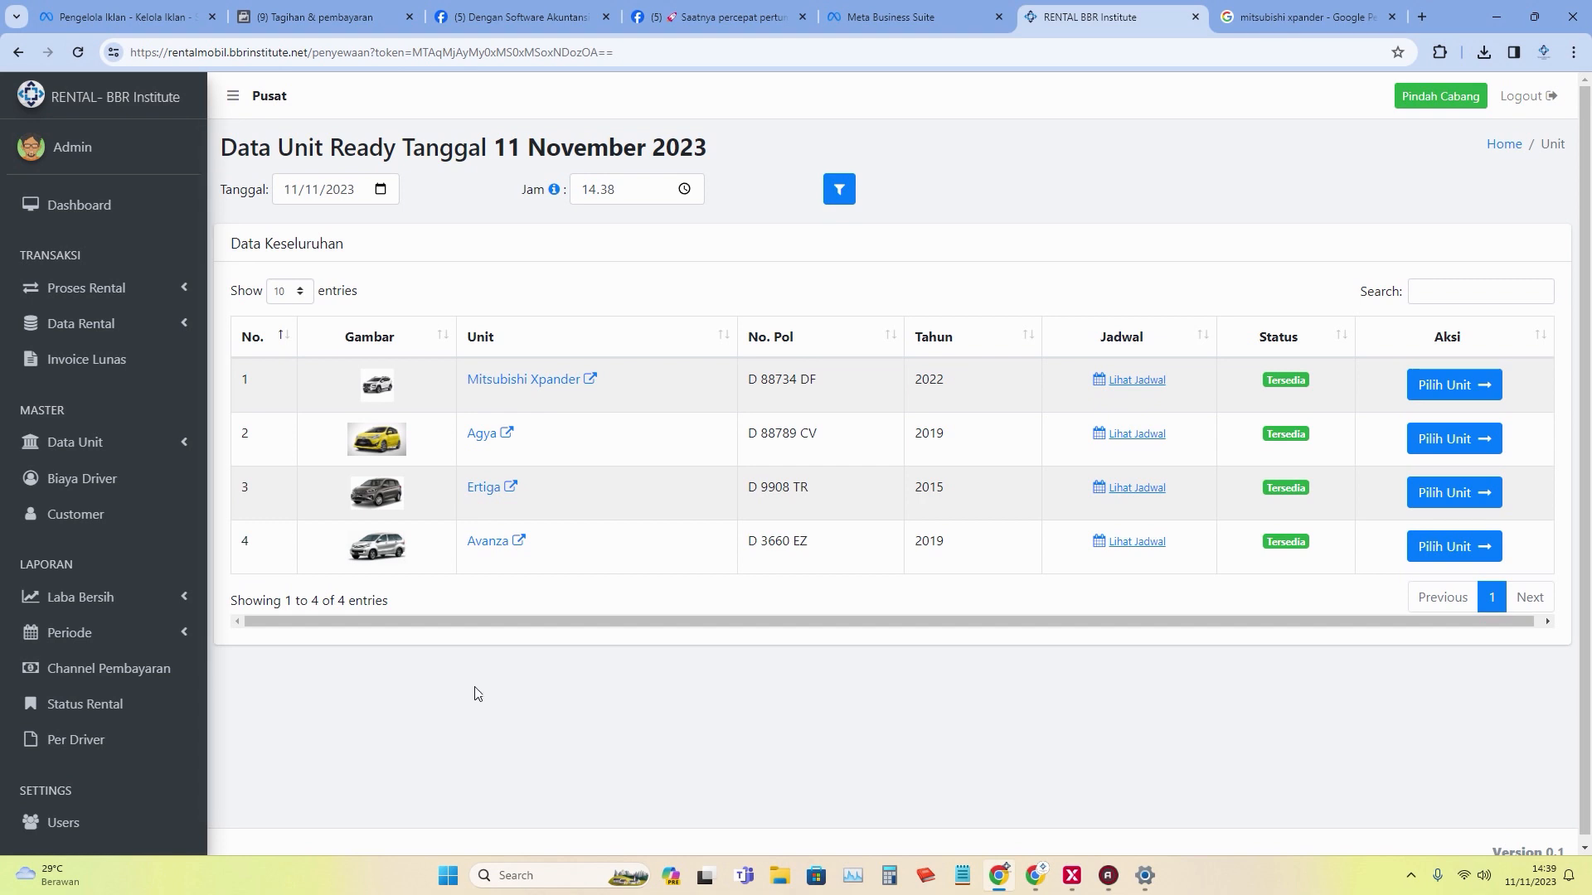
Open the expense records under Laba Bersih and start adding a new expense.
click(169, 597)
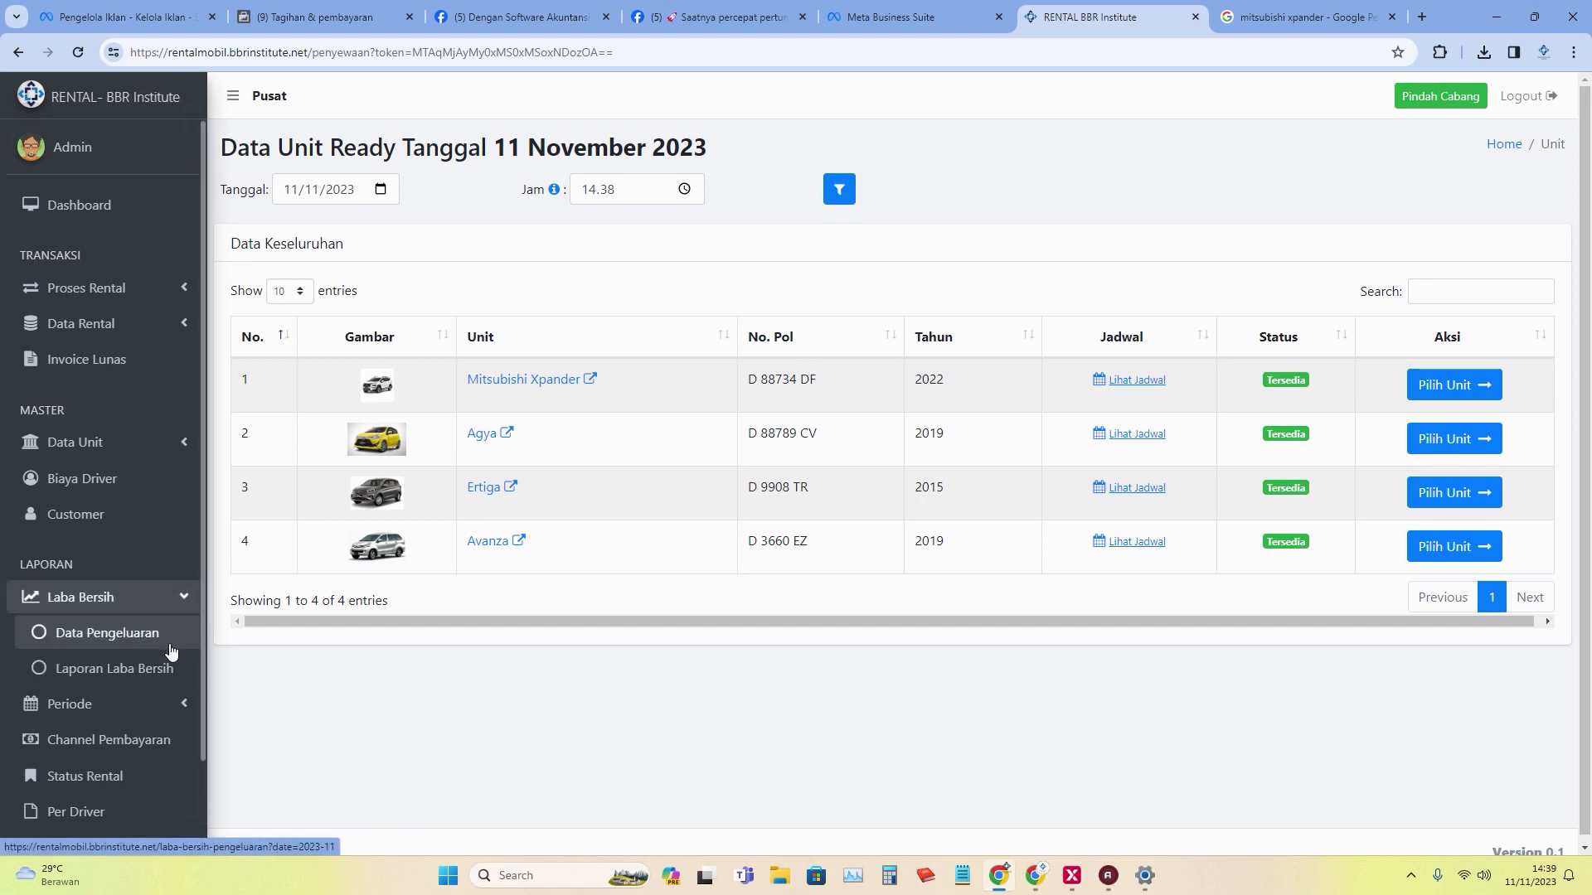
click(163, 638)
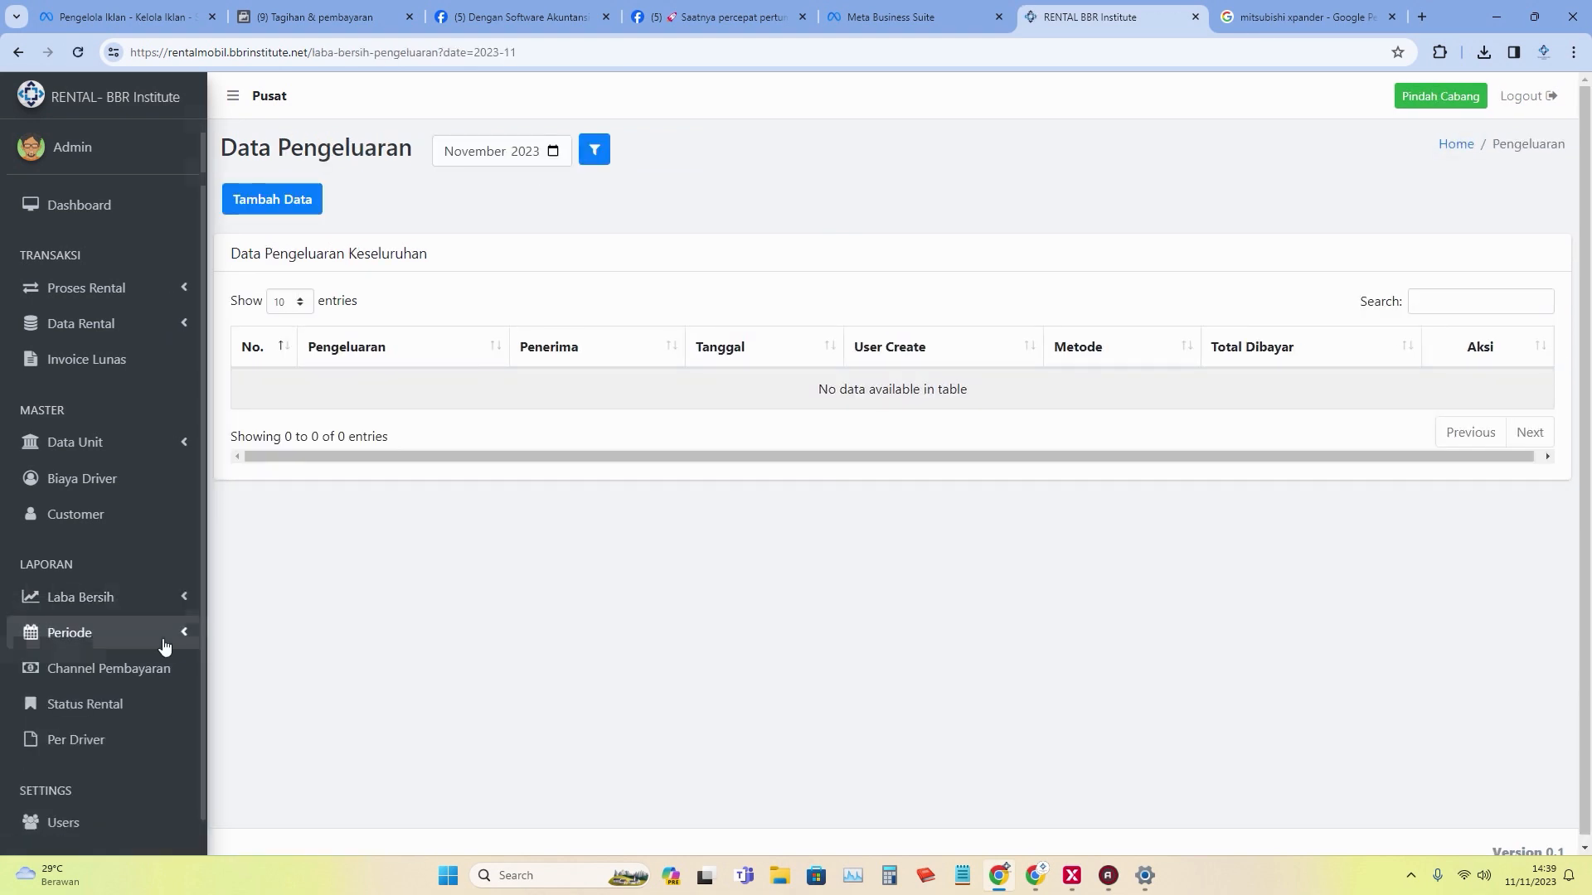
click(300, 202)
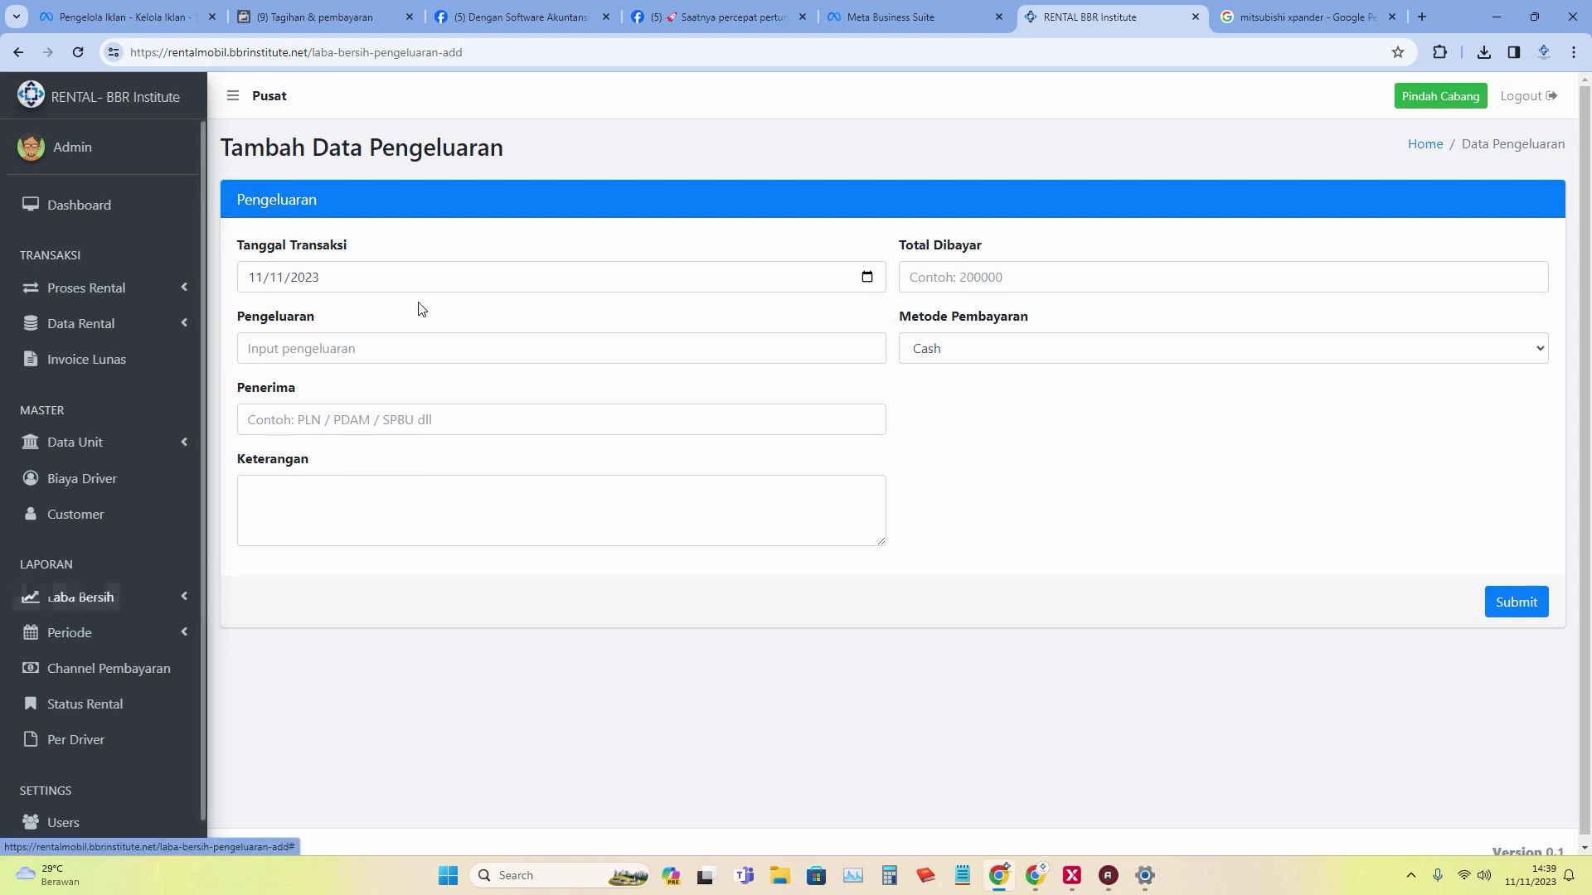
Filter the net profit report to 11/11/2023 only, view the Rp 400.000 profit, then close it.
click(140, 599)
click(167, 674)
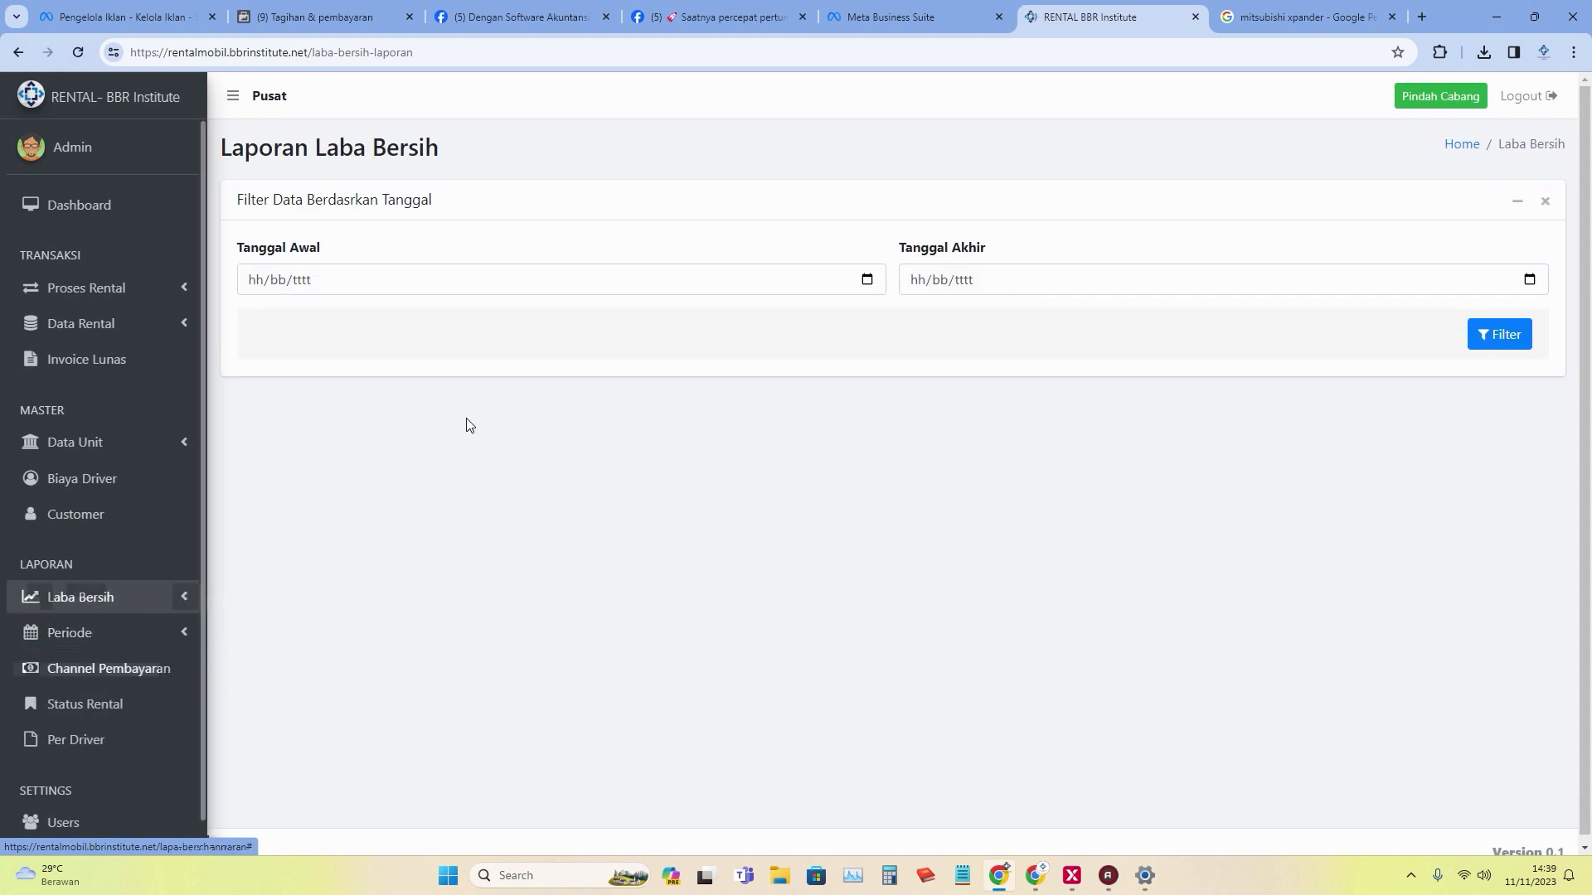
click(866, 281)
click(405, 397)
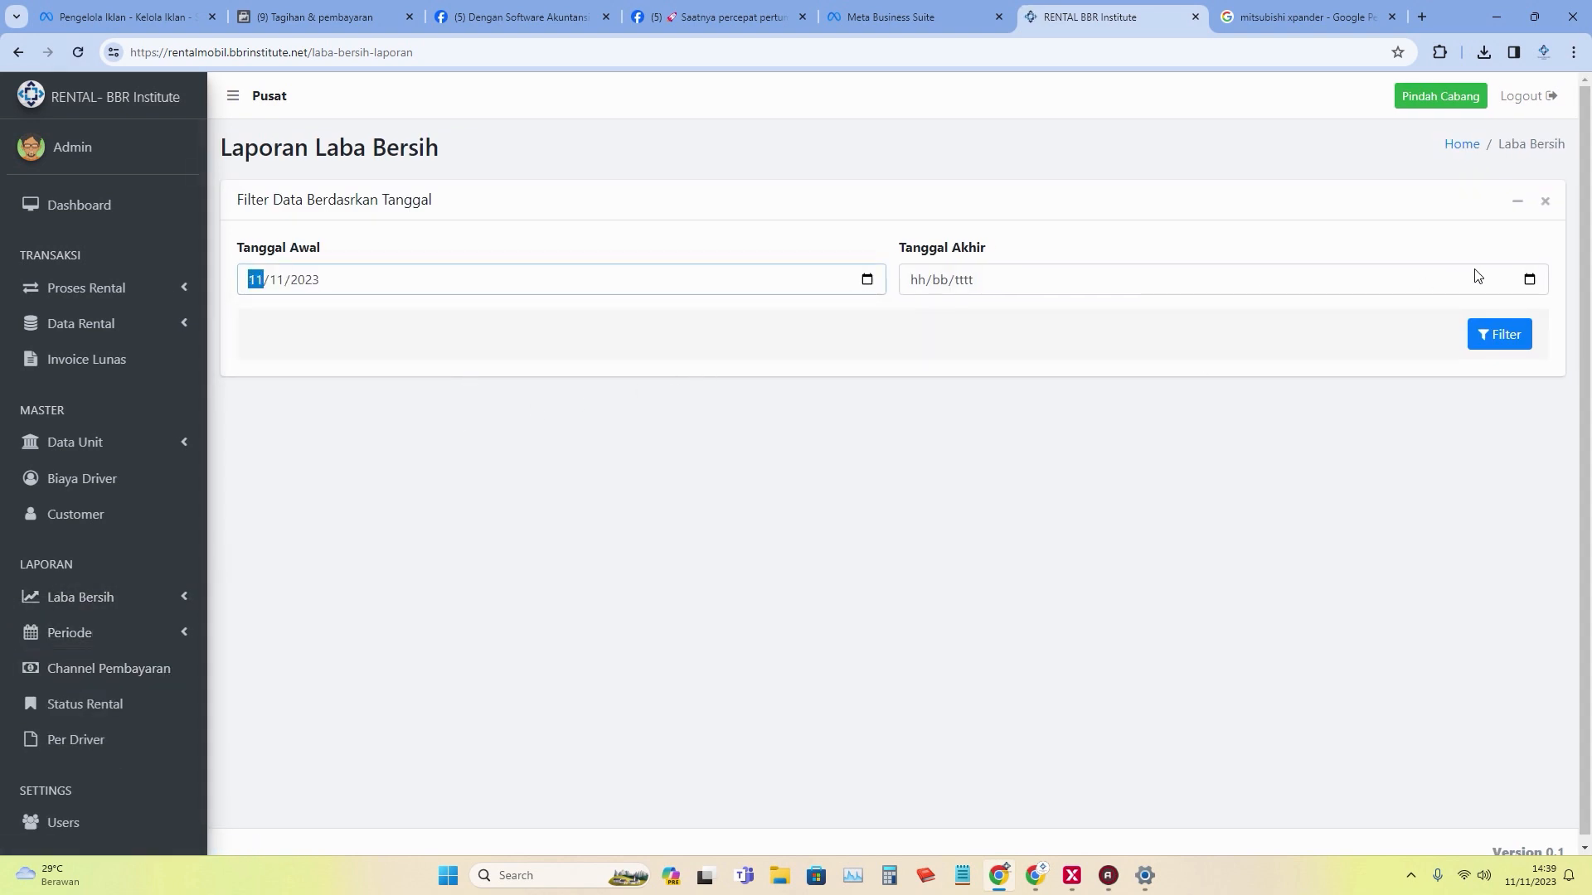
click(1530, 279)
click(1066, 399)
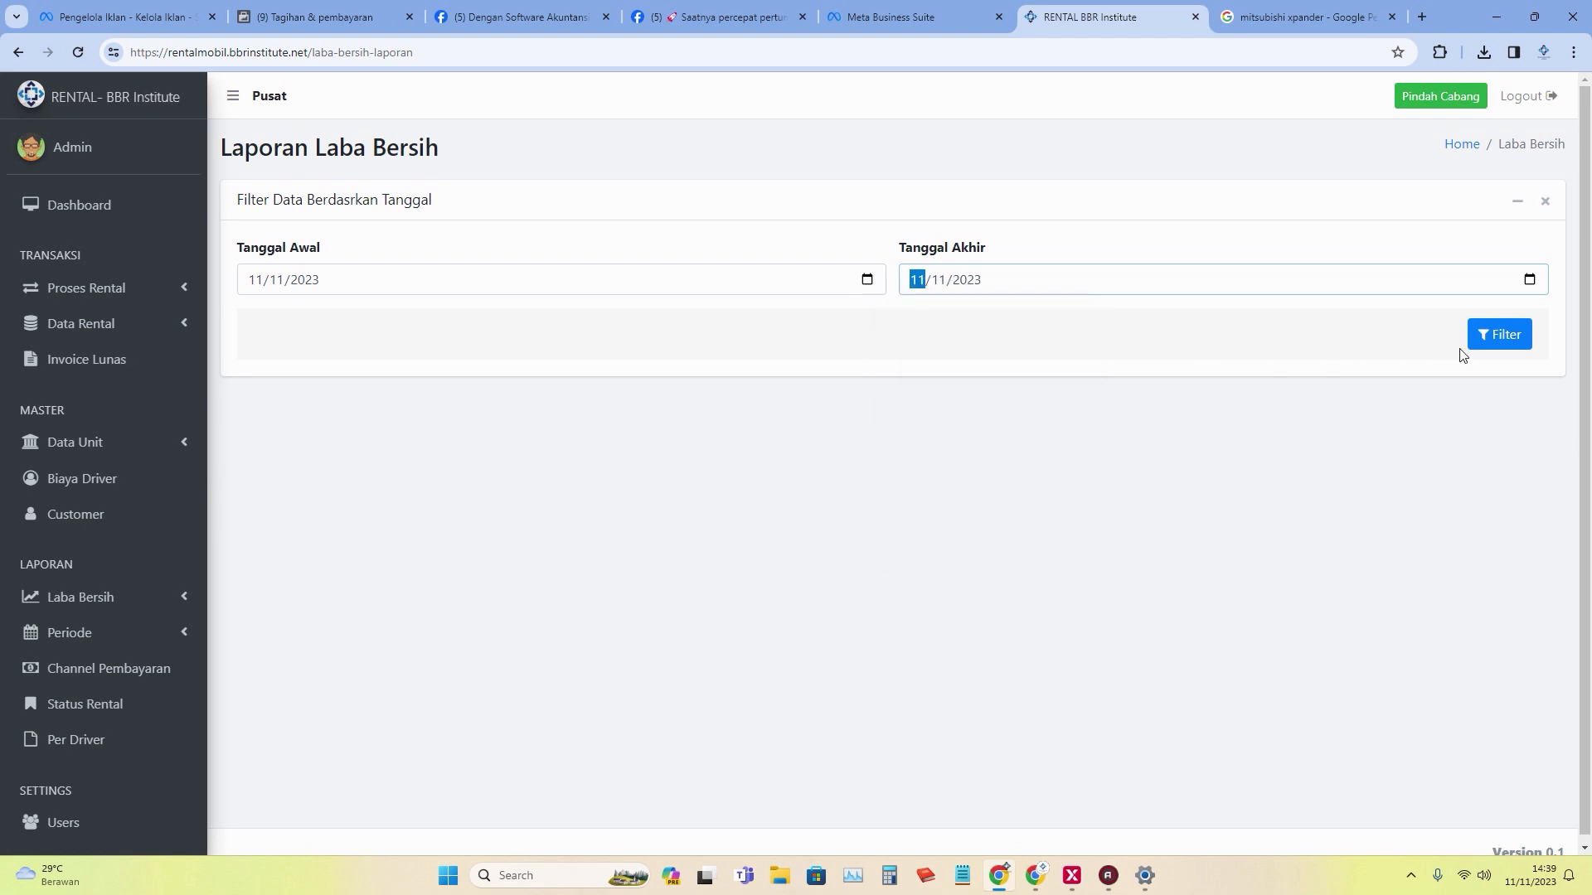
click(1474, 336)
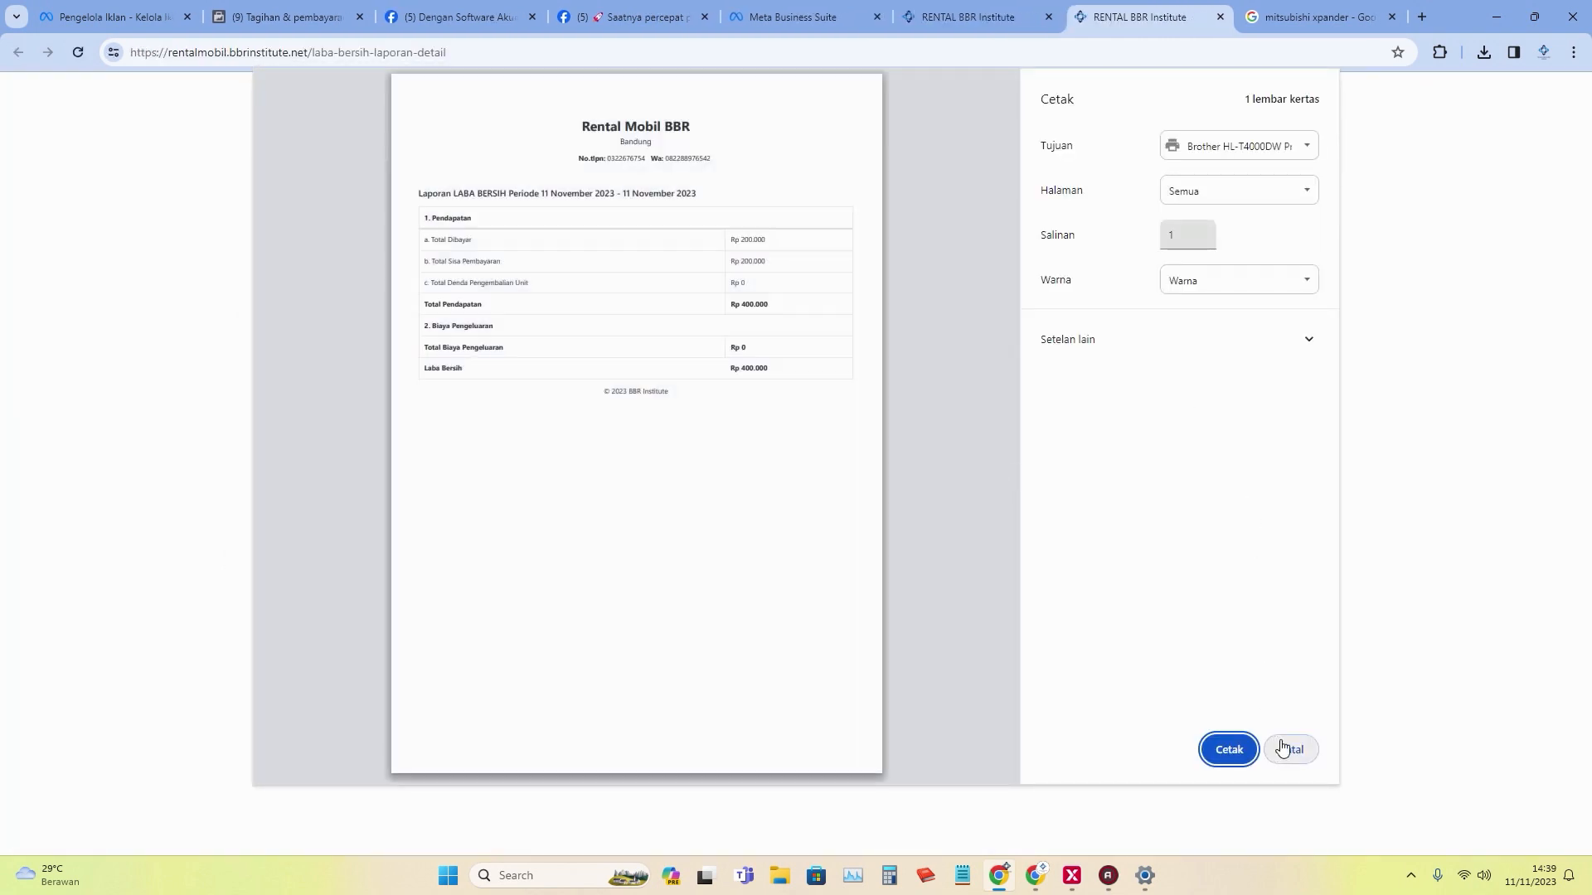
click(1293, 750)
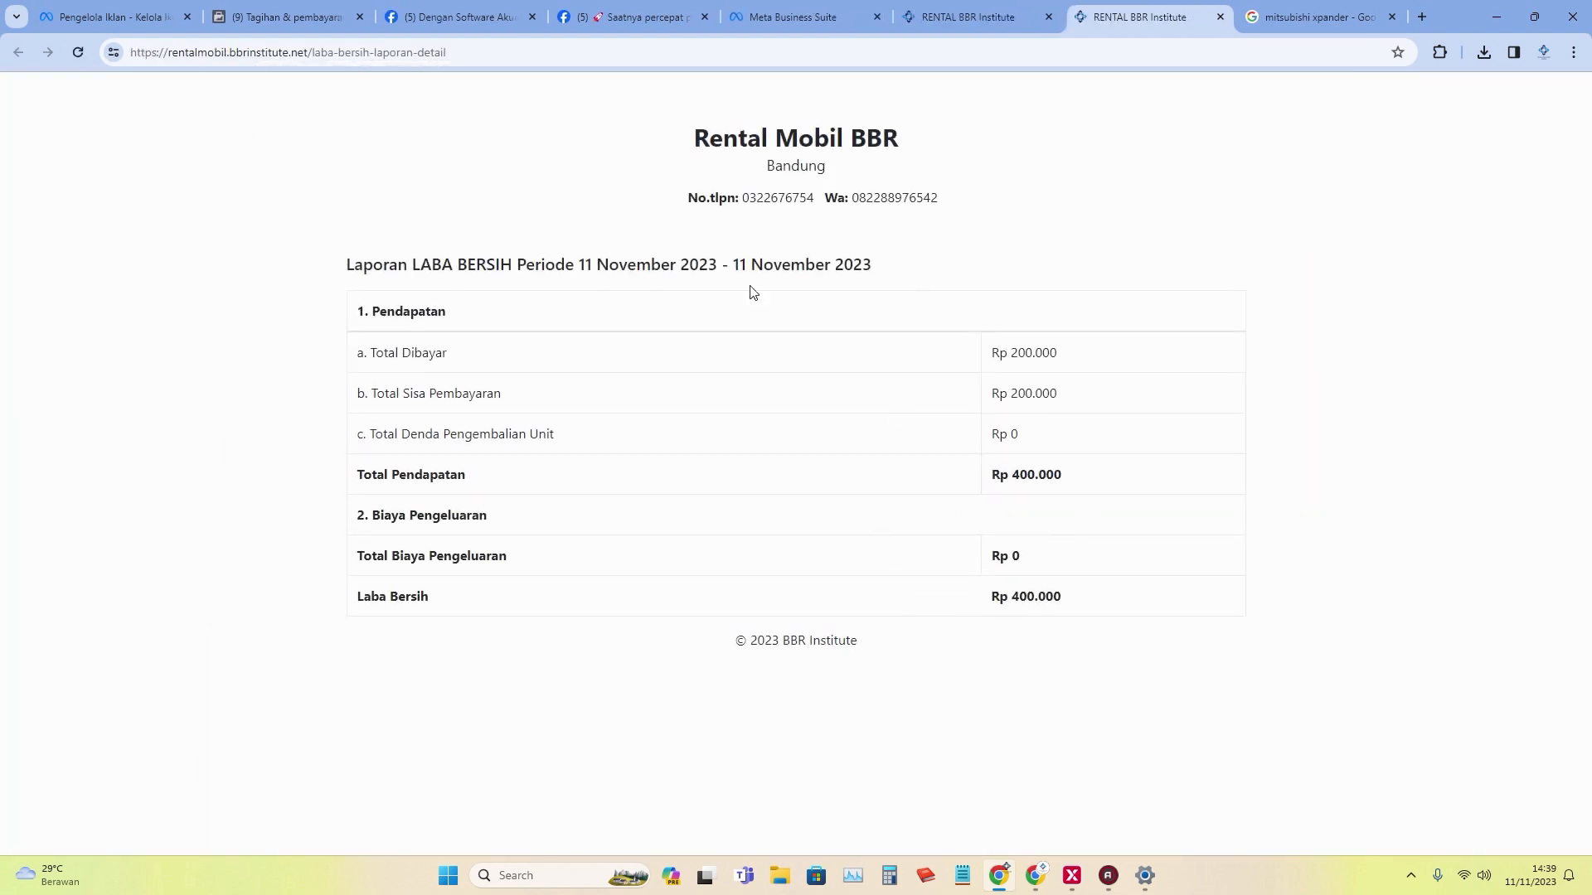
click(1223, 17)
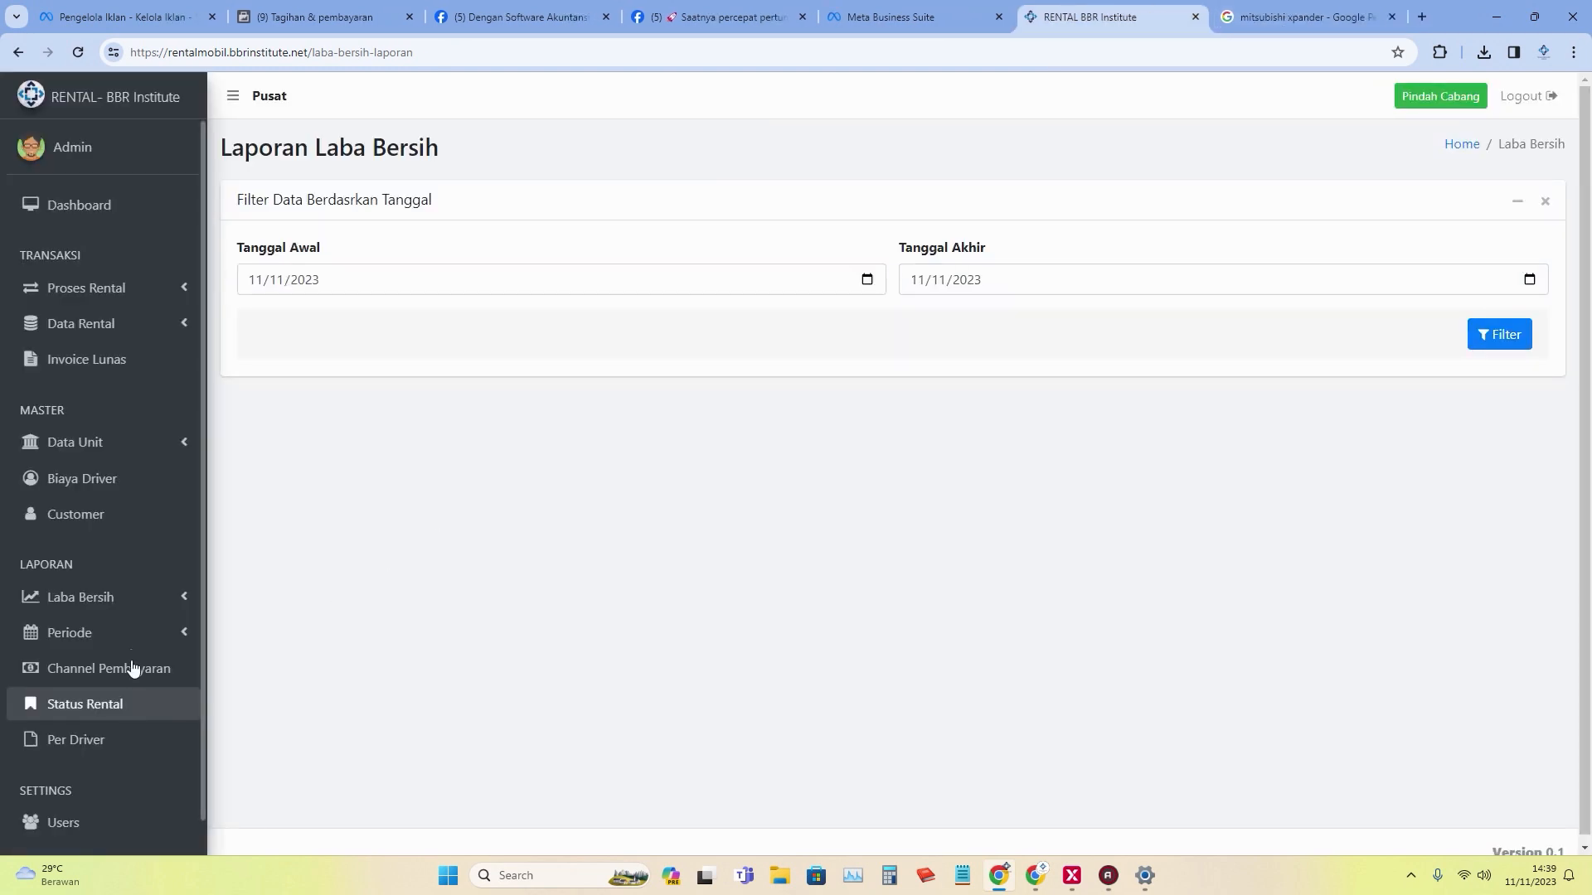
Open the Periode > Bayar Rental paid rentals income report.
click(108, 640)
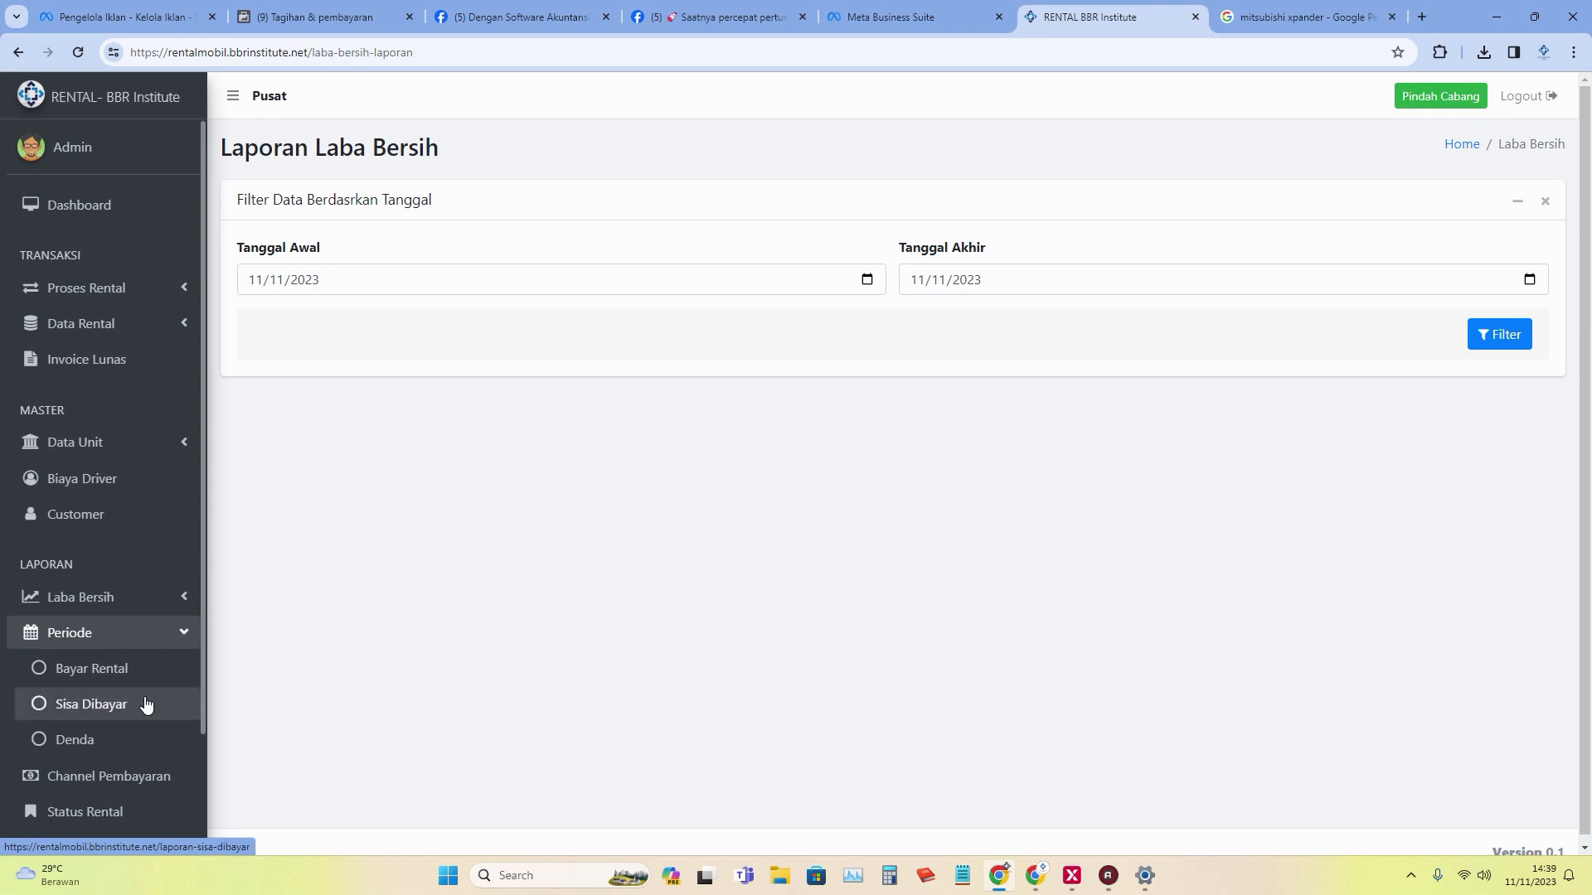
scroll(141, 647, down, 1)
click(91, 586)
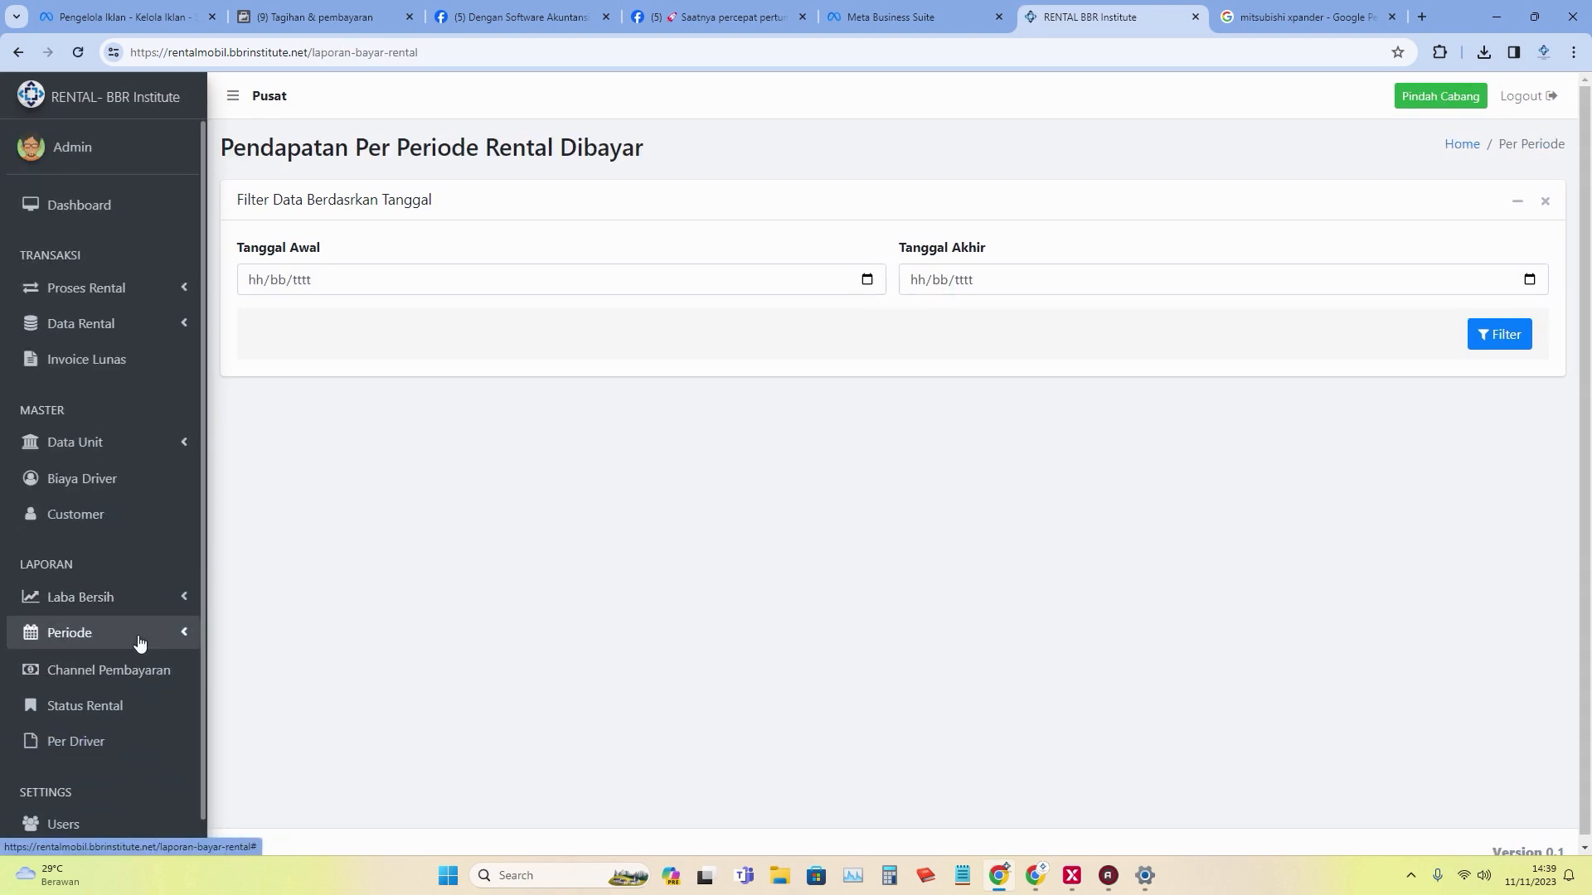
Open the Periode Status Rental report and view its status choices without selecting one.
click(141, 640)
scroll(158, 713, down, 1)
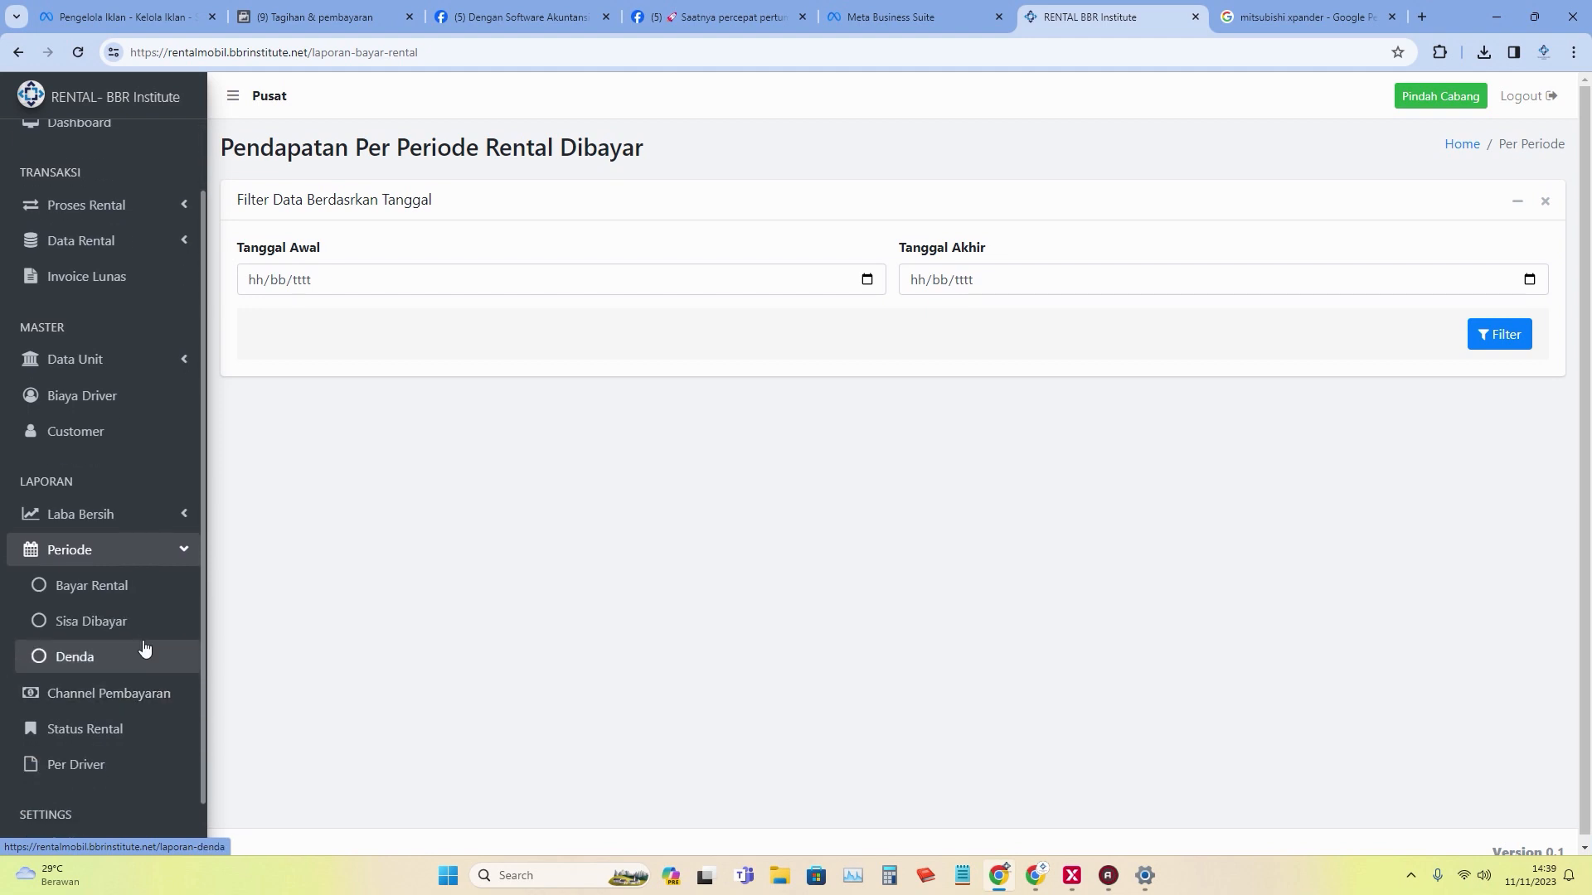
click(166, 734)
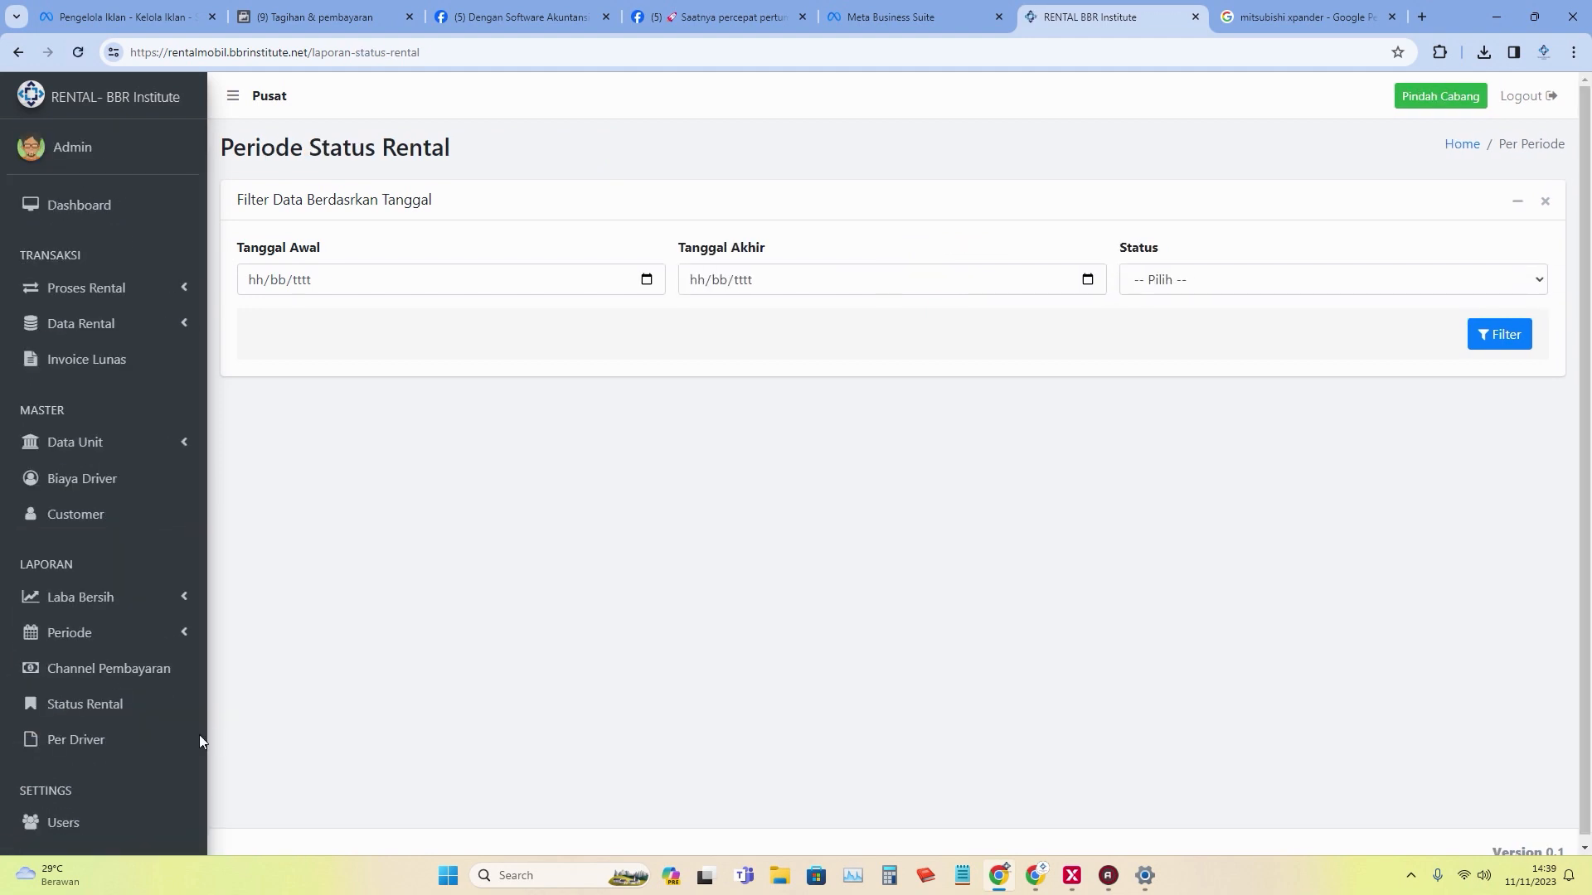
click(1238, 285)
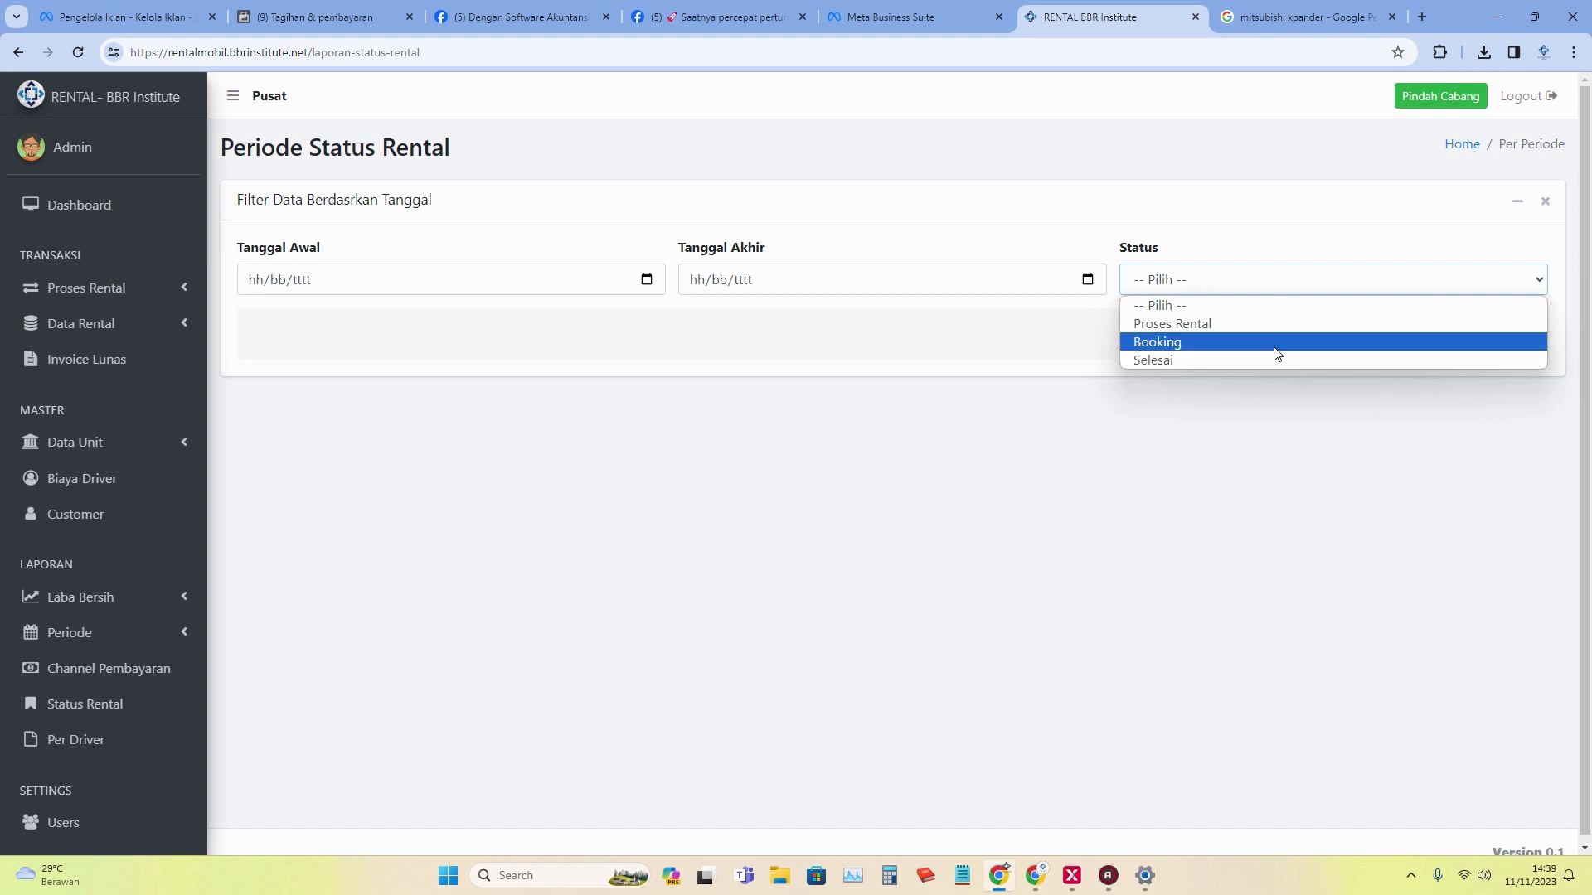
click(821, 630)
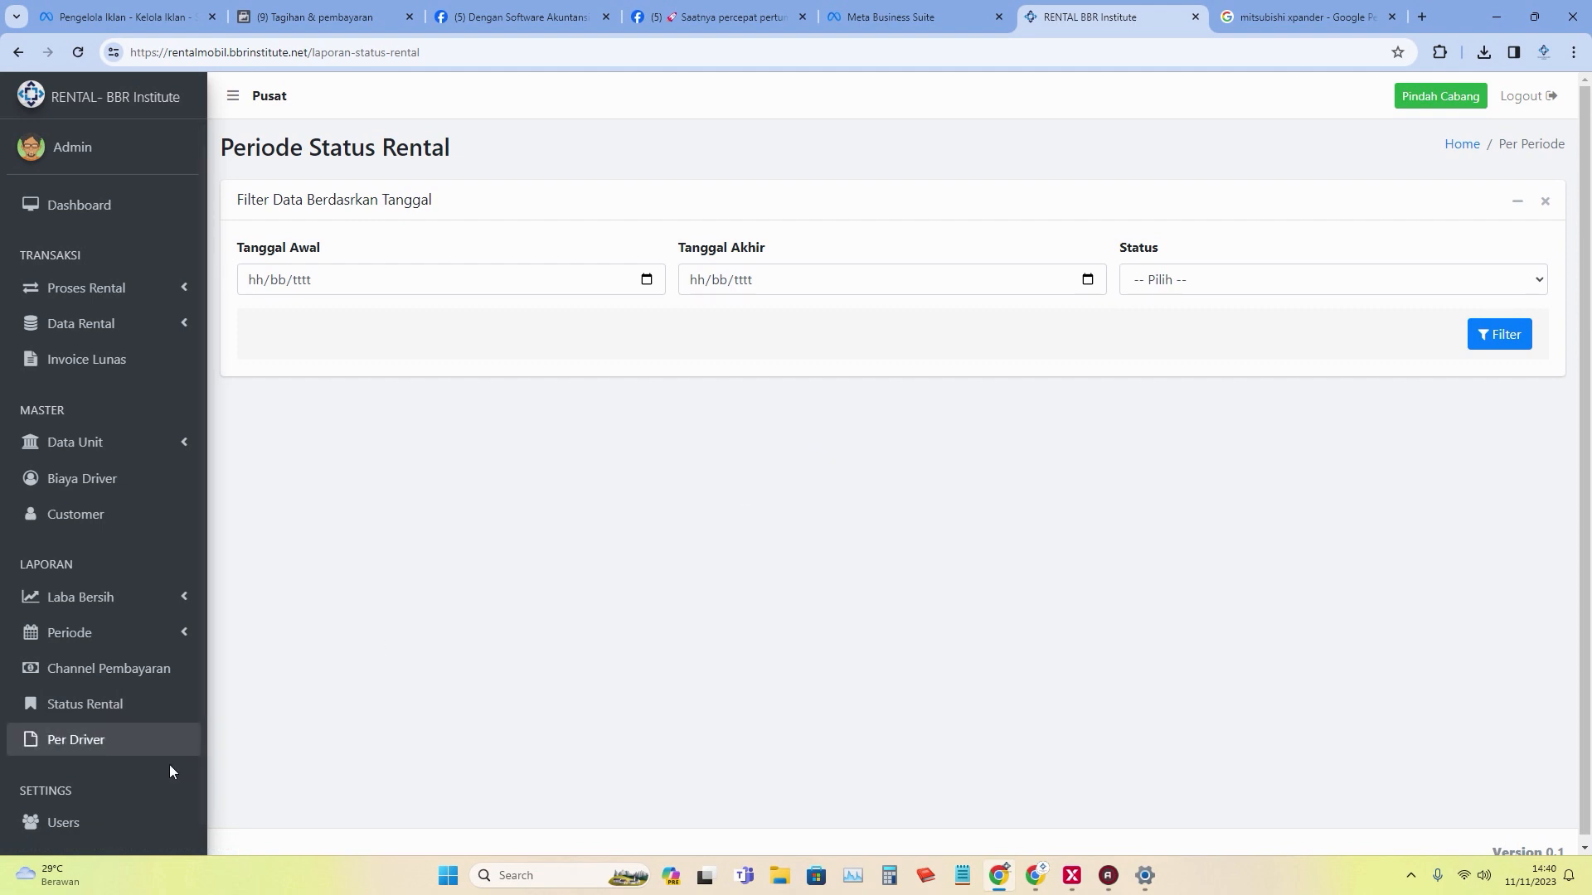
scroll(157, 761, down, 1)
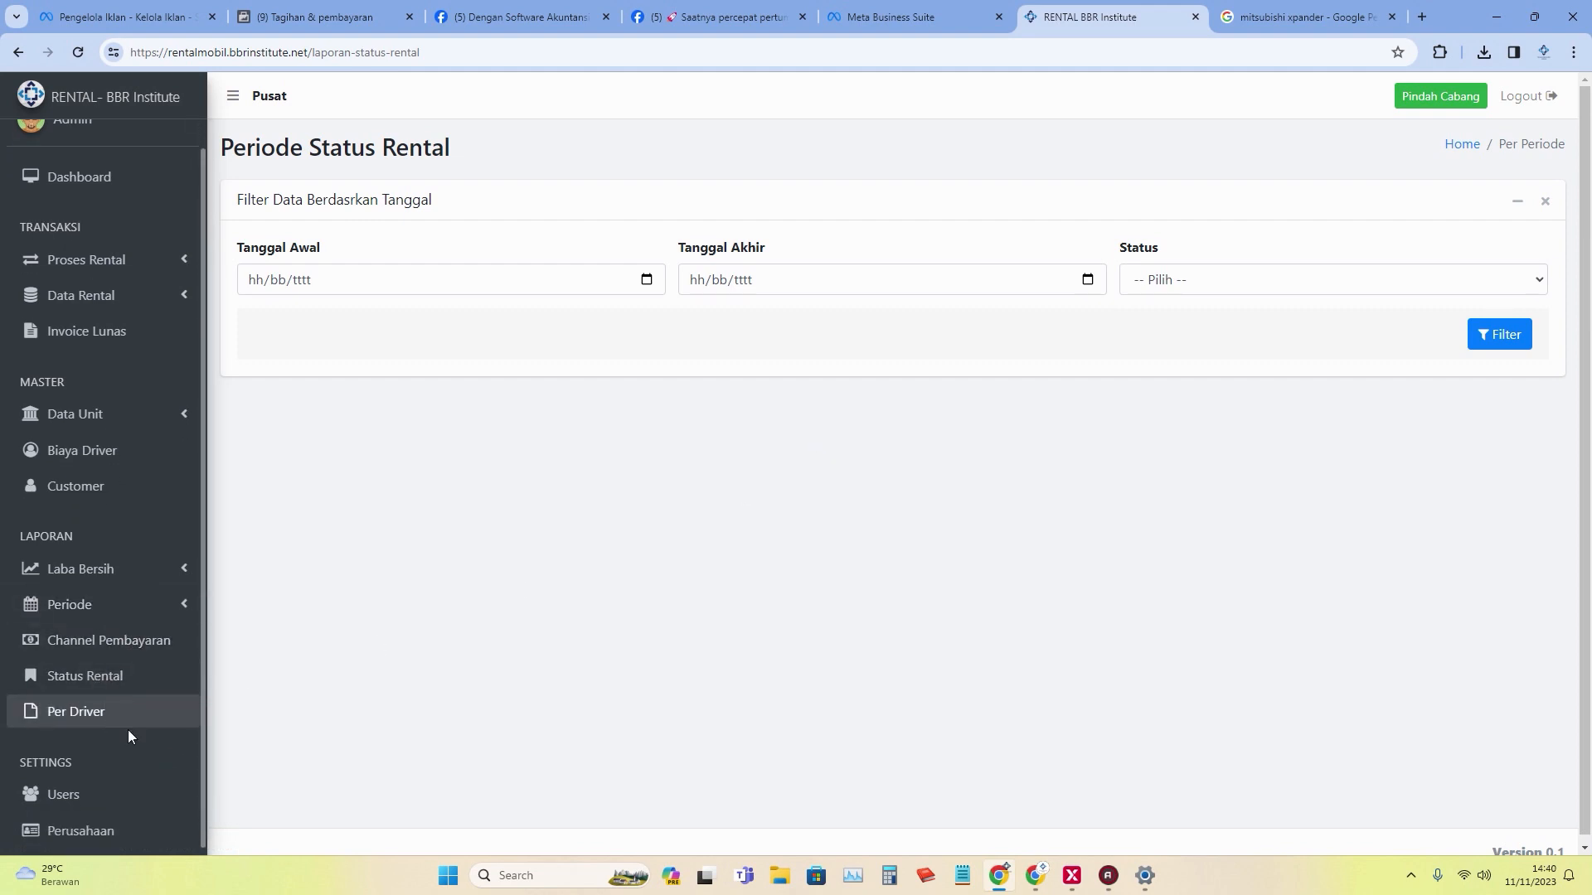
scroll(83, 622, up, 1)
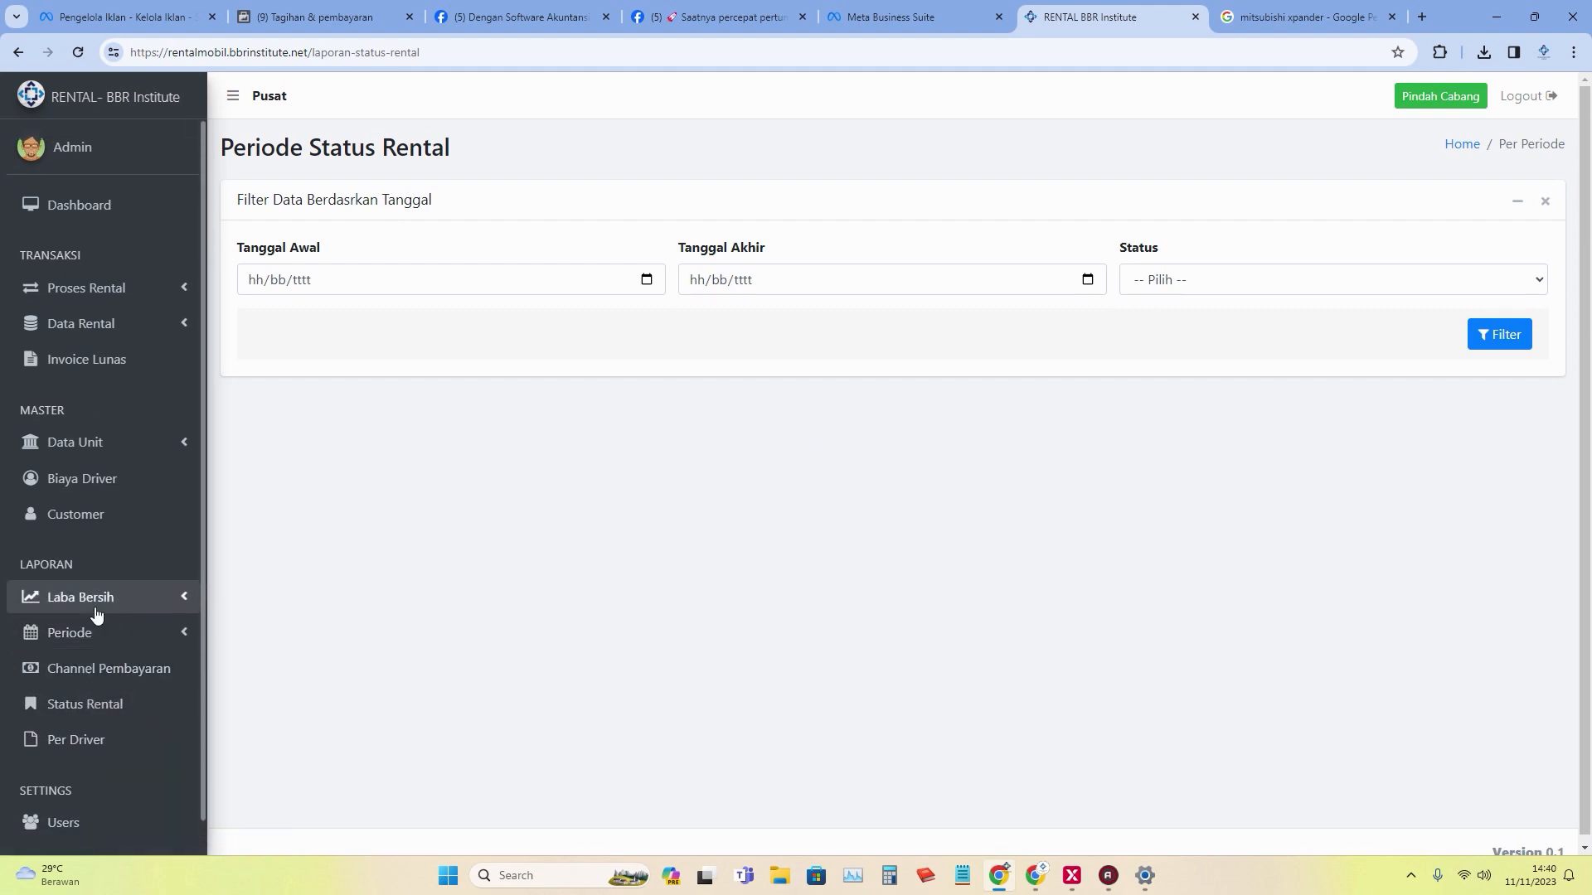
Open the Perusahaan rental company details under Settings.
click(116, 446)
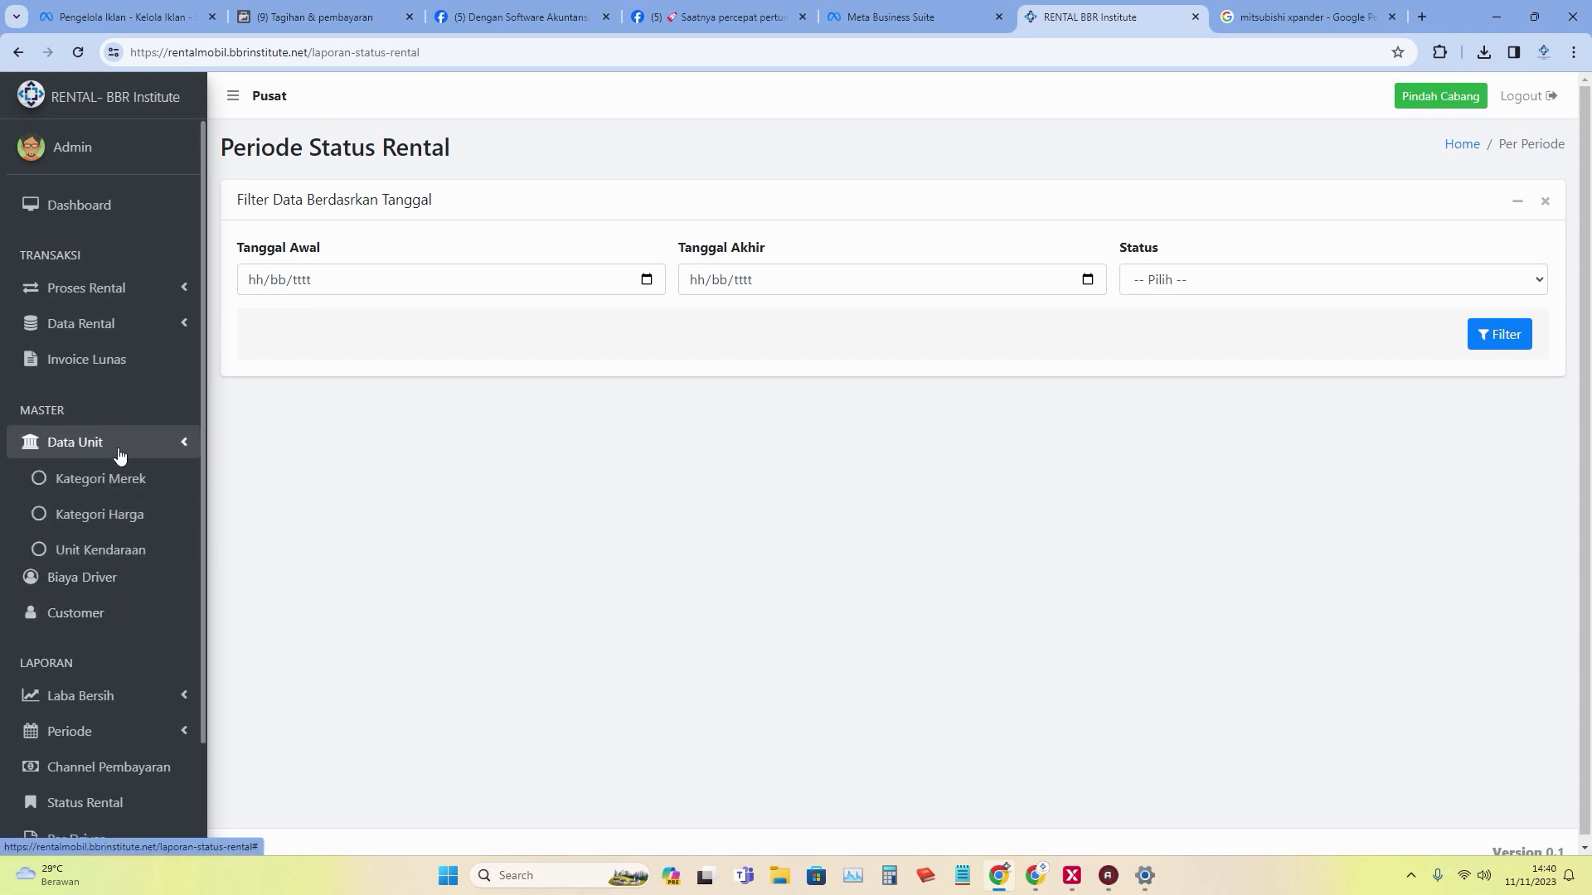
scroll(124, 824, down, 3)
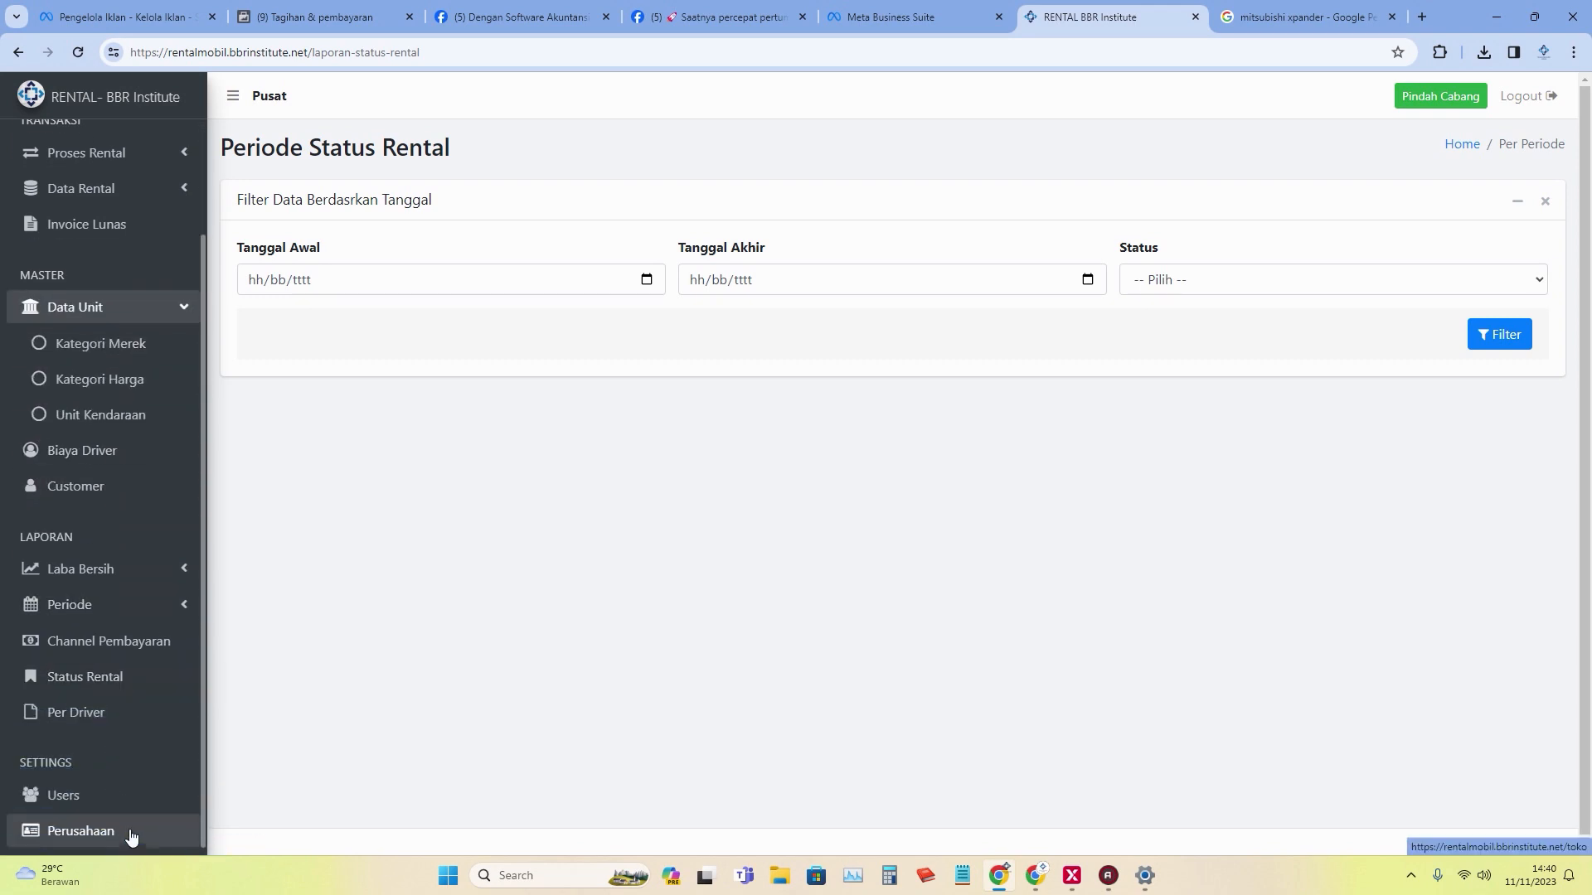
click(137, 845)
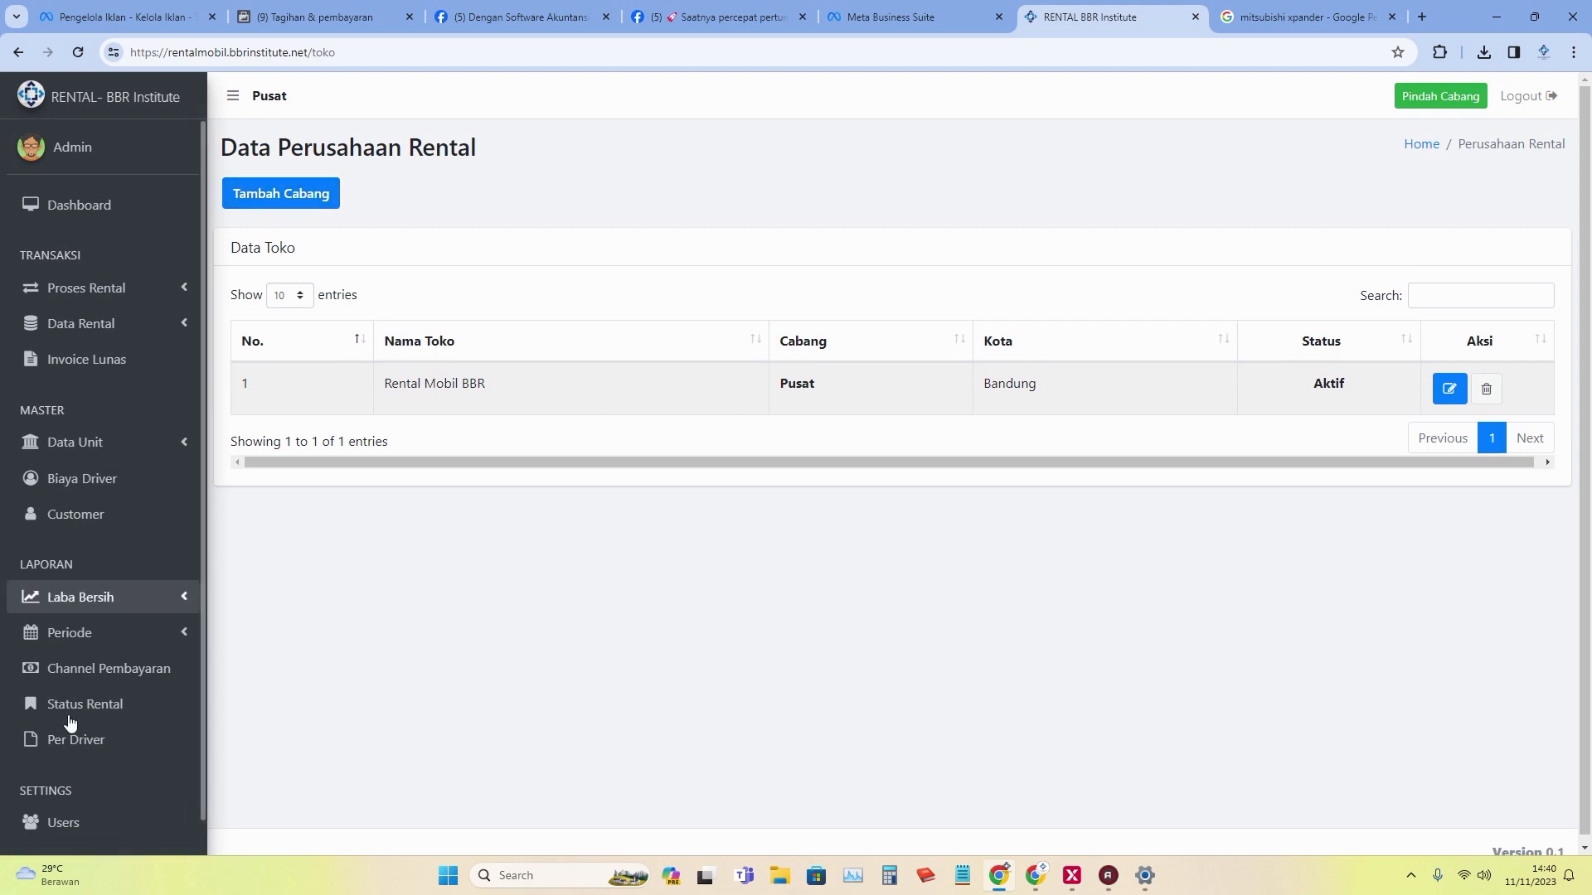
Show the Pusat branch's user list, then return to the dashboard.
scroll(93, 767, down, 1)
click(91, 783)
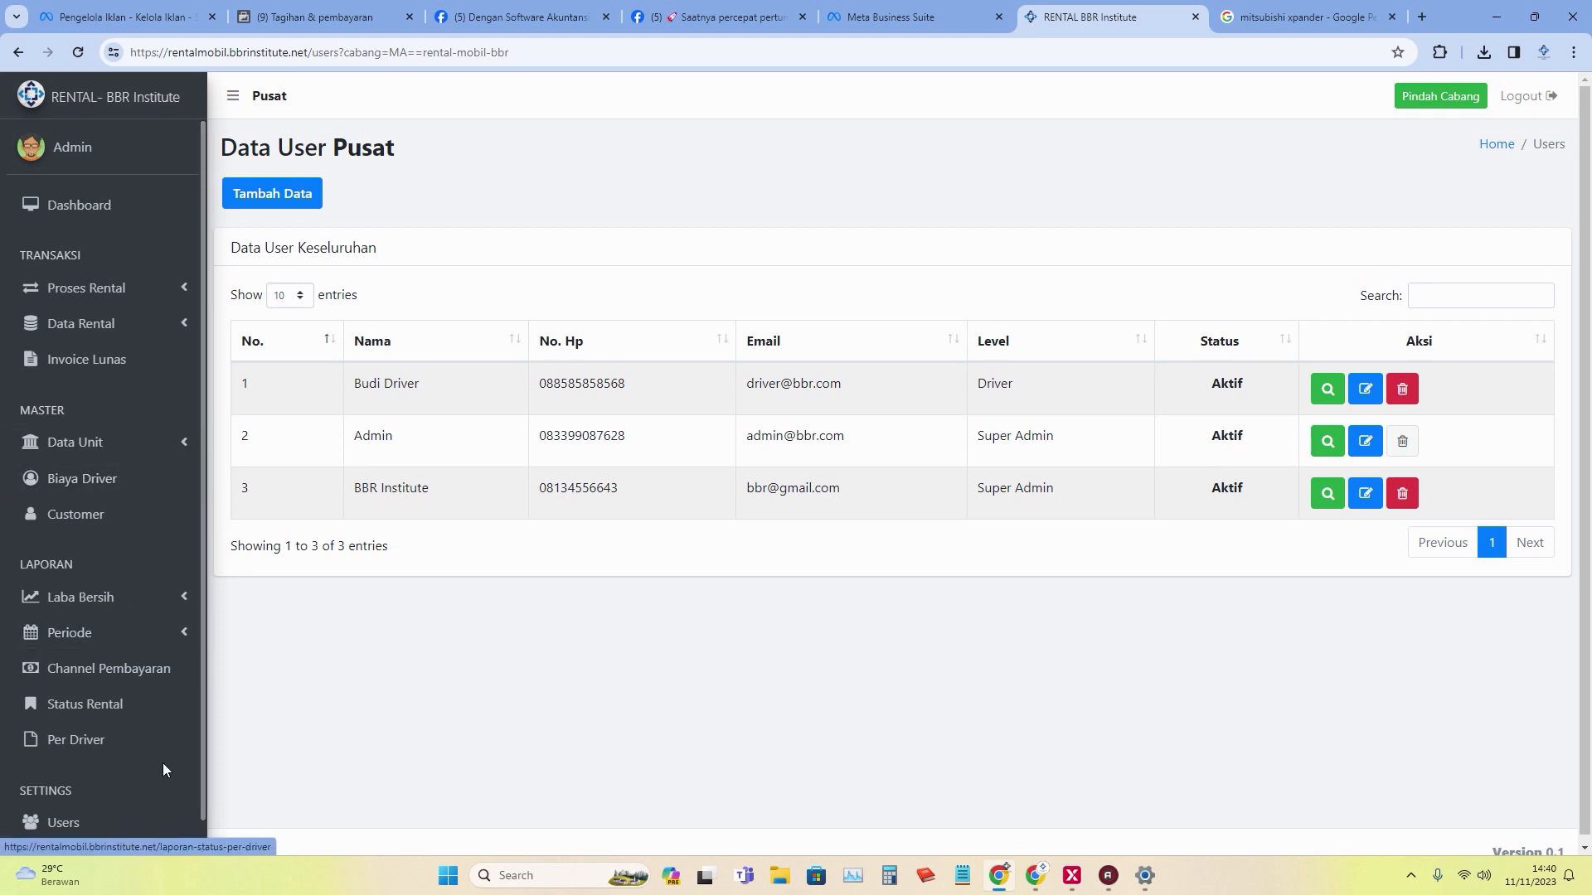
click(127, 214)
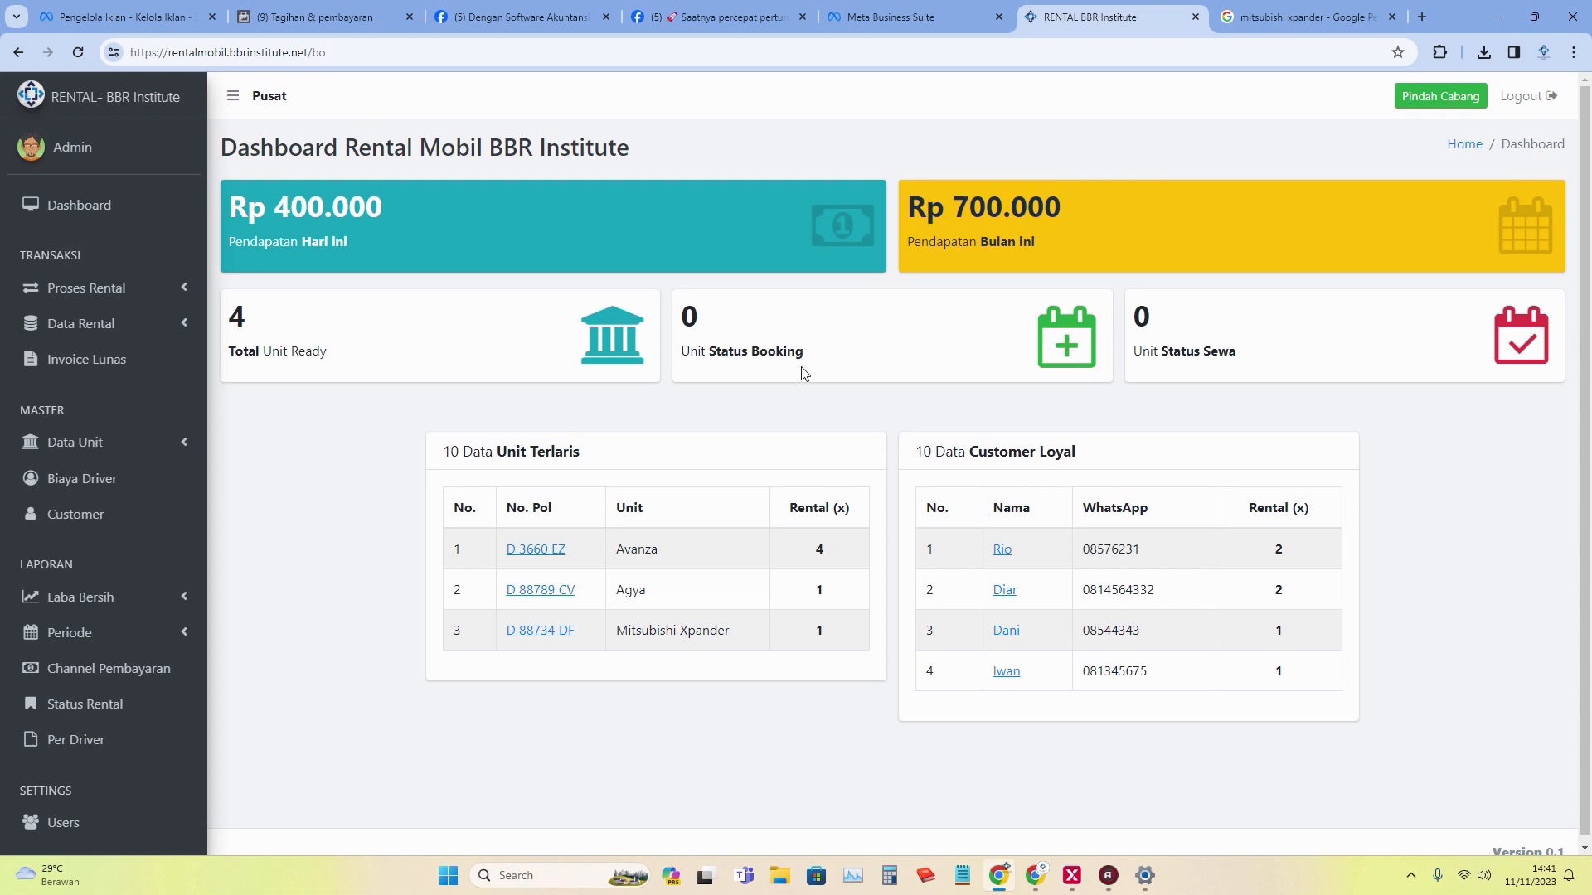
Review the dashboard's Rp 400.000 daily and Rp 700.000 monthly income, with Avanza as top unit.
mouse_move(1091, 891)
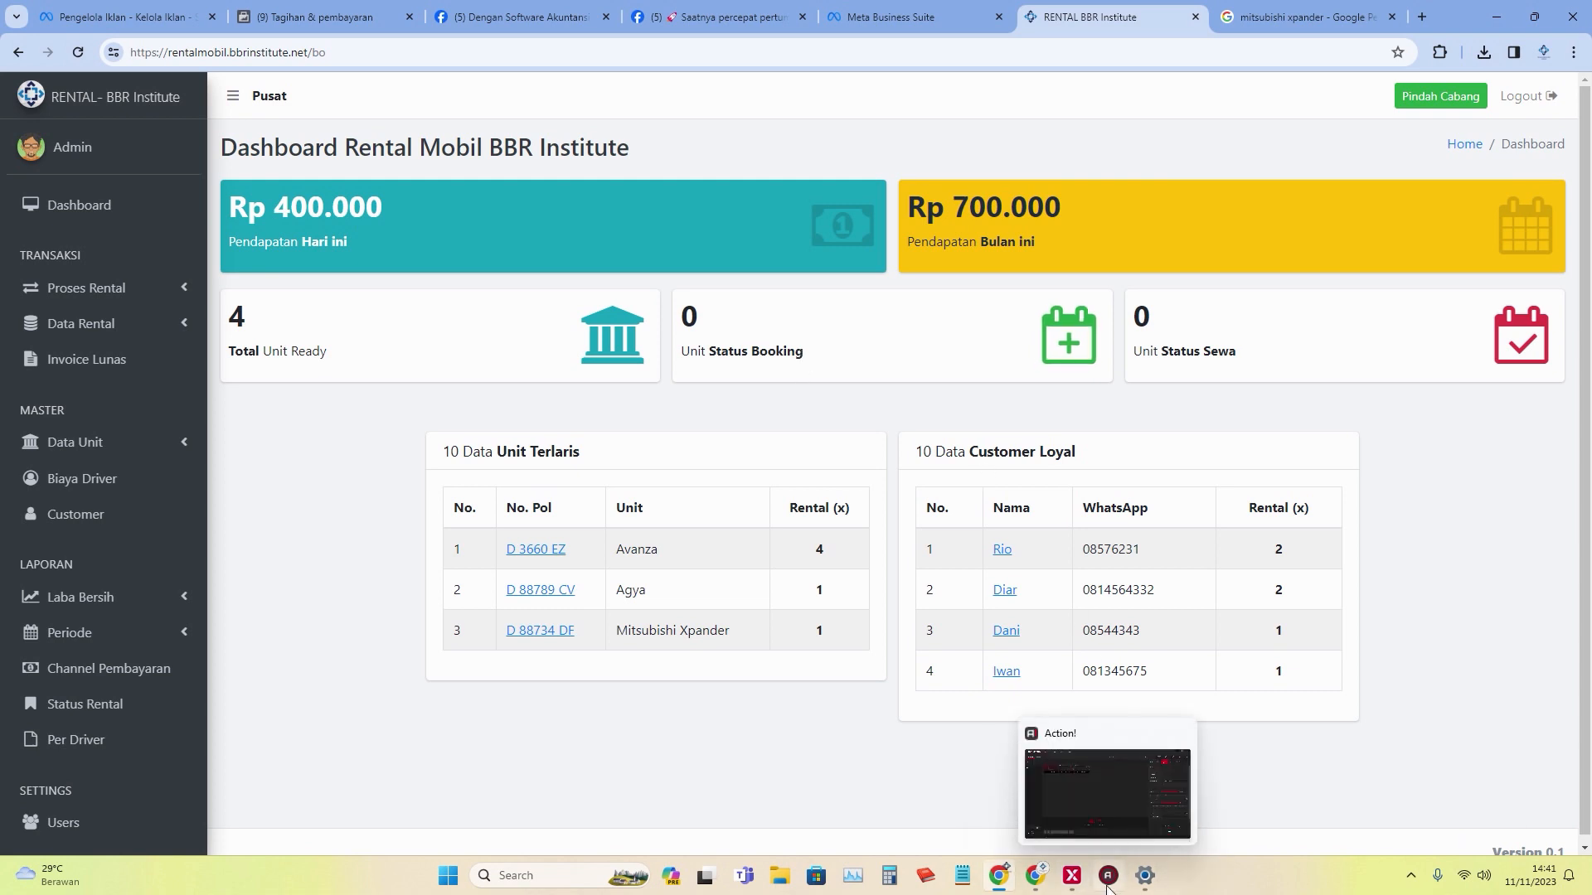